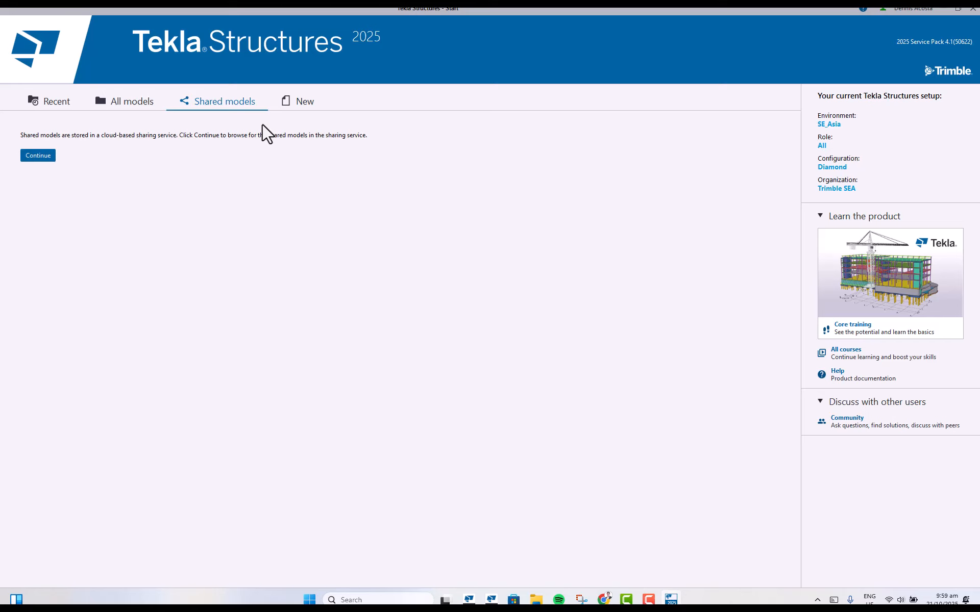
Create a new single-user model named HL_Johor_Model1 from the Blank template.
left_click(302, 103)
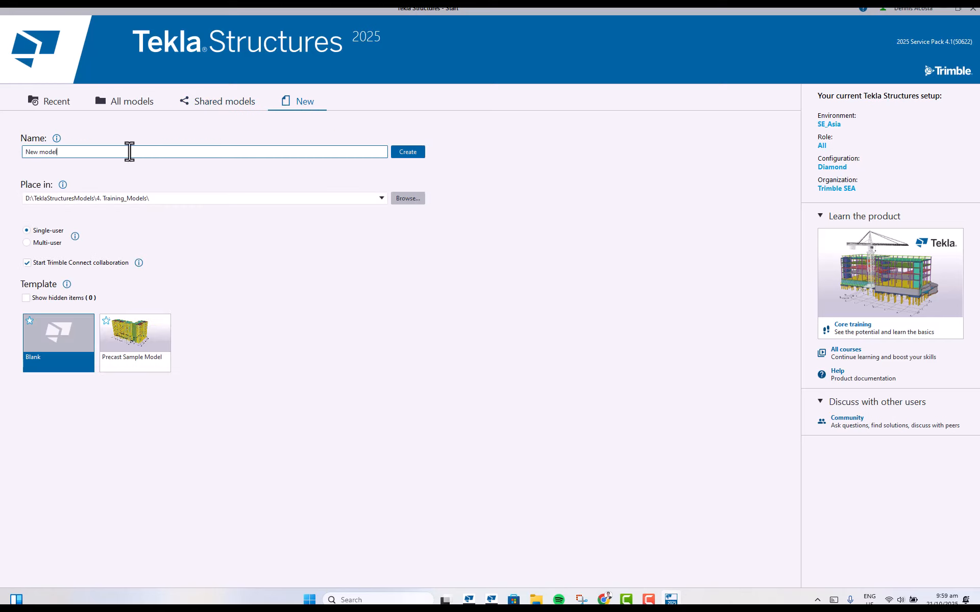
left_click_drag(129, 151, 1, 170)
type("HL_Johor_Model1")
left_click(406, 156)
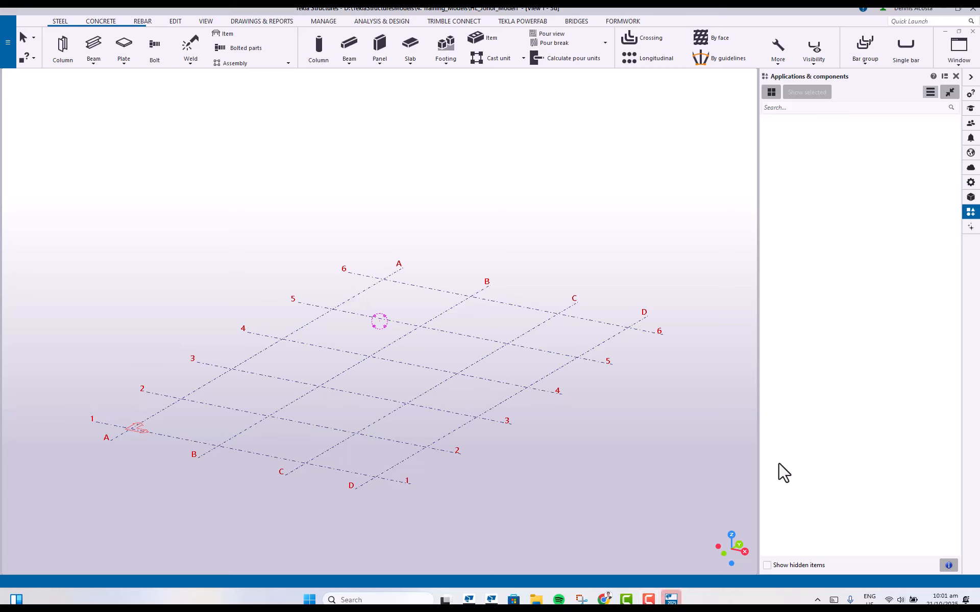
Open the Trimble Assistant and dismiss the Trimble Connector project selection without creating a project.
left_click(967, 228)
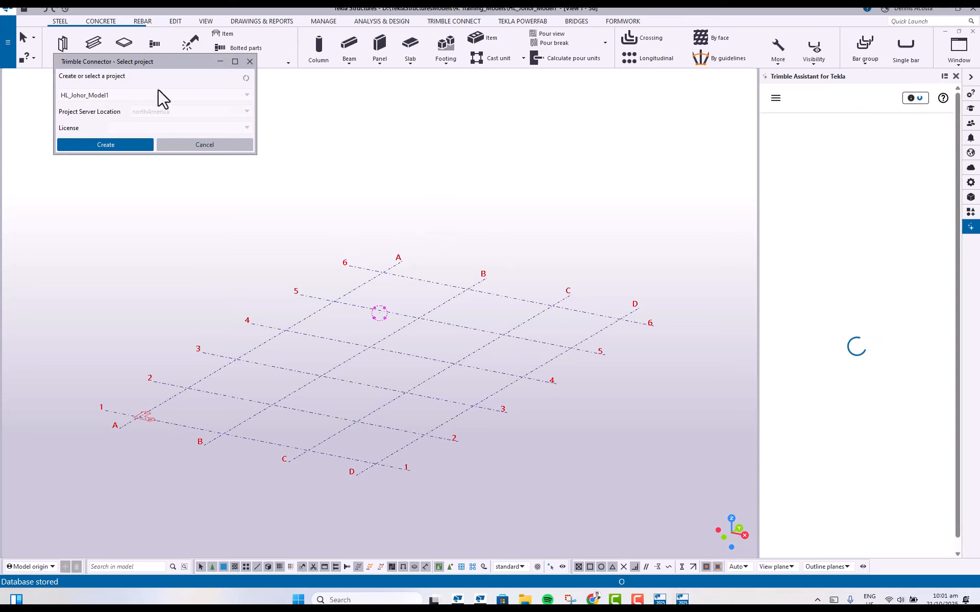
left_click_drag(148, 58, 505, 163)
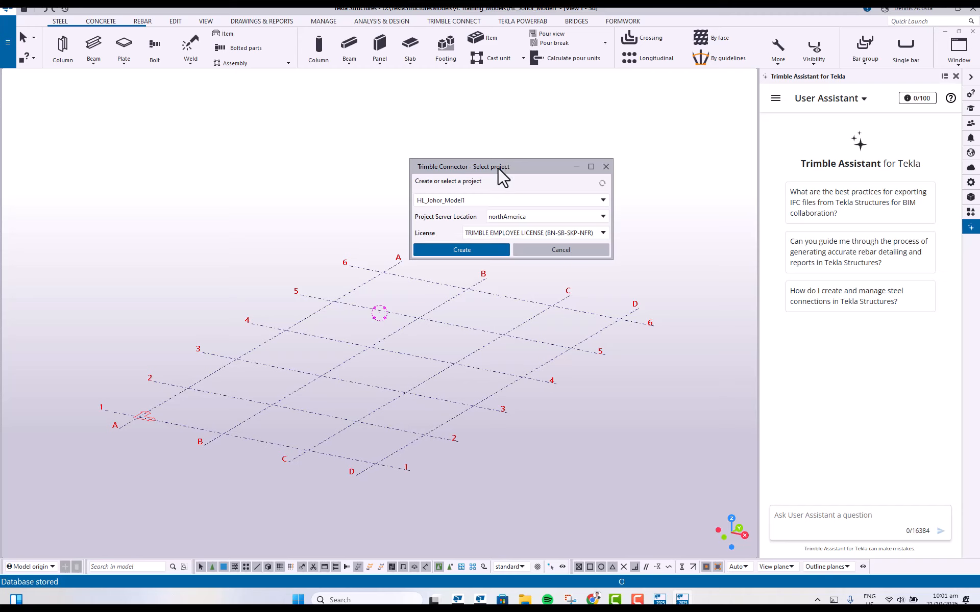
left_click_drag(498, 168, 438, 168)
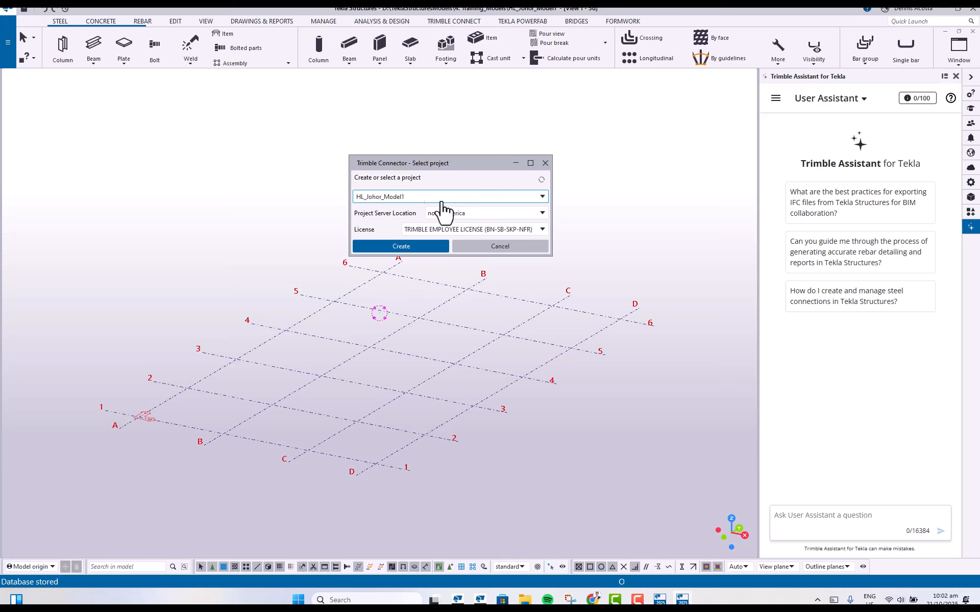
left_click(512, 248)
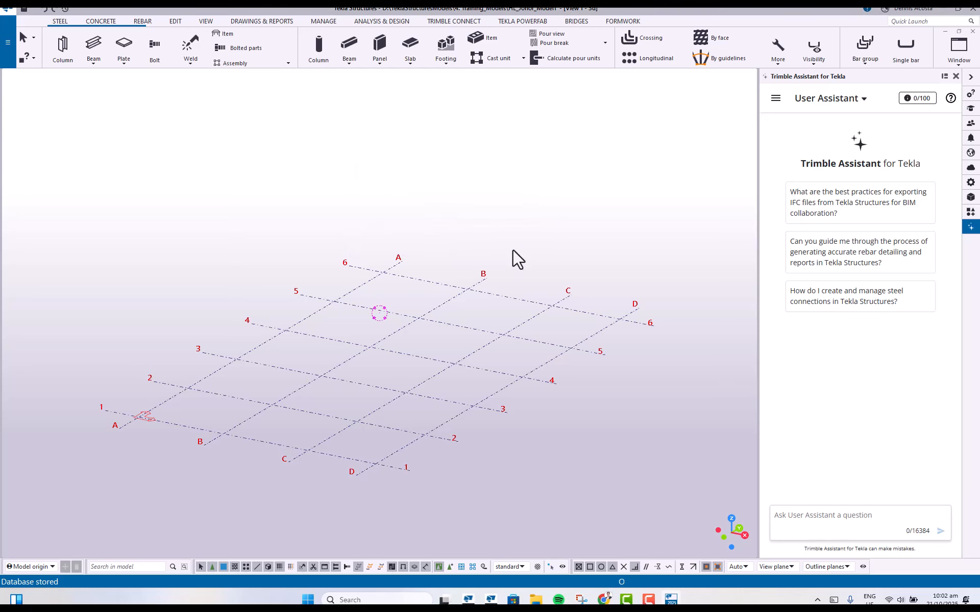
scroll(461, 384, "up", 1)
scroll(461, 385, "up", 2)
scroll(461, 384, "down", 3)
scroll(461, 385, "up", 2)
middle_click_drag(459, 356, 471, 337)
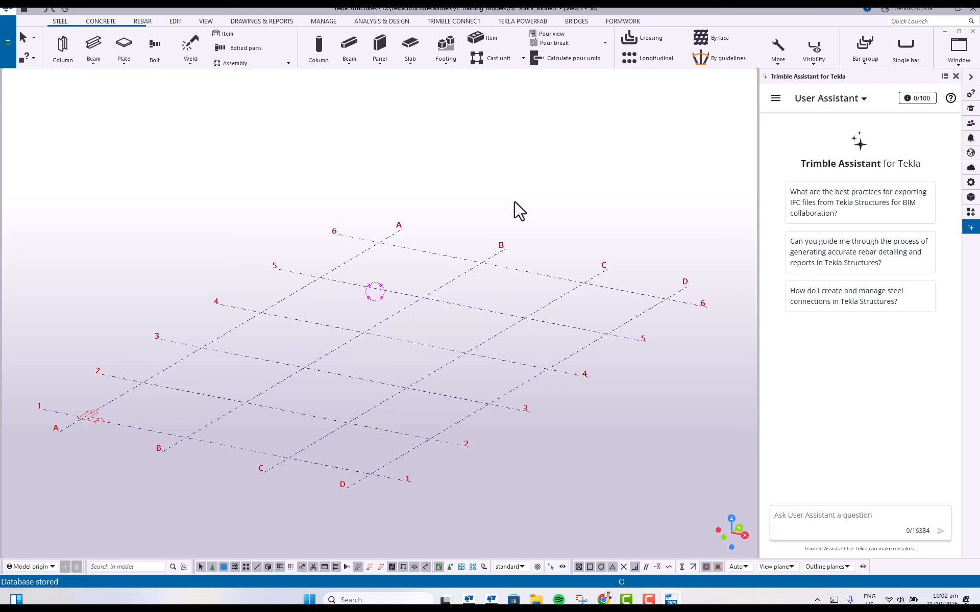
Ask the Trimble Assistant "how to model a precast wall?" and open the Applications & components catalog.
left_click(817, 517)
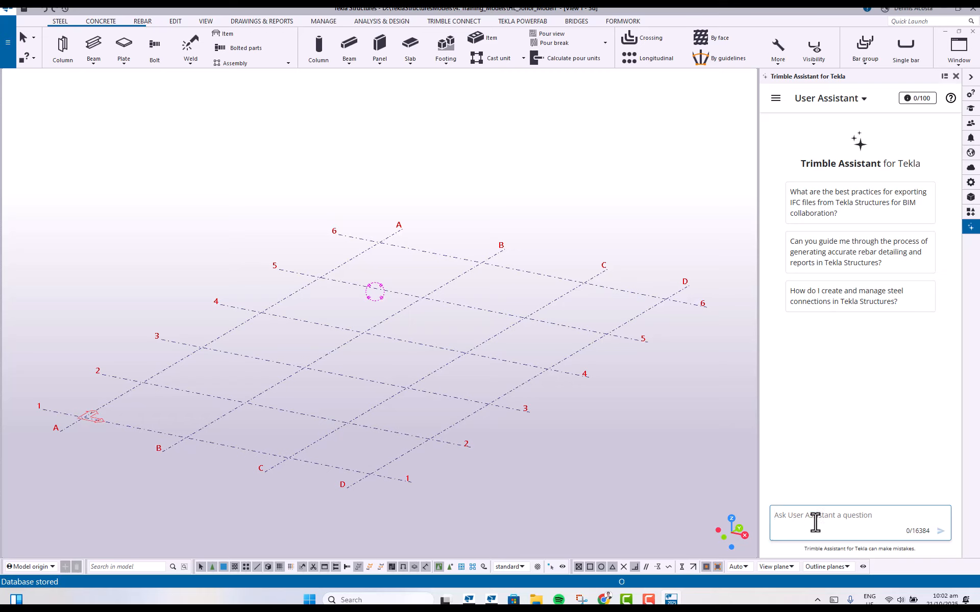
type("how to model a precast wall?")
key("Return")
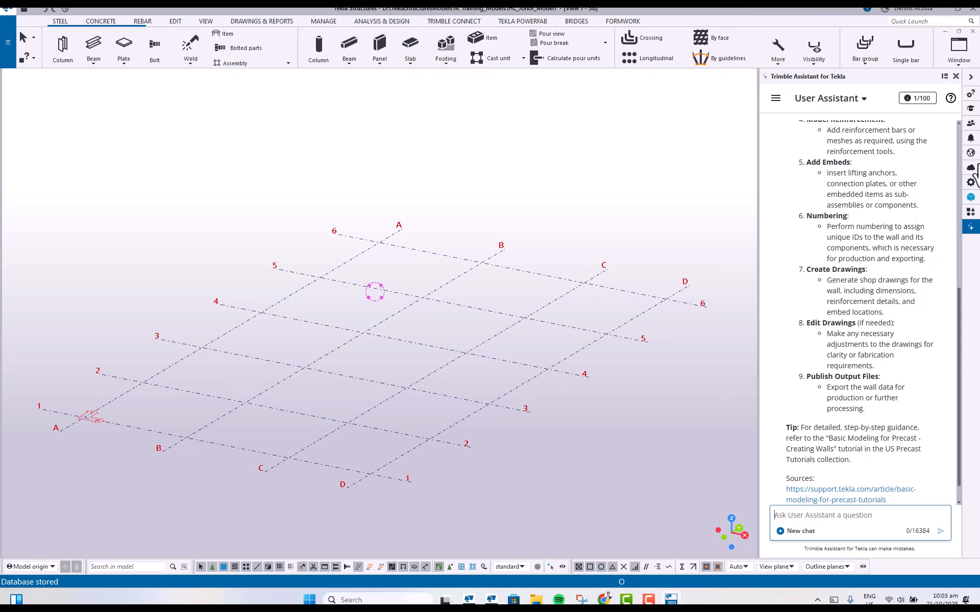
left_click(970, 217)
Examine the default grid in the 3D view from different distances and angles.
scroll(546, 326, "down", 3)
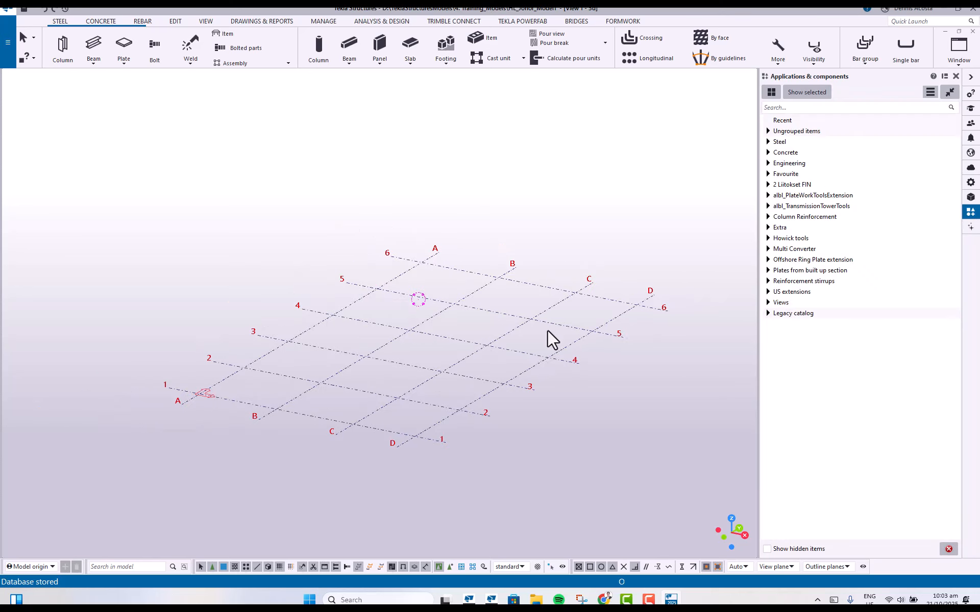
scroll(527, 380, "up", 4)
middle_click_drag(525, 388, 529, 359)
scroll(527, 359, "down", 3)
scroll(527, 359, "up", 1)
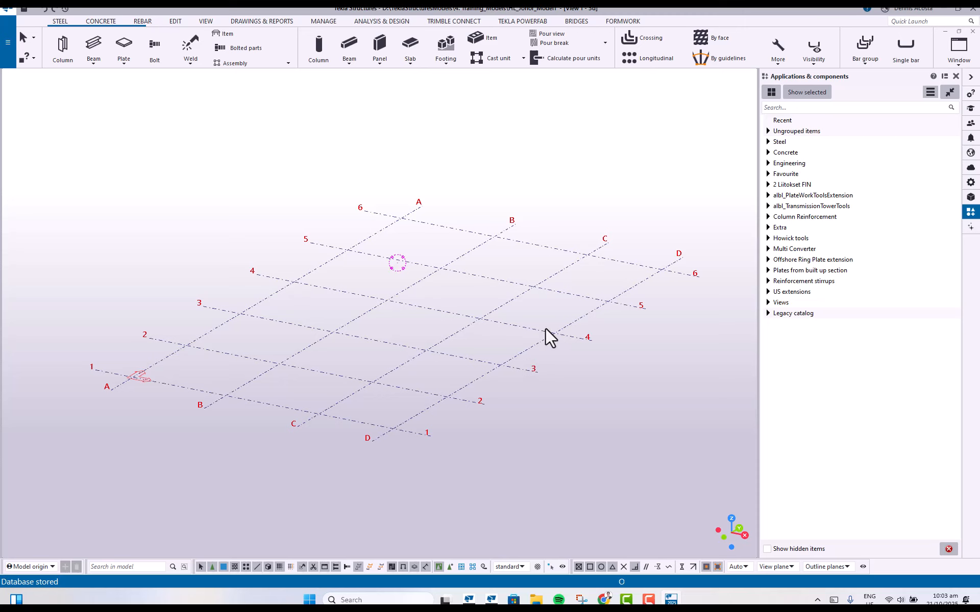
middle_click_drag(514, 378, 485, 406)
scroll(487, 412, "up", 2)
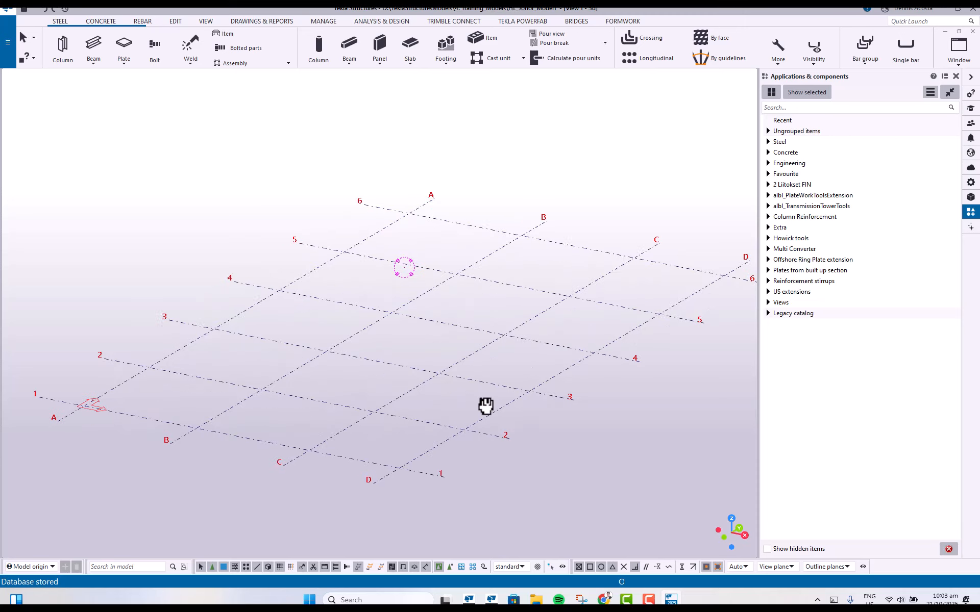
scroll(475, 403, "down", 2)
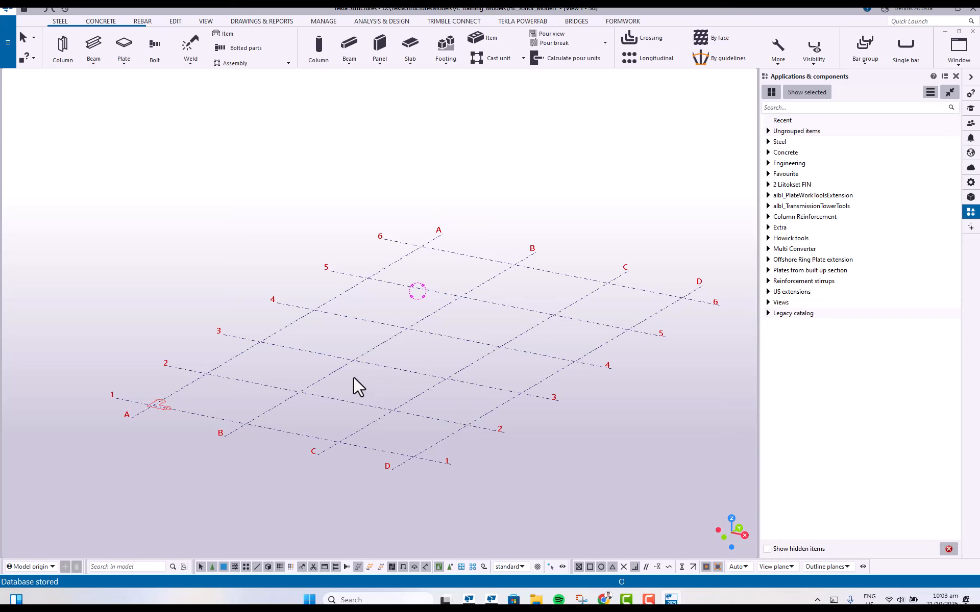
mouse_move(353, 377)
middle_mouse_down("ctrl")
mouse_move(361, 380)
mouse_move(353, 393)
mouse_move(337, 362)
mouse_move(369, 375)
middle_mouse_up("ctrl")
scroll(381, 370, "up", 1)
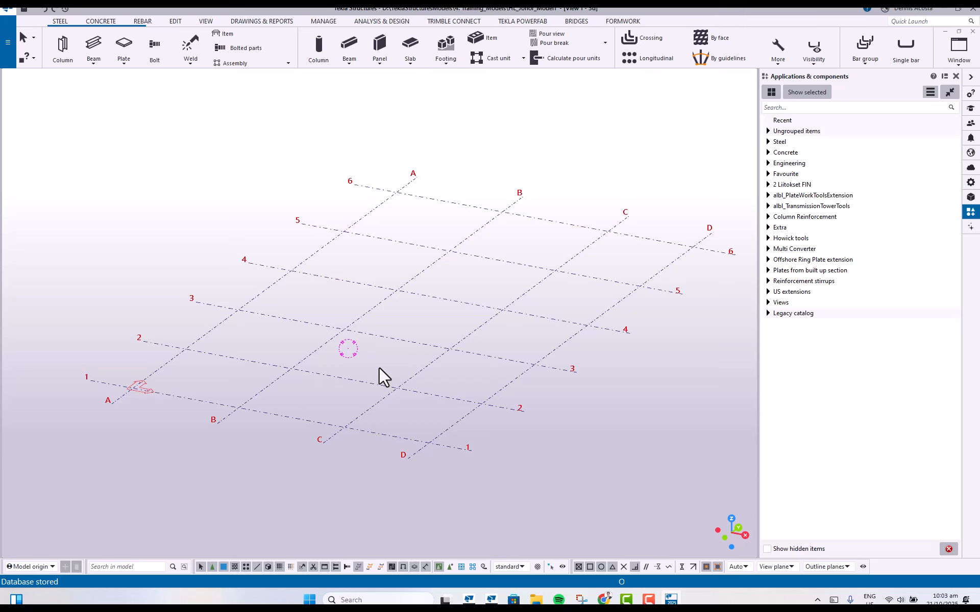
Restore the maximized 3D view to a framed window and make it the active view.
key("ctrl+F5")
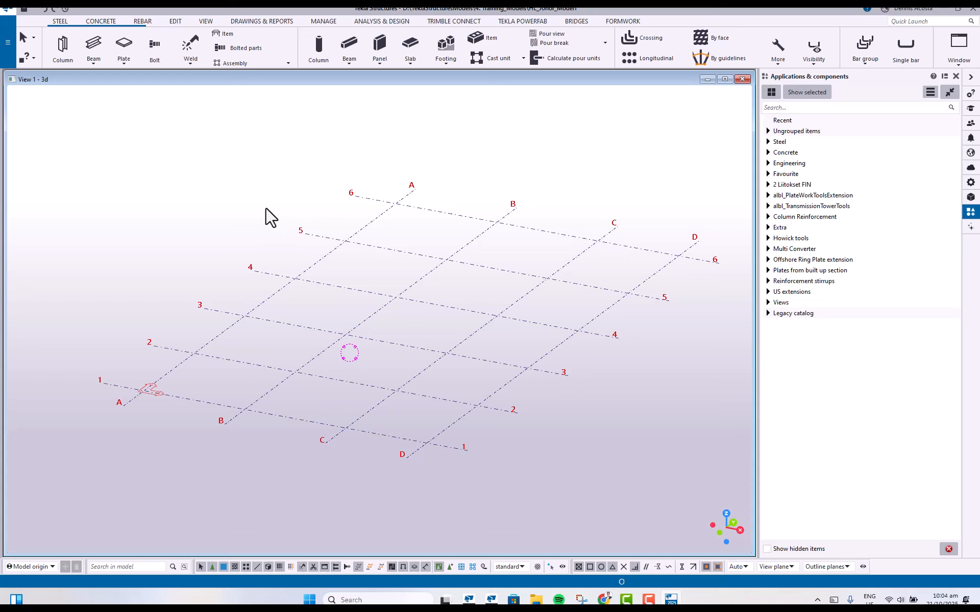
left_click(294, 226)
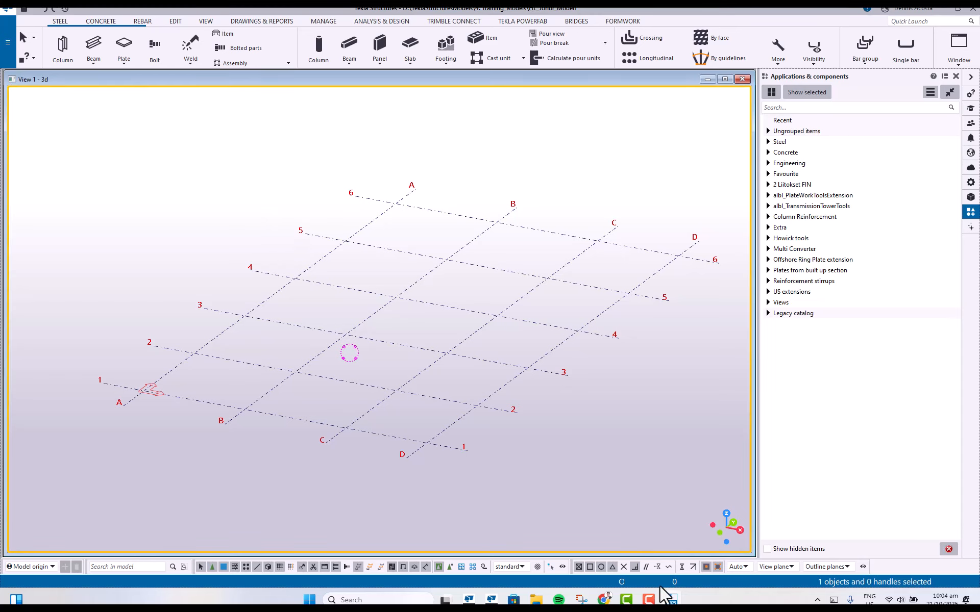
left_click(649, 600)
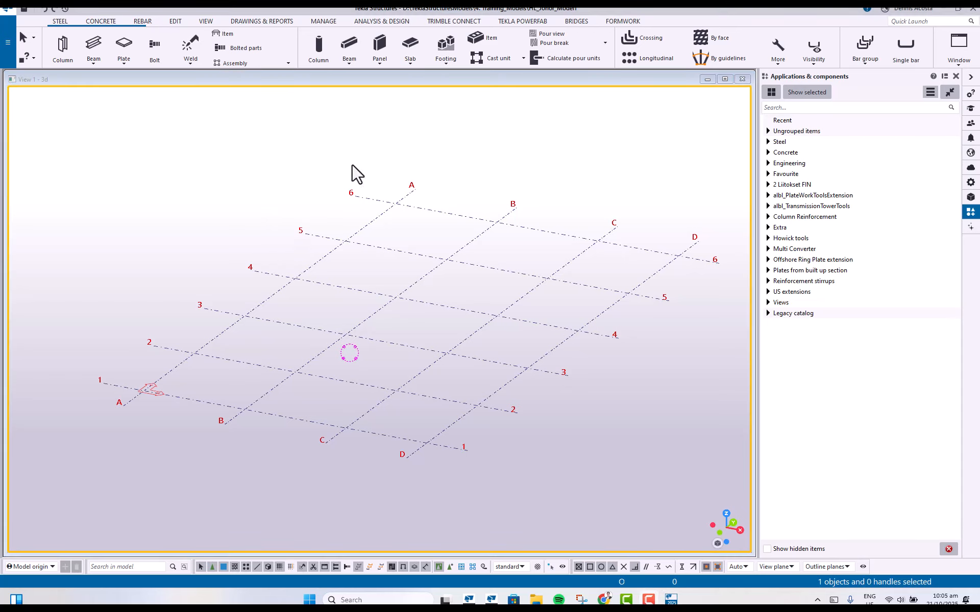
scroll(321, 260, "down", 1)
middle_click_drag(332, 280, 308, 281)
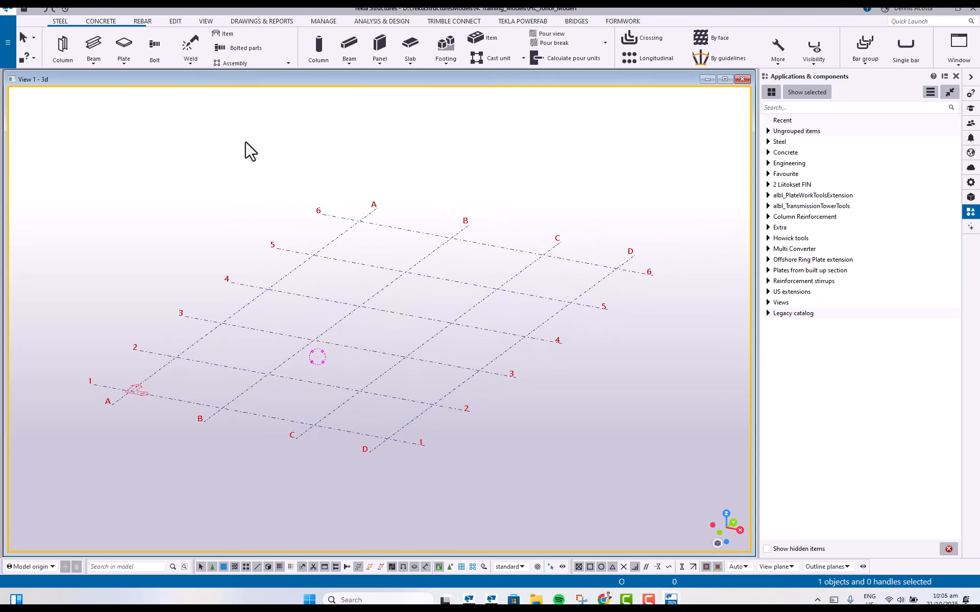
Set the Model views advanced option XS_HIDE_WORKAREA to FALSE, apply it and refresh the 3D view.
key("ctrl+e")
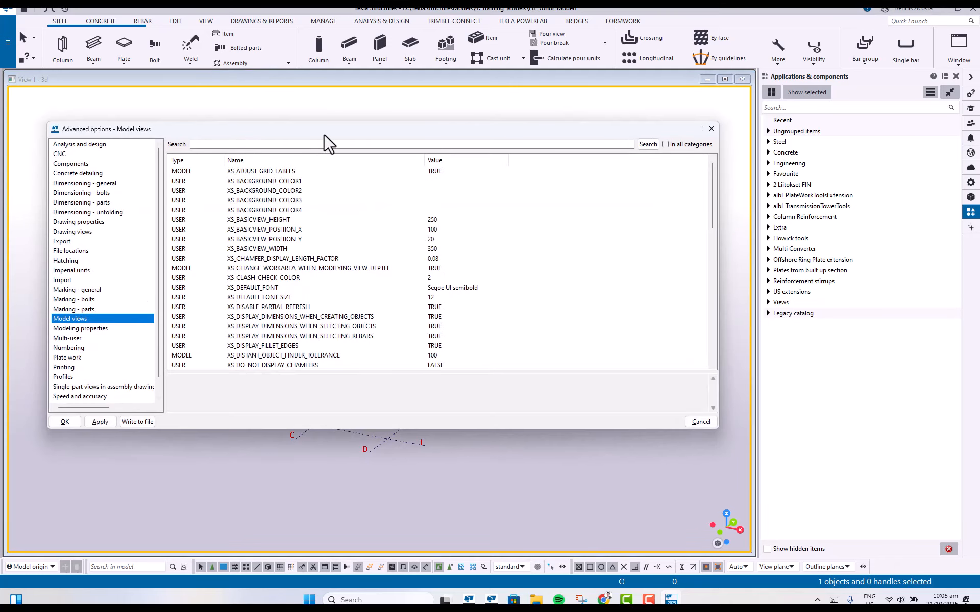
left_click_drag(329, 129, 440, 487)
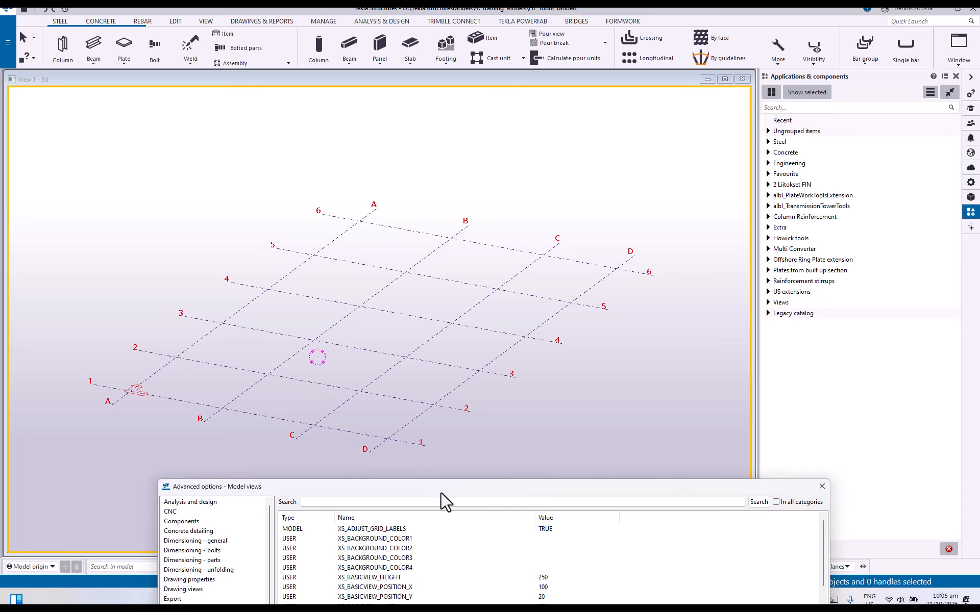
left_click_drag(440, 487, 419, 129)
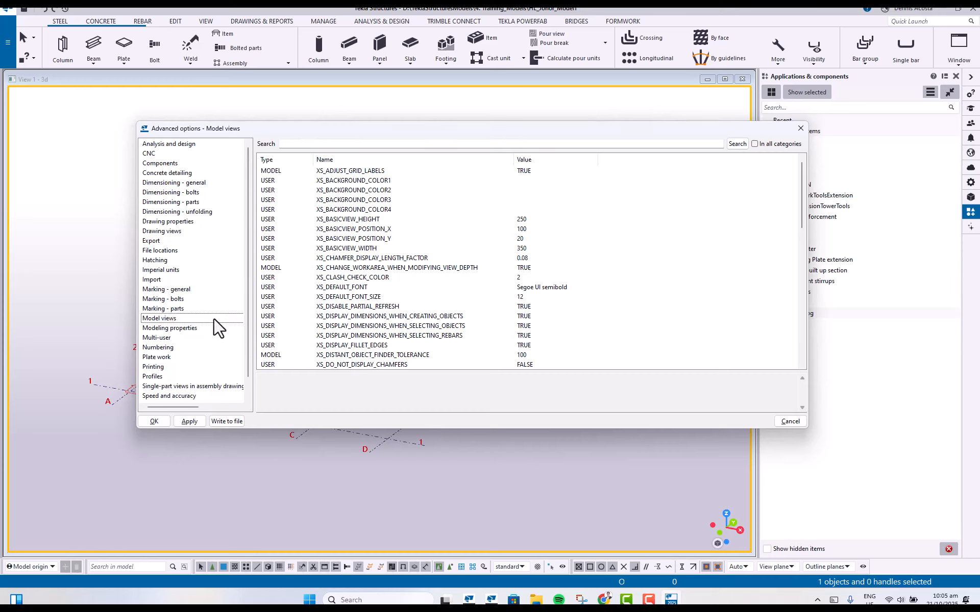
scroll(357, 314, "down", 5)
left_click(364, 296)
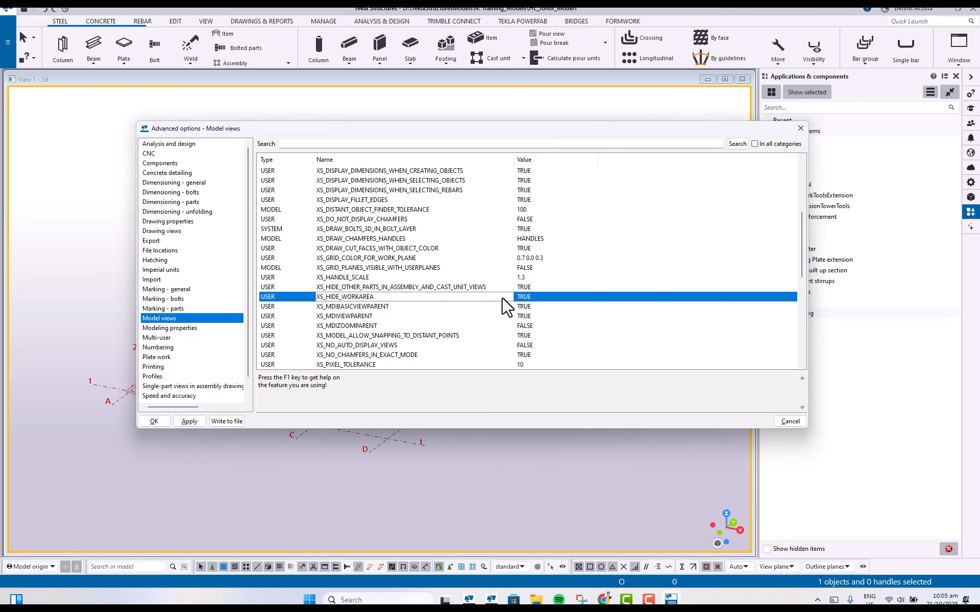
left_click(537, 299)
left_click(594, 297)
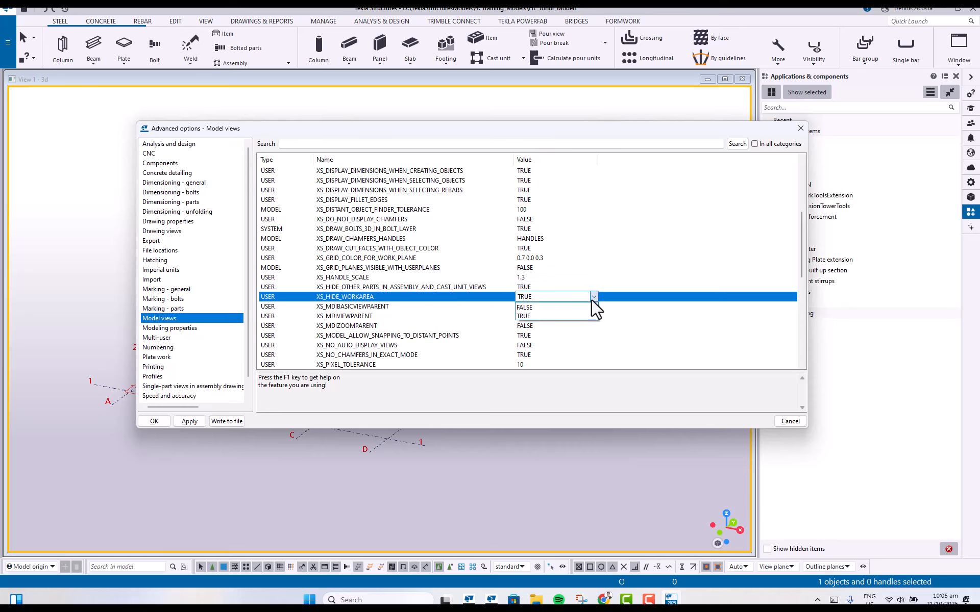
left_click(537, 308)
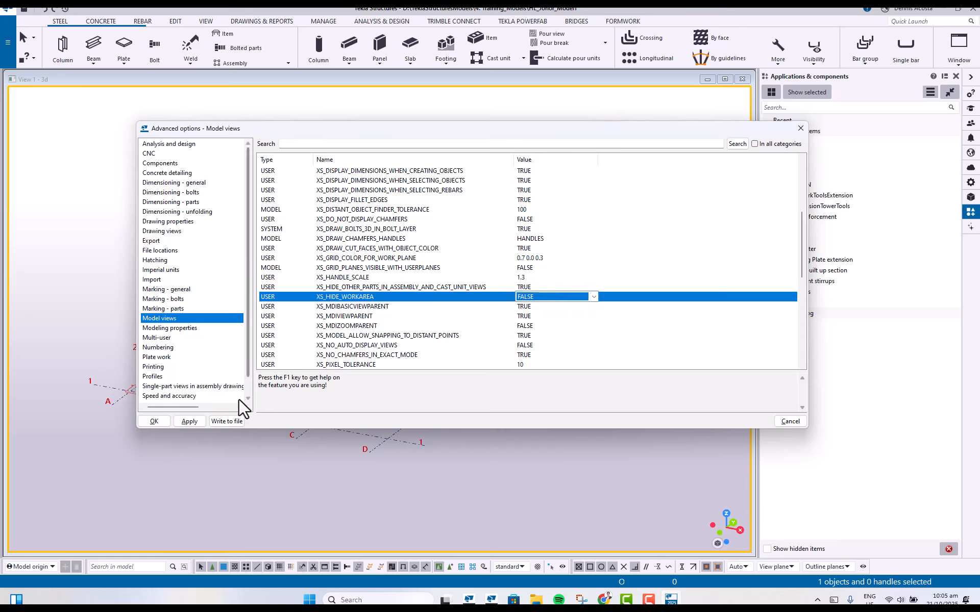
left_click(191, 421)
left_click(154, 421)
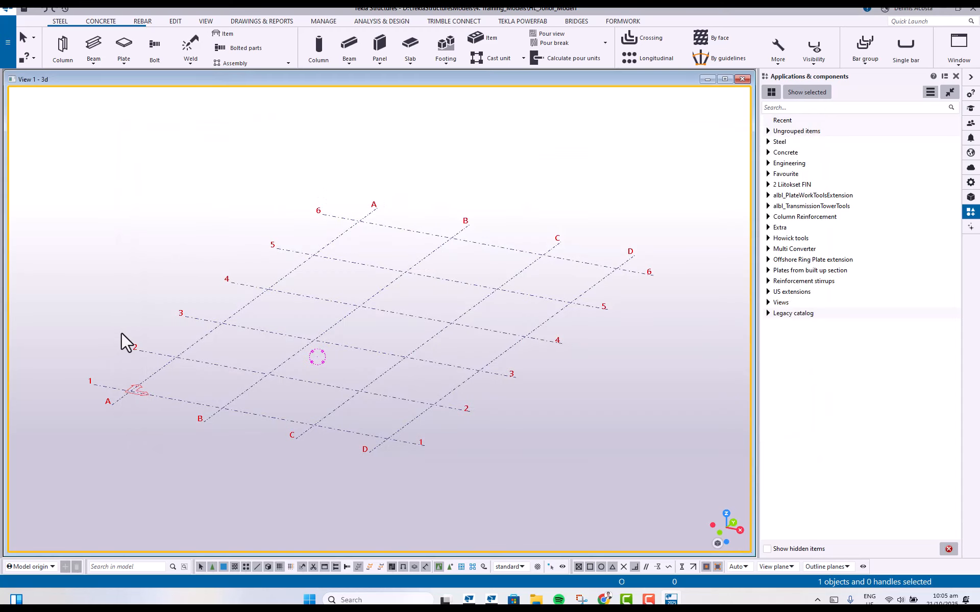
right_click(110, 317)
left_click(152, 378)
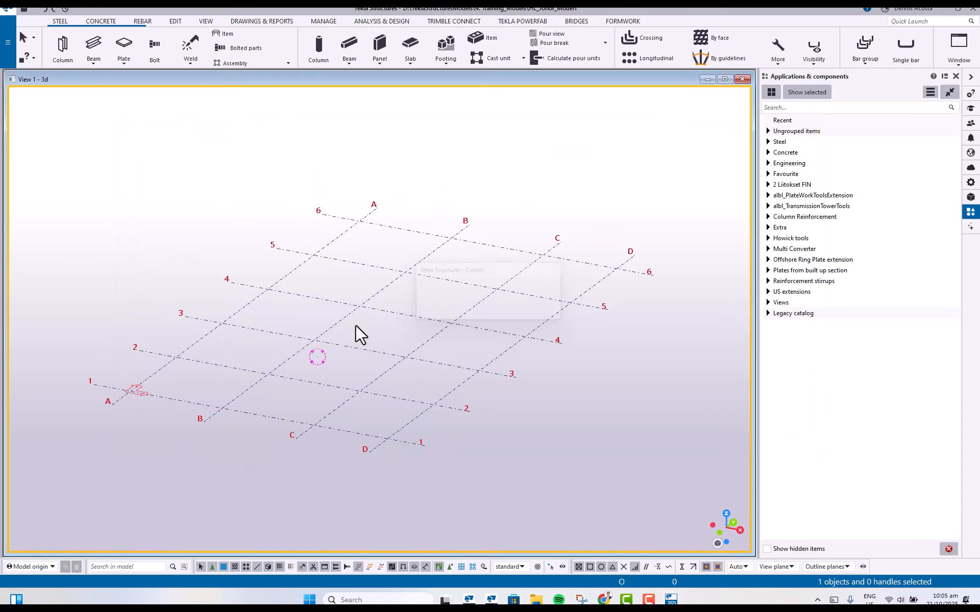
Examine the work area box around the grid in the 3D view from several angles and distances.
scroll(367, 344, "down", 1)
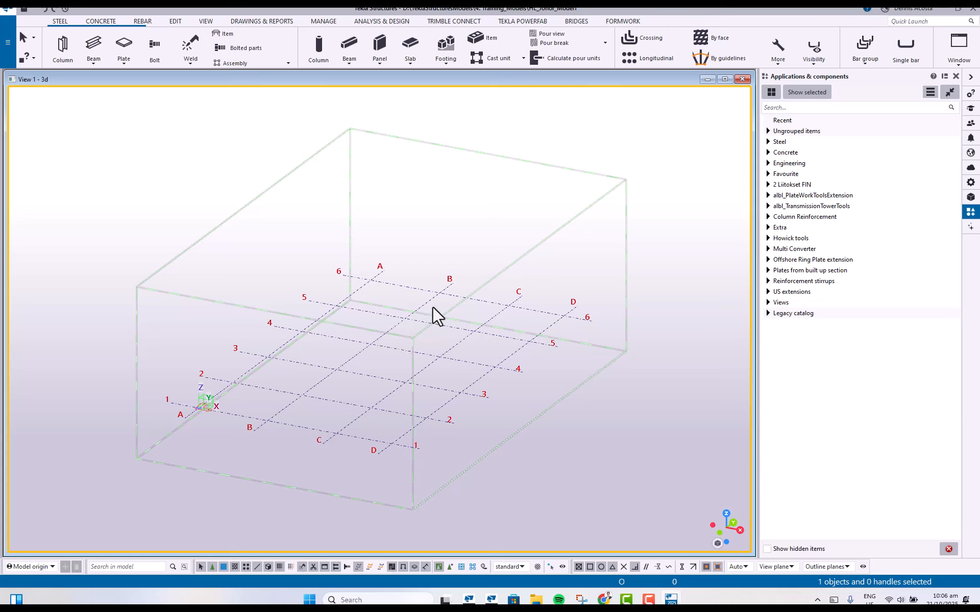
middle_click_drag(490, 284, 490, 269)
scroll(463, 303, "up", 2)
middle_click_drag(445, 317, 465, 345)
scroll(470, 332, "down", 2)
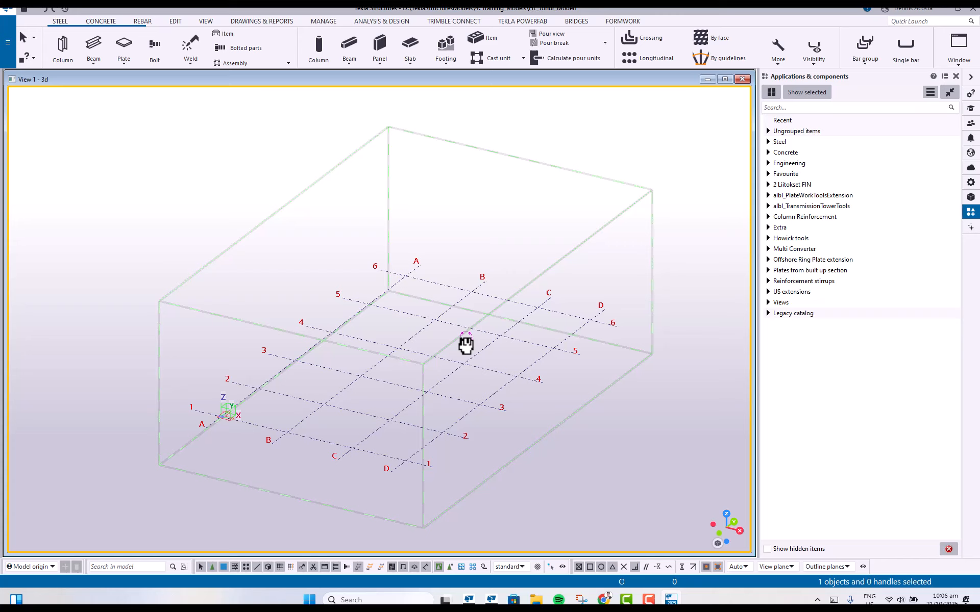
middle_click_drag(350, 339, 337, 299, "ctrl")
scroll(357, 341, "up", 4)
scroll(357, 330, "down", 5)
scroll(397, 345, "up", 3)
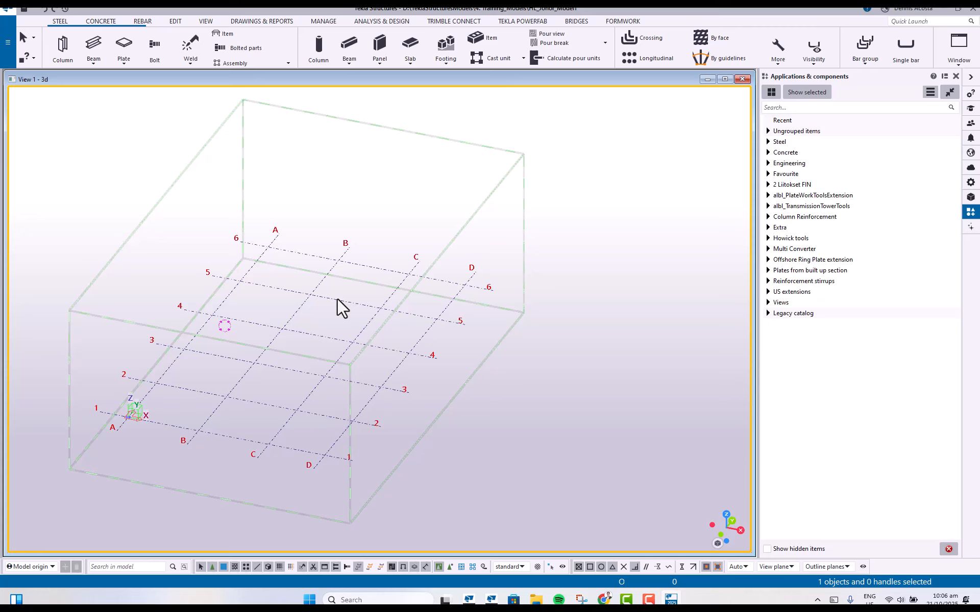
Launch Screen Marker and Recorder from the system search for on-screen annotation.
left_click(743, 568)
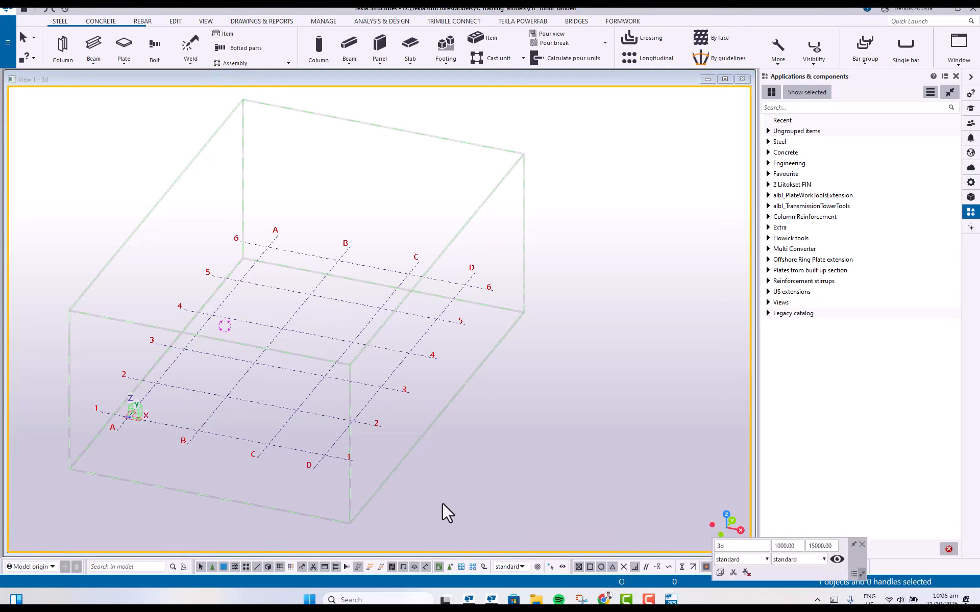
left_click(357, 600)
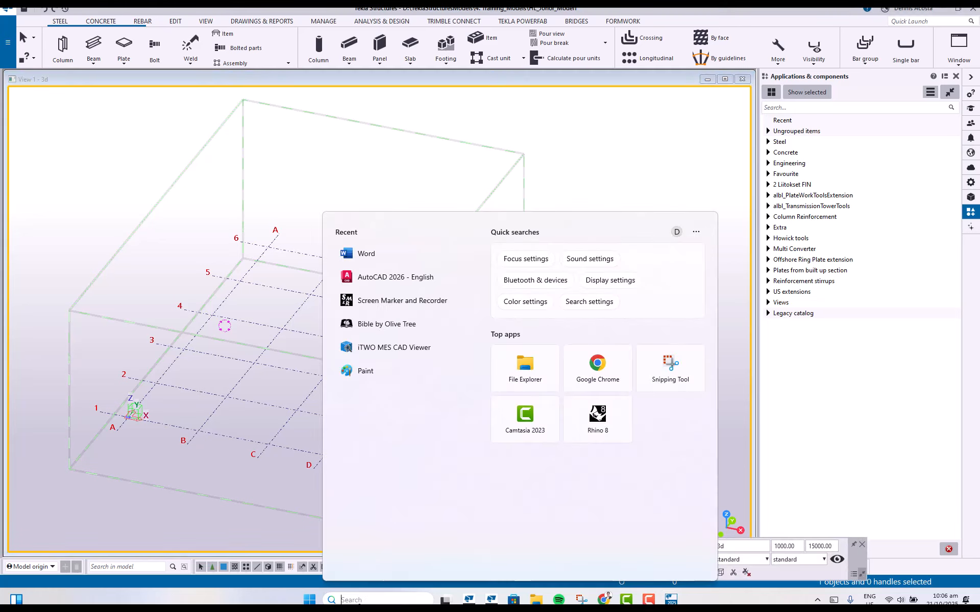
left_click(384, 305)
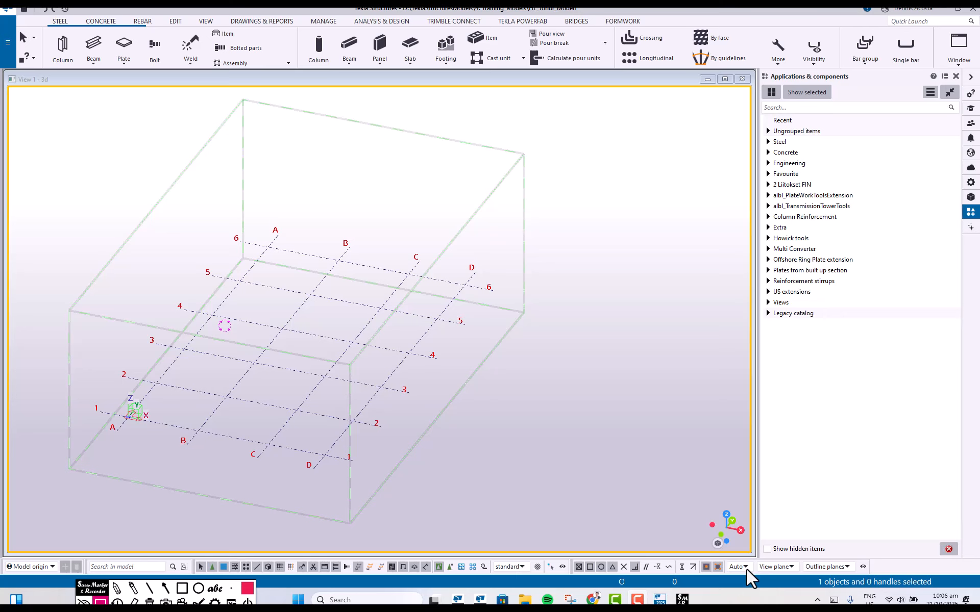
Activate the 3D view and switch it to the plan view of the grid.
left_click(517, 438)
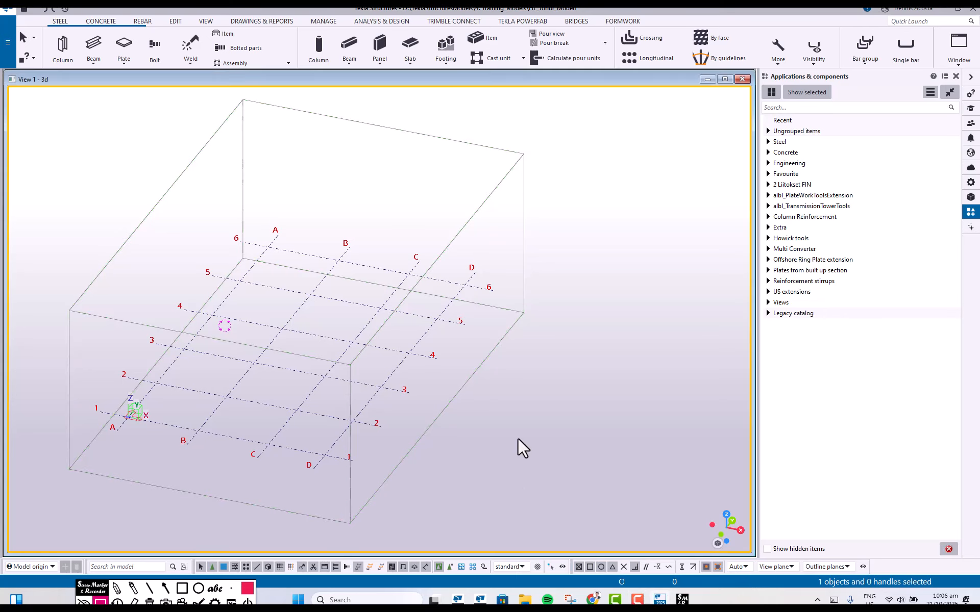
key("ctrl+p")
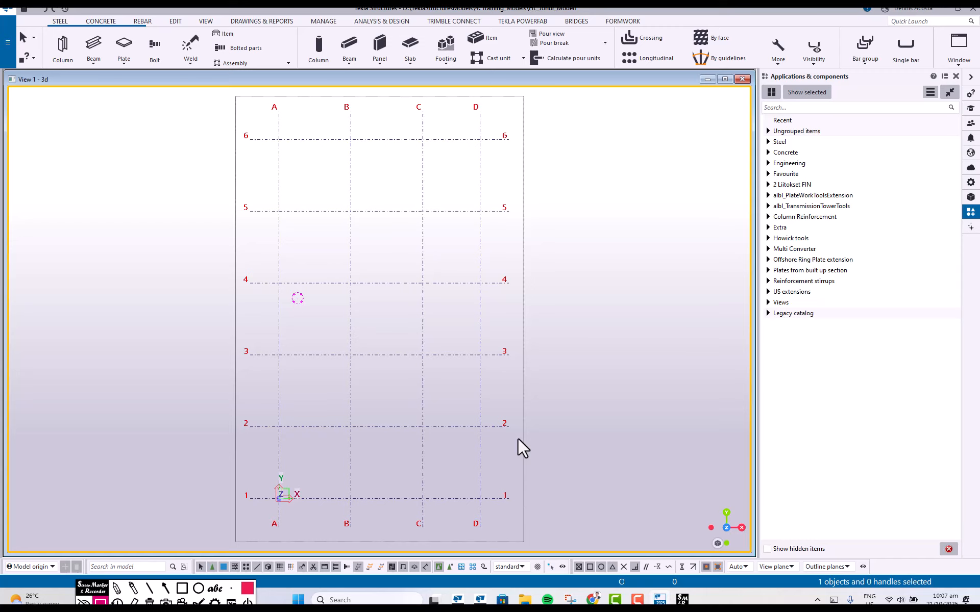
scroll(387, 445, "up", 6)
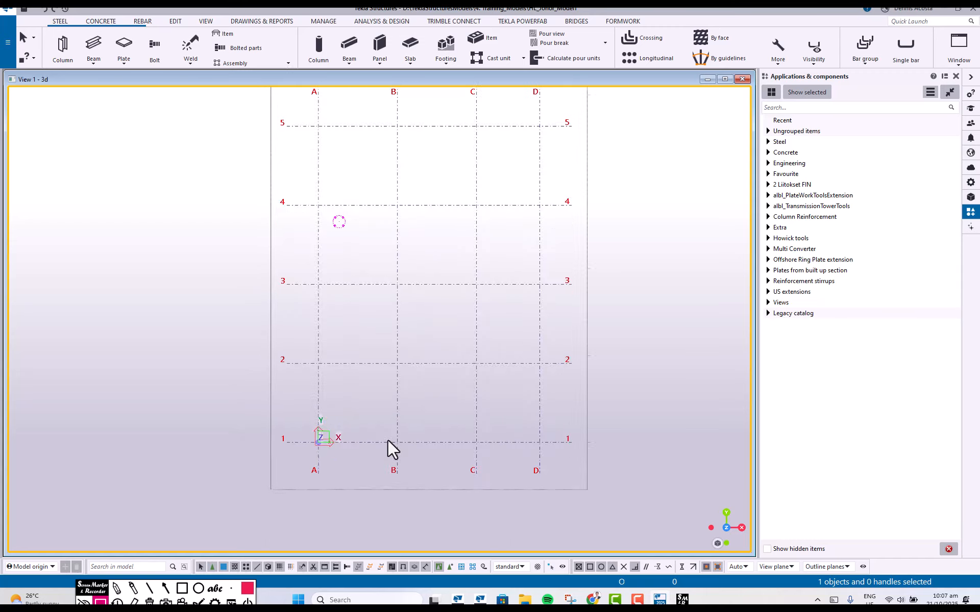
Examine the grid and its work area box by switching repeatedly between the plan view and the 3D view.
scroll(398, 439, "up", 3)
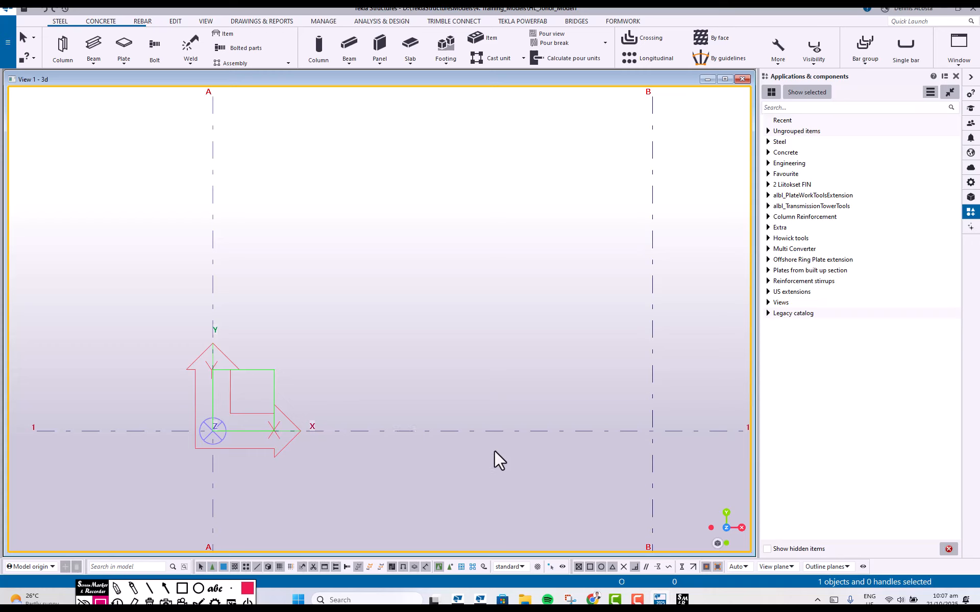
middle_click_drag(537, 437, 480, 289, "ctrl")
scroll(480, 289, "down", 1)
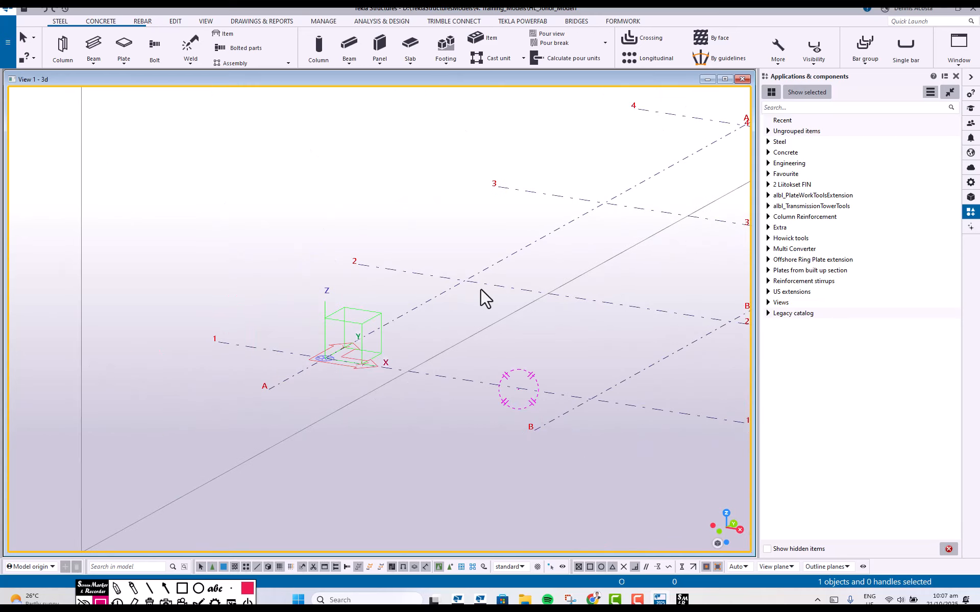
key("ctrl+p")
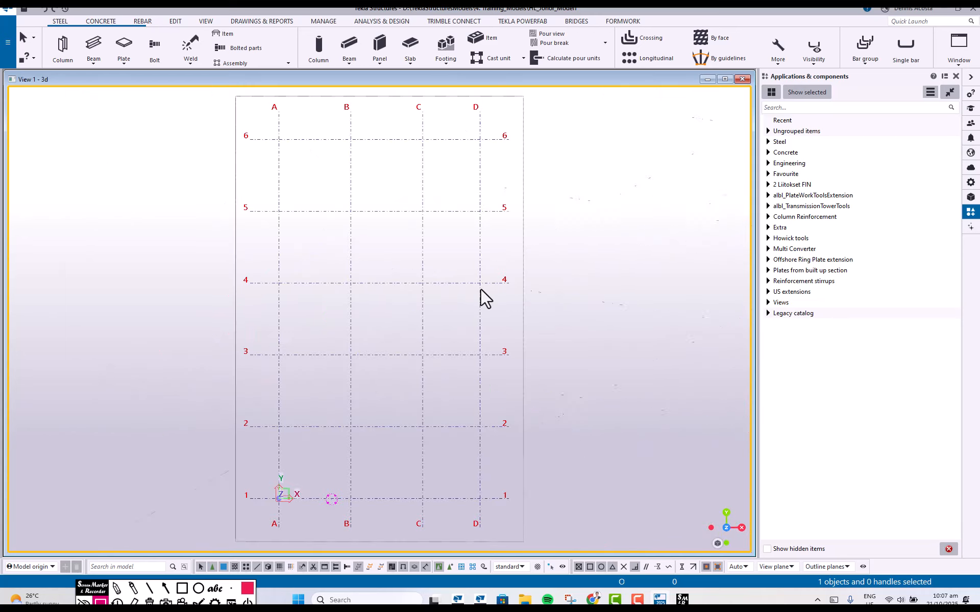
scroll(501, 359, "down", 2)
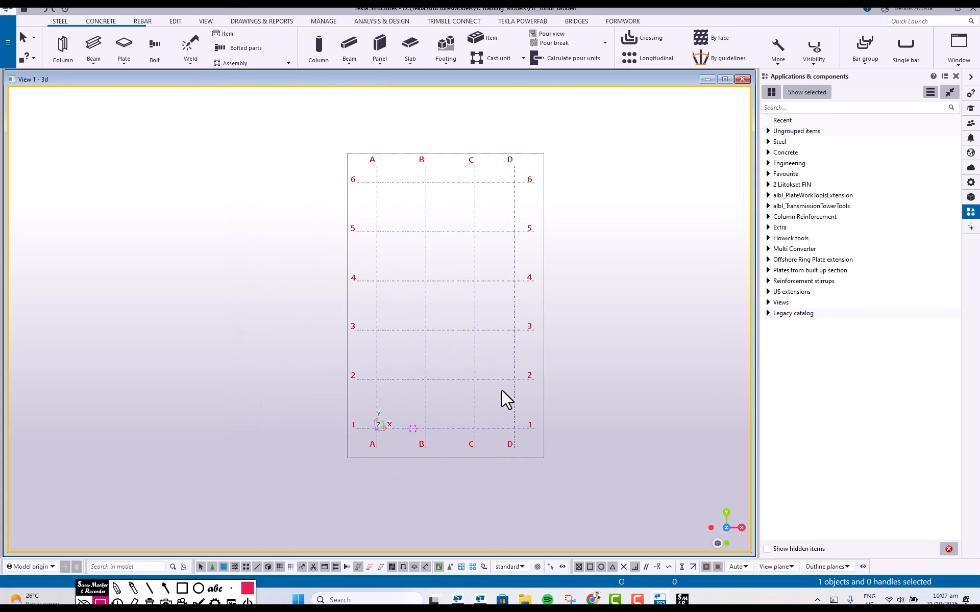
key("ctrl+p")
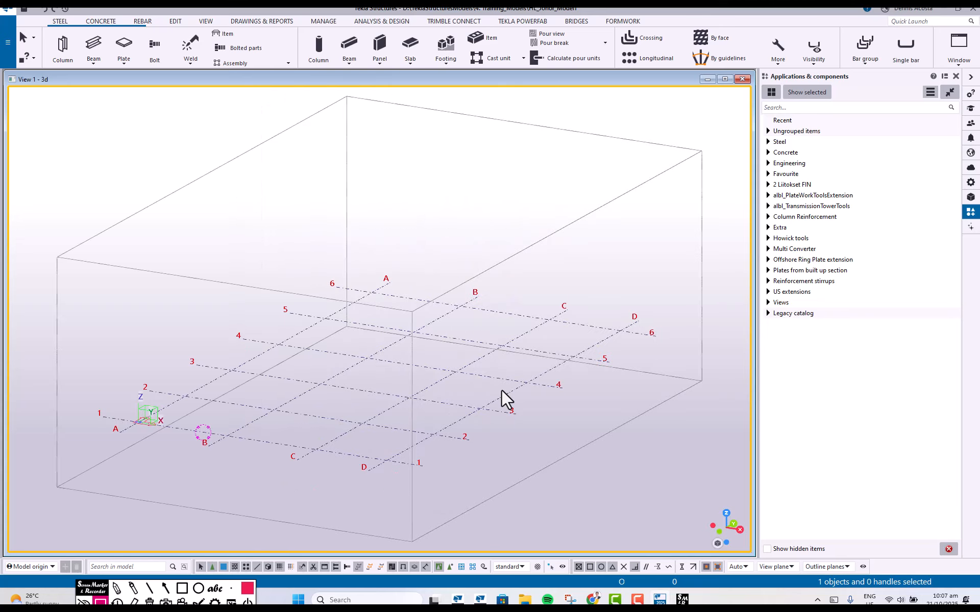
key("ctrl+p")
key("ctrl+p")
key("ctrl+p")
key("ctrl+p")
middle_click_drag(348, 436, 393, 393)
scroll(370, 422, "up", 5)
scroll(345, 393, "down", 4)
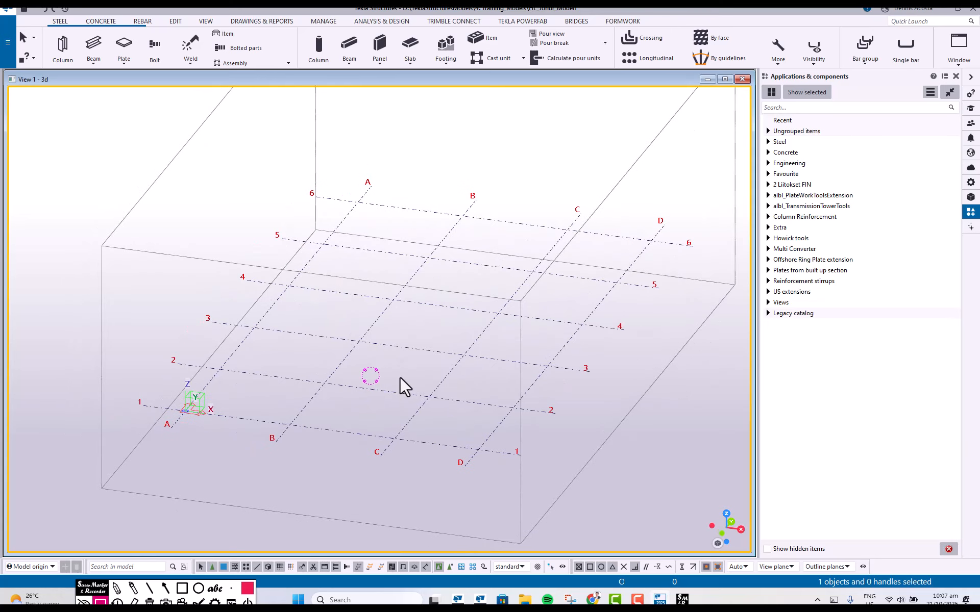
key("ctrl+p")
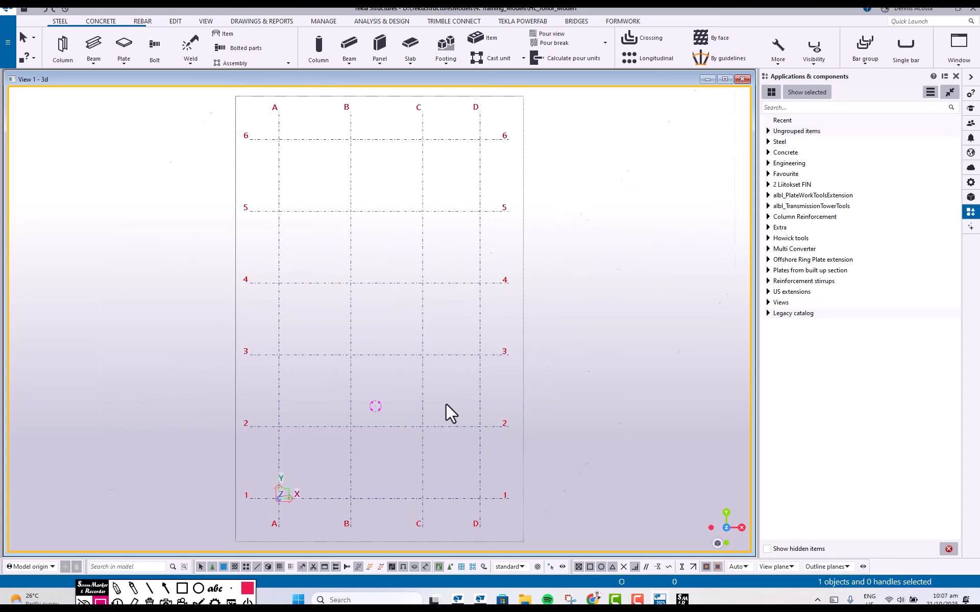
Annotate the bay between grids A–B and 1–2 with a red rectangle and an arrow, and clear the markings.
middle_click_drag(432, 411, 438, 409)
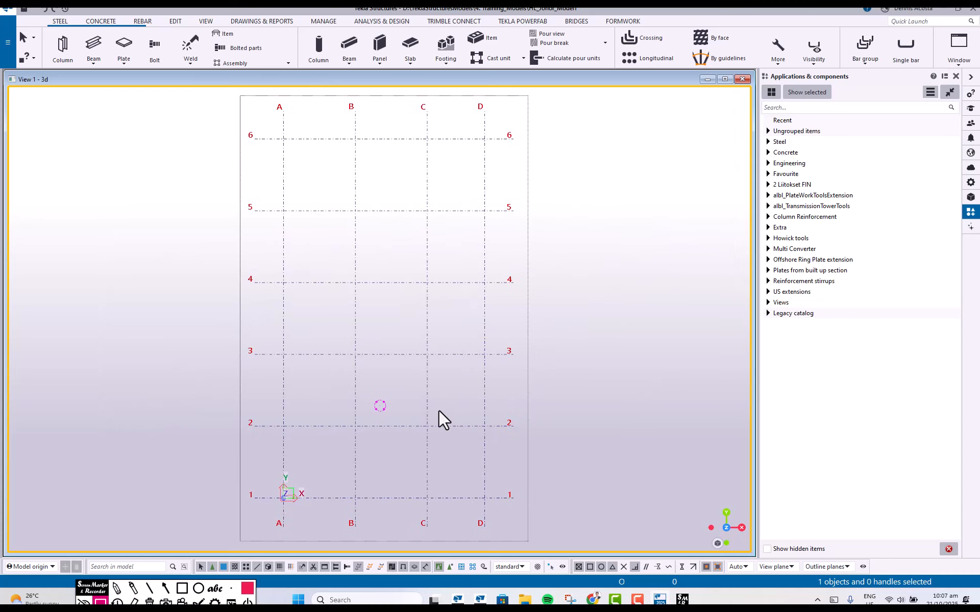
middle_click_drag(348, 464, 326, 388)
scroll(321, 391, "up", 5)
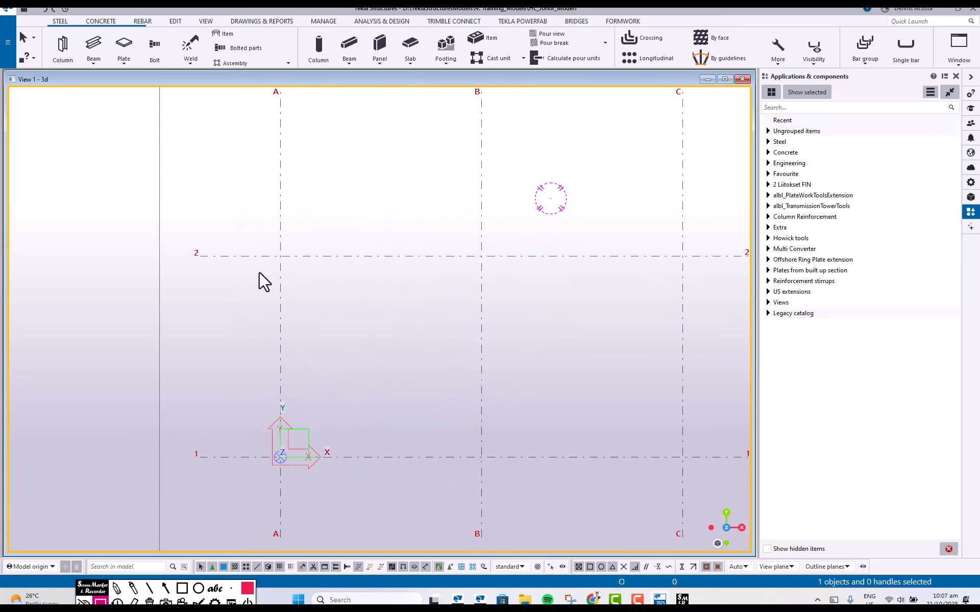
left_click(183, 588)
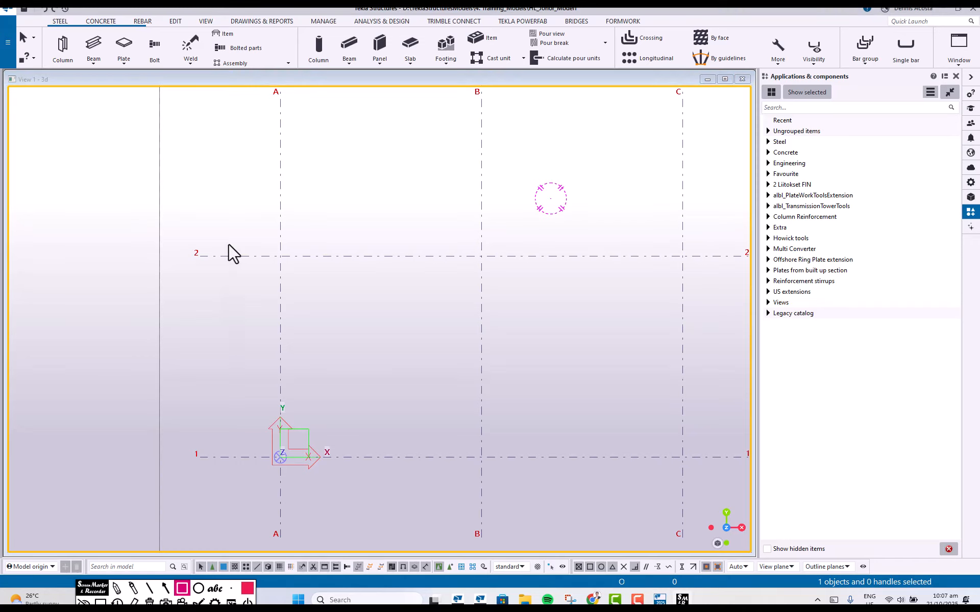
mouse_move(223, 209)
left_mouse_down()
mouse_move(298, 401)
mouse_move(543, 519)
mouse_move(543, 508)
left_mouse_up()
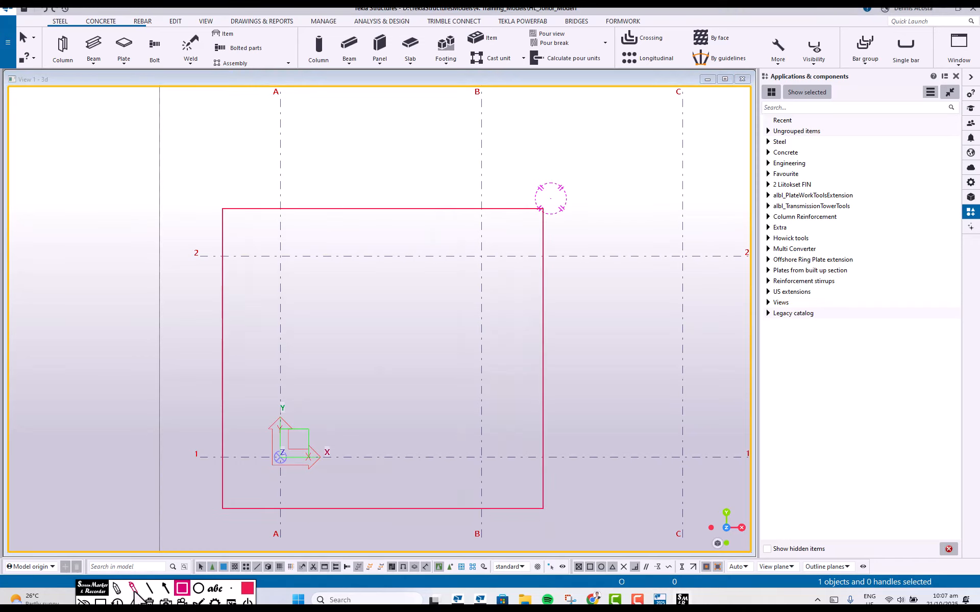
left_click(165, 588)
left_click_drag(603, 138, 450, 299)
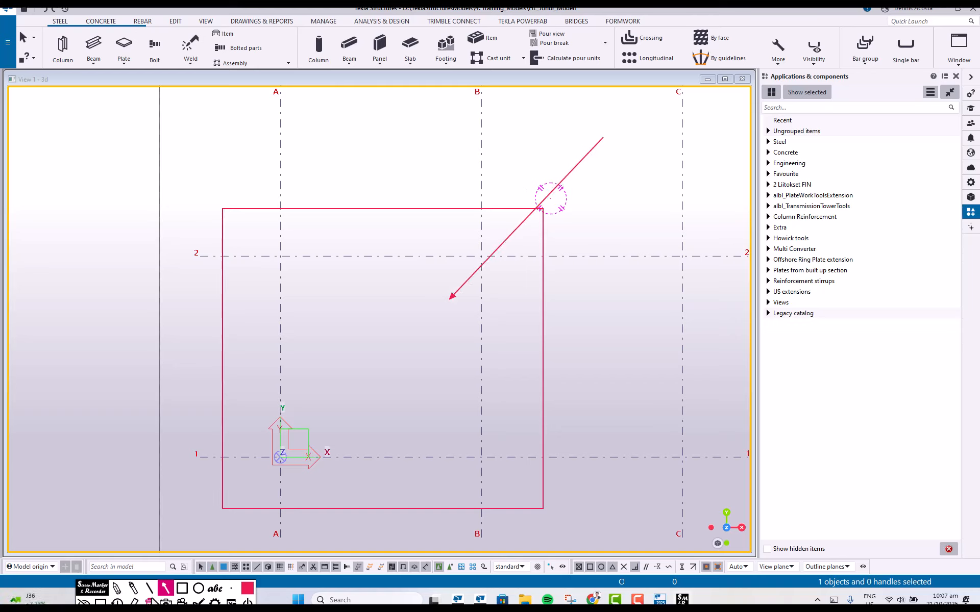
left_click(149, 602)
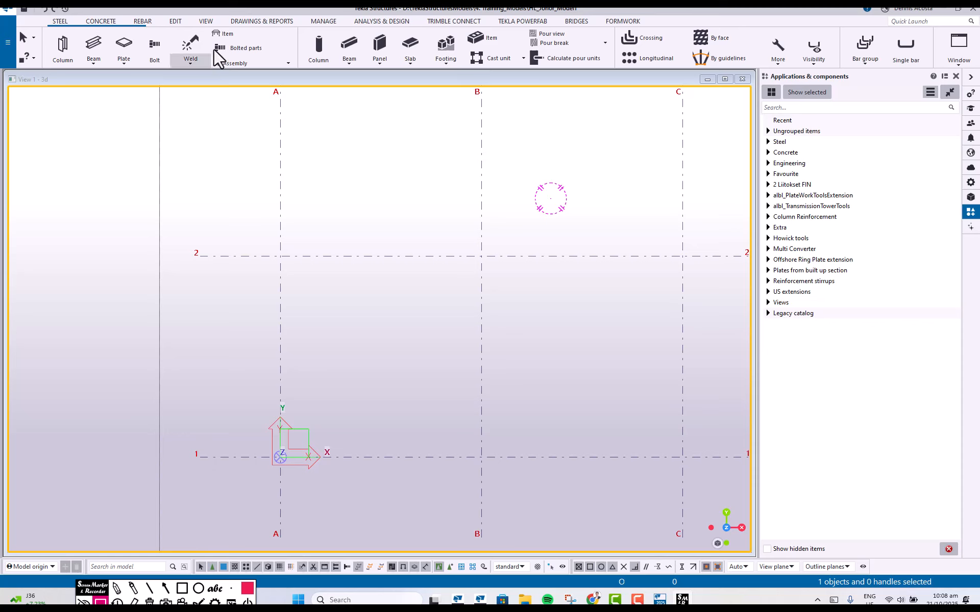
Set the work area using two points at opposite corners around the bay between grids A–B and 1–2.
left_click(206, 22)
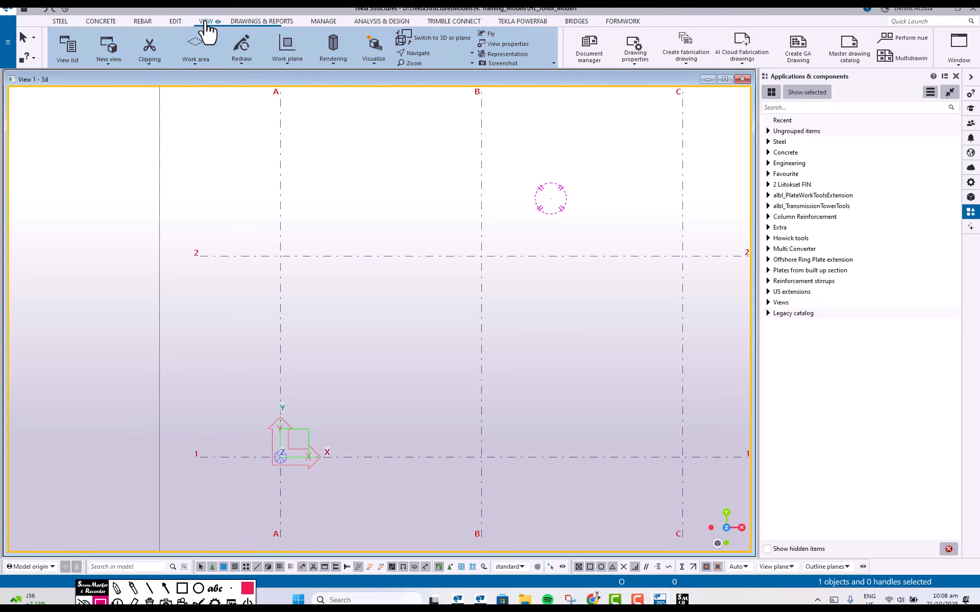
left_click(197, 62)
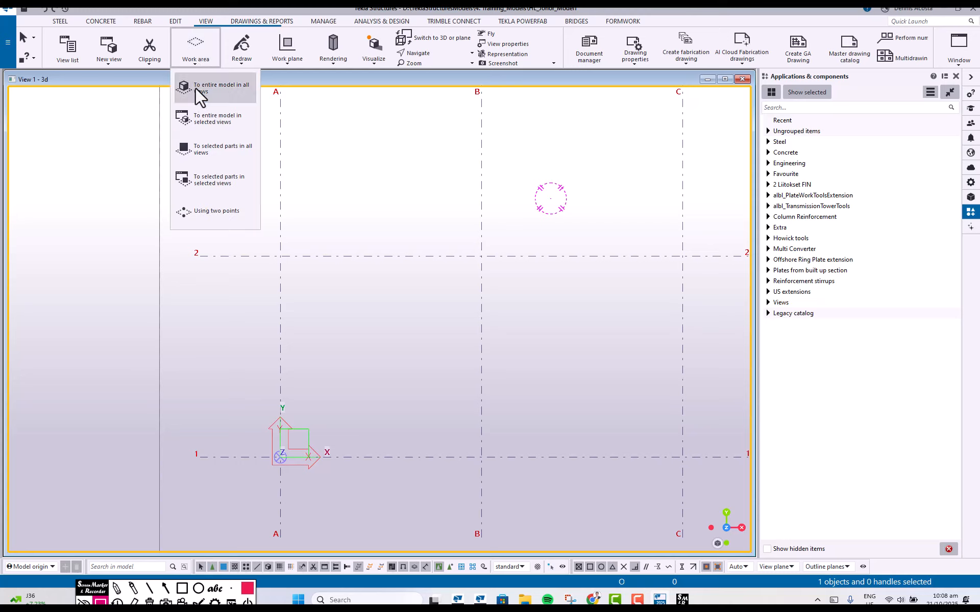
left_click(212, 210)
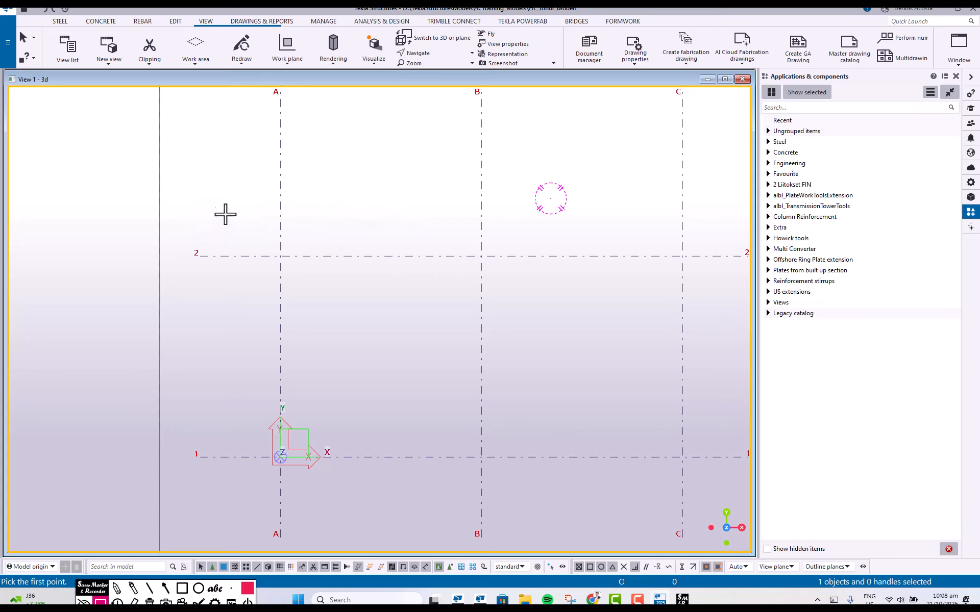
left_click(222, 208)
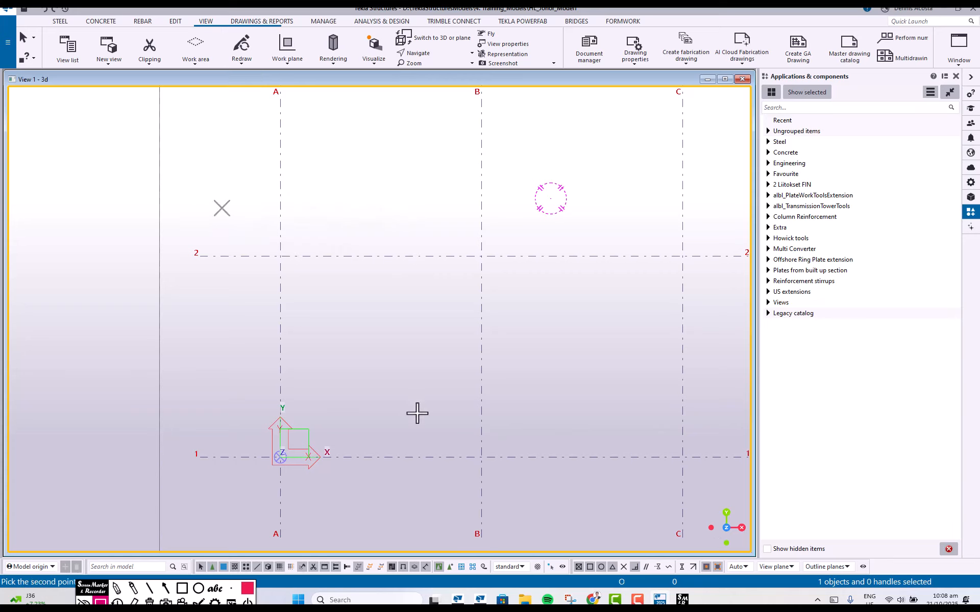
left_click(537, 505)
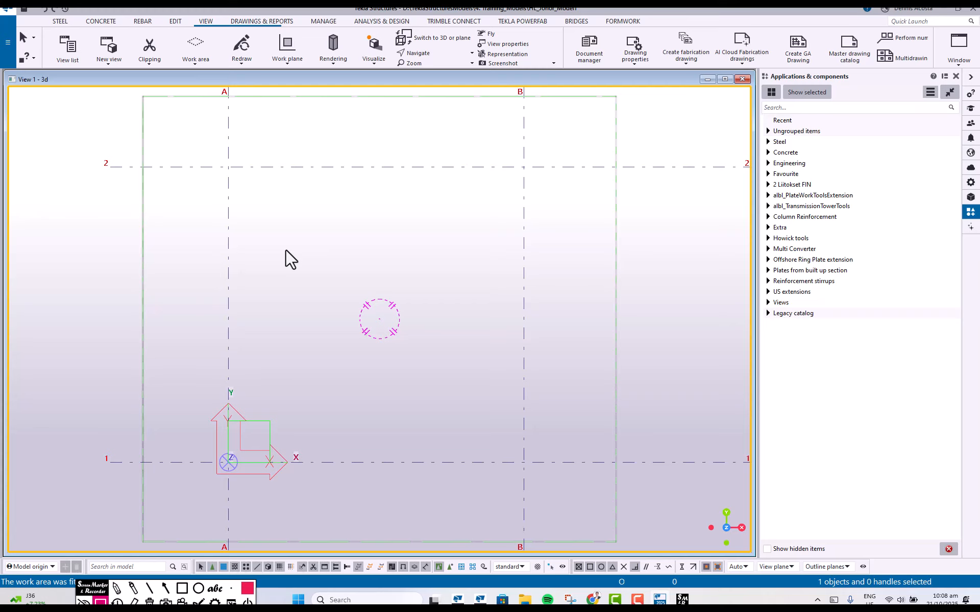
Examine the reduced work area against the full grid in both the 3D view and the plan view.
key("ctrl+p")
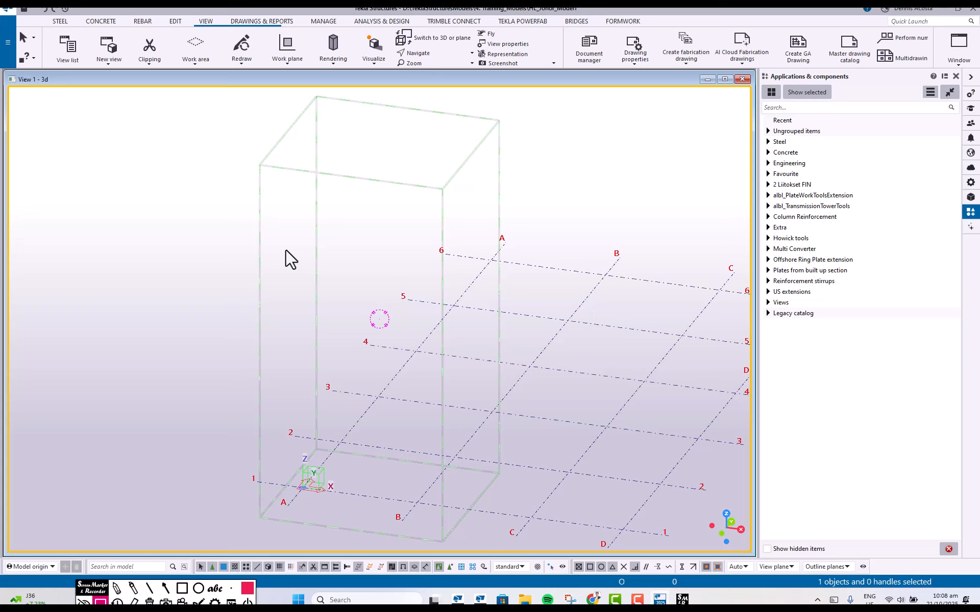
scroll(337, 175, "down", 5)
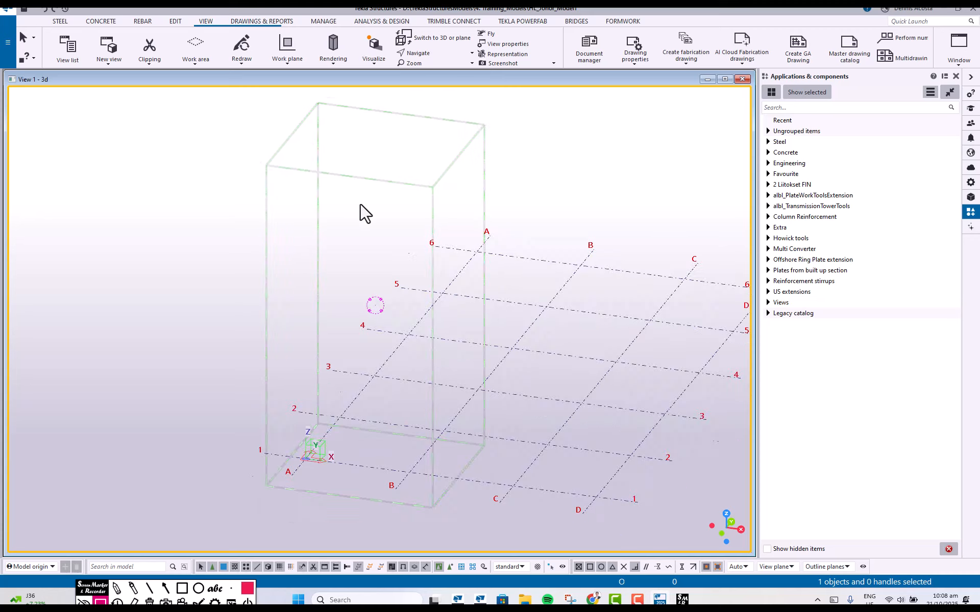
middle_click_drag(394, 427, 296, 414)
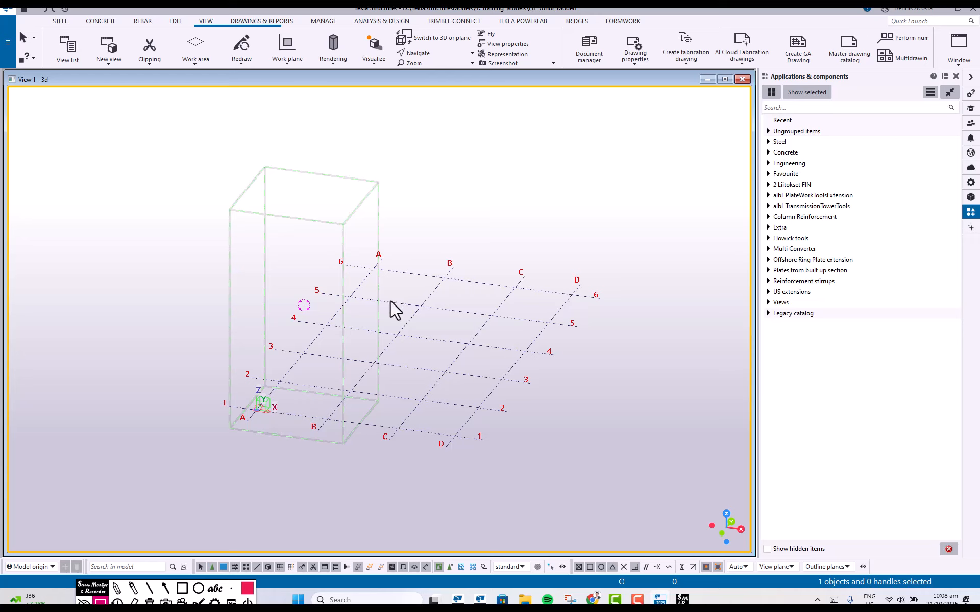
key("ctrl+p")
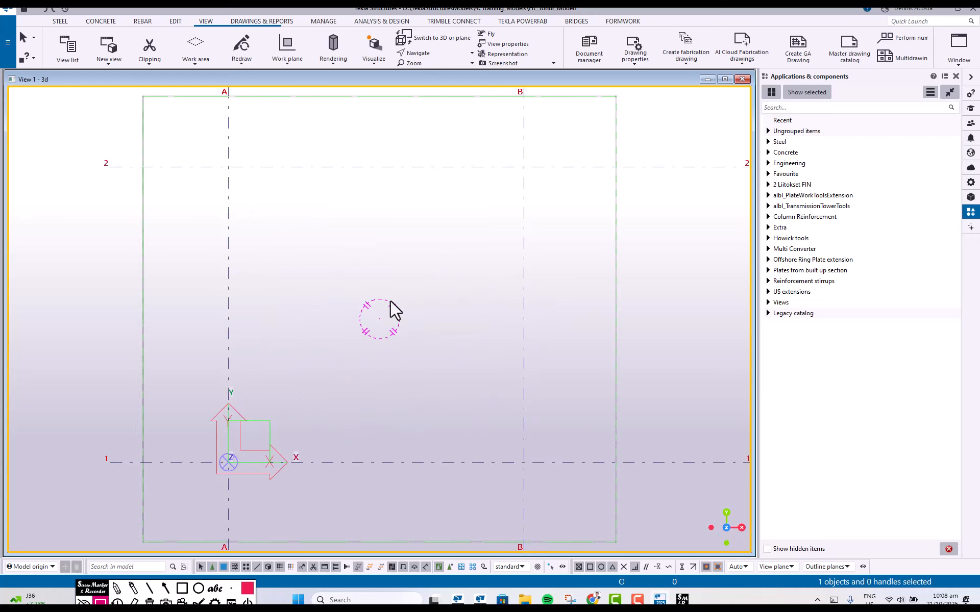
scroll(390, 301, "down", 1)
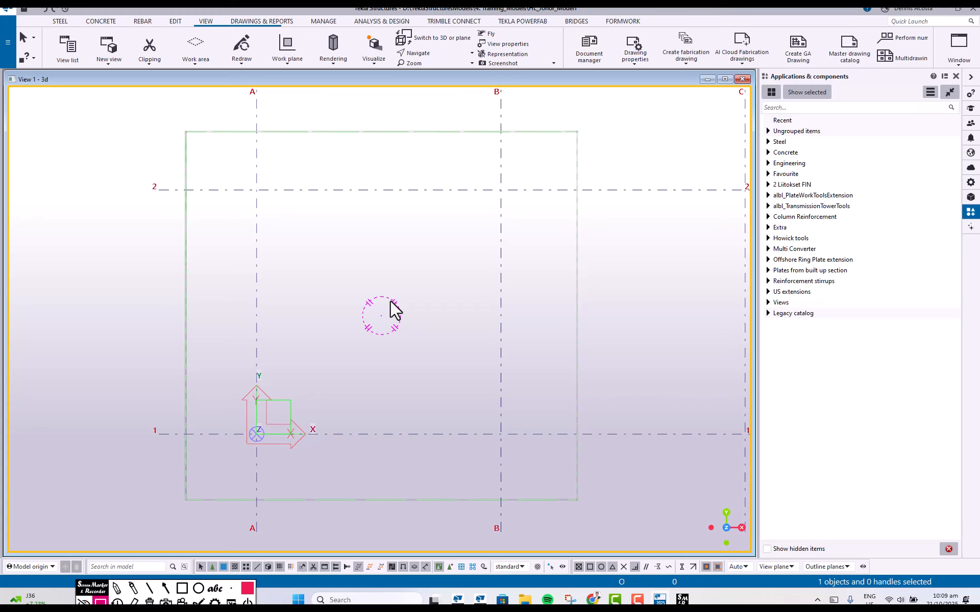
scroll(403, 302, "down", 5)
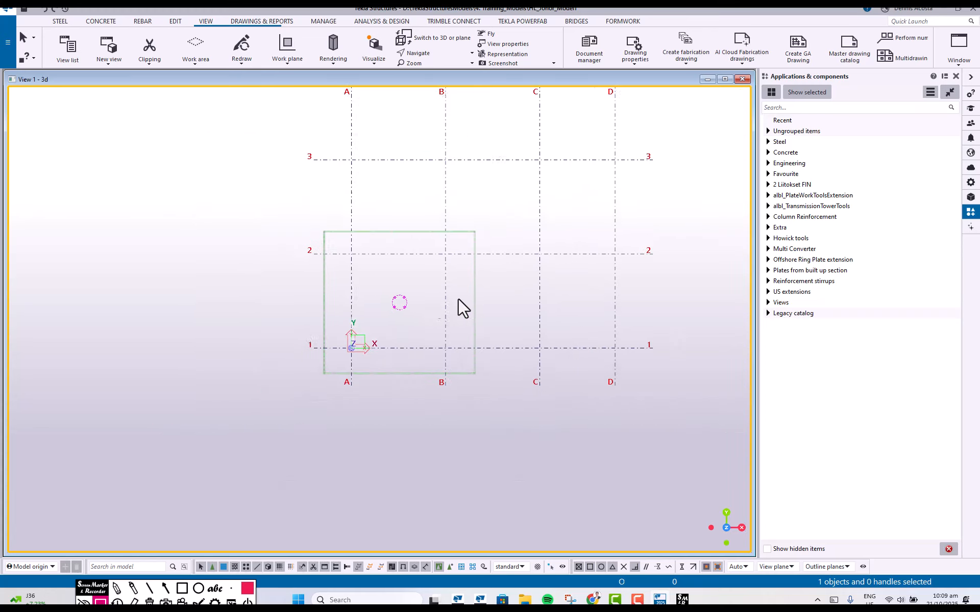
middle_click_drag(459, 305, 391, 357)
scroll(375, 408, "down", 2)
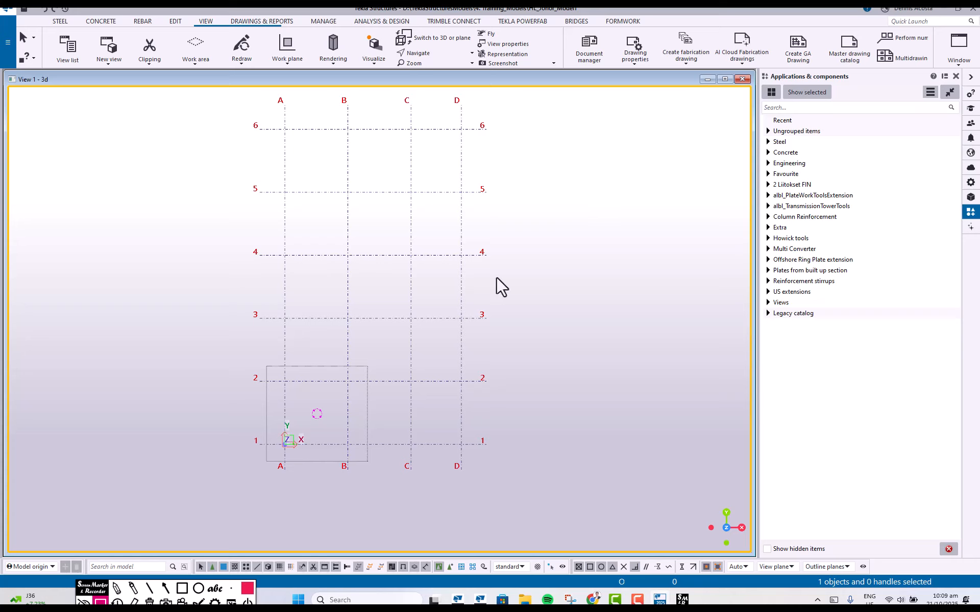
Annotate the empty space beside the grid with an arrow pointing towards the ribbon, and clear it.
left_click(165, 588)
left_click_drag(545, 235, 612, 90)
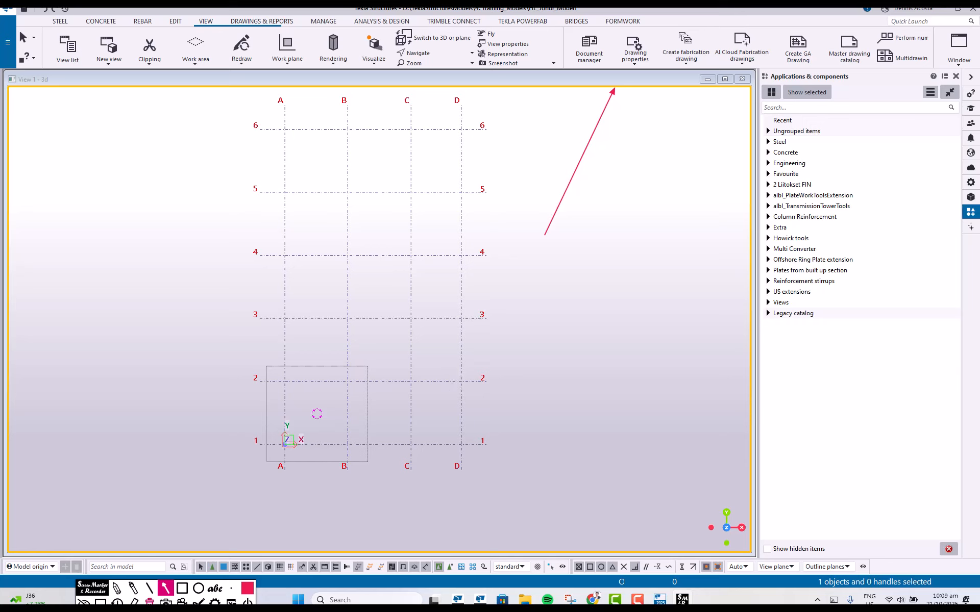
left_click(150, 602)
Leave annotation mode and fit the work area to the entire model in the current view.
left_click(100, 602)
right_click(561, 174)
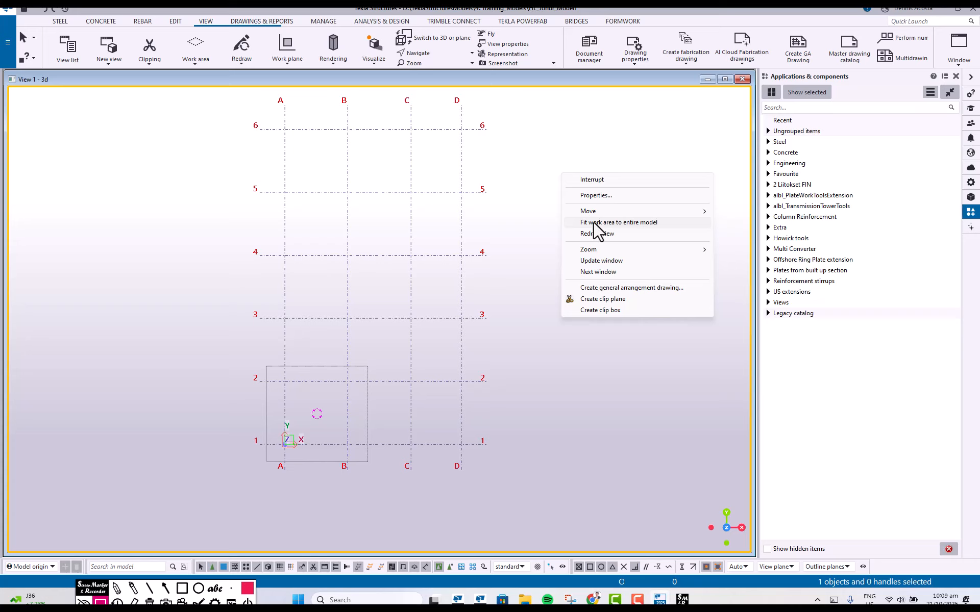
left_click(593, 223)
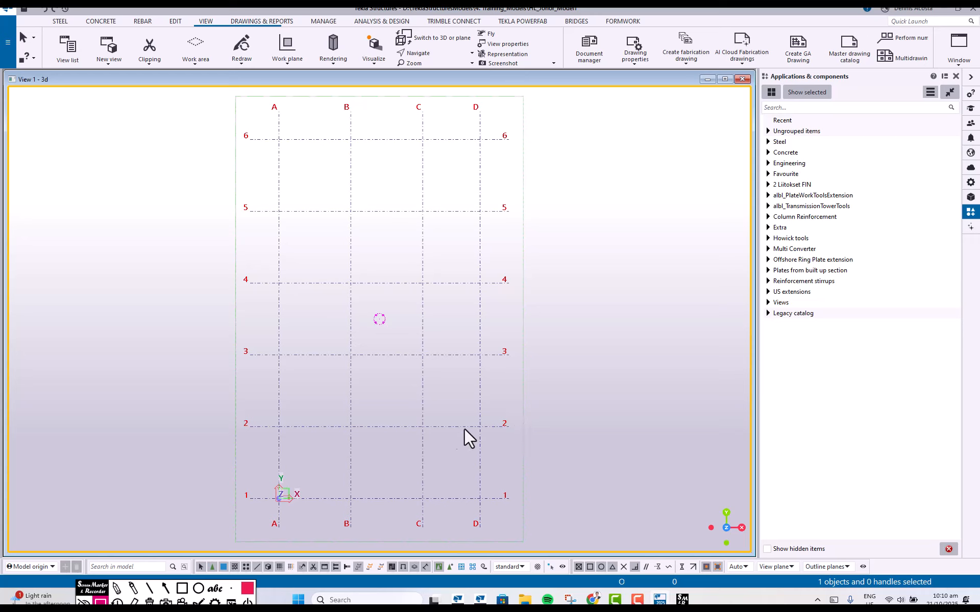
Examine the work area around the whole grid in the 3D view, selecting and deselecting the grid.
middle_click_drag(462, 422, 357, 370, "ctrl")
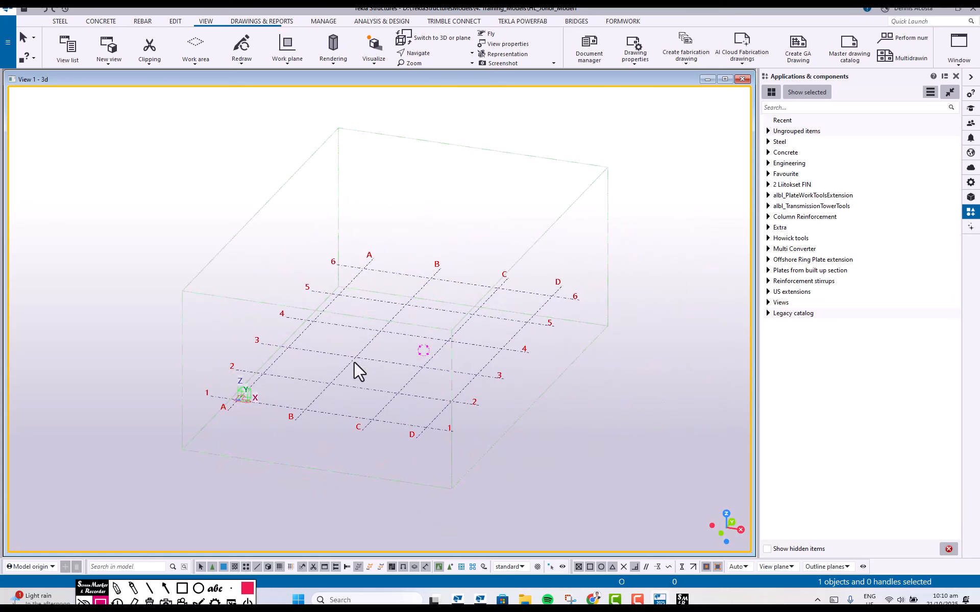
scroll(348, 361, "up", 3)
scroll(347, 362, "up", 3)
scroll(372, 360, "down", 3)
left_click(373, 354)
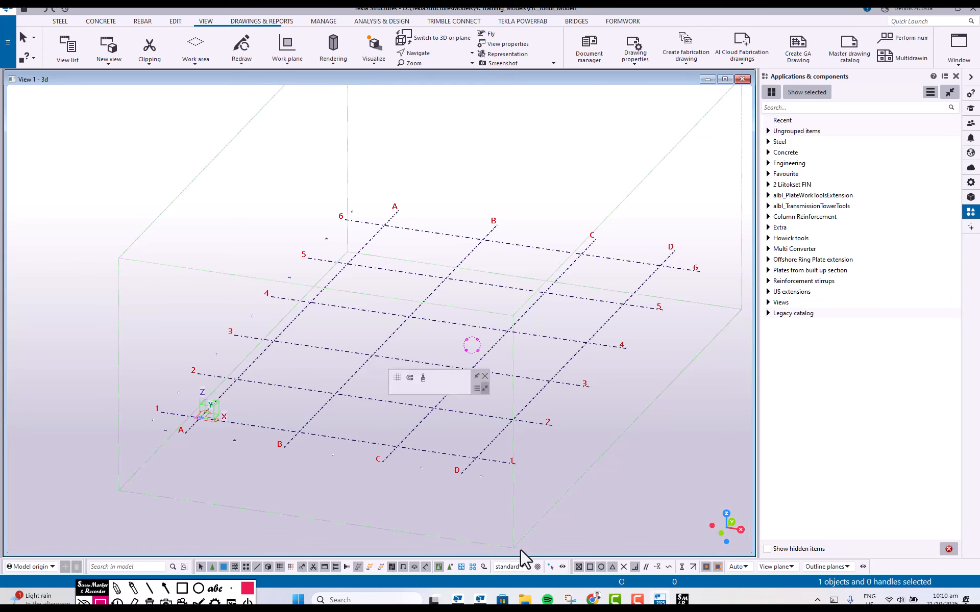
left_click(409, 457)
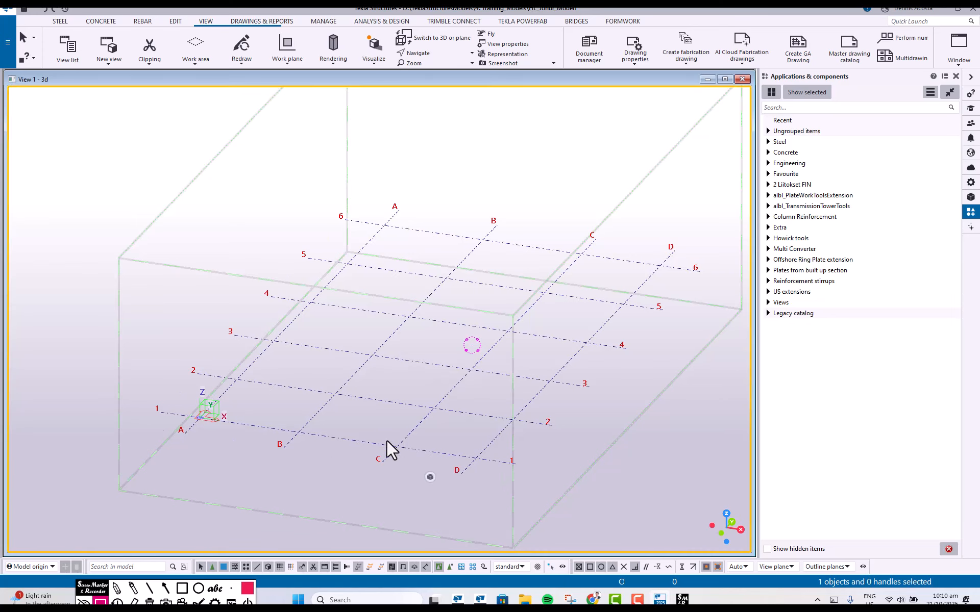
Select the grid, switch to the plan view and open the rectangular grid's properties.
left_click(378, 399)
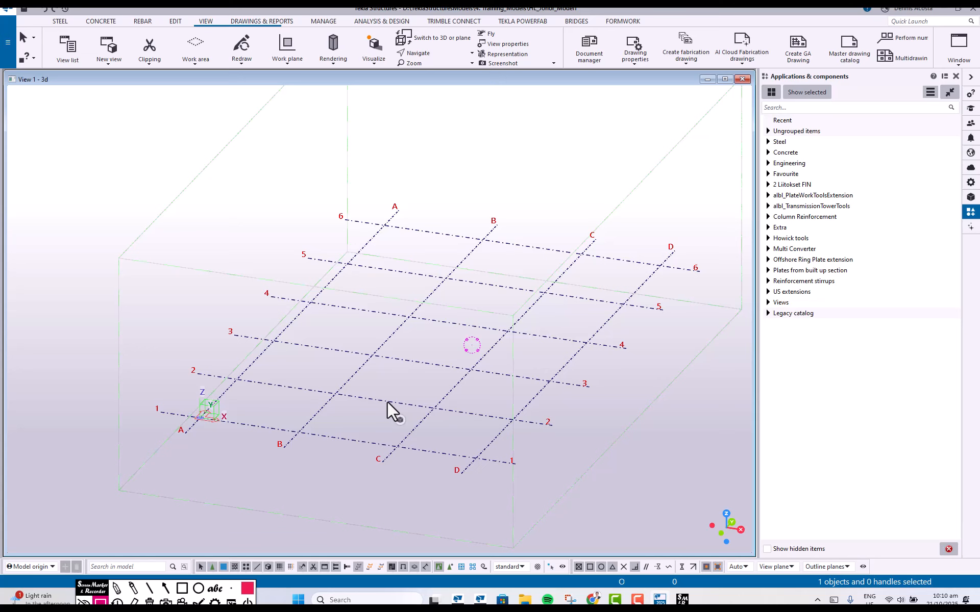
key("ctrl+p")
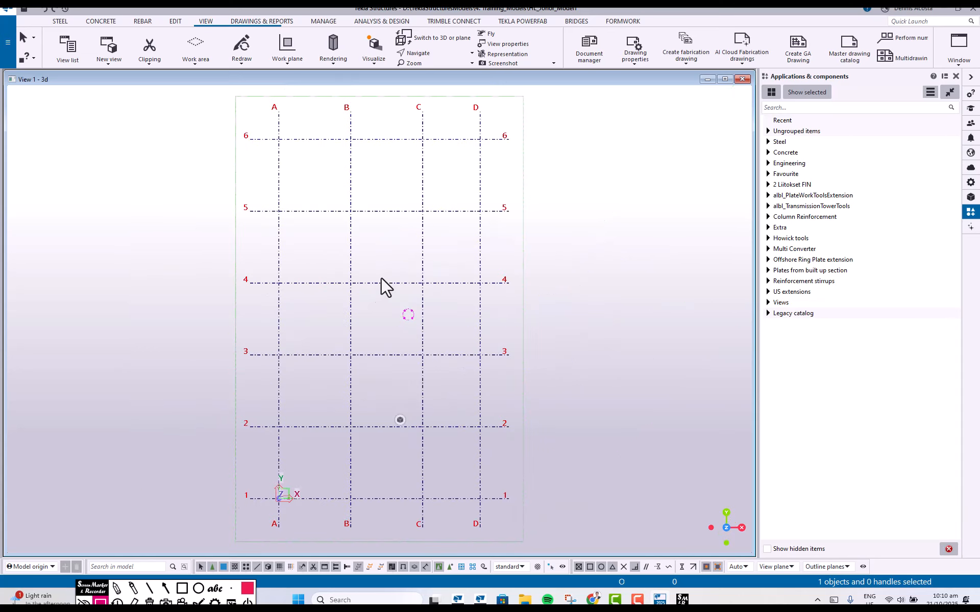
double_click(355, 281)
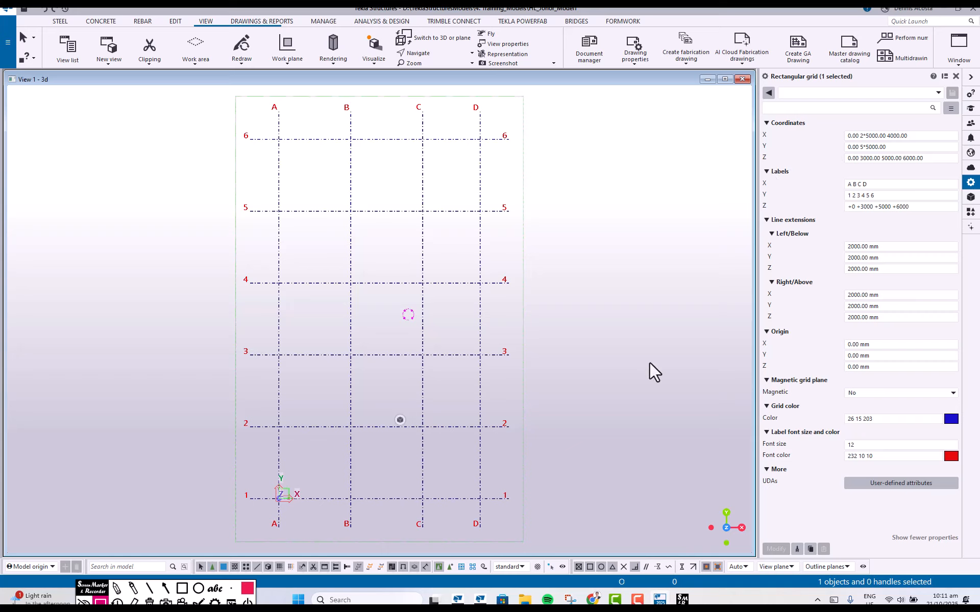
scroll(380, 526, "up", 8)
middle_click_drag(390, 497, 428, 410)
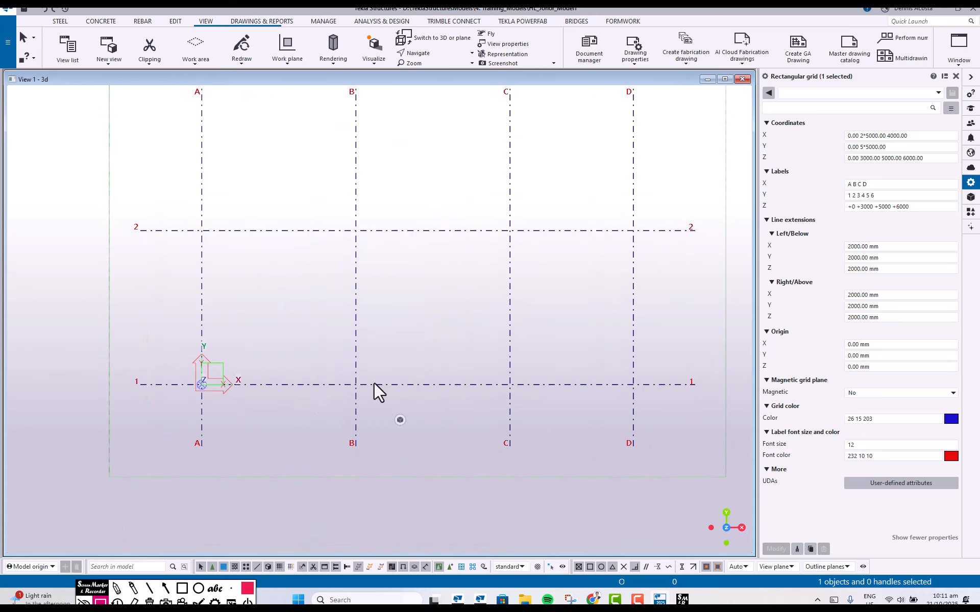
Frame the grid's X coordinates with the pen and annotate bays A–B, B–C and C–D with arrows and spacings 5000, 5000 and 4000.
middle_click_drag(406, 355, 413, 412)
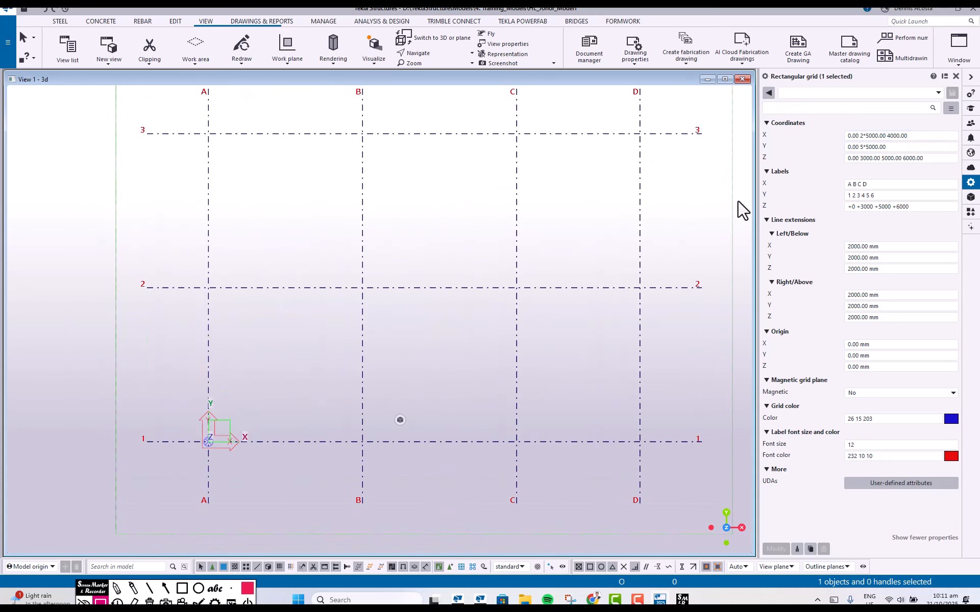
left_click(116, 590)
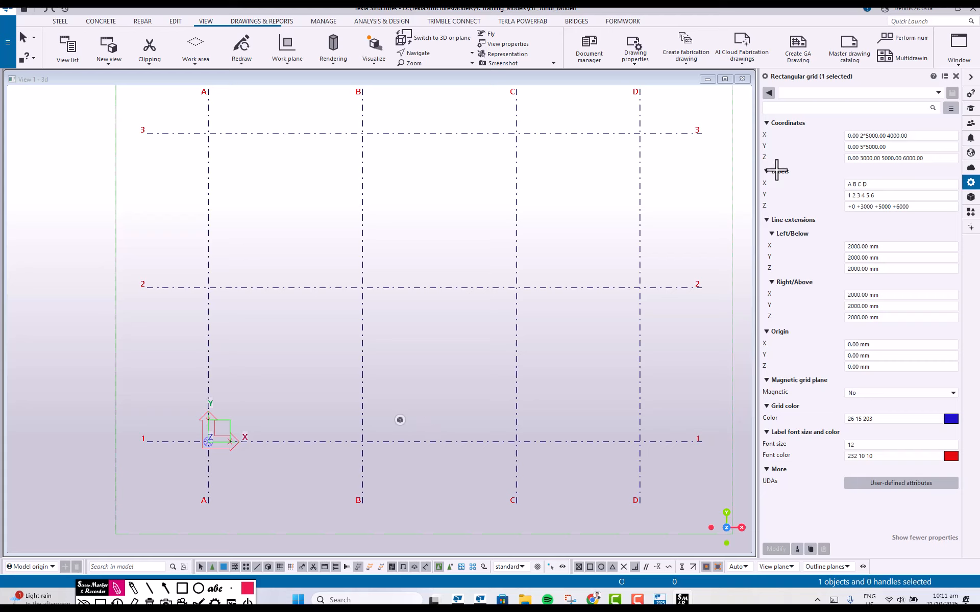
mouse_move(840, 131)
left_mouse_down()
mouse_move(914, 137)
mouse_move(838, 126)
left_mouse_up()
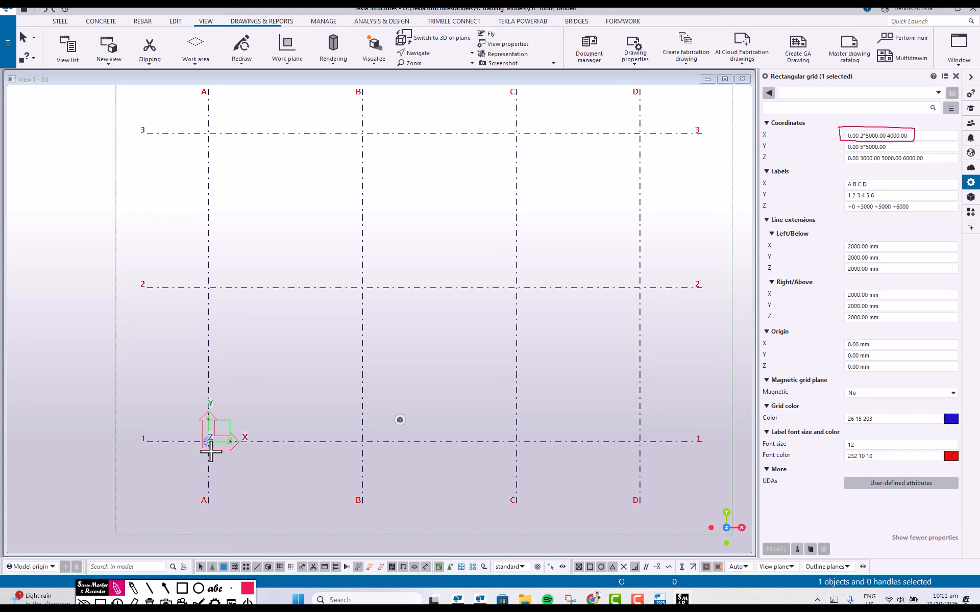
mouse_move(205, 441)
left_mouse_down()
mouse_move(308, 490)
mouse_move(359, 451)
left_mouse_up()
mouse_move(259, 415)
left_mouse_down()
mouse_move(267, 431)
mouse_move(320, 422)
mouse_move(300, 420)
left_mouse_up()
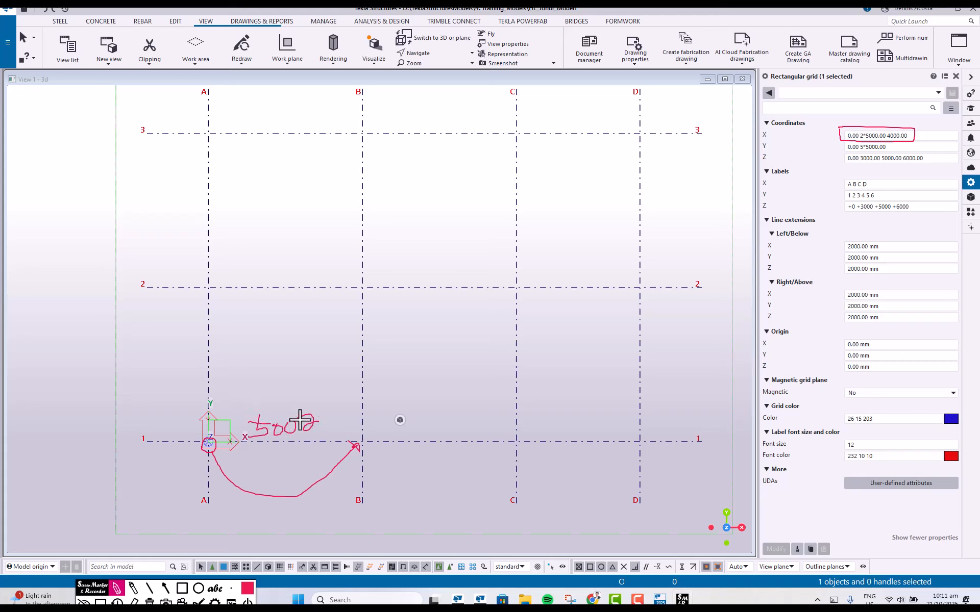
left_click_drag(362, 445, 512, 447)
mouse_move(428, 418)
left_mouse_down()
mouse_move(427, 428)
mouse_move(422, 421)
mouse_move(465, 422)
mouse_move(536, 466)
mouse_move(611, 466)
mouse_move(643, 444)
mouse_move(642, 467)
left_mouse_up()
mouse_move(554, 412)
left_mouse_down()
mouse_move(537, 428)
mouse_move(558, 425)
mouse_move(549, 437)
mouse_move(583, 424)
left_mouse_up()
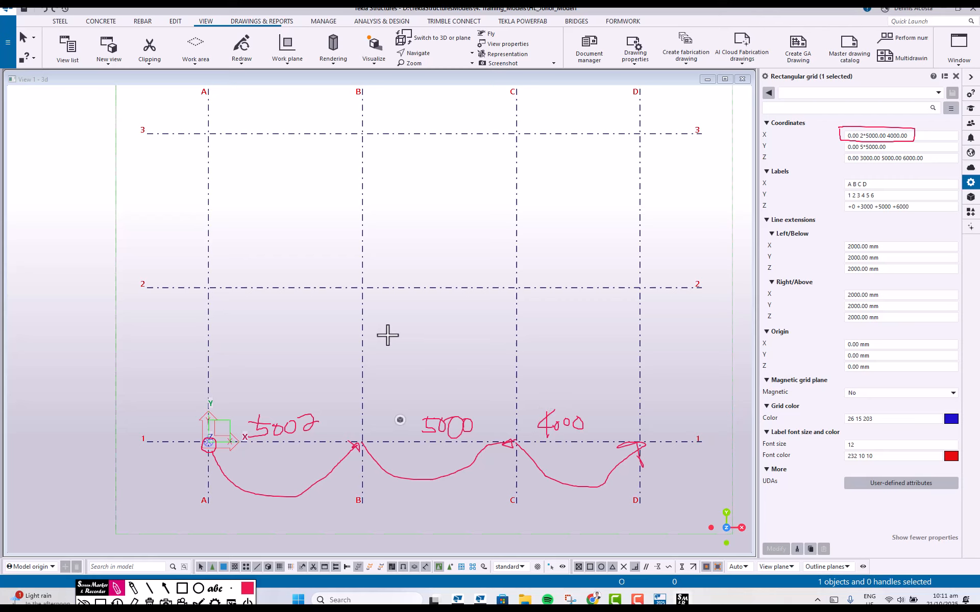
mouse_move(388, 334)
left_mouse_down()
mouse_move(389, 360)
mouse_move(683, 365)
mouse_move(560, 342)
mouse_move(388, 342)
mouse_move(368, 363)
mouse_move(396, 360)
mouse_move(403, 350)
left_mouse_up()
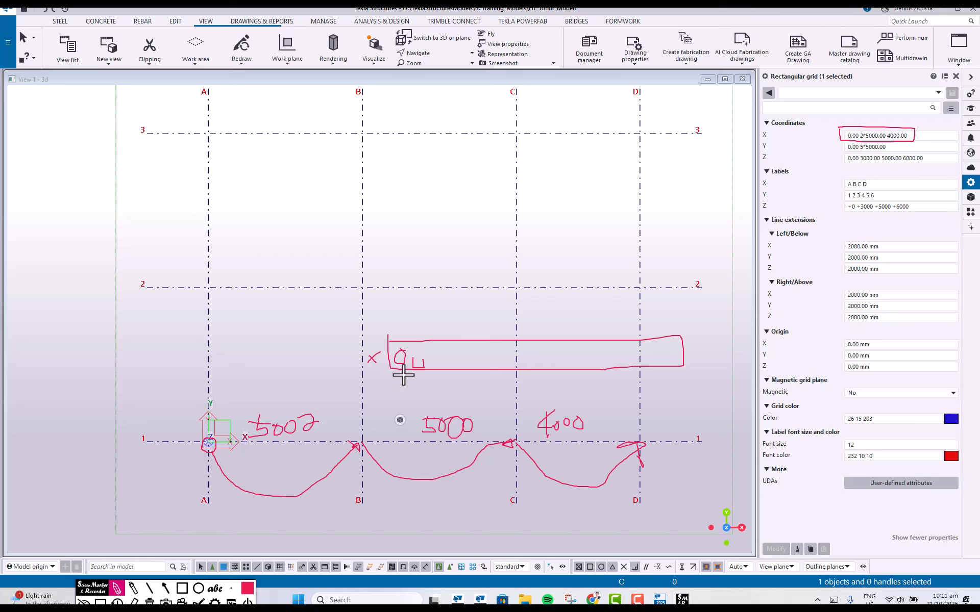
left_click_drag(209, 442, 396, 343)
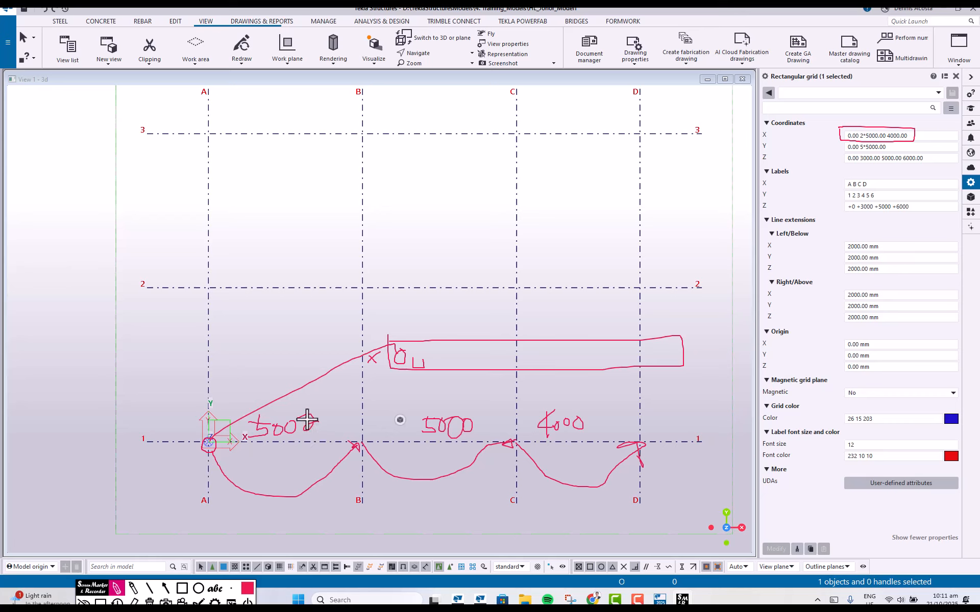
left_click_drag(300, 417, 310, 430)
mouse_move(435, 359)
left_mouse_down()
mouse_move(453, 360)
mouse_move(319, 413)
mouse_move(329, 409)
left_mouse_up()
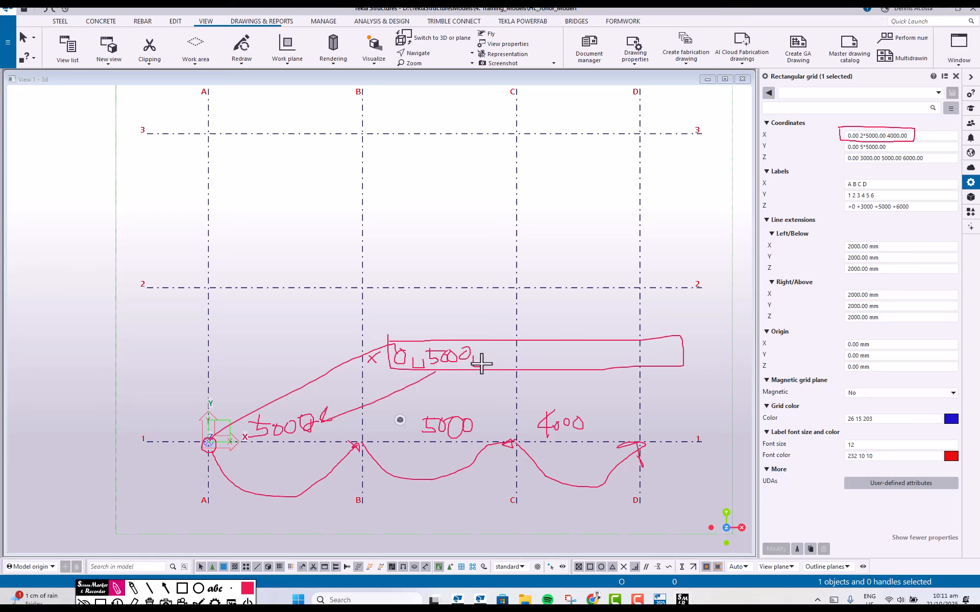
mouse_move(481, 364)
left_mouse_down()
mouse_move(483, 355)
mouse_move(488, 367)
mouse_move(546, 352)
mouse_move(477, 400)
left_mouse_up()
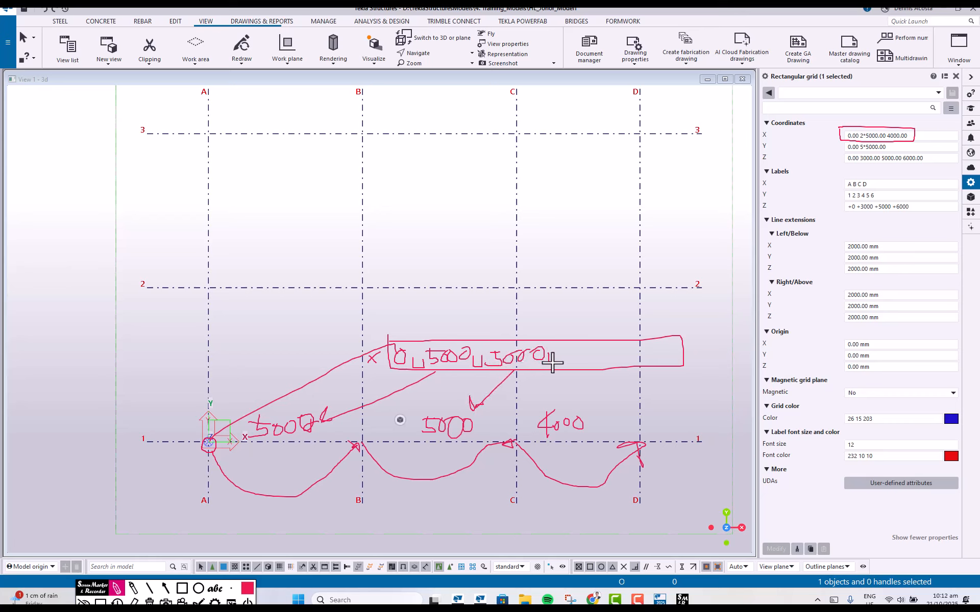
left_click_drag(562, 356, 605, 352)
left_click_drag(592, 371, 573, 397)
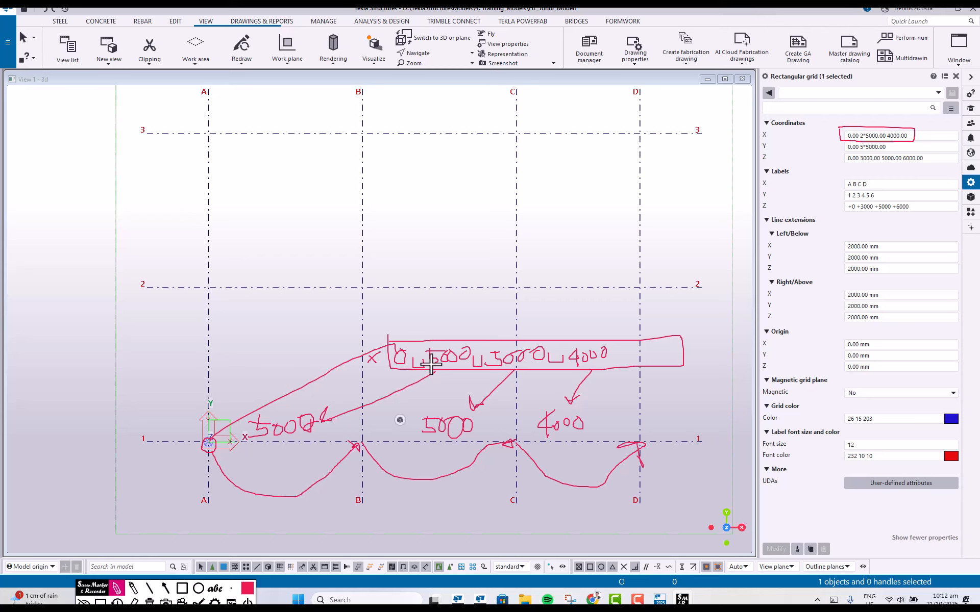
mouse_move(461, 308)
left_mouse_down()
mouse_move(452, 302)
mouse_move(481, 320)
mouse_move(505, 298)
mouse_move(525, 319)
mouse_move(546, 307)
mouse_move(580, 319)
mouse_move(571, 301)
left_mouse_up()
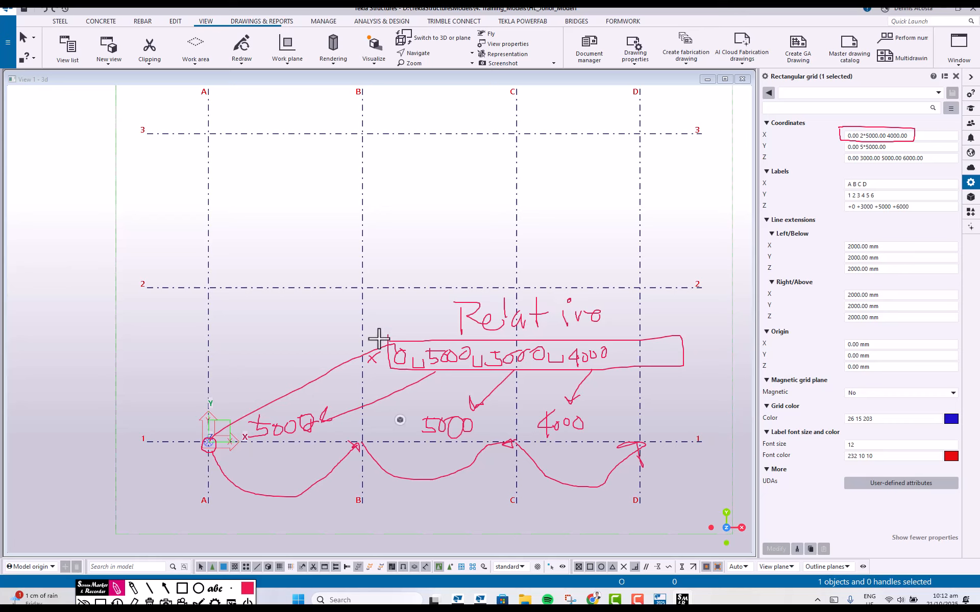
Draw a framed Y entry starting with 0 and annotate the spacing between gridlines 1 and 2 as 5000.
mouse_move(391, 207)
left_mouse_down()
mouse_move(394, 247)
mouse_move(591, 247)
mouse_move(587, 214)
mouse_move(392, 214)
mouse_move(364, 257)
left_mouse_up()
left_click_drag(209, 442, 211, 443)
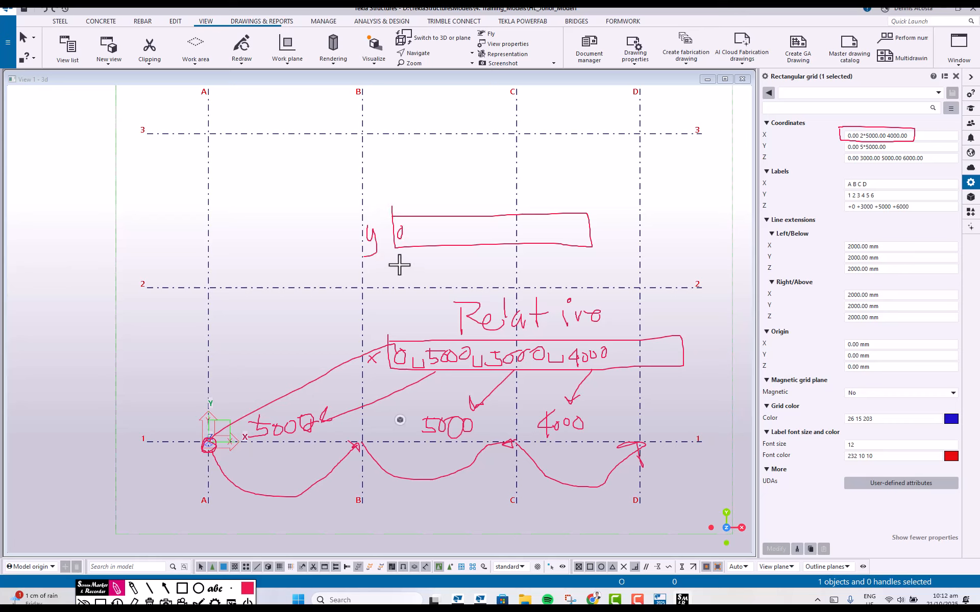
left_click_drag(402, 228, 404, 240)
mouse_move(412, 228)
left_mouse_down()
mouse_move(423, 242)
mouse_move(423, 229)
left_mouse_up()
mouse_move(204, 440)
left_mouse_down()
mouse_move(188, 317)
mouse_move(210, 291)
mouse_move(218, 309)
left_mouse_up()
mouse_move(131, 355)
left_mouse_down()
mouse_move(142, 368)
mouse_move(132, 366)
mouse_move(183, 361)
left_mouse_up()
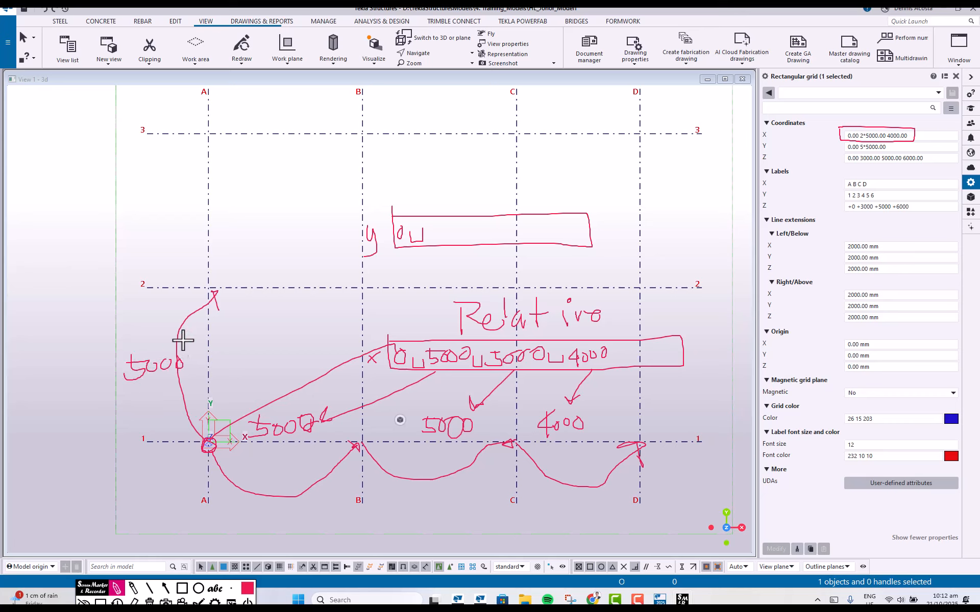
mouse_move(431, 224)
left_mouse_down()
mouse_move(427, 232)
mouse_move(461, 230)
left_mouse_up()
Annotate the spacing between gridlines 2 and 3 as 5000, mark both spacings as equal, and write 2*5000 in the sketched Y entry.
mouse_move(205, 285)
left_mouse_down()
mouse_move(192, 258)
mouse_move(201, 132)
left_mouse_up()
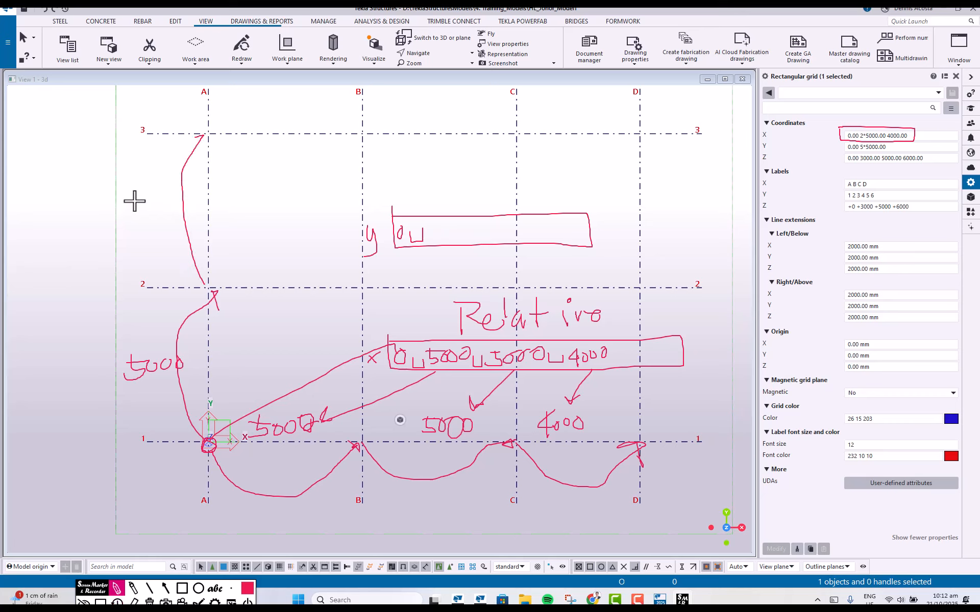
mouse_move(133, 199)
left_mouse_down()
mouse_move(138, 220)
mouse_move(147, 199)
mouse_move(198, 202)
left_mouse_up()
left_click_drag(115, 297, 127, 296)
left_click_drag(117, 302, 133, 301)
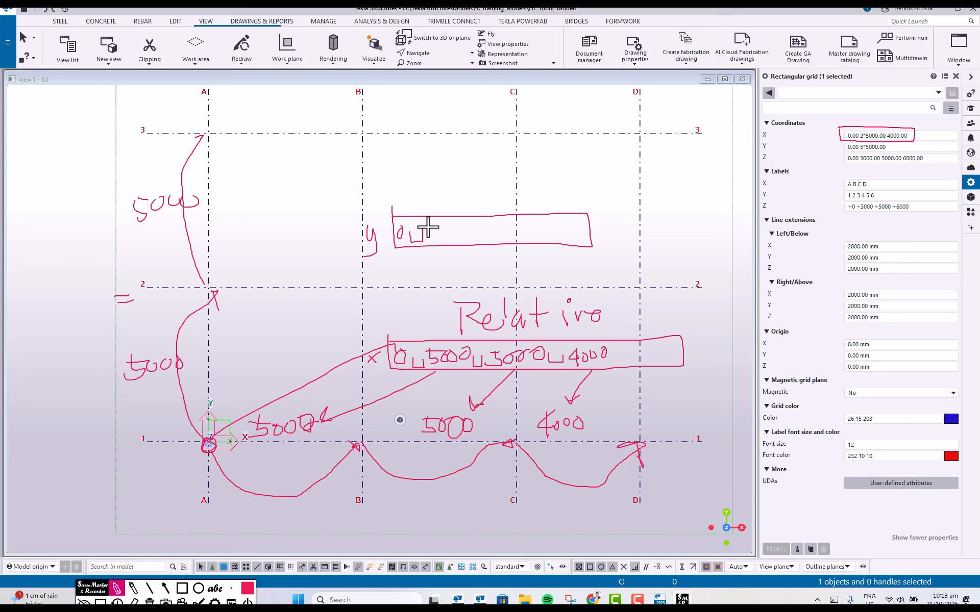
mouse_move(428, 227)
left_mouse_down()
mouse_move(444, 240)
mouse_move(455, 226)
mouse_move(456, 239)
mouse_move(470, 223)
mouse_move(489, 229)
left_mouse_up()
left_click_drag(498, 227, 497, 229)
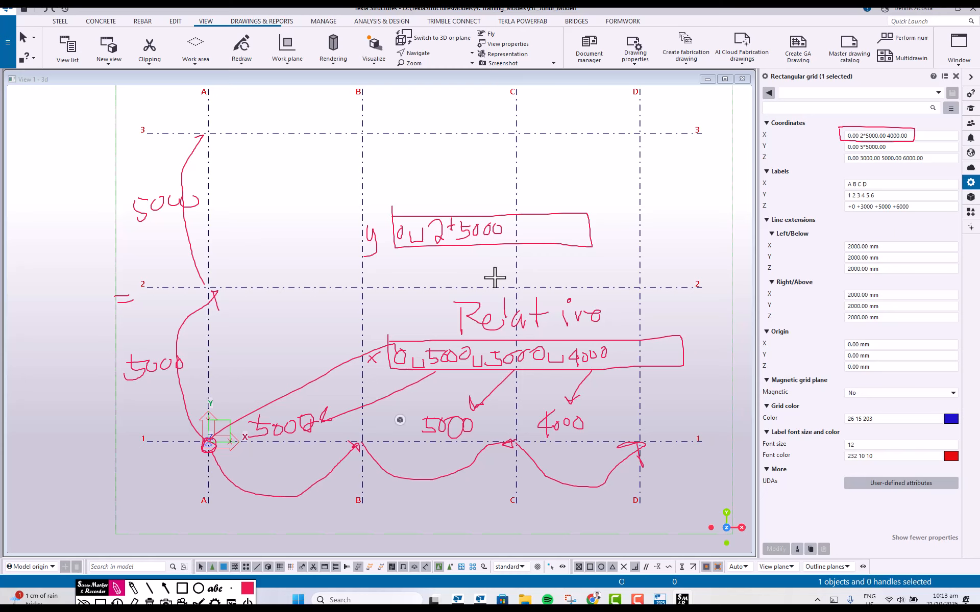
Circle the word "Relative", and clear all the annotations from the view.
mouse_move(613, 292)
left_mouse_down()
mouse_move(499, 280)
mouse_move(650, 334)
mouse_move(508, 287)
left_mouse_up()
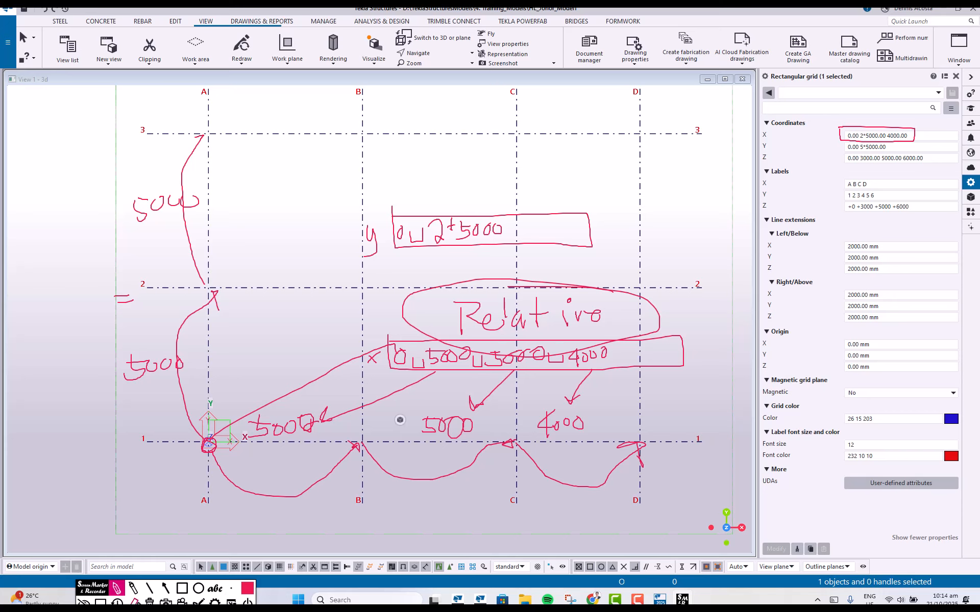
left_click(101, 603)
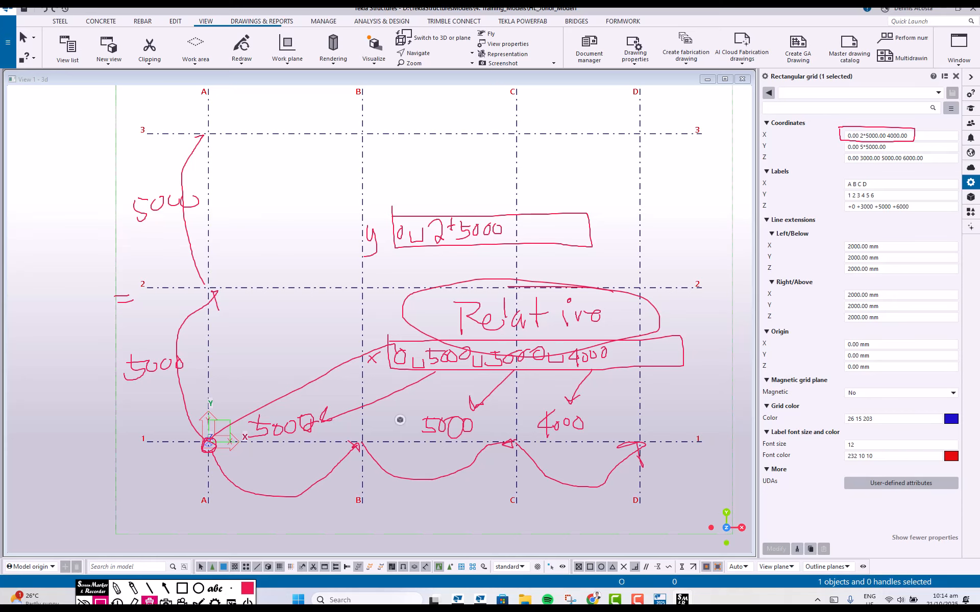
left_click(150, 602)
Sketch a freehand elevation grid of three vertical and four horizontal lines in the empty space beside the model grid.
scroll(283, 338, "down", 6)
scroll(605, 285, "up", 5)
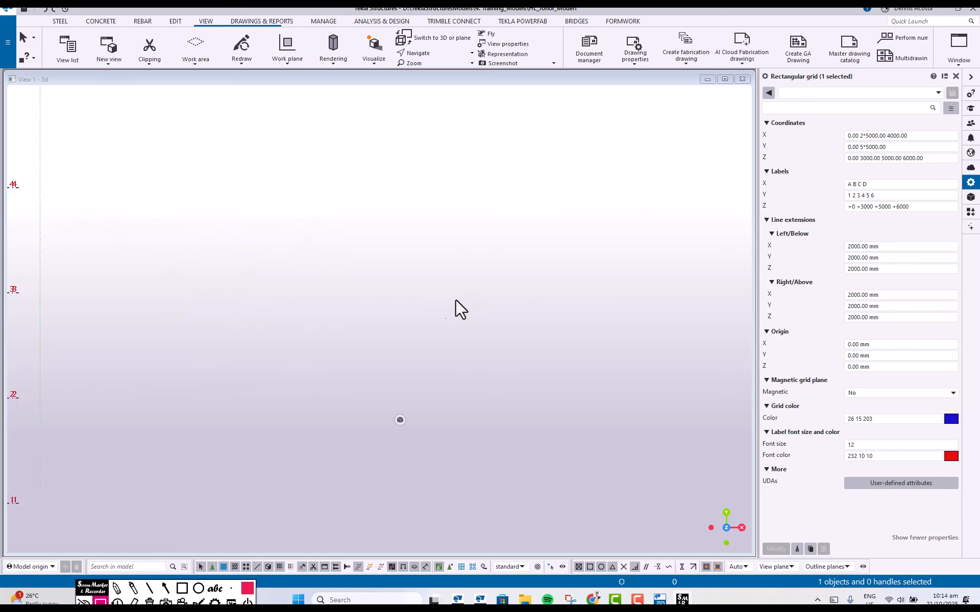
scroll(456, 301, "down", 2)
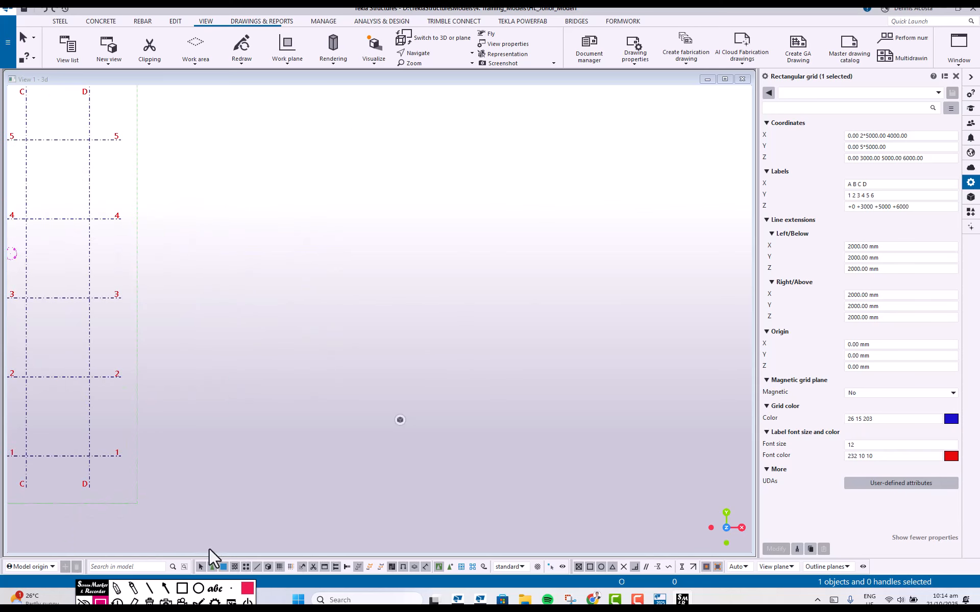
left_click(116, 588)
left_click_drag(363, 175, 346, 470)
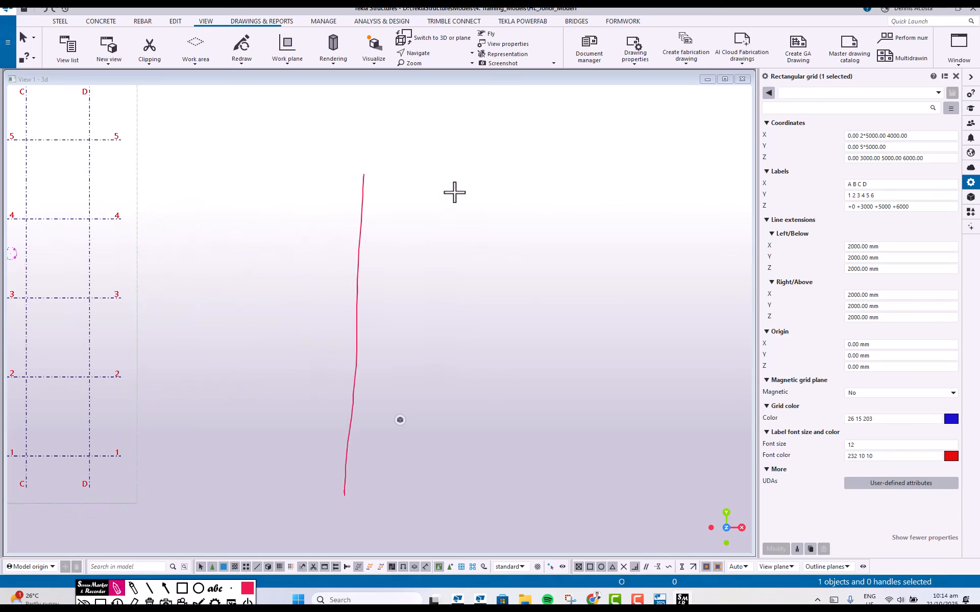
left_click_drag(478, 180, 461, 465)
left_click_drag(588, 170, 588, 449)
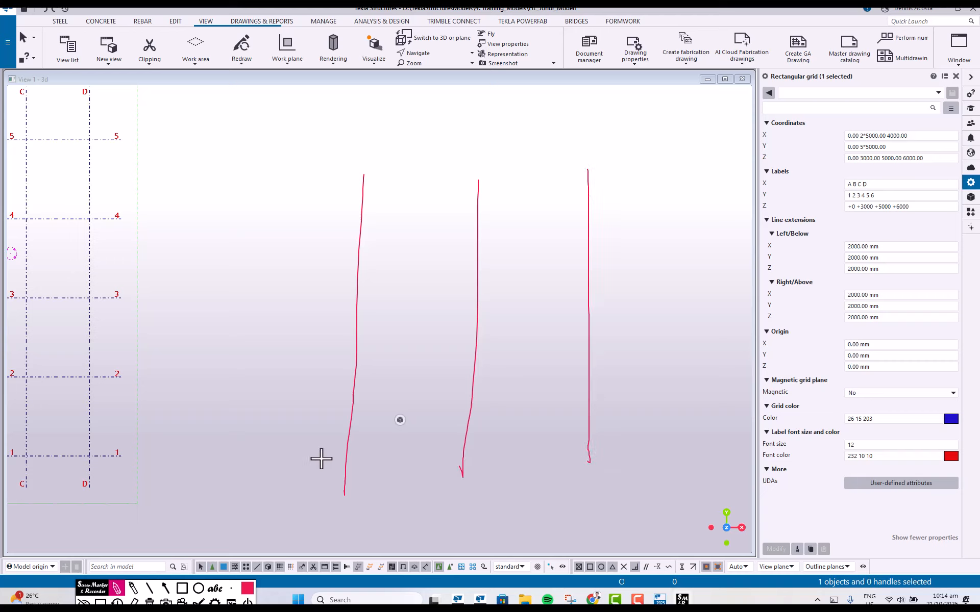
left_click_drag(279, 447, 628, 465)
left_click_drag(307, 351, 588, 345)
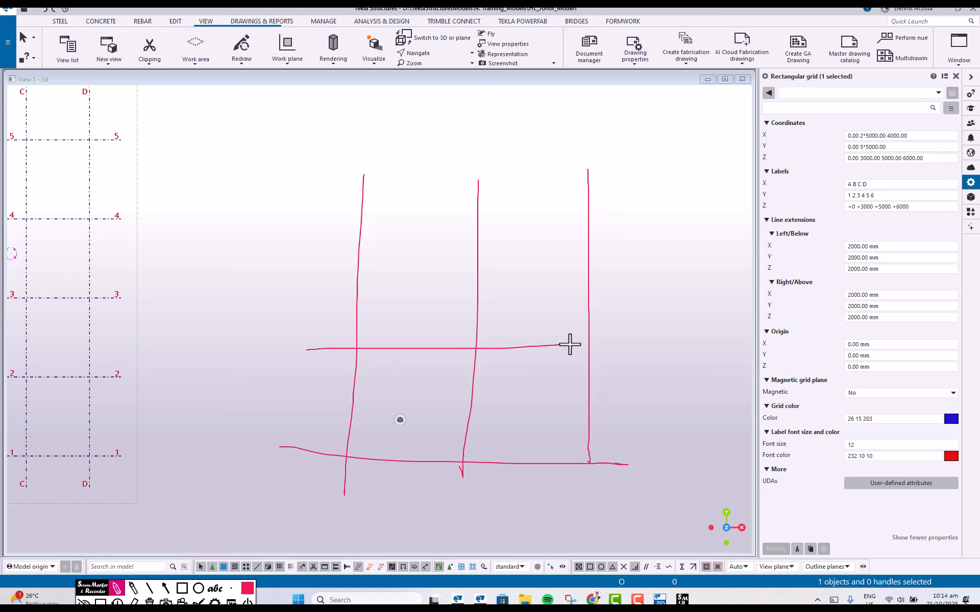
left_click_drag(318, 240, 655, 244)
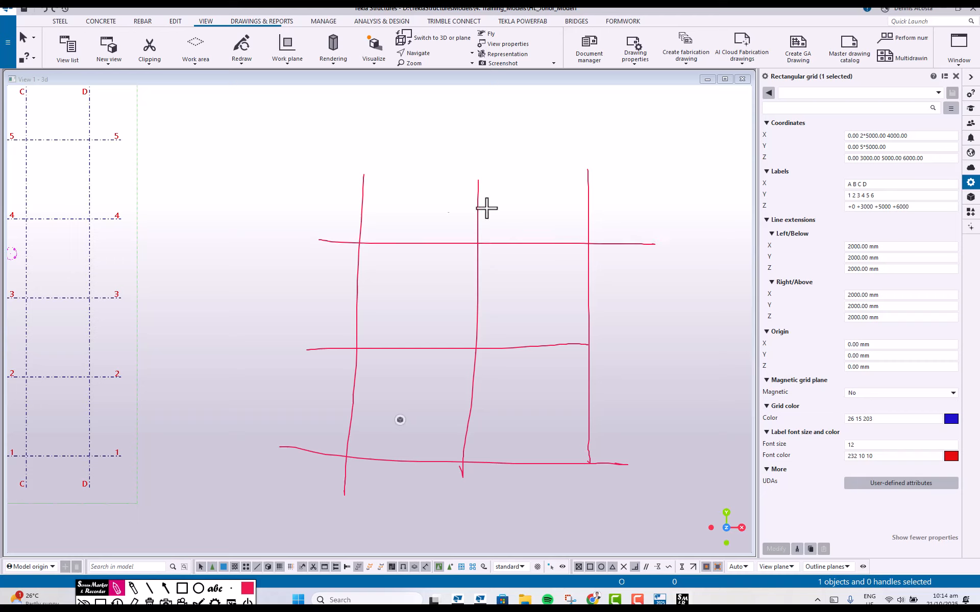
left_click_drag(335, 169, 609, 181)
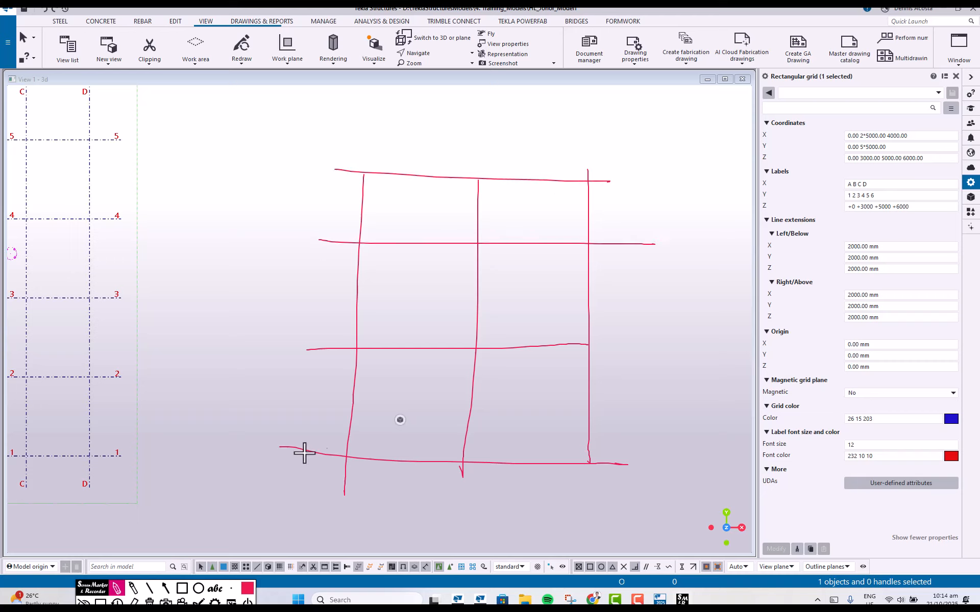
Circle the base point of the sketched elevation and label its levels LEV 0, LVL 1, LVL 2 and roof.
left_click_drag(340, 459, 323, 454)
mouse_move(217, 435)
left_mouse_down()
mouse_move(224, 448)
mouse_move(225, 439)
mouse_move(267, 437)
left_mouse_up()
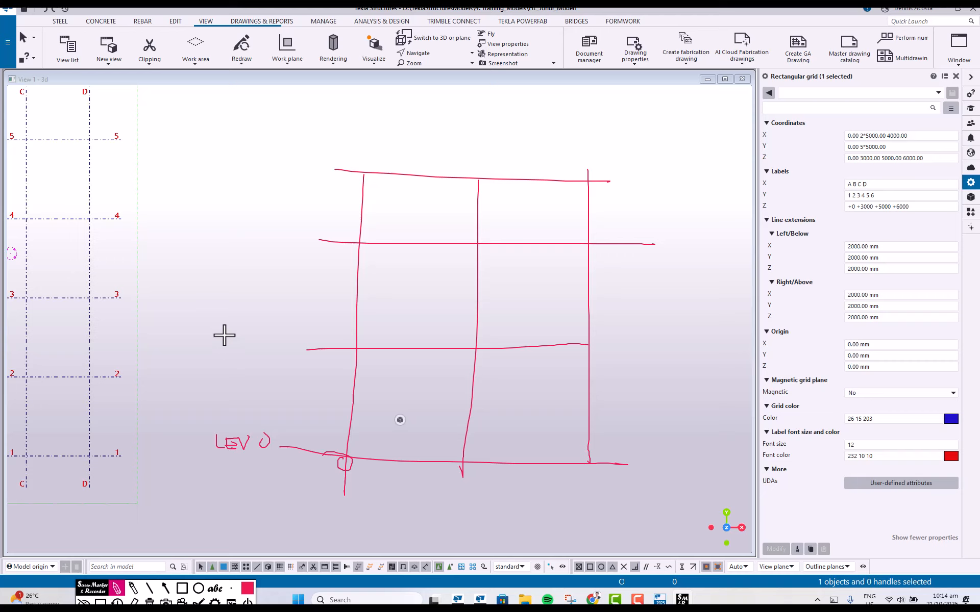
mouse_move(222, 339)
left_mouse_down()
mouse_move(221, 347)
mouse_move(247, 335)
mouse_move(264, 352)
left_mouse_up()
mouse_move(222, 220)
left_mouse_down()
mouse_move(227, 236)
mouse_move(249, 227)
mouse_move(256, 240)
mouse_move(286, 227)
mouse_move(297, 241)
left_mouse_up()
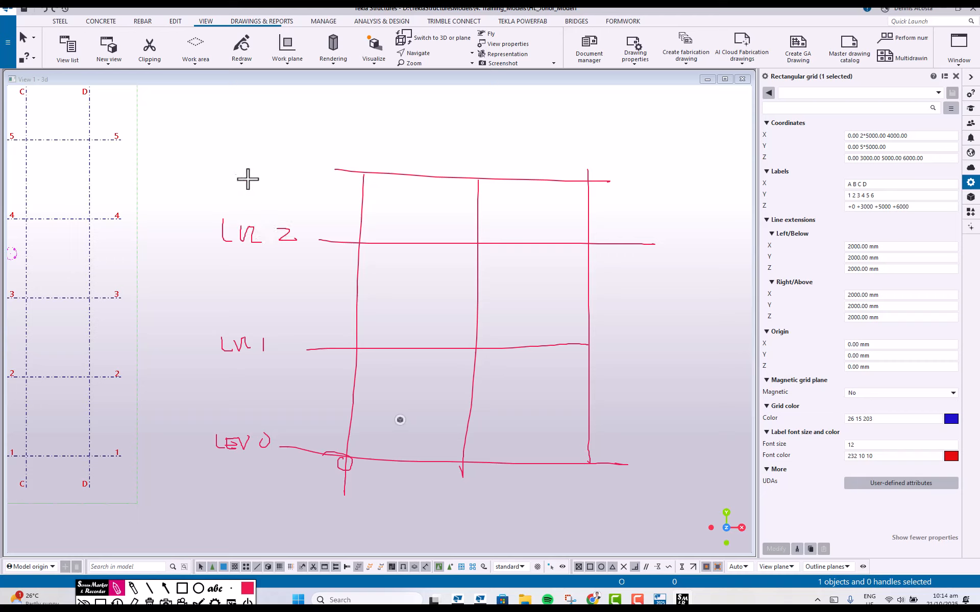
left_click_drag(227, 142, 269, 163)
mouse_move(309, 139)
left_mouse_down()
mouse_move(299, 182)
mouse_move(270, 169)
left_mouse_up()
left_click_drag(270, 144, 311, 143)
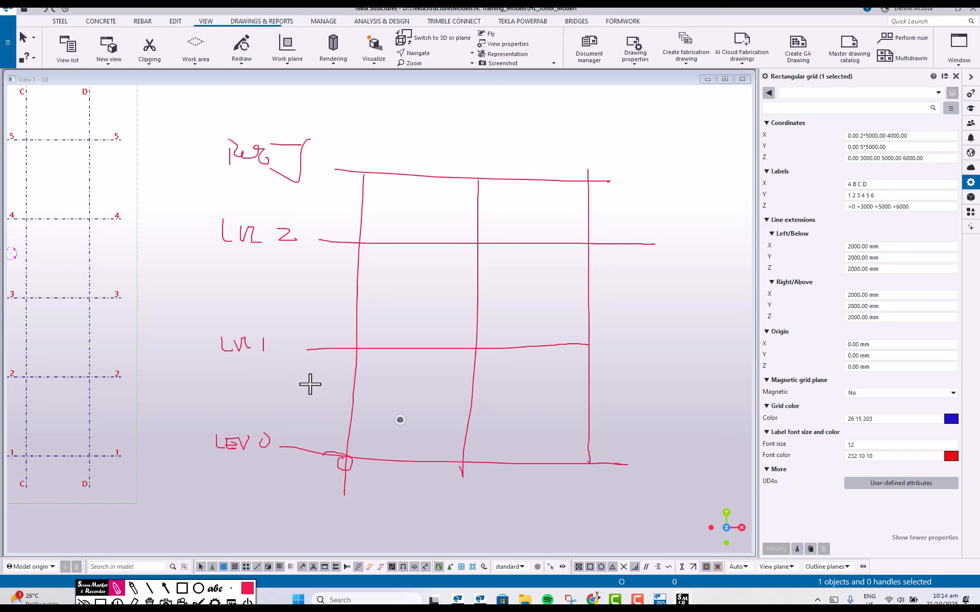
Annotate the heights between the sketched levels from the base upwards as 3000, 3000 and 2500.
mouse_move(302, 396)
left_mouse_down()
mouse_move(307, 411)
mouse_move(363, 393)
left_mouse_up()
left_click_drag(315, 292, 376, 301)
mouse_move(332, 201)
left_mouse_down()
mouse_move(358, 218)
mouse_move(376, 203)
mouse_move(390, 208)
left_mouse_up()
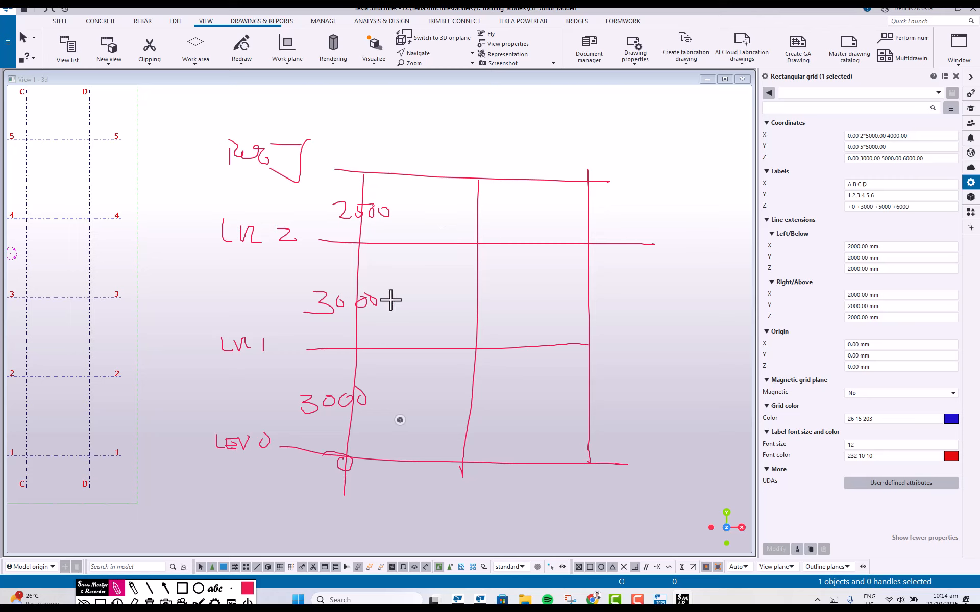
Mark the grid's Z coordinates and draw an empty framed Z entry above the elevation, captioned "Absolute".
mouse_move(754, 153)
left_mouse_down()
mouse_move(752, 163)
mouse_move(928, 158)
mouse_move(720, 154)
left_mouse_up()
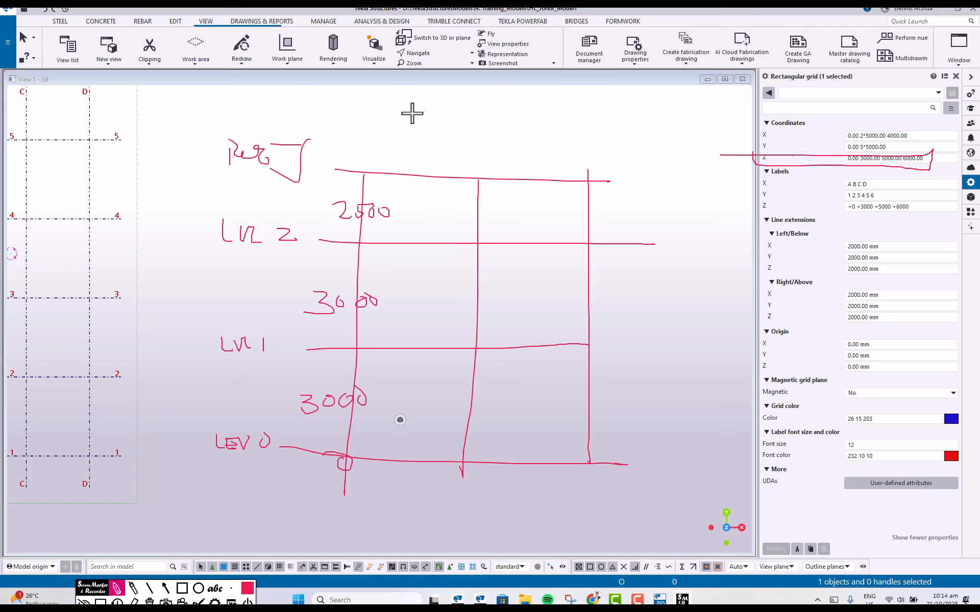
mouse_move(417, 104)
left_mouse_down()
mouse_move(422, 131)
mouse_move(657, 142)
mouse_move(729, 106)
mouse_move(422, 109)
left_mouse_up()
mouse_move(382, 117)
left_mouse_down()
mouse_move(406, 137)
mouse_move(406, 125)
left_mouse_up()
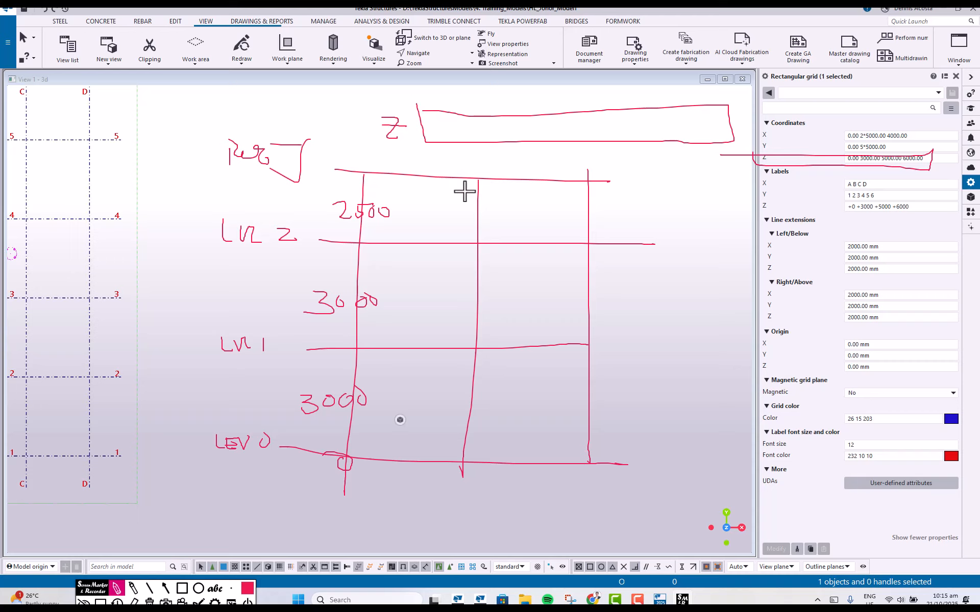
mouse_move(471, 151)
left_mouse_down()
mouse_move(453, 174)
mouse_move(475, 174)
mouse_move(463, 164)
mouse_move(477, 175)
mouse_move(501, 156)
mouse_move(566, 162)
left_mouse_up()
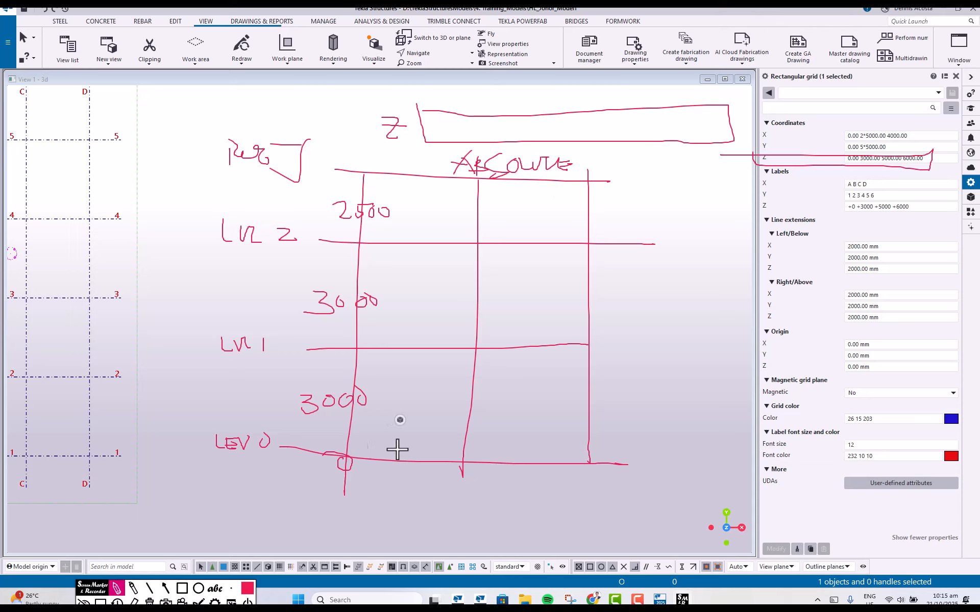
Mark the sketched base point, connect it to the Z entry and to LVL 1, and write 0 and 3000 in that entry.
left_click_drag(350, 455, 342, 463)
mouse_move(441, 123)
left_mouse_down()
mouse_move(427, 134)
mouse_move(440, 146)
mouse_move(425, 269)
mouse_move(350, 452)
left_mouse_up()
mouse_move(450, 126)
left_mouse_down()
mouse_move(450, 137)
mouse_move(468, 126)
left_mouse_up()
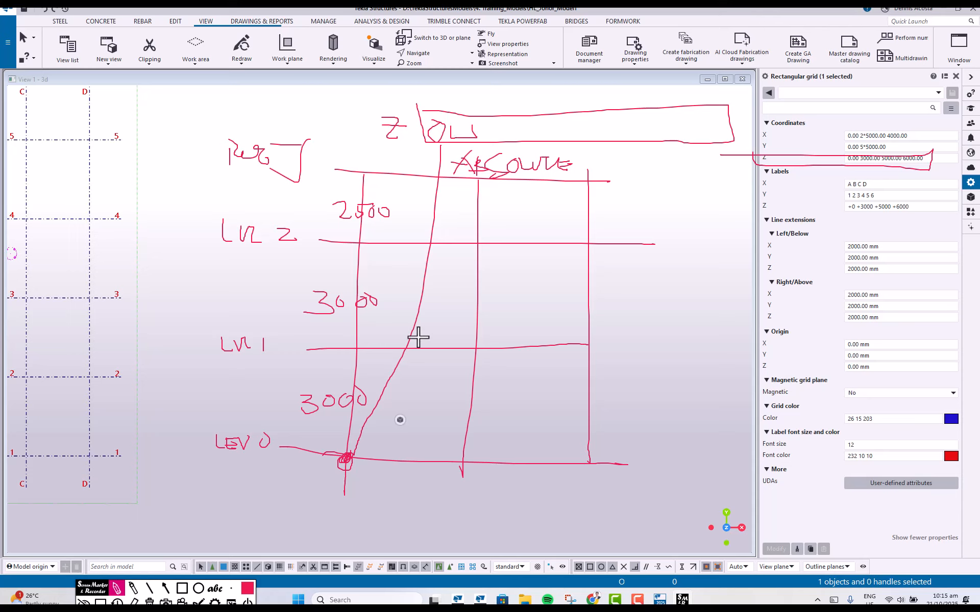
mouse_move(344, 460)
left_mouse_down()
mouse_move(278, 390)
mouse_move(311, 328)
mouse_move(319, 348)
mouse_move(326, 342)
left_mouse_up()
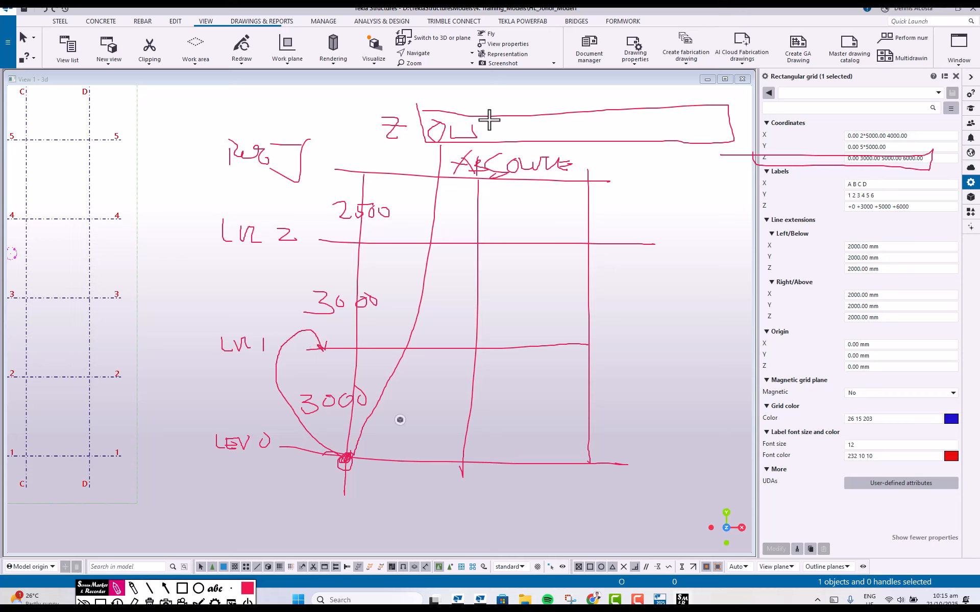
mouse_move(480, 121)
left_mouse_down()
mouse_move(493, 133)
mouse_move(529, 122)
mouse_move(537, 139)
mouse_move(548, 127)
left_mouse_up()
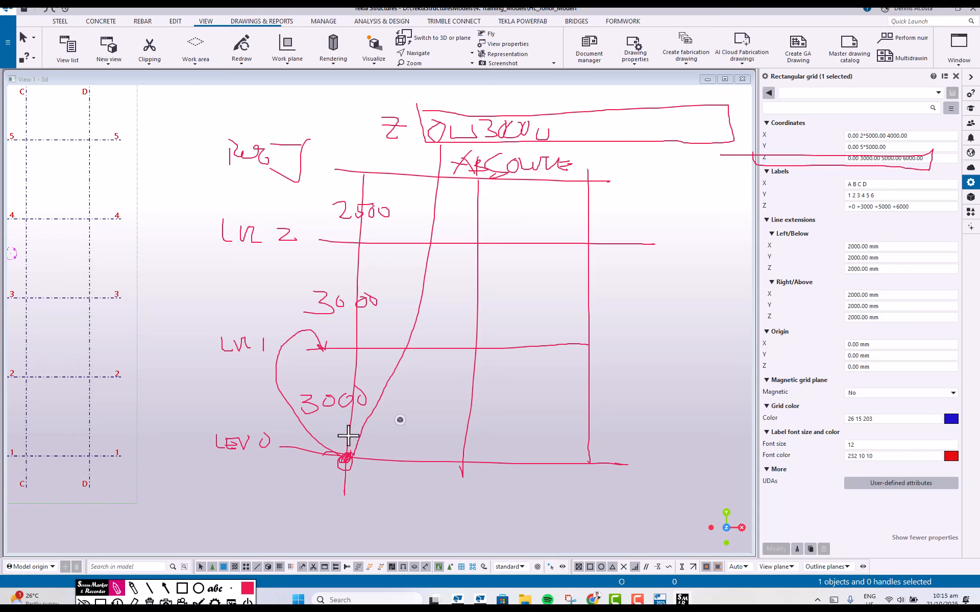
Draw arcs from the base point to LVL 2 and the roof, and add 6000 and 8500 to the sketched Z entry.
mouse_move(343, 455)
left_mouse_down()
mouse_move(278, 361)
mouse_move(324, 237)
mouse_move(349, 241)
left_mouse_up()
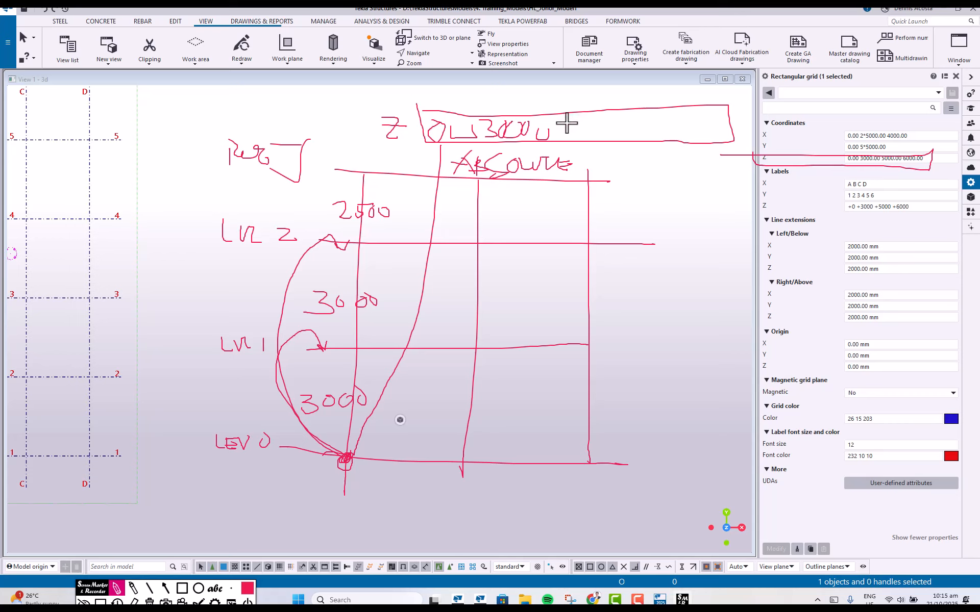
left_click_drag(565, 124, 593, 127)
mouse_move(345, 456)
left_mouse_down()
mouse_move(430, 184)
mouse_move(394, 175)
mouse_move(404, 179)
left_mouse_up()
mouse_move(604, 133)
left_mouse_down()
mouse_move(626, 135)
mouse_move(637, 124)
mouse_move(645, 137)
mouse_move(679, 121)
left_mouse_up()
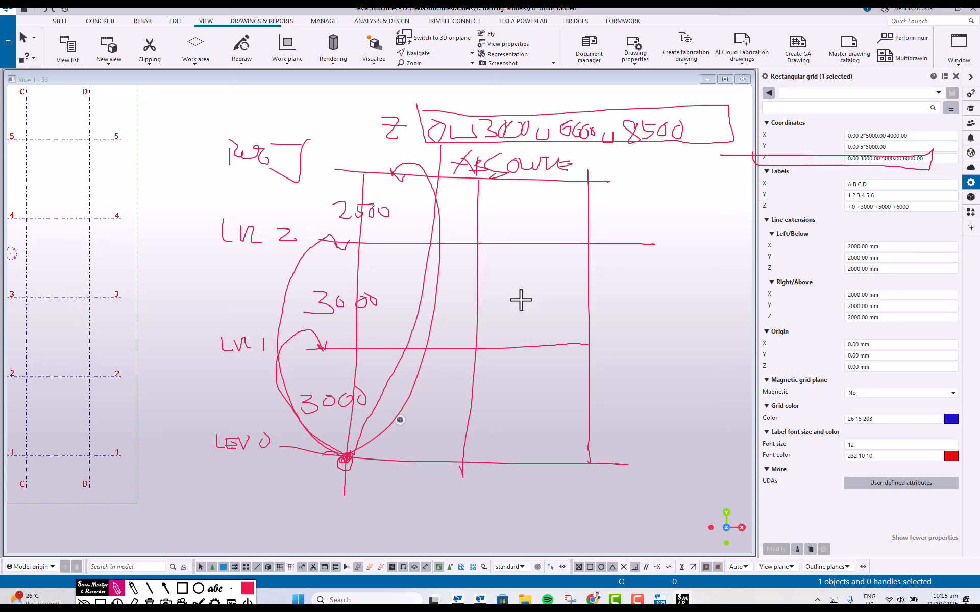
Write the relative notation "0 2*3000" beside the elevation and cross it out.
mouse_move(507, 301)
left_mouse_down()
mouse_move(517, 289)
mouse_move(541, 304)
mouse_move(611, 280)
mouse_move(637, 295)
mouse_move(643, 284)
mouse_move(634, 319)
left_mouse_up()
left_click_drag(645, 269, 687, 311)
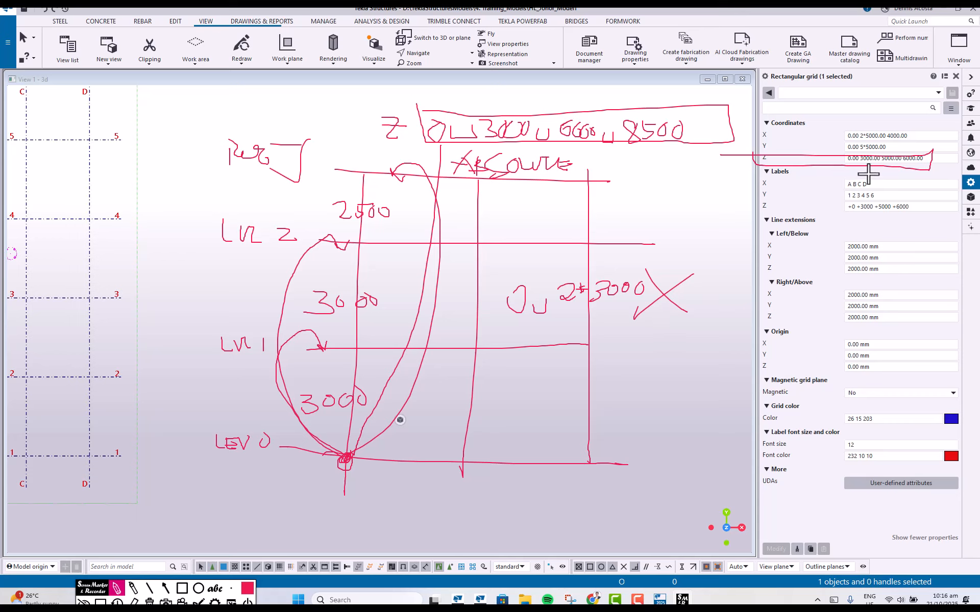
Frame the grid's Labels settings with pointing arrows and bracket the Line extensions and Origin settings.
mouse_move(878, 175)
left_mouse_down()
mouse_move(751, 176)
mouse_move(752, 207)
mouse_move(903, 204)
mouse_move(837, 187)
left_mouse_up()
mouse_move(712, 182)
left_mouse_down()
mouse_move(744, 179)
mouse_move(757, 195)
mouse_move(711, 208)
mouse_move(750, 207)
left_mouse_up()
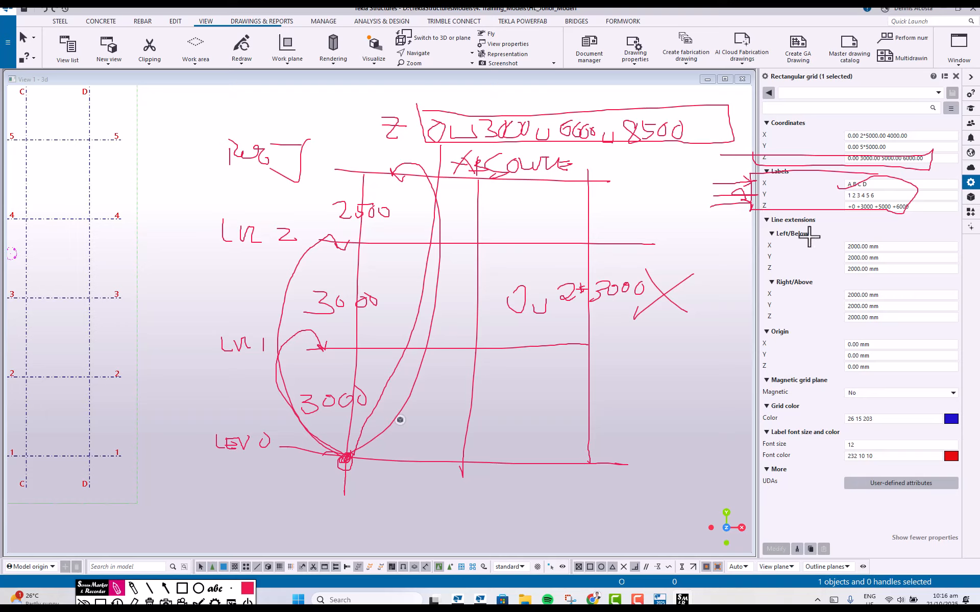
mouse_move(834, 214)
left_mouse_down()
mouse_move(762, 215)
mouse_move(767, 366)
mouse_move(878, 367)
left_mouse_up()
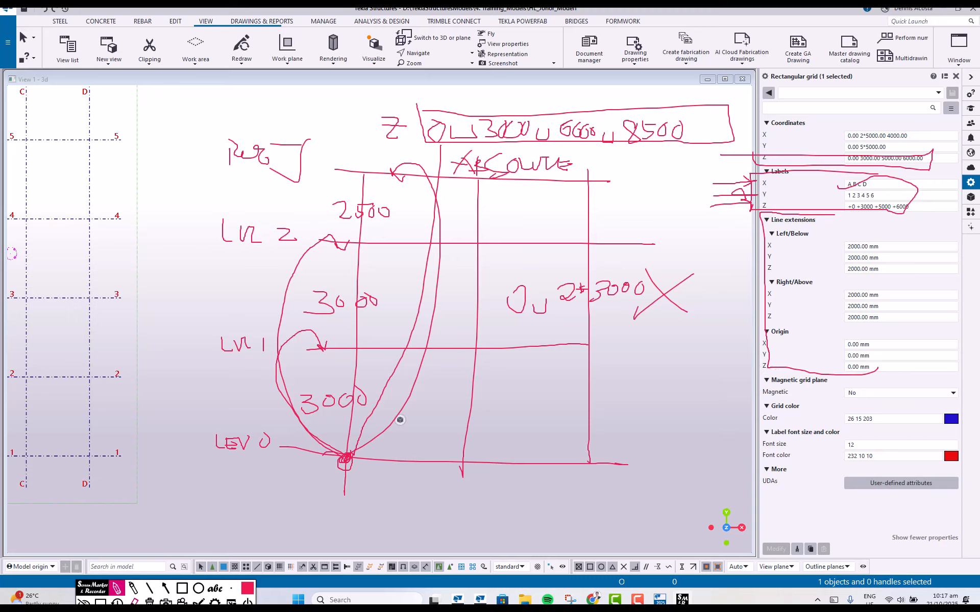
Erase all screen annotations, leave drawing mode and bring the whole grid into view.
left_click(134, 602)
left_click(150, 603)
left_click(100, 602)
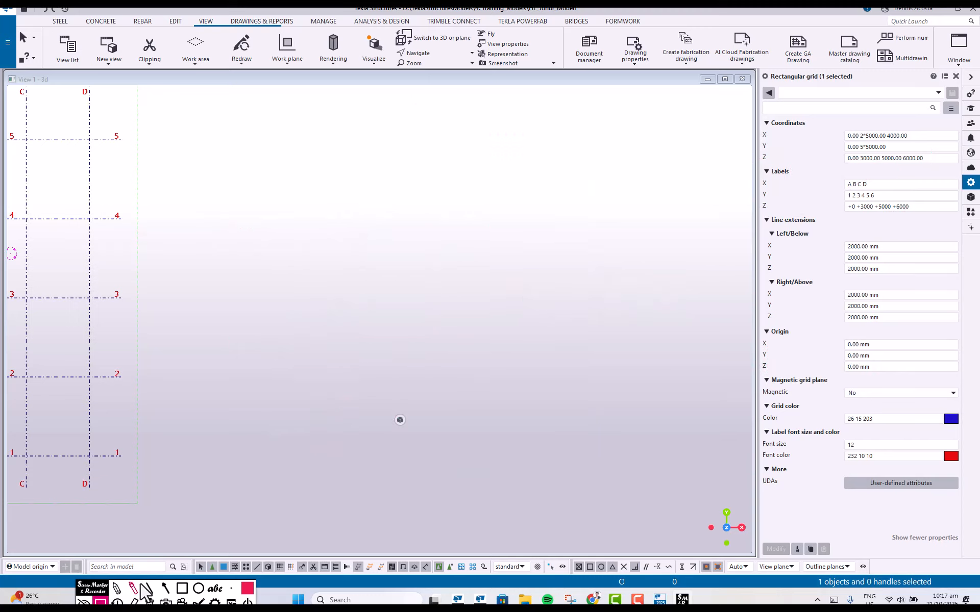
scroll(436, 301, "down", 4)
scroll(200, 277, "up", 3)
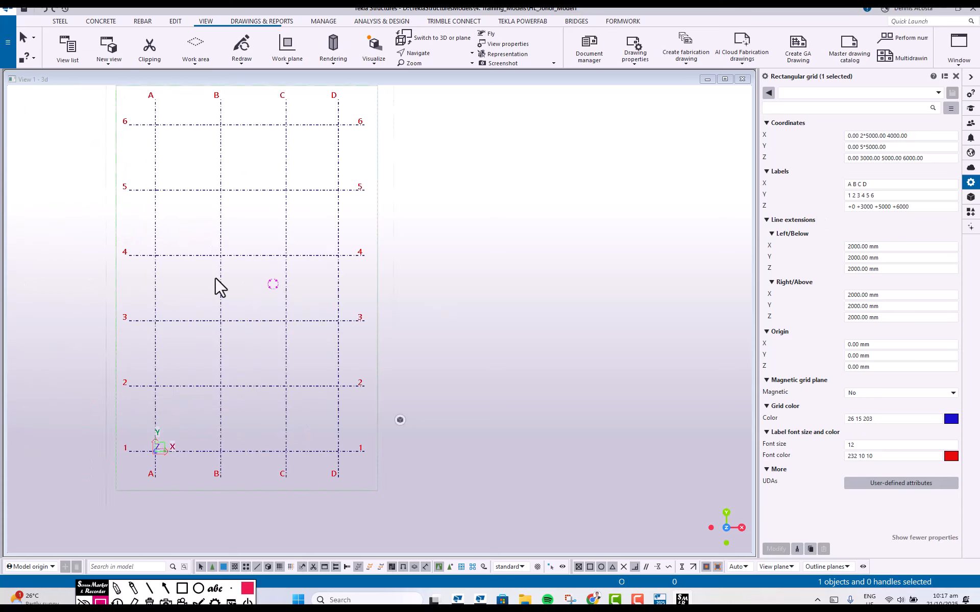
Frame the line extension and origin settings, separate Origin with a line, and link a 2000 annotation beside grid line D to the extensions.
left_click(117, 593)
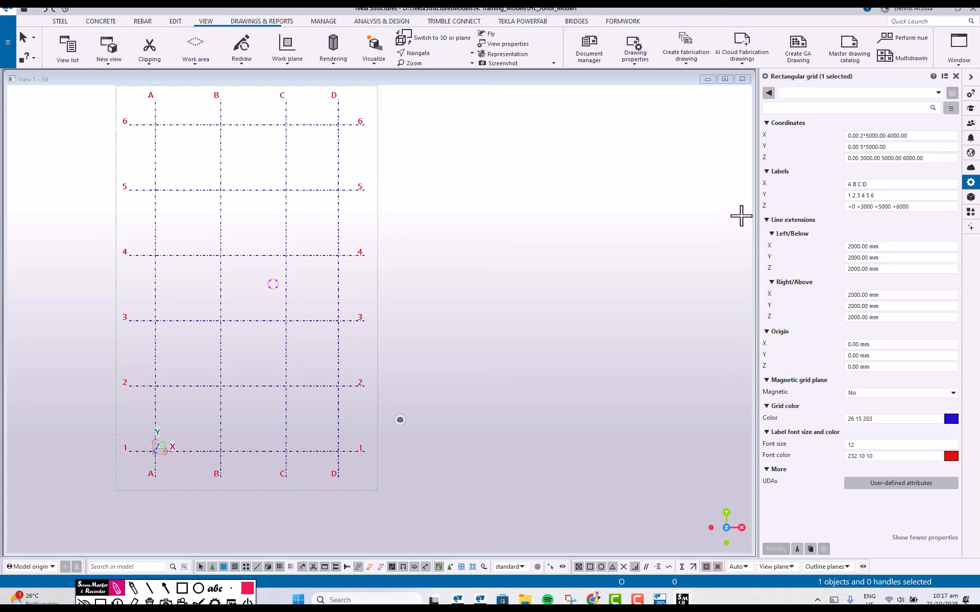
mouse_move(741, 214)
left_mouse_down()
mouse_move(763, 359)
mouse_move(850, 376)
mouse_move(898, 252)
mouse_move(754, 233)
left_mouse_up()
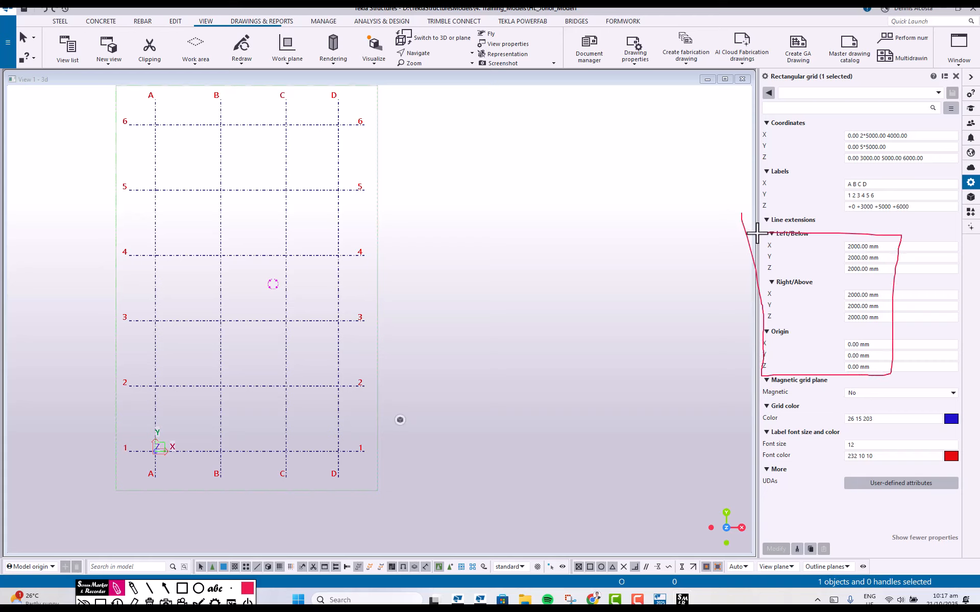
mouse_move(367, 167)
left_mouse_down()
mouse_move(368, 192)
mouse_move(402, 169)
mouse_move(350, 178)
mouse_move(337, 169)
mouse_move(369, 162)
left_mouse_up()
mouse_move(374, 155)
left_mouse_down()
mouse_move(396, 170)
mouse_move(682, 219)
mouse_move(735, 234)
mouse_move(733, 251)
left_mouse_up()
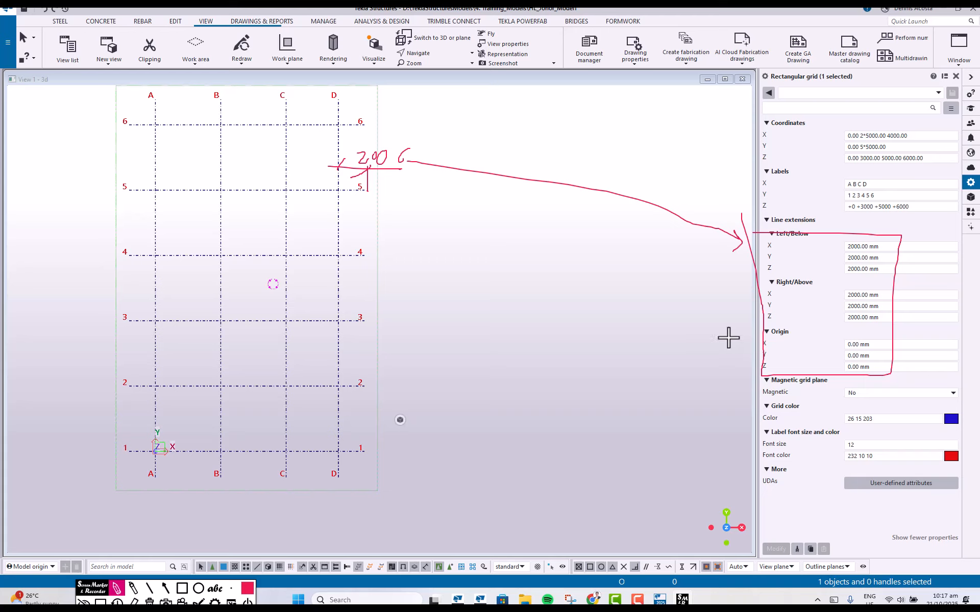
left_click_drag(897, 330, 709, 329)
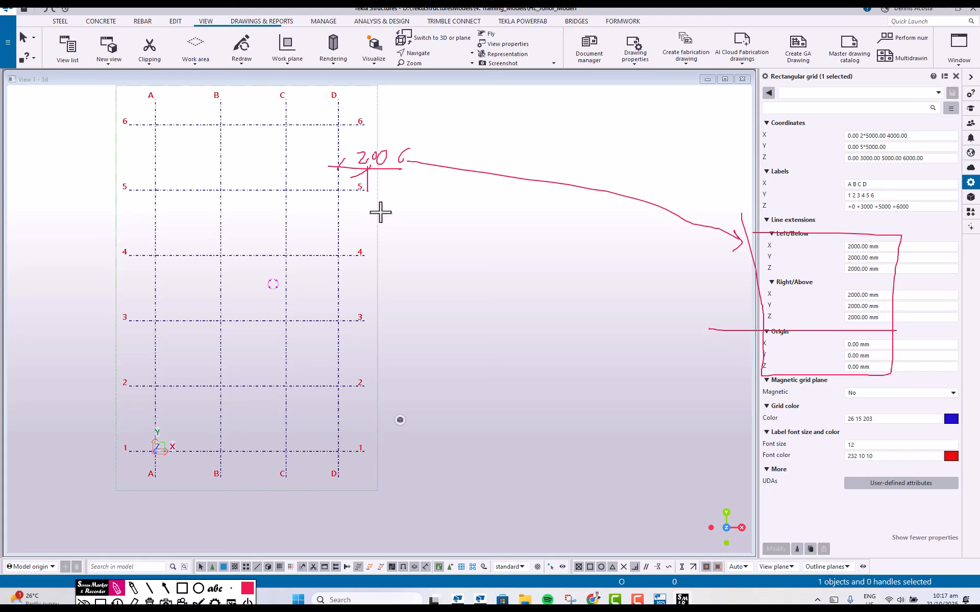
Annotate grid line D's extension beyond line 6 as 2000 and clear all screen annotations.
mouse_move(335, 96)
left_mouse_down()
mouse_move(371, 95)
mouse_move(363, 130)
left_mouse_up()
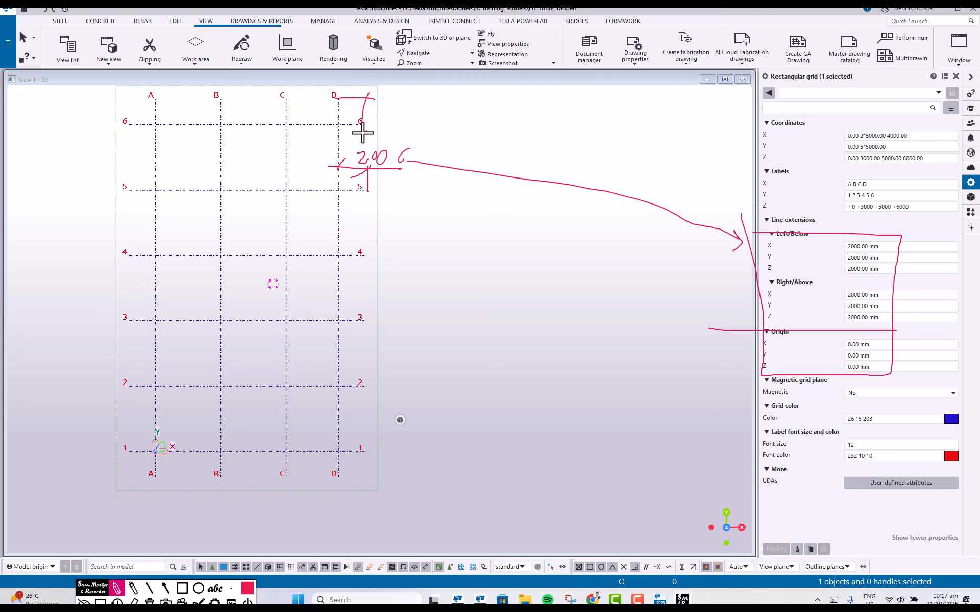
mouse_move(365, 91)
left_mouse_down()
mouse_move(367, 103)
mouse_move(408, 116)
left_mouse_up()
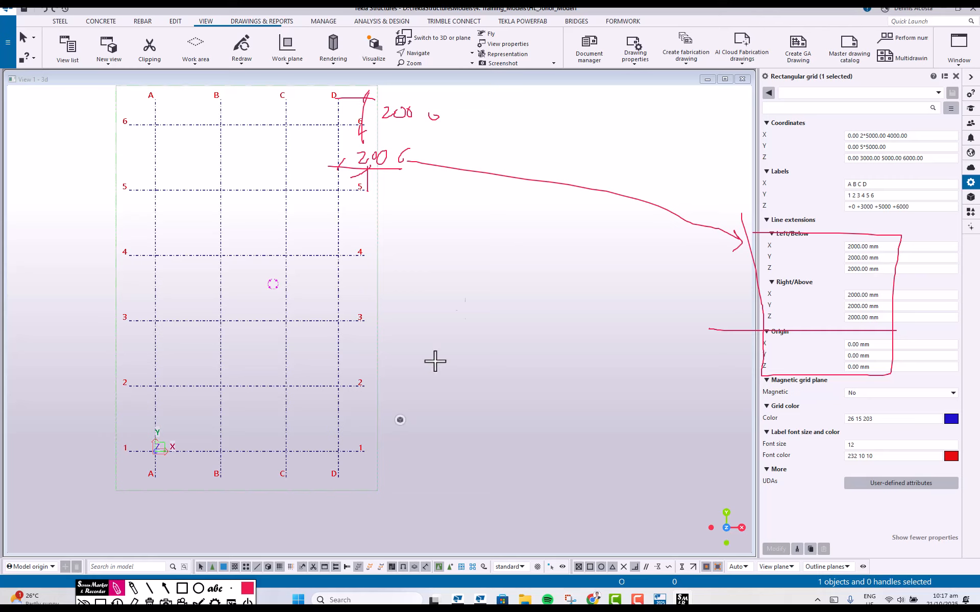
left_click(150, 603)
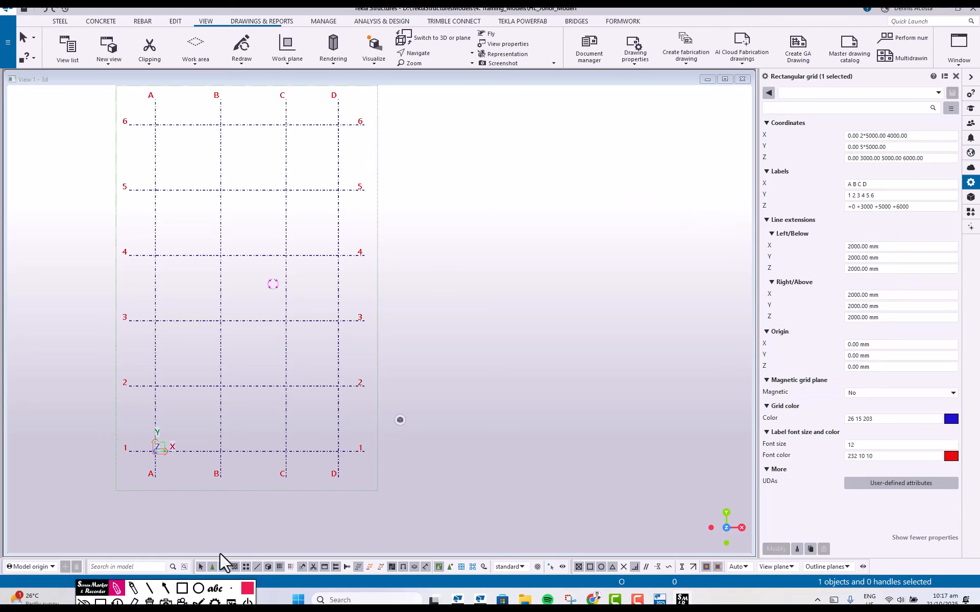
Frame the Origin values, box the origin at grid intersection A-1 and point an arrow from it to the word CAD.
mouse_move(746, 327)
left_mouse_down()
mouse_move(781, 377)
mouse_move(897, 372)
mouse_move(825, 334)
mouse_move(747, 335)
left_mouse_up()
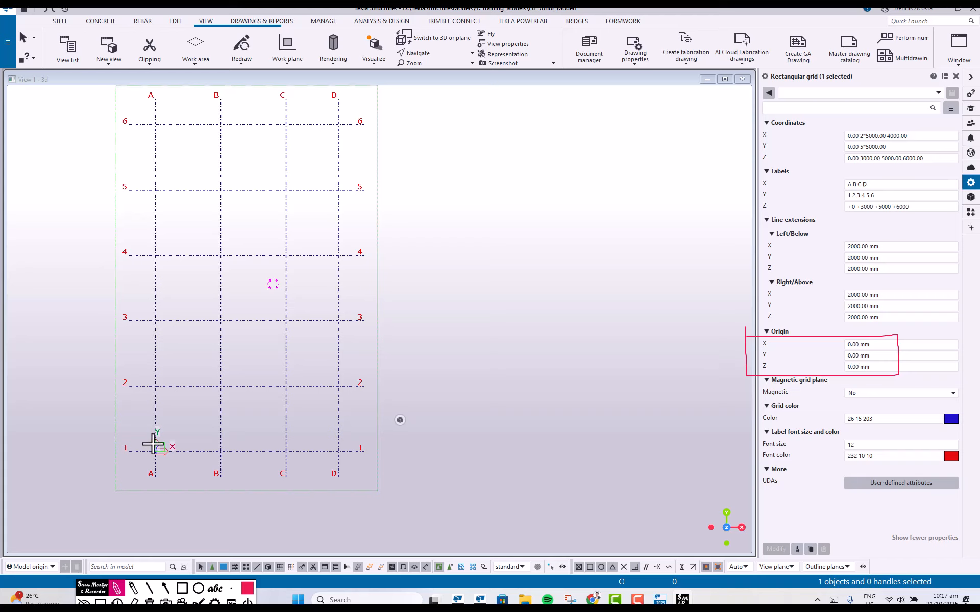
left_click_drag(155, 450, 153, 452)
mouse_move(167, 433)
left_mouse_down()
mouse_move(141, 439)
mouse_move(173, 470)
mouse_move(162, 474)
mouse_move(160, 506)
mouse_move(175, 500)
left_mouse_up()
mouse_move(176, 504)
left_mouse_down()
mouse_move(214, 498)
mouse_move(223, 517)
mouse_move(218, 501)
mouse_move(234, 507)
mouse_move(214, 503)
left_mouse_up()
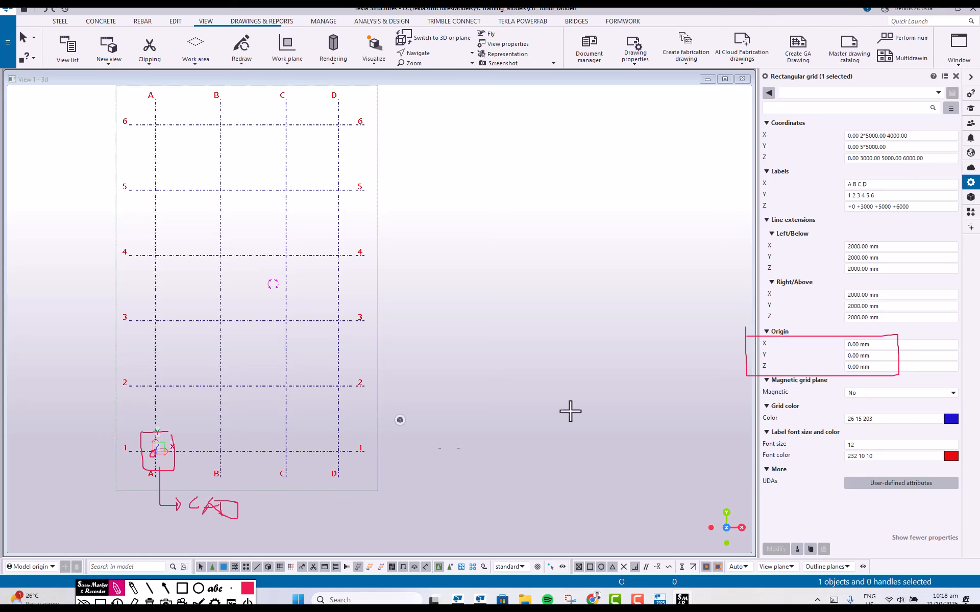
Tick the X, Y and Z origin values, and mark grid label 2, the grid color value and the area beside line D.
mouse_move(876, 341)
left_mouse_down()
mouse_move(891, 334)
mouse_move(898, 356)
left_mouse_up()
mouse_move(345, 361)
left_mouse_down()
mouse_move(368, 387)
mouse_move(372, 367)
mouse_move(357, 362)
left_mouse_up()
left_click_drag(886, 409, 866, 420)
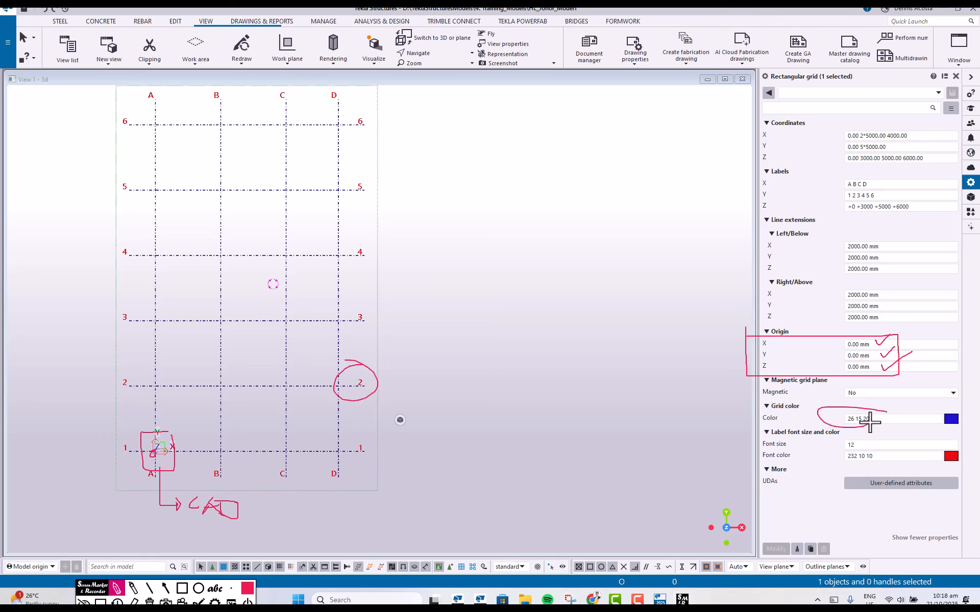
left_click_drag(341, 337, 410, 337)
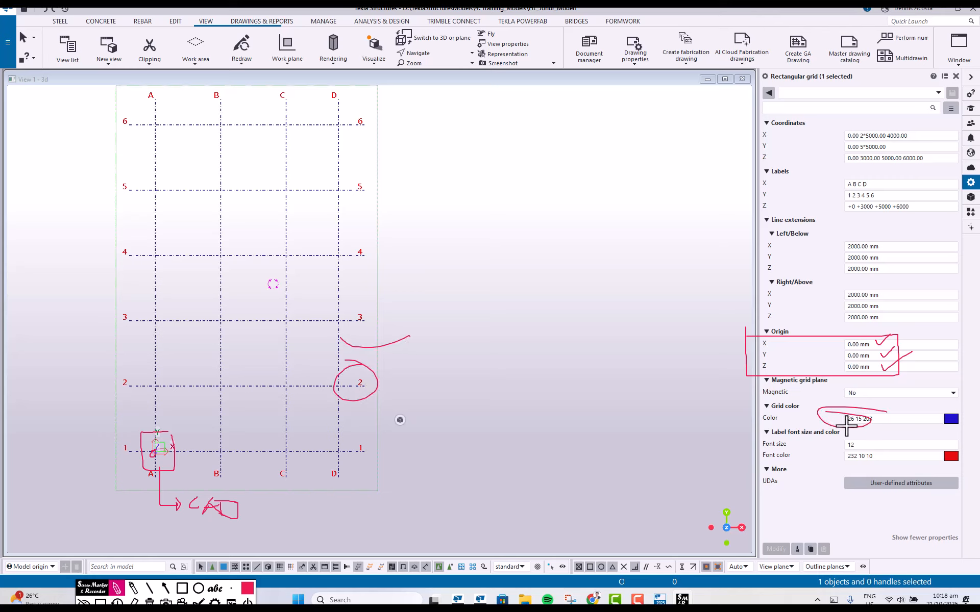
Frame the Magnetic option, point an arrow at it, clear all annotations and leave drawing mode.
mouse_move(829, 382)
left_mouse_down()
mouse_move(832, 393)
mouse_move(941, 400)
mouse_move(836, 376)
mouse_move(839, 382)
left_mouse_up()
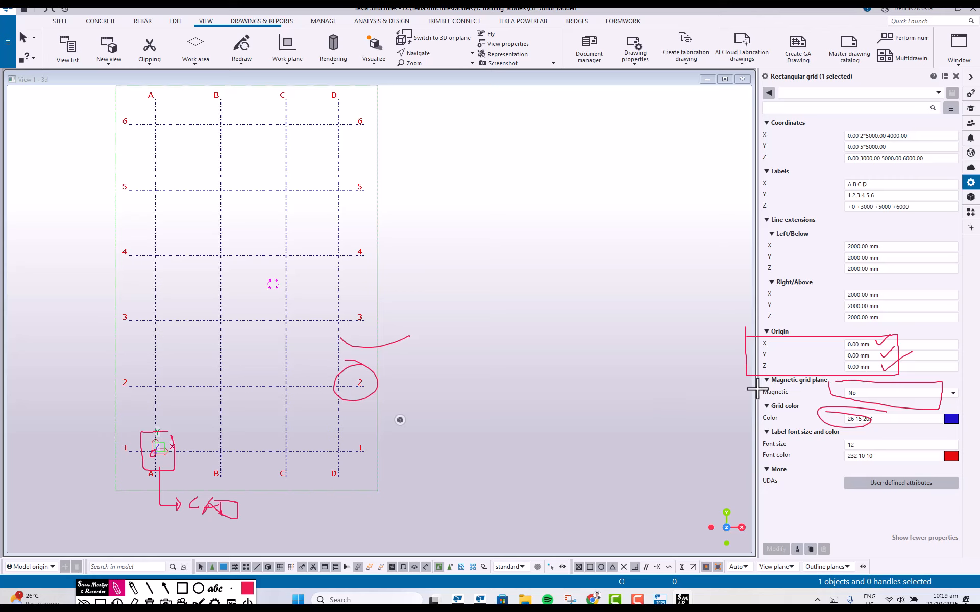
mouse_move(662, 394)
left_mouse_down()
mouse_move(754, 390)
mouse_move(740, 400)
mouse_move(759, 387)
left_mouse_up()
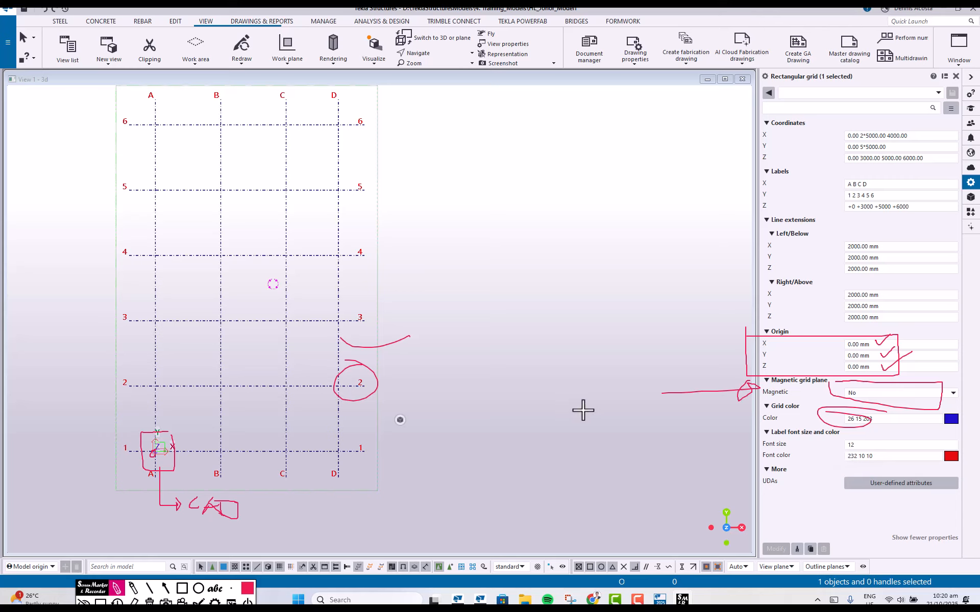
left_click(149, 602)
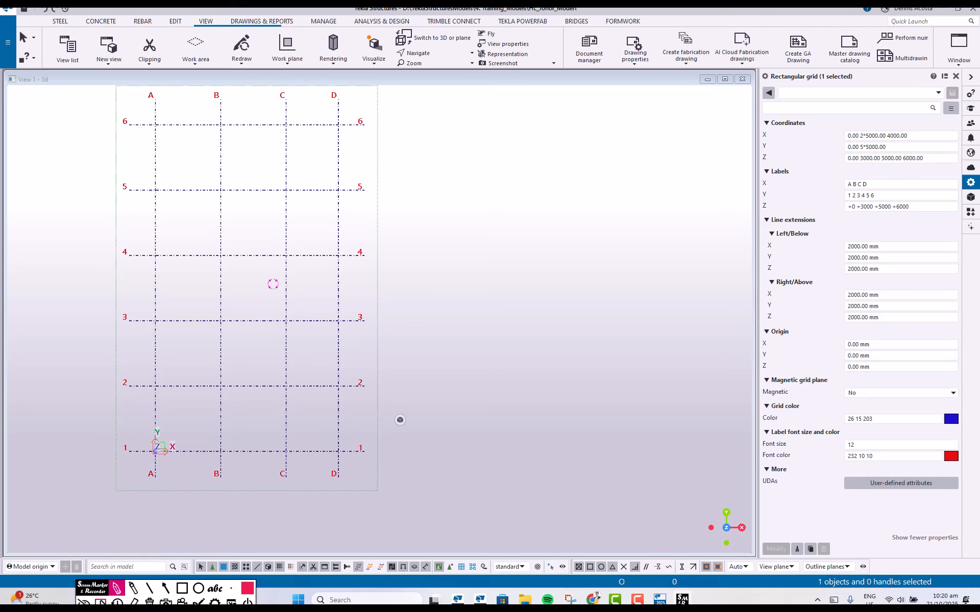
left_click(100, 602)
mouse_move(330, 363)
middle_mouse_down()
mouse_move(440, 361)
mouse_move(444, 321)
mouse_move(405, 225)
mouse_move(435, 347)
middle_mouse_up()
scroll(433, 349, "up", 2)
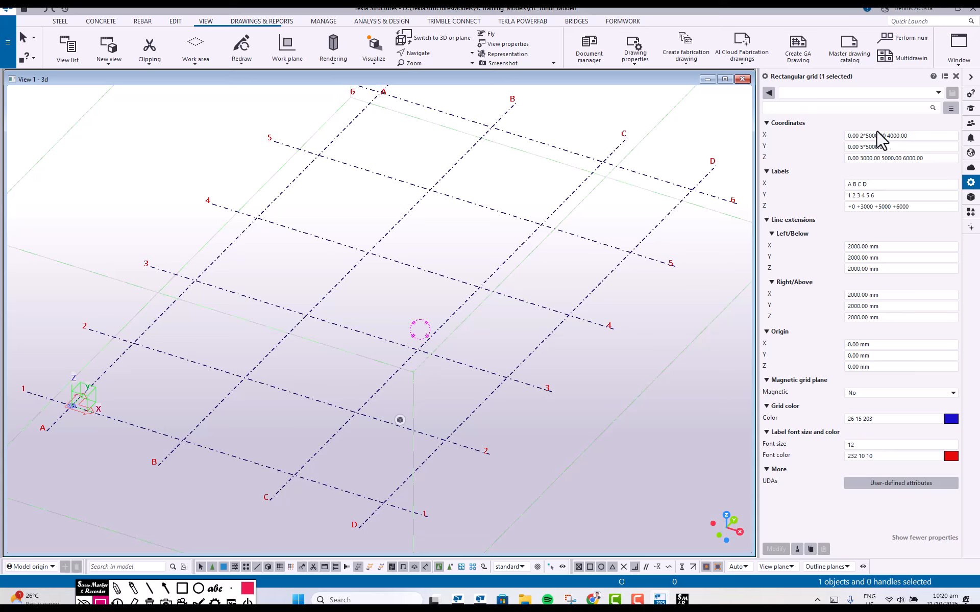
left_click(922, 135)
left_click_drag(925, 137, 818, 144)
type("0")
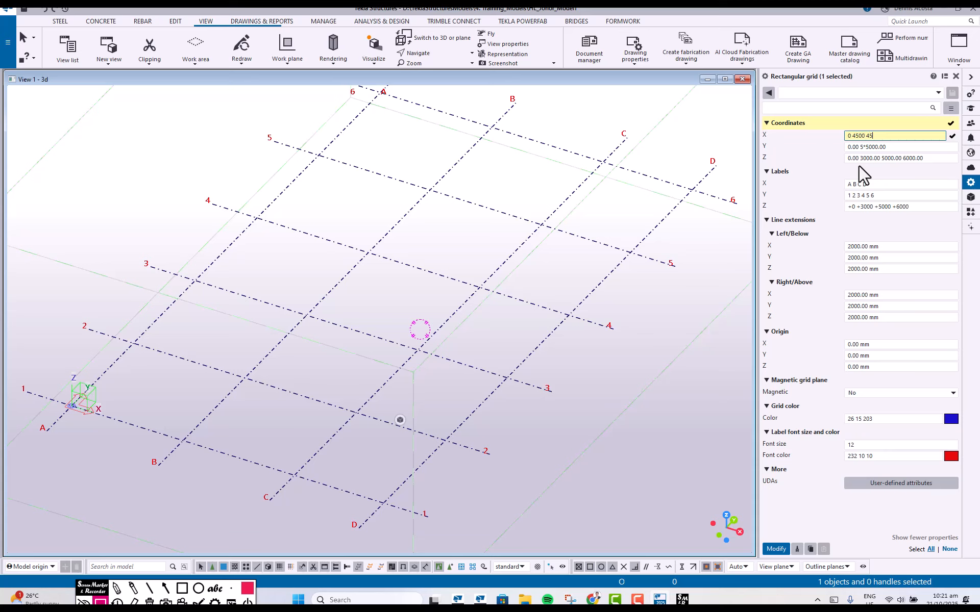
type("45000")
Change the grid's Y coordinates to 0.00 3*5000.00 and apply the modified coordinates to the model.
left_click_drag(859, 150, 979, 156)
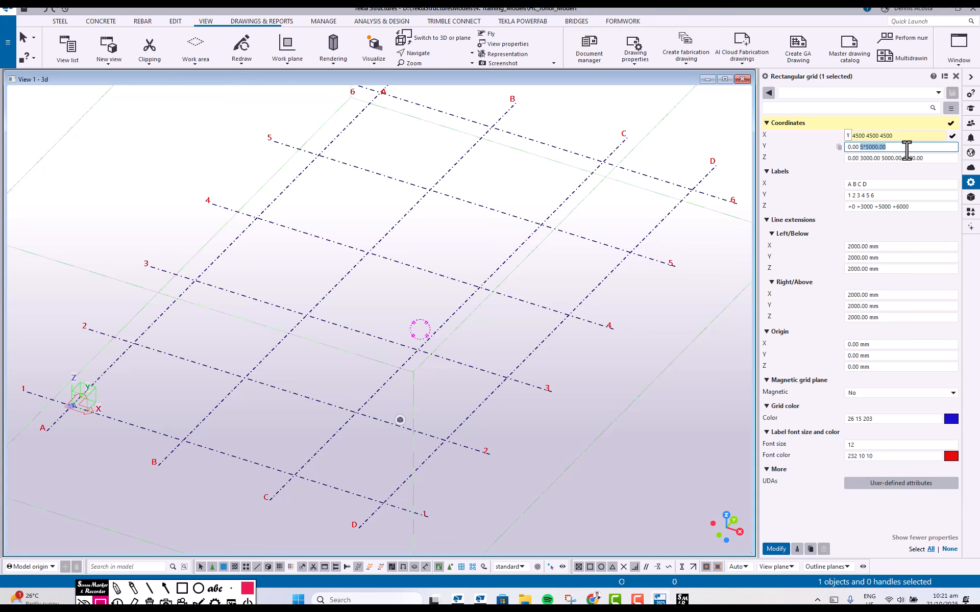
left_click(862, 149)
type("3")
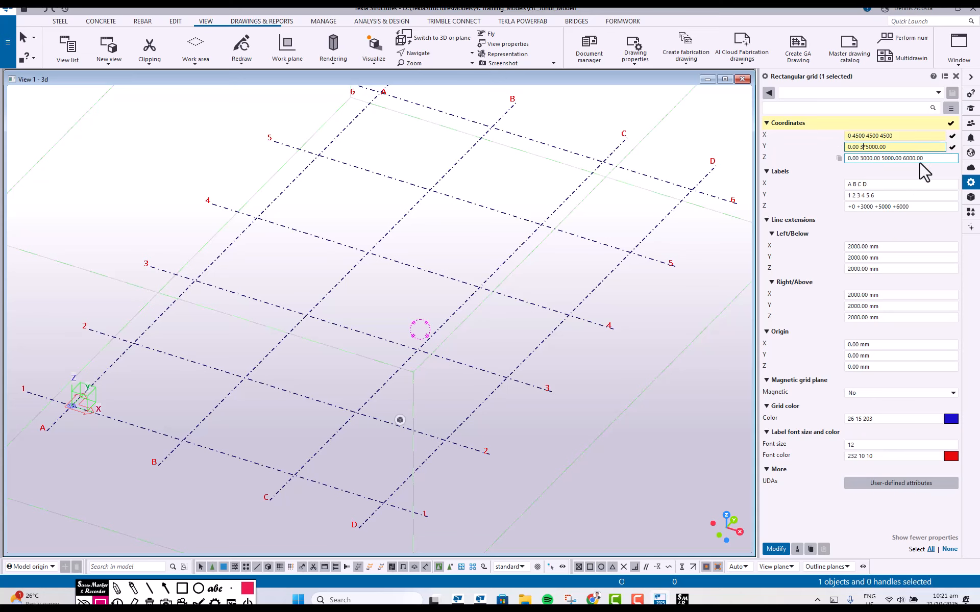
left_click(775, 550)
scroll(532, 375, "down", 5)
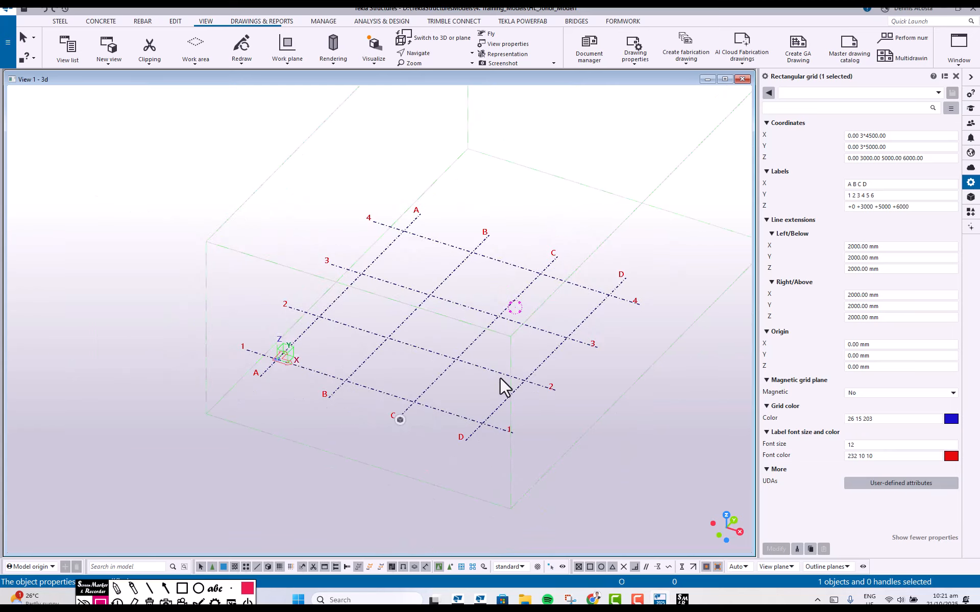
Orbit the modified grid, switch it to a plan view and centre it enlarged in the view.
middle_click_drag(482, 385, 534, 404, "ctrl")
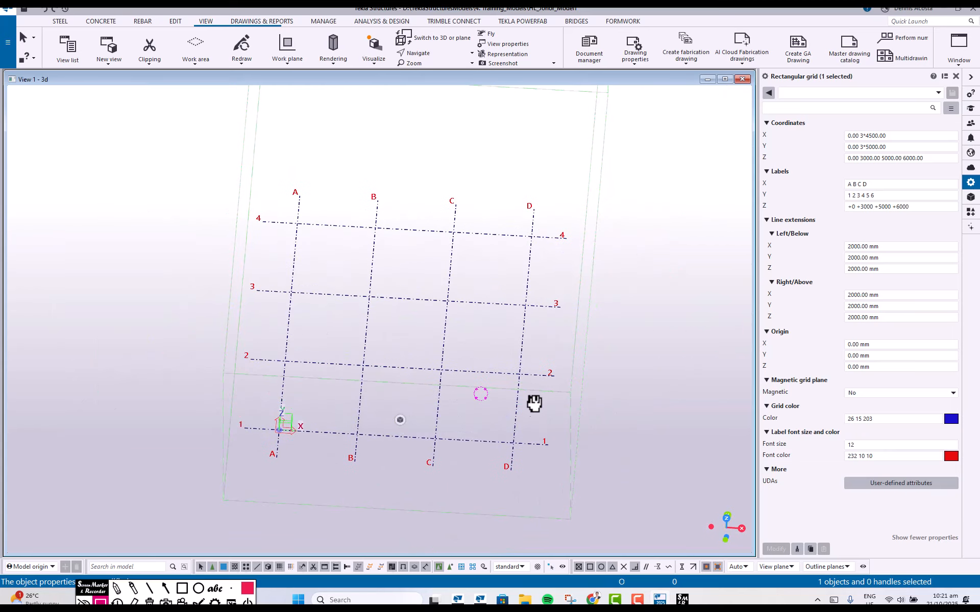
key("ctrl+p")
scroll(454, 403, "down", 2)
middle_click_drag(455, 403, 484, 350)
scroll(424, 362, "up", 4)
middle_click_drag(424, 362, 455, 331)
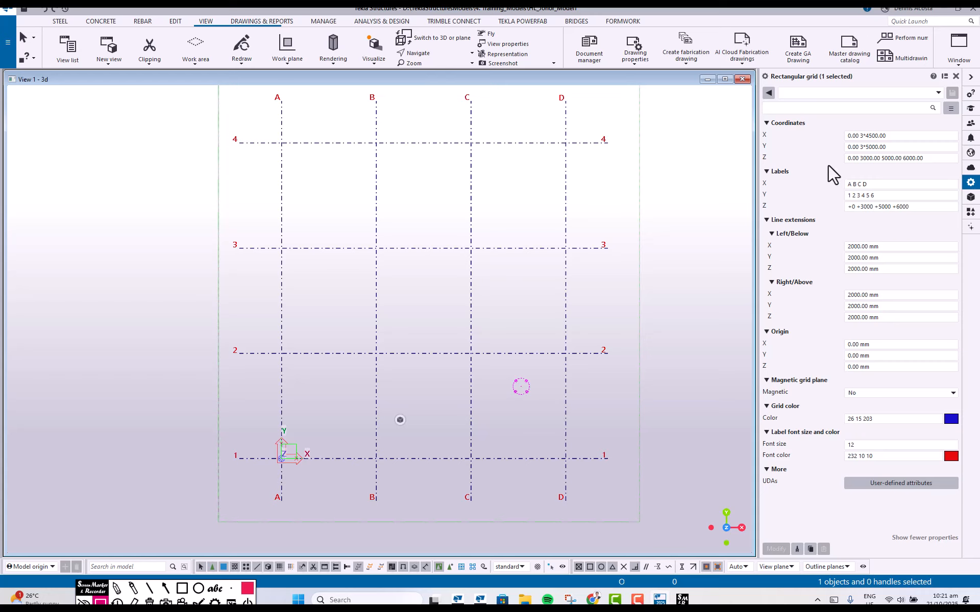
Enter the grid's Y coordinates as 0.00 4*5000.00.
left_click_drag(864, 148, 860, 149)
type("4")
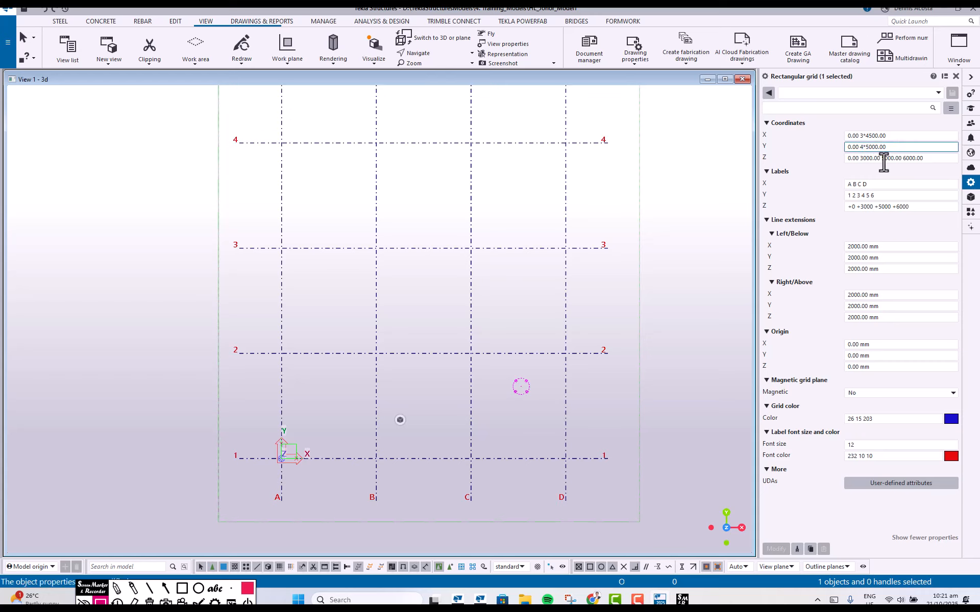
left_click(846, 184)
Search Windows for "mag" and launch Magnifier.
left_click(360, 598)
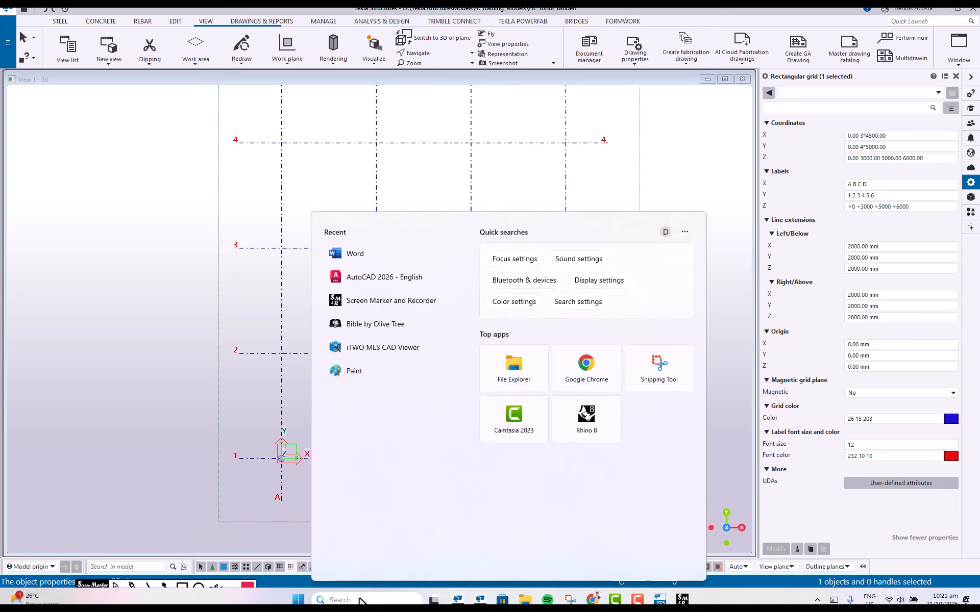
type("mag")
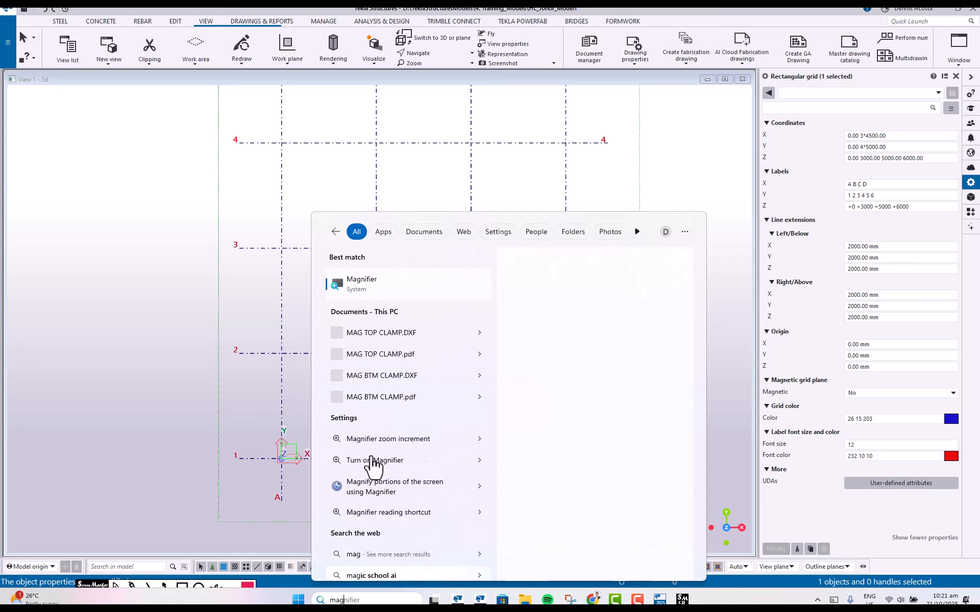
left_click(375, 294)
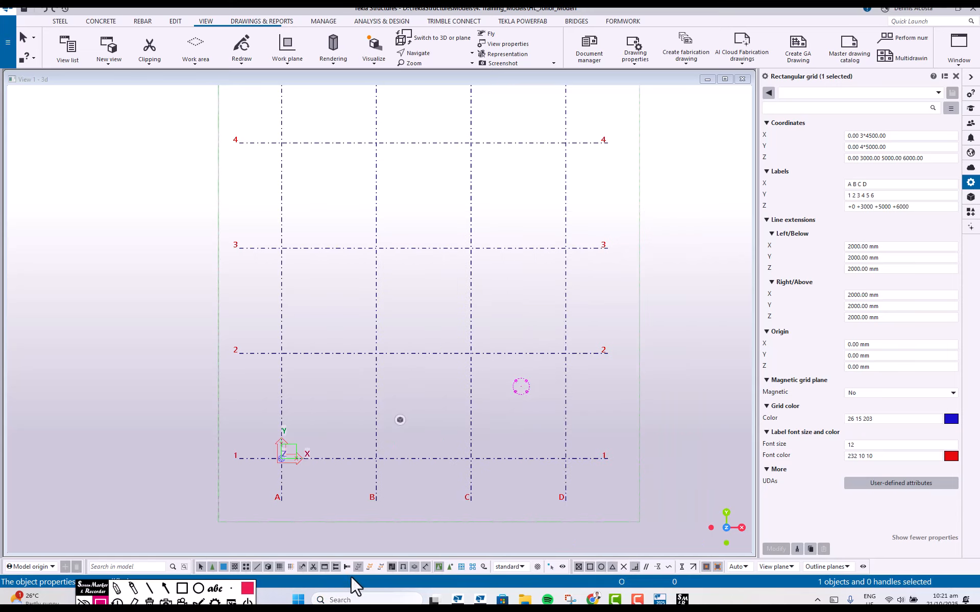
Launch Magnifier from the recent Windows searches and enlarge the screen to 200%.
left_click(351, 599)
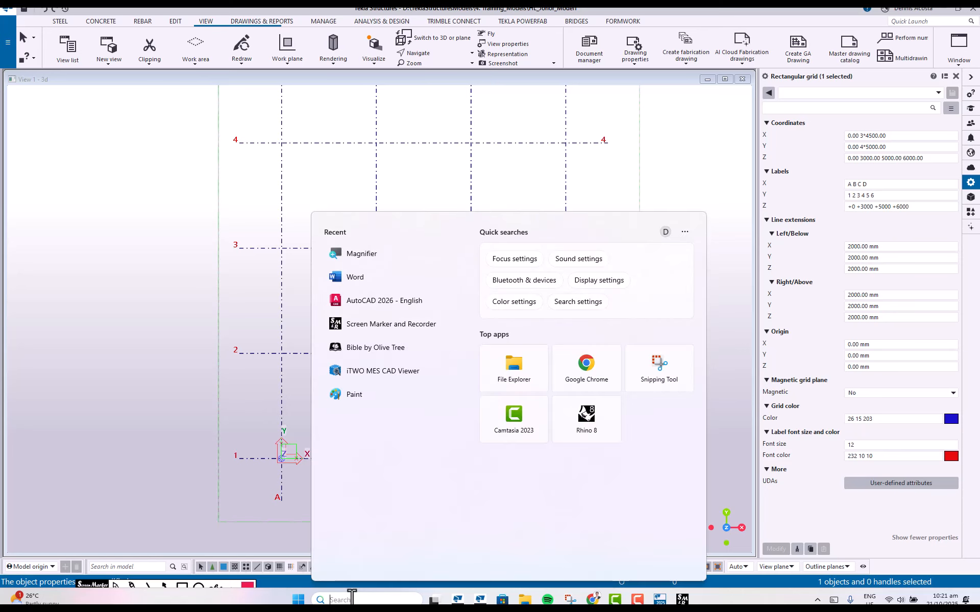
left_click(365, 263)
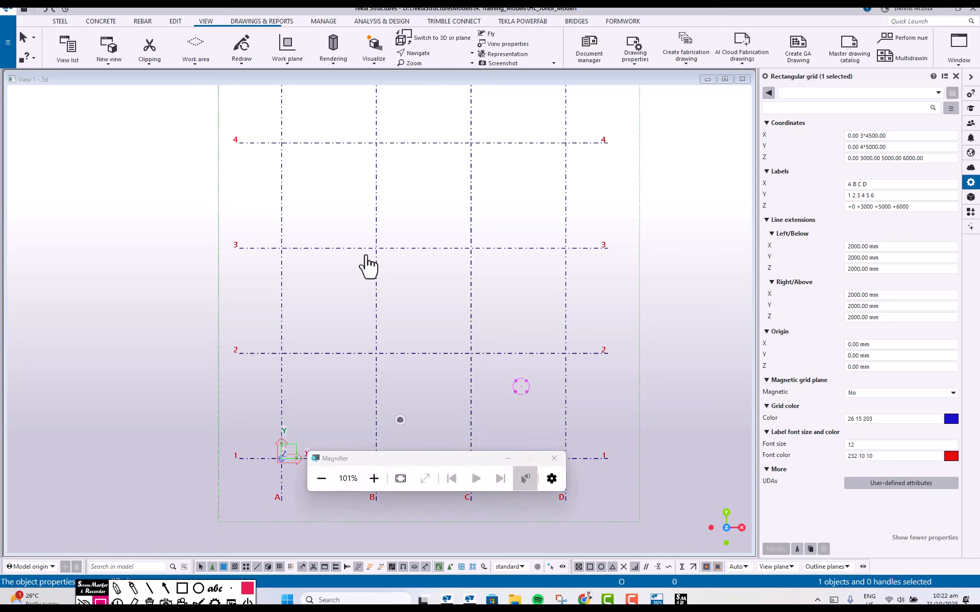
left_click(373, 478)
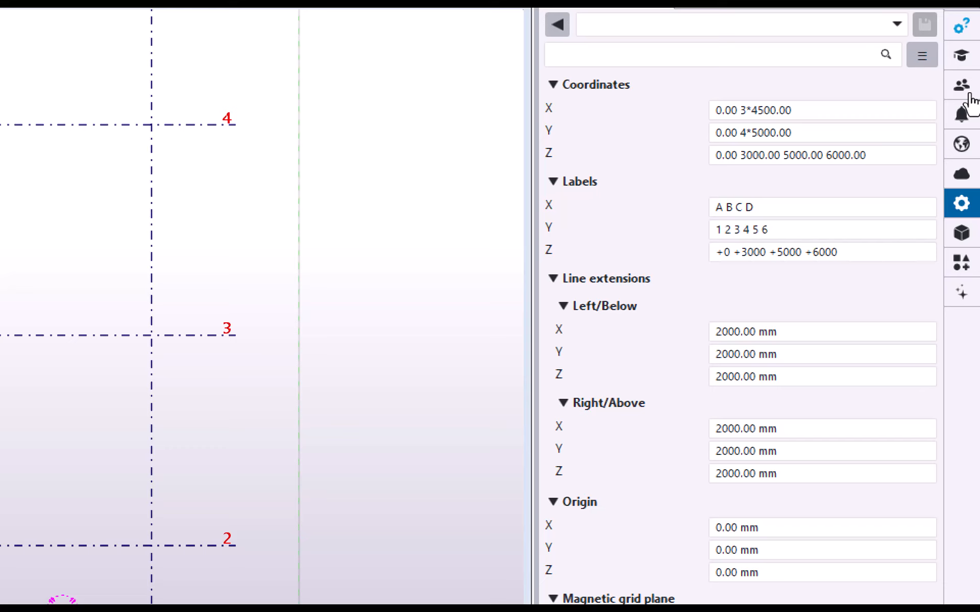
left_click(872, 156)
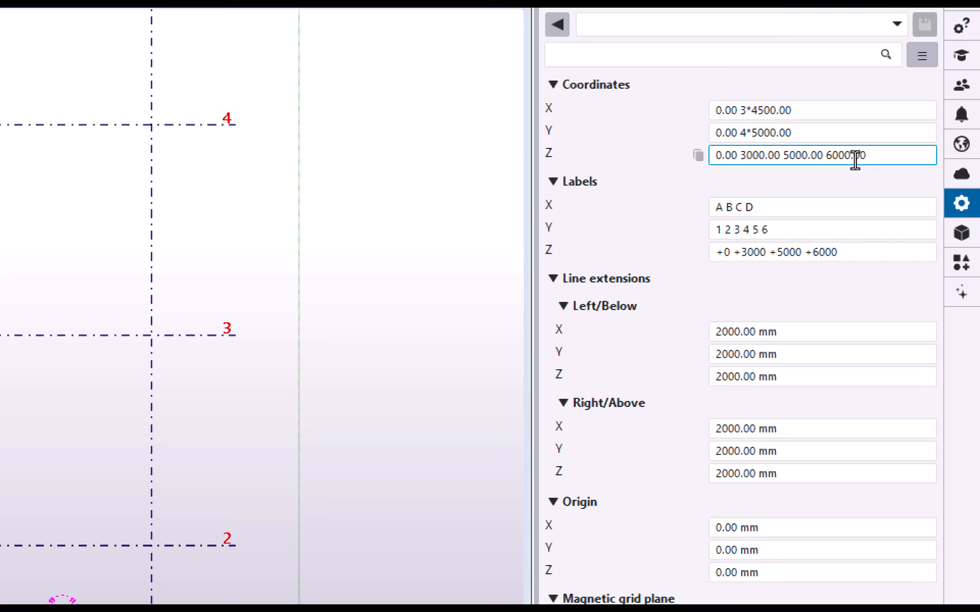
left_click_drag(886, 157, 740, 156)
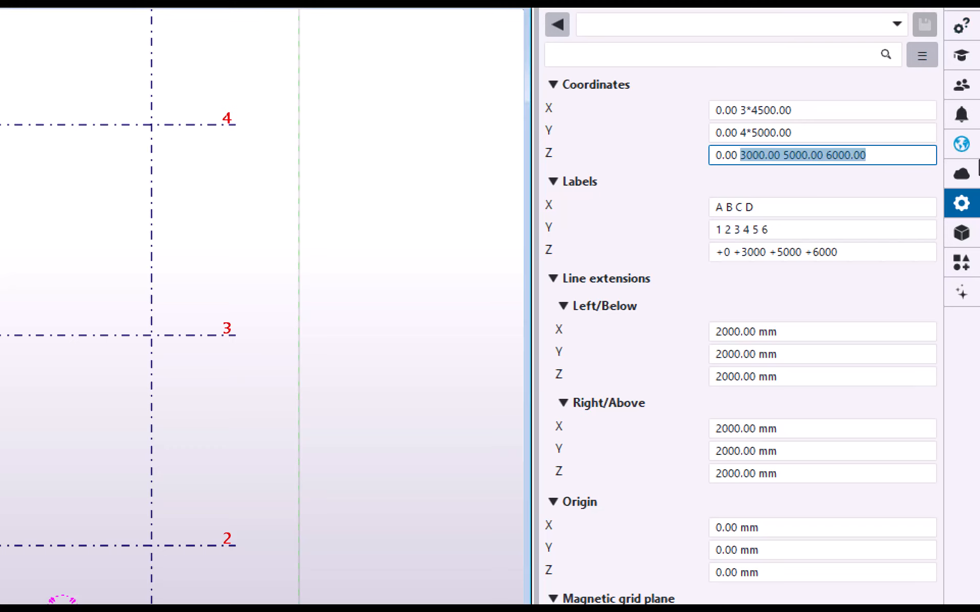
type("2800")
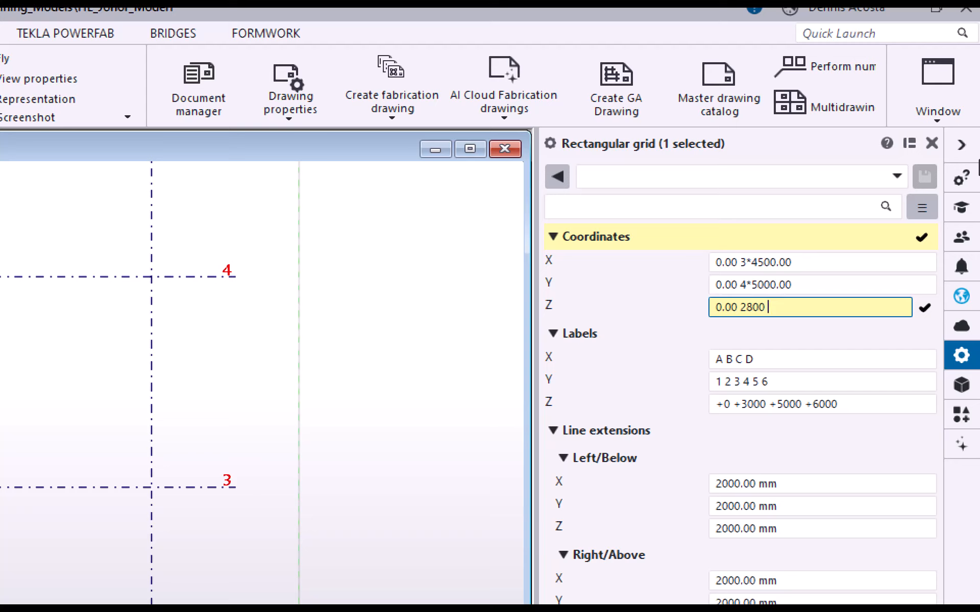
type("5600")
type("8400")
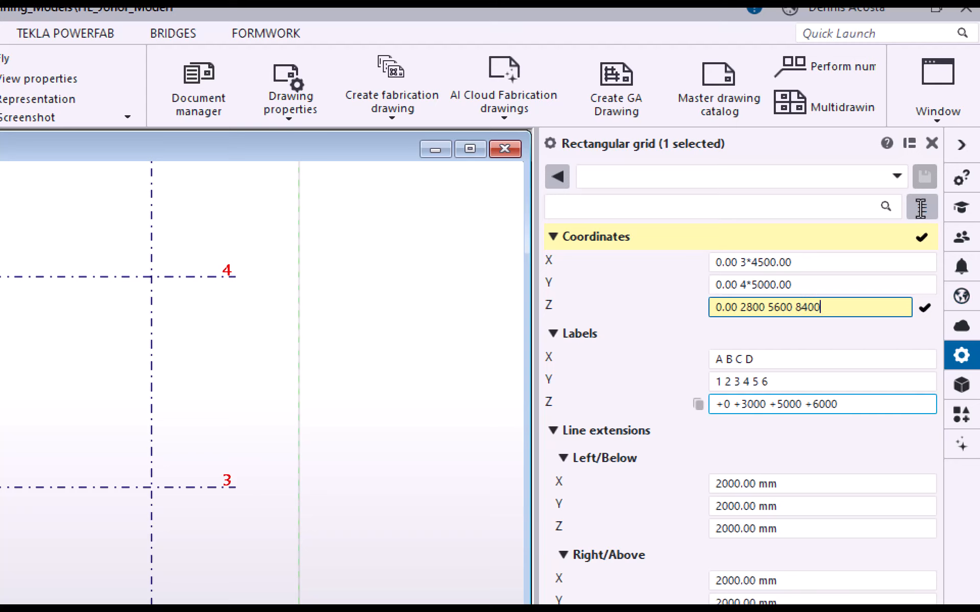
Replace the grid's Z labels with FFL LVL1 LVL2 LVL3.
key("Tab")
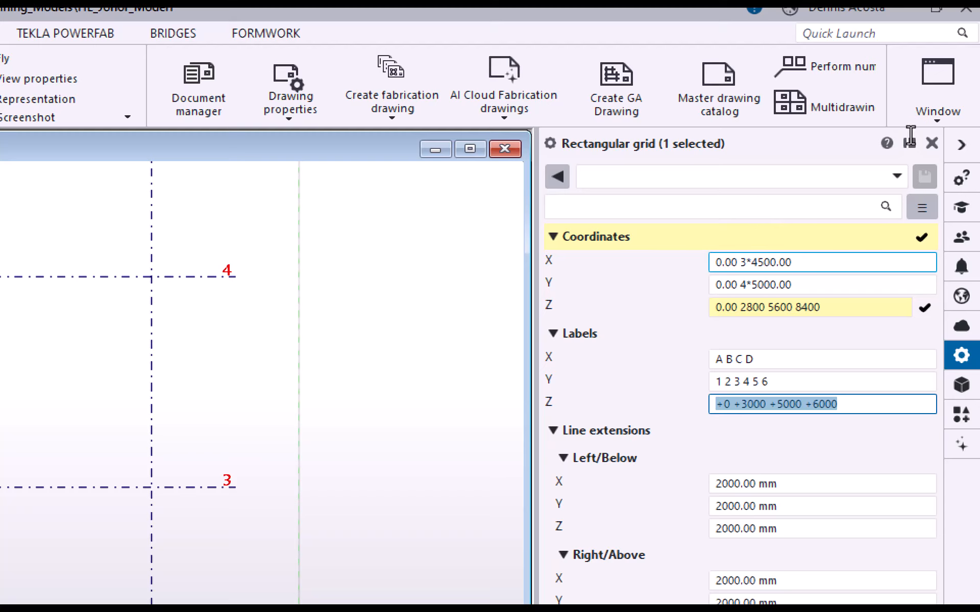
type("fl")
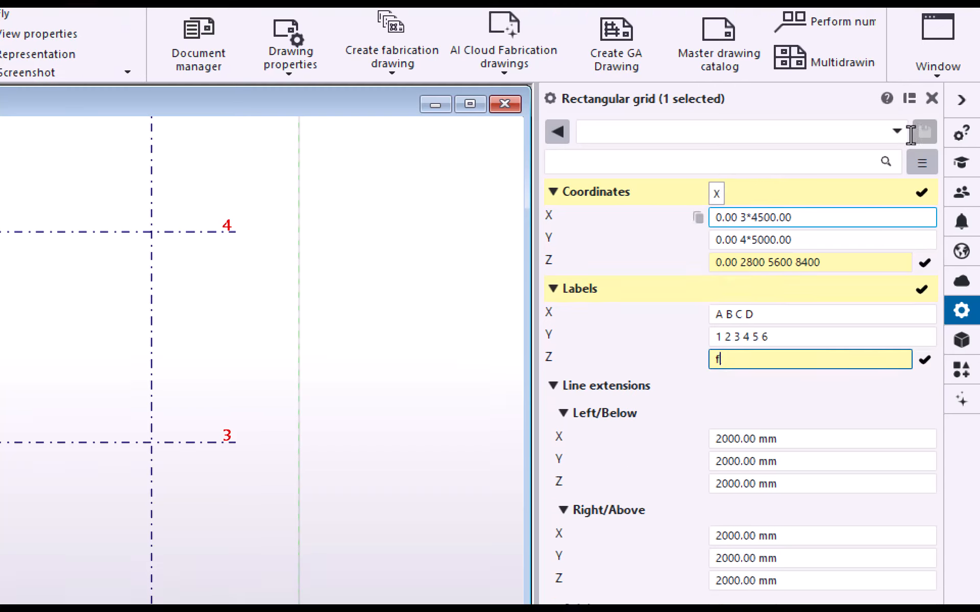
key("BackSpace")
key("BackSpace")
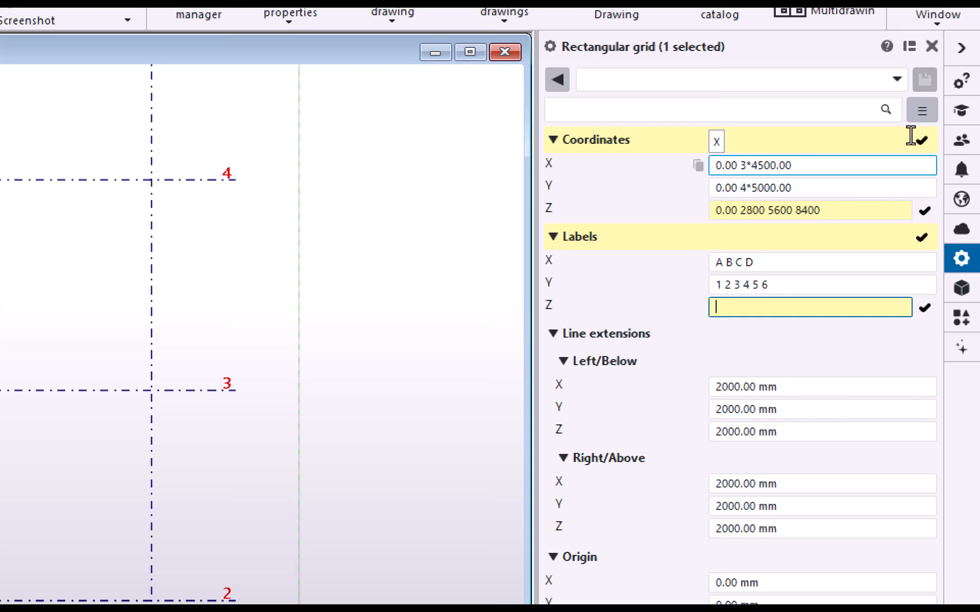
type("FFL LVL1 LVL2 LVL3")
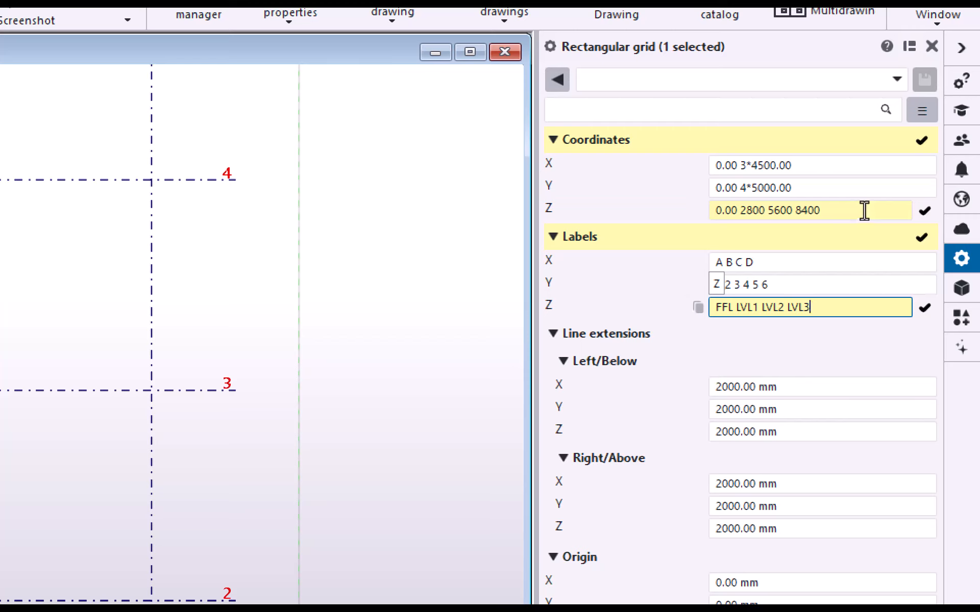
Change the Z labels after FFL to "LEVEL 1" "LEVEL 2" "LEVEL 3", each in quotation marks, and apply the modified properties to the grid.
key("ctrl+shift+Left")
key("ctrl+shift+Left")
key("ctrl+shift+Left")
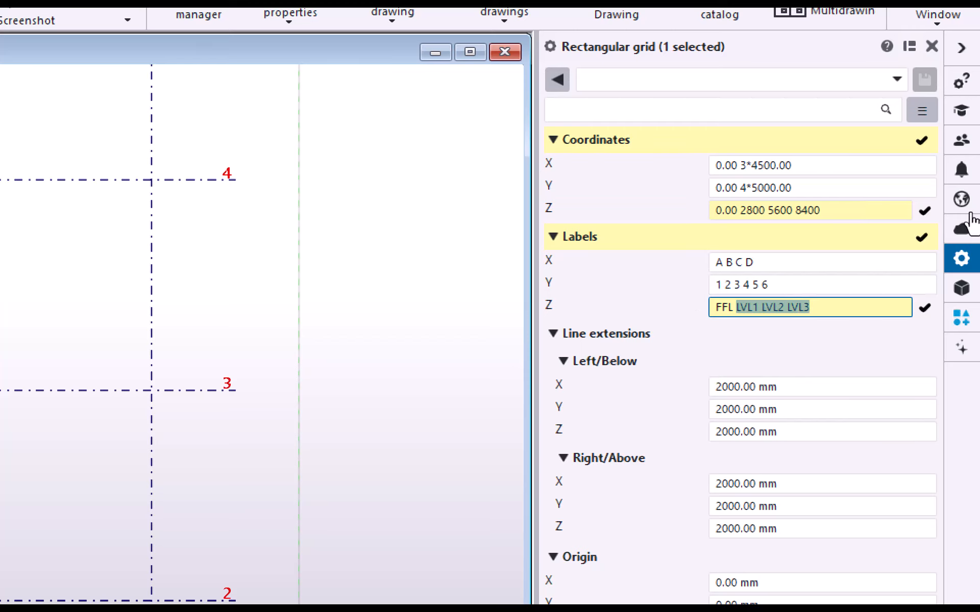
type("LEVEL")
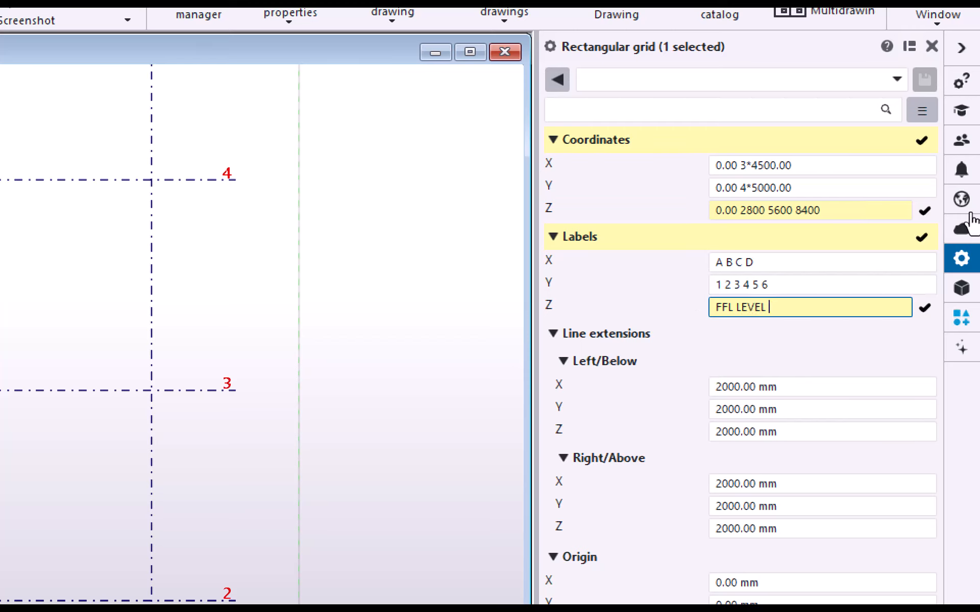
type(" 1")
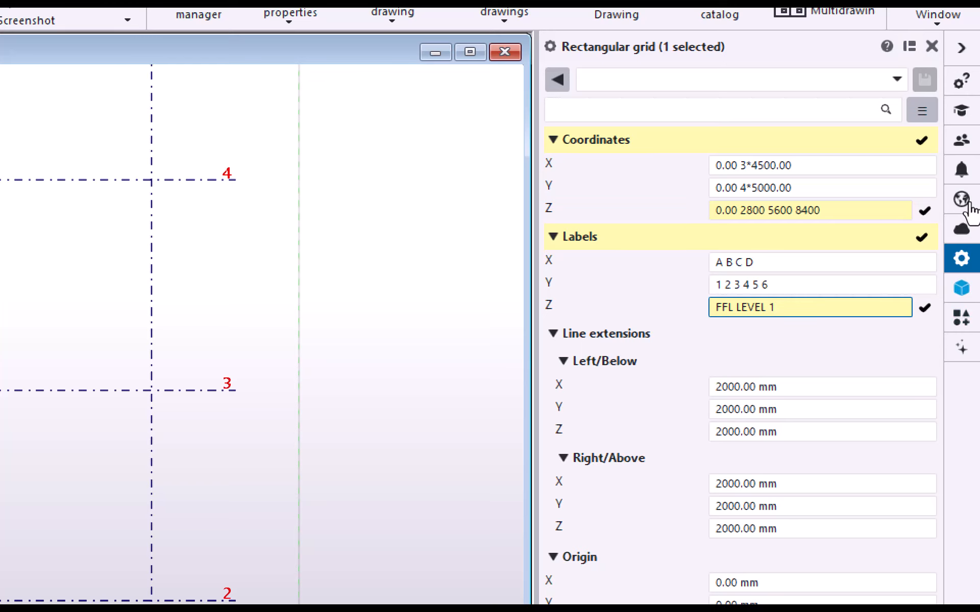
type("\"")
key("End")
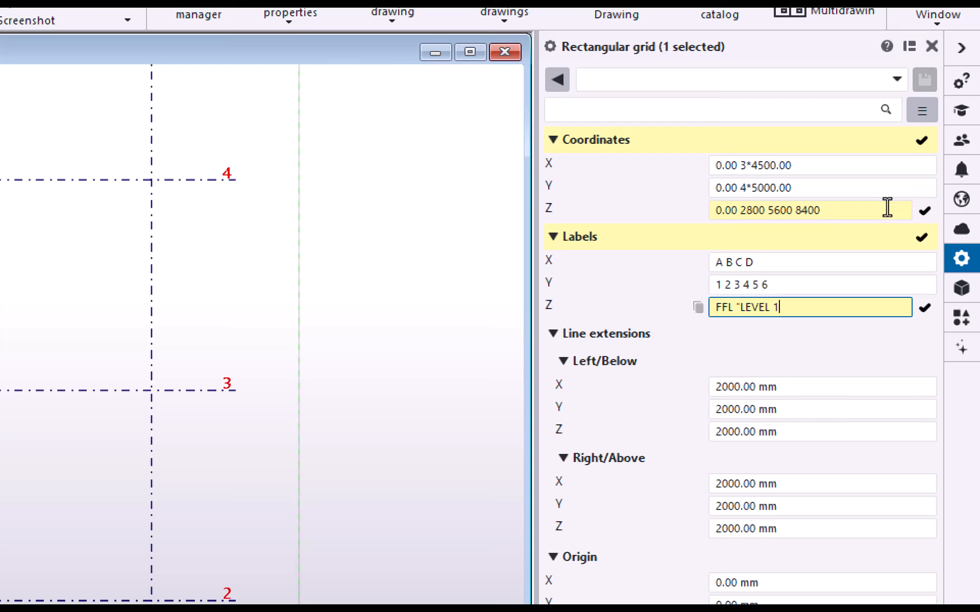
type("\" LEVEL 2")
key("ctrl+Left")
key("ctrl+Left")
type("\"")
key("End")
type("\" \"LEVEL 3\"")
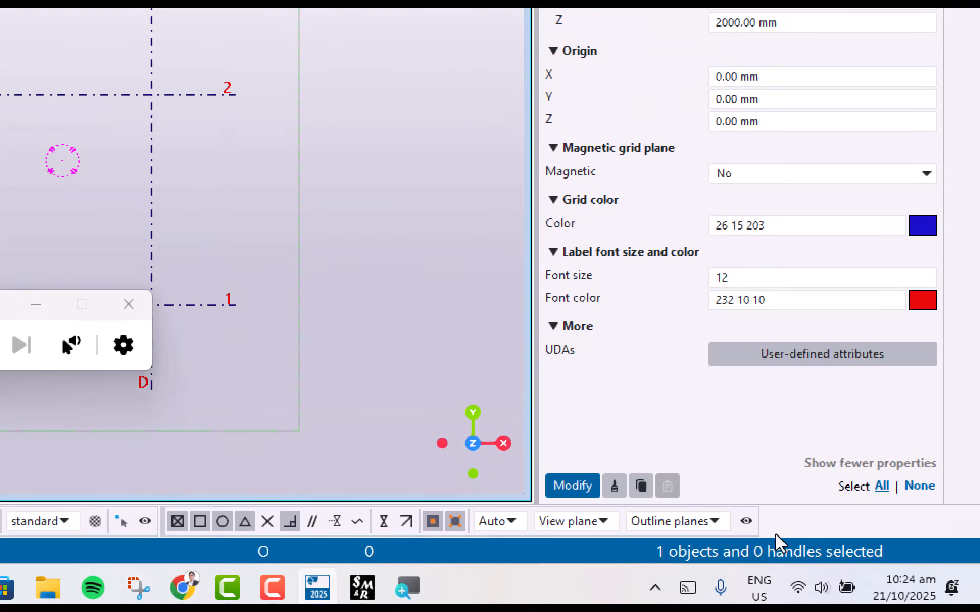
left_click(573, 486)
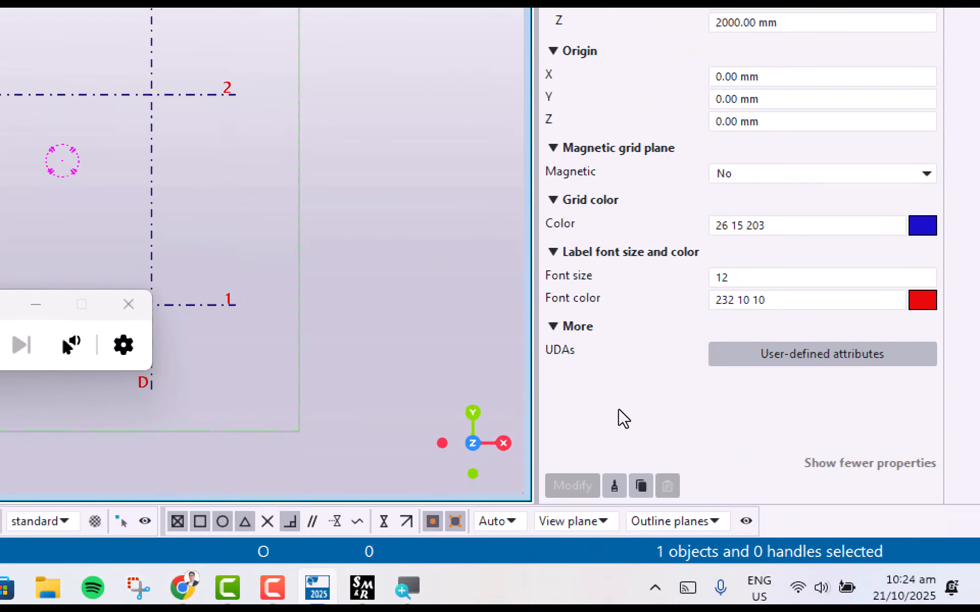
Return Magnifier to 100% and minimise its window.
scroll(617, 408, "down", 12)
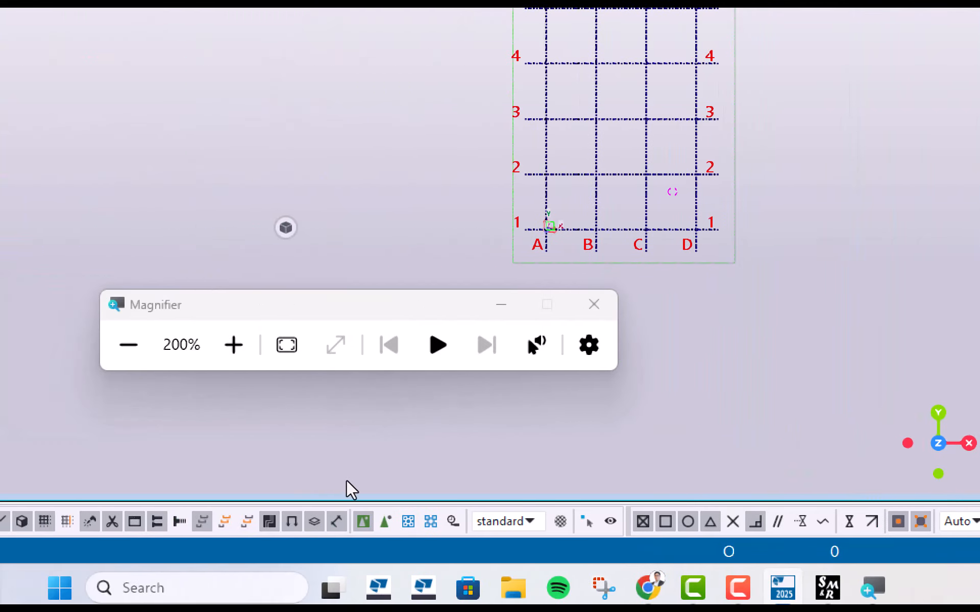
left_click(129, 345)
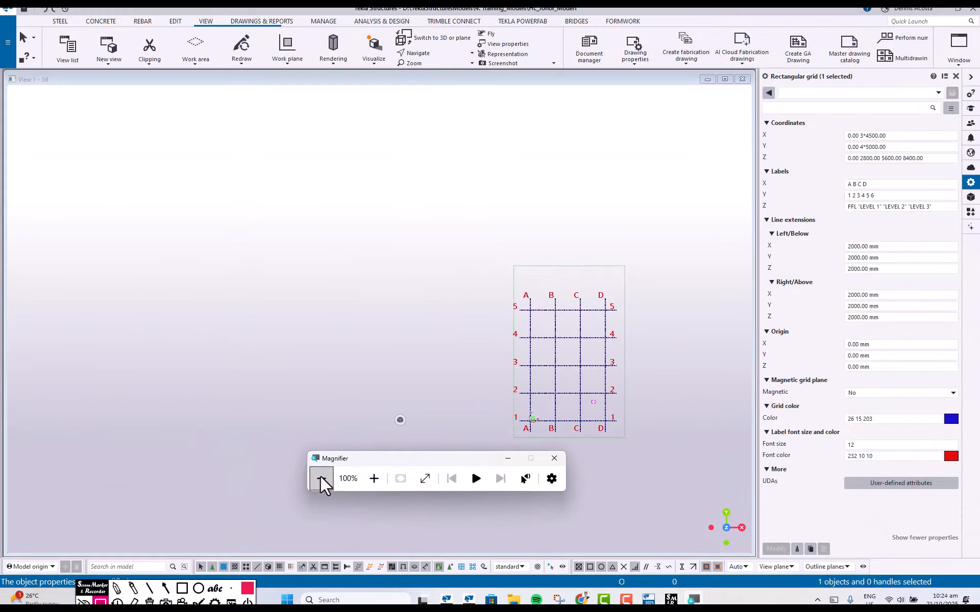
left_click(508, 458)
Deselect the grid and fit the work area to the entire model.
scroll(626, 361, "up", 5)
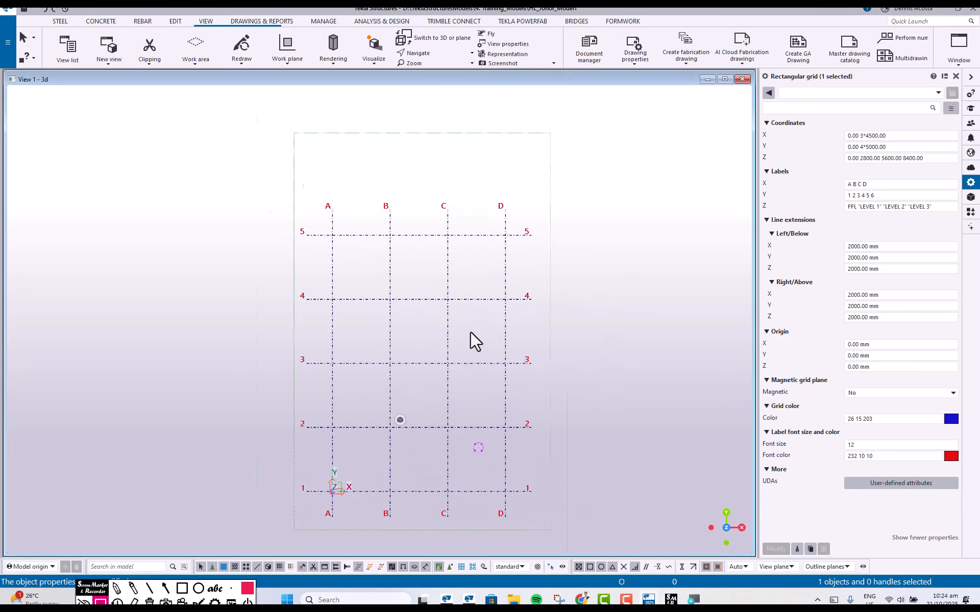
scroll(470, 332, "up", 2)
middle_click_drag(499, 349, 476, 303)
scroll(476, 305, "down", 3)
scroll(489, 327, "up", 2)
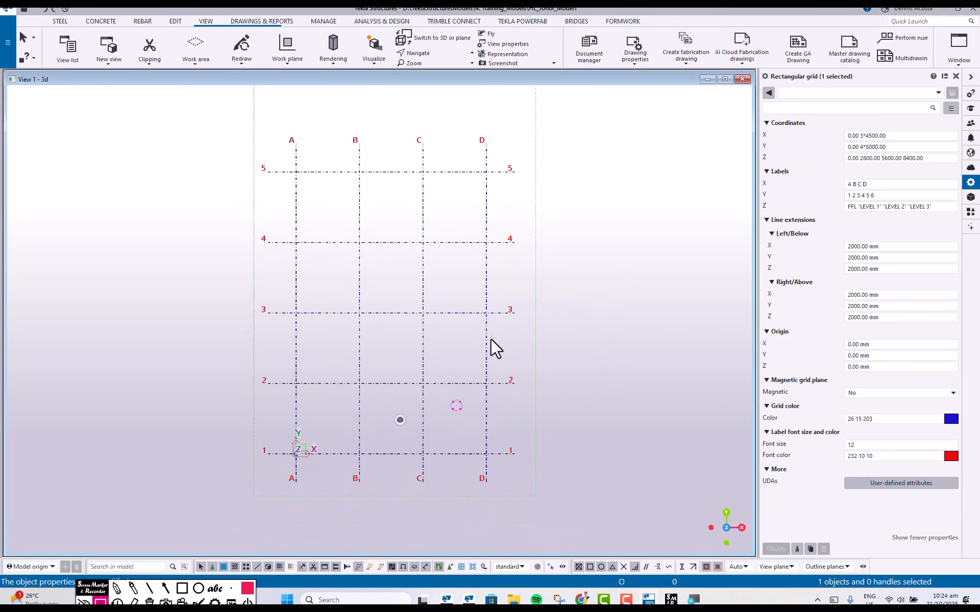
left_click(580, 356)
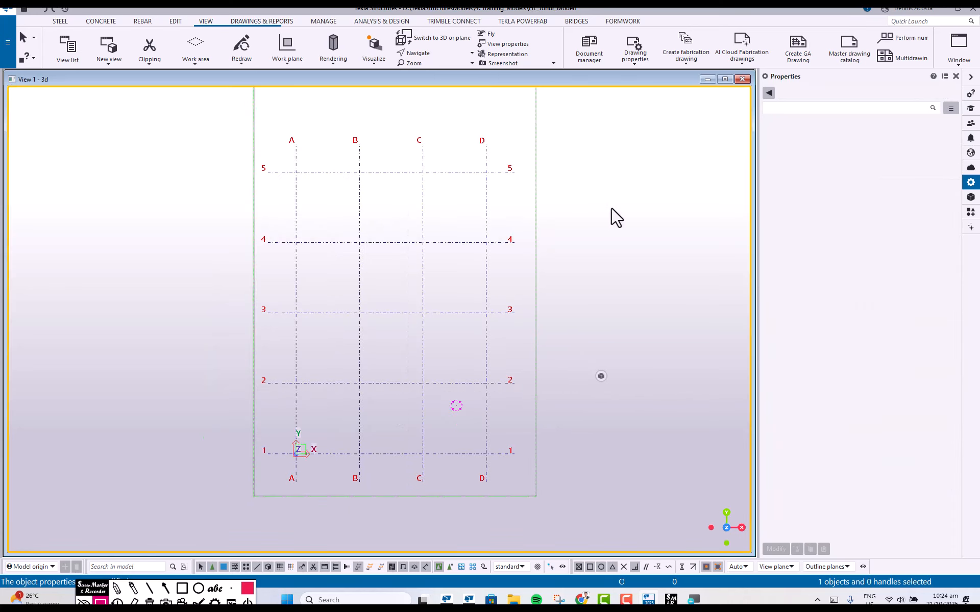
scroll(579, 357, "down", 2)
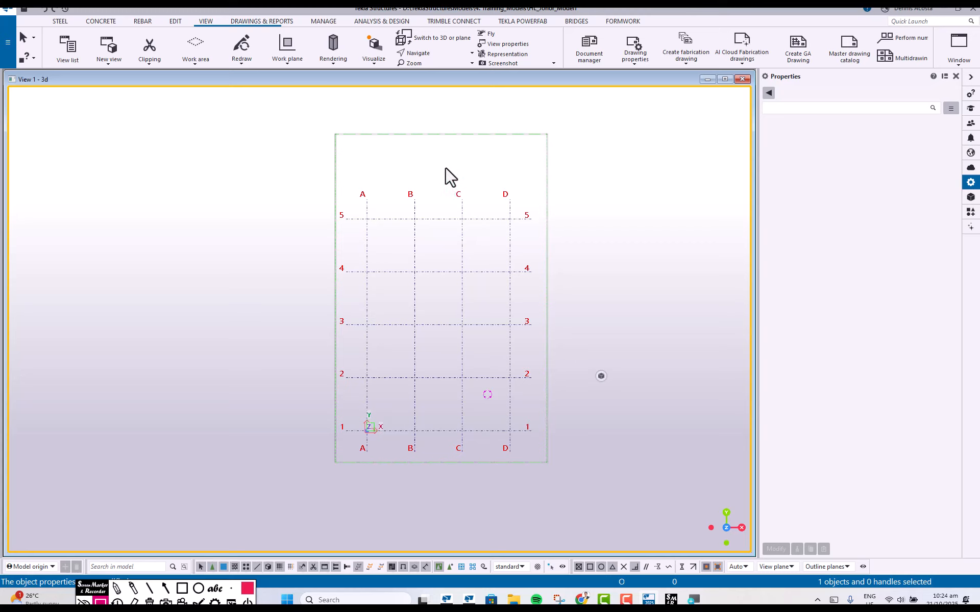
scroll(444, 178, "up", 2)
middle_click_drag(468, 346, 463, 299)
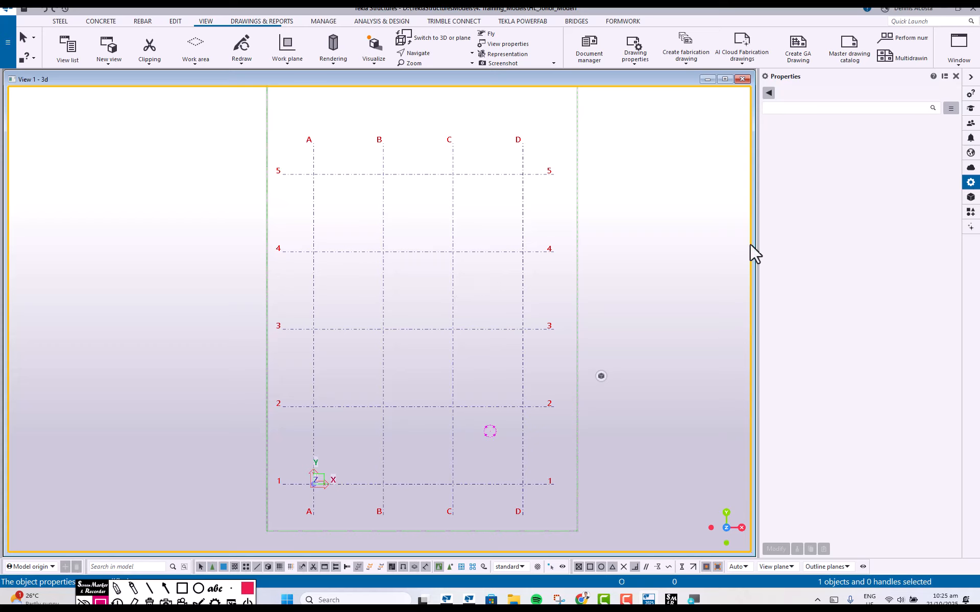
right_click(660, 197)
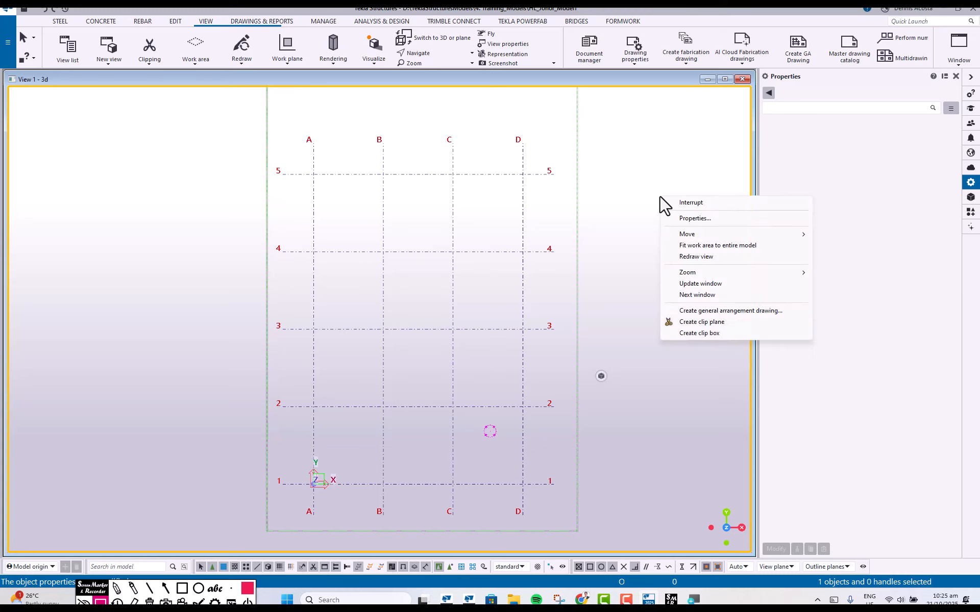
left_click(694, 245)
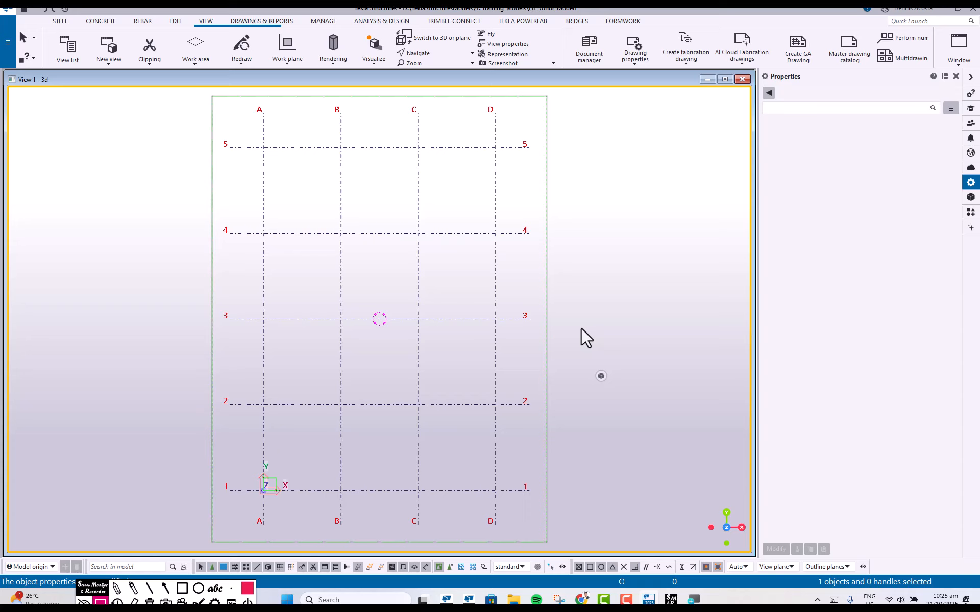
Open the list of model views and place its dialog beside the grid.
scroll(581, 338, "down", 3)
middle_click_drag(580, 328, 571, 329)
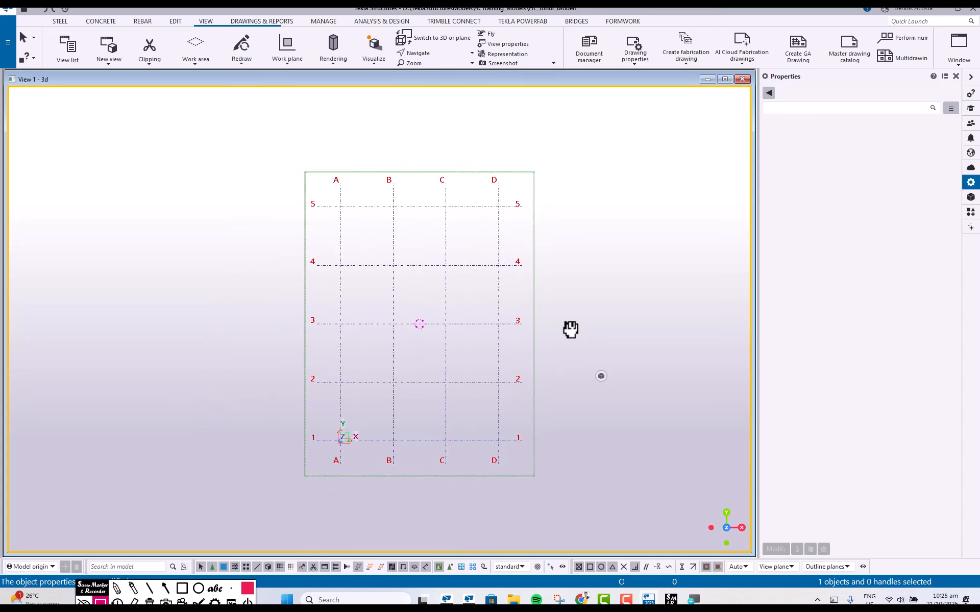
key("ctrl+i")
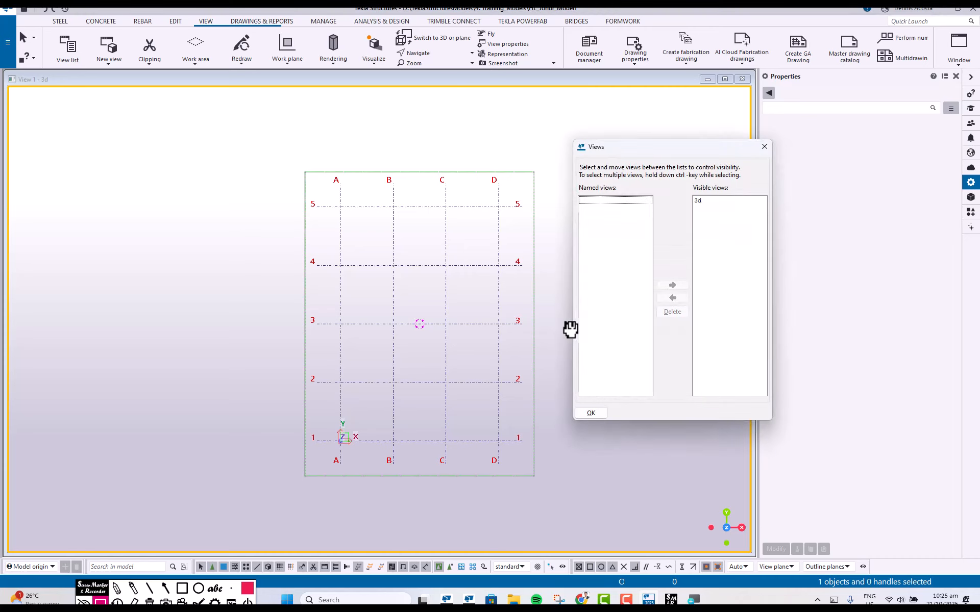
mouse_move(639, 150)
left_mouse_down()
mouse_move(705, 149)
mouse_move(638, 142)
left_mouse_up()
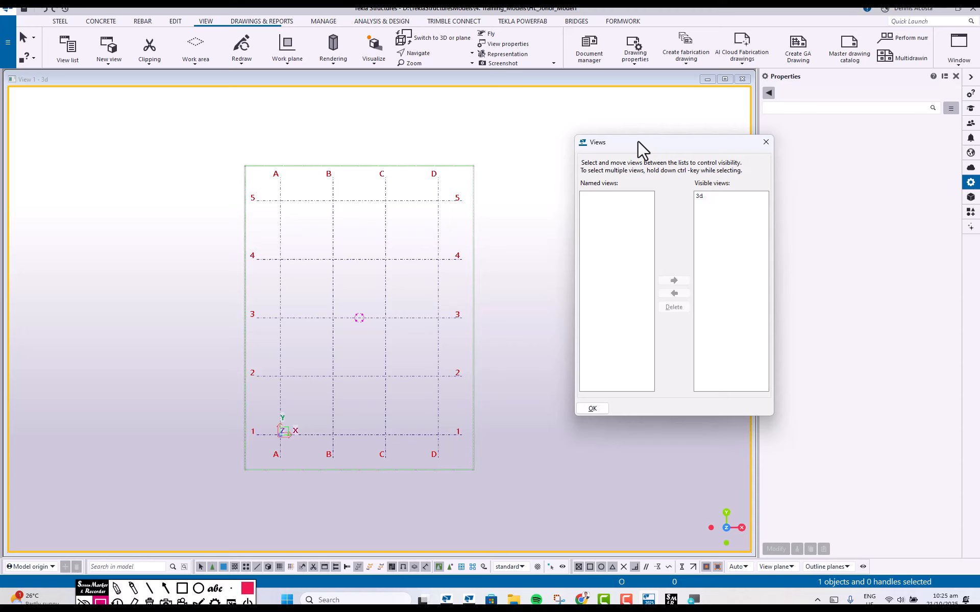
left_click_drag(687, 146, 667, 124)
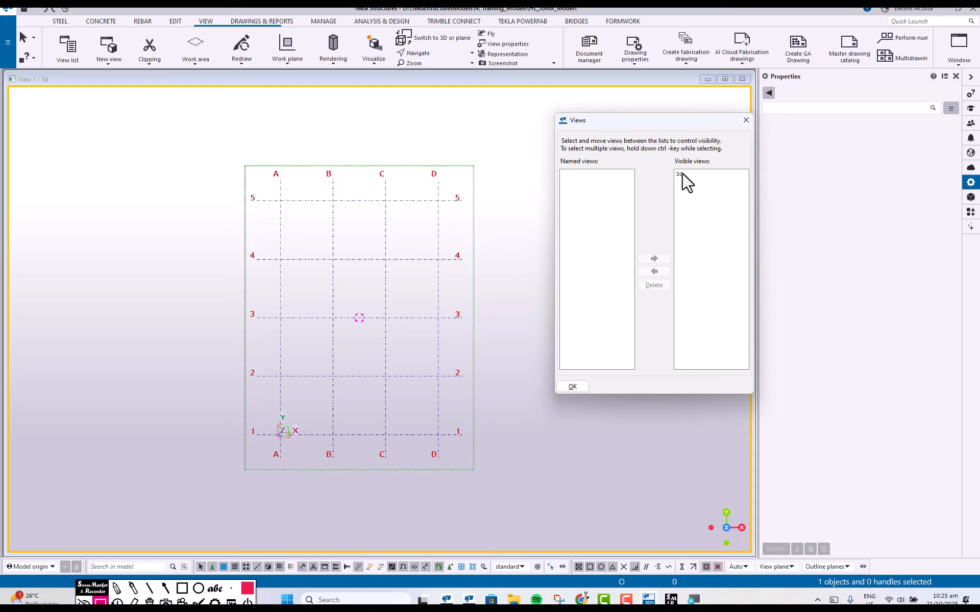
Rename the 3d view as 3D VIEW in its view properties, apply the modification and close the properties dialog.
double_click(153, 194)
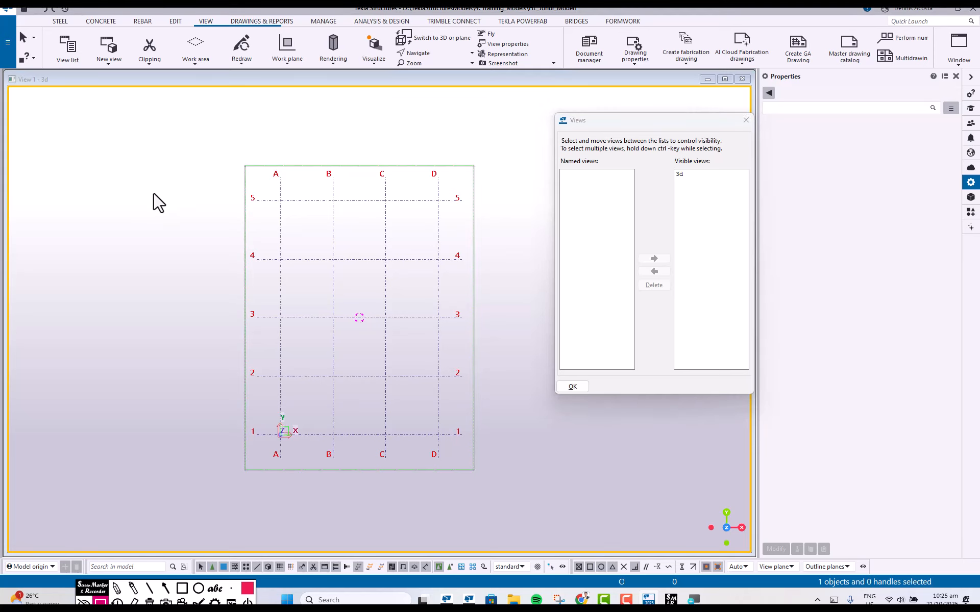
left_click_drag(307, 106, 294, 156)
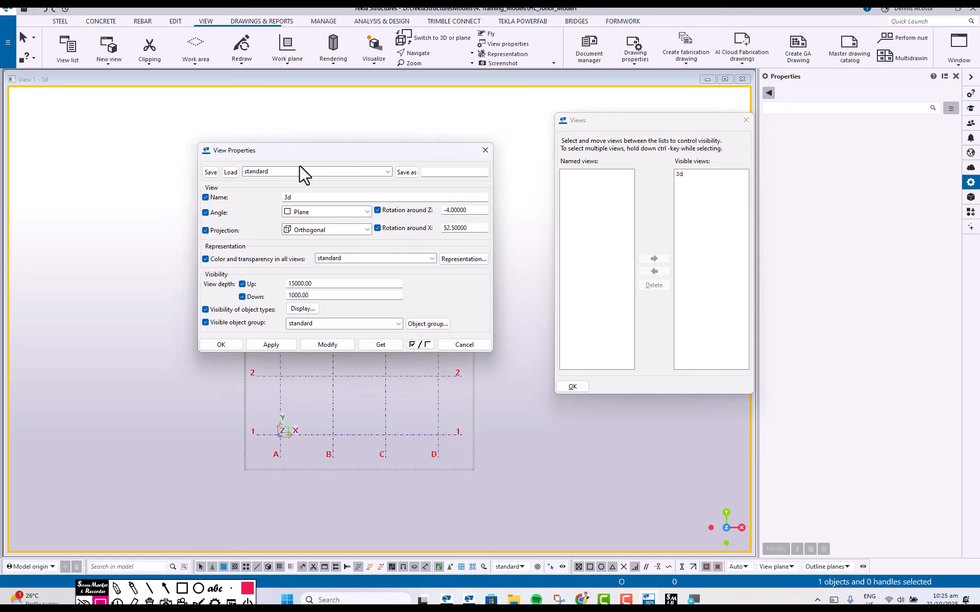
double_click(297, 197)
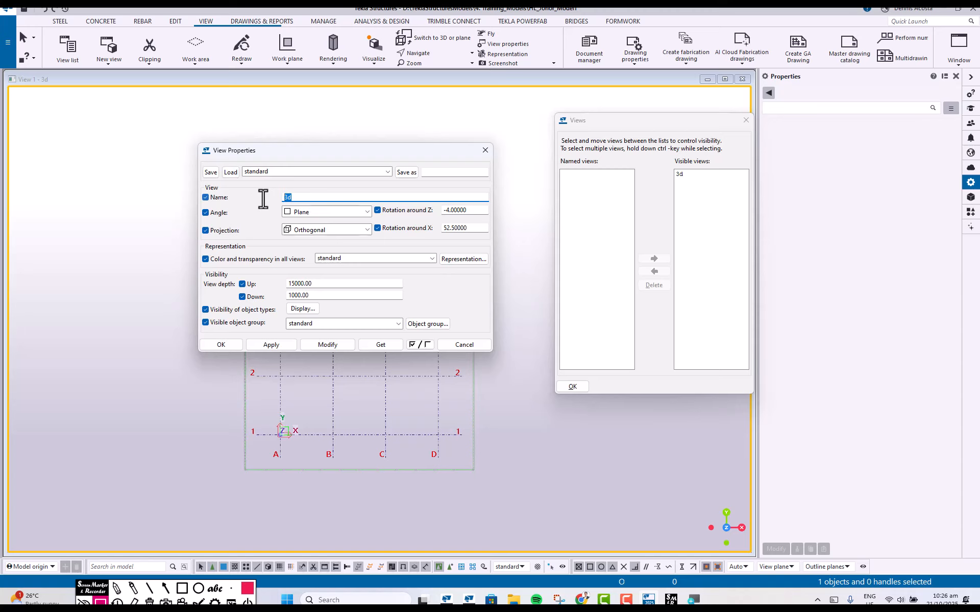
type("3D VIEW")
left_click(330, 344)
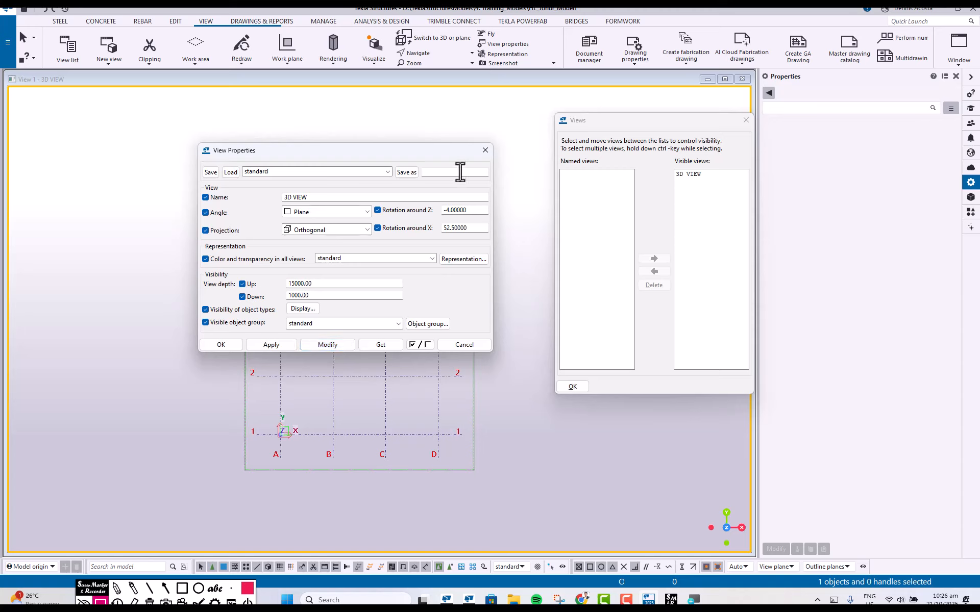
left_click(484, 149)
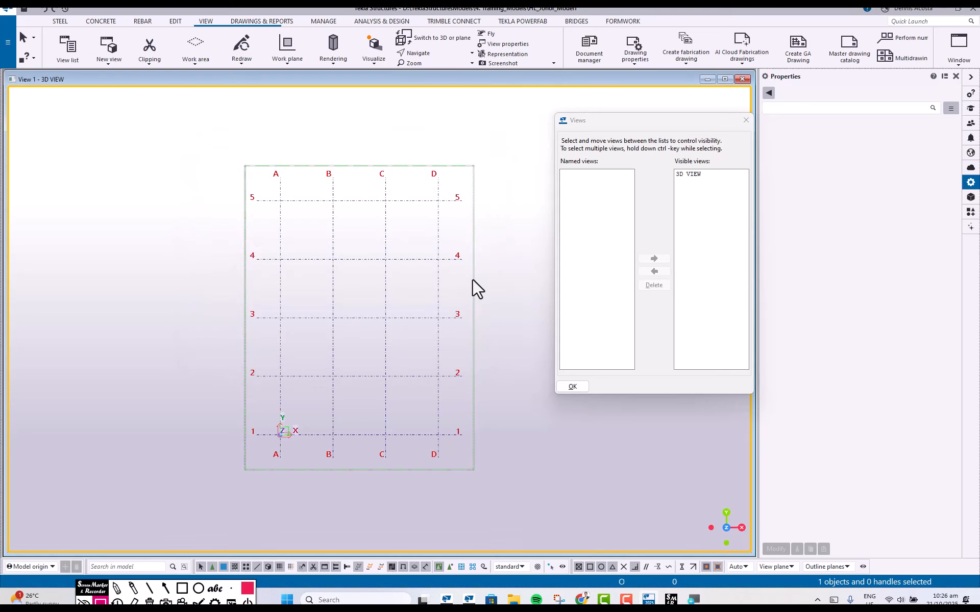
Select the rectangular grid and open the creation of views along its grid lines, placing the dialog over the grid's lower part.
middle_click_drag(445, 272, 397, 271)
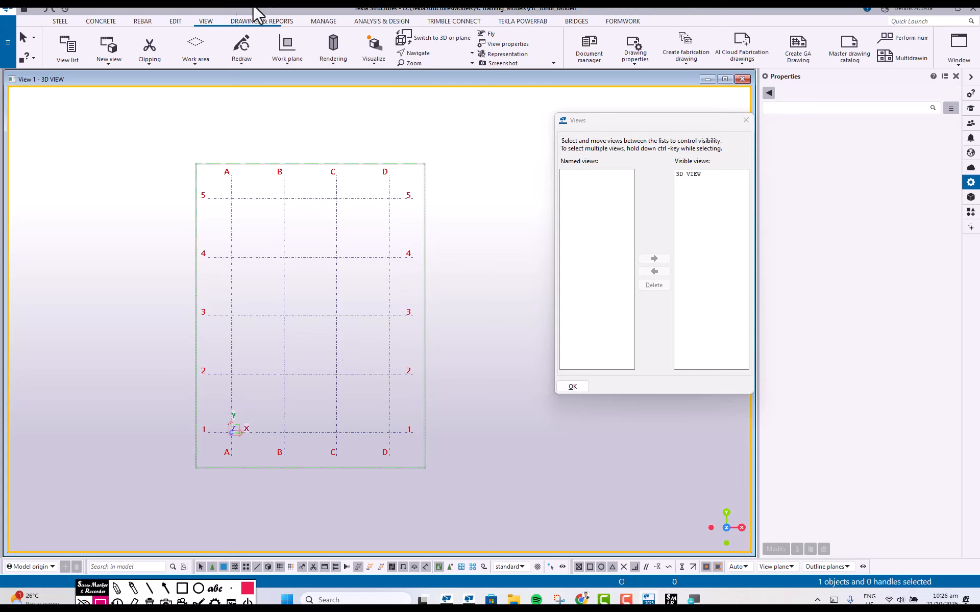
left_click(105, 62)
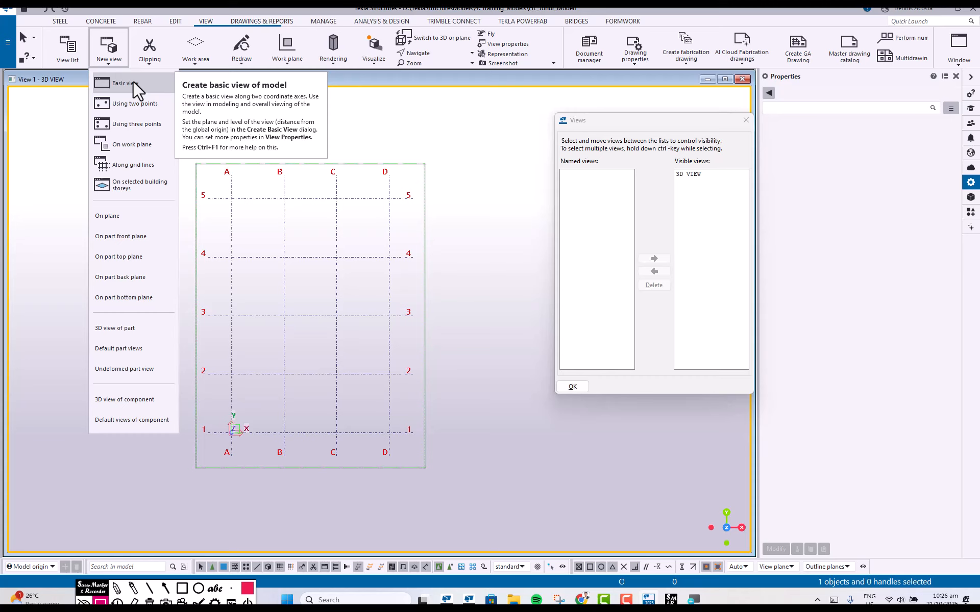
left_click(416, 145)
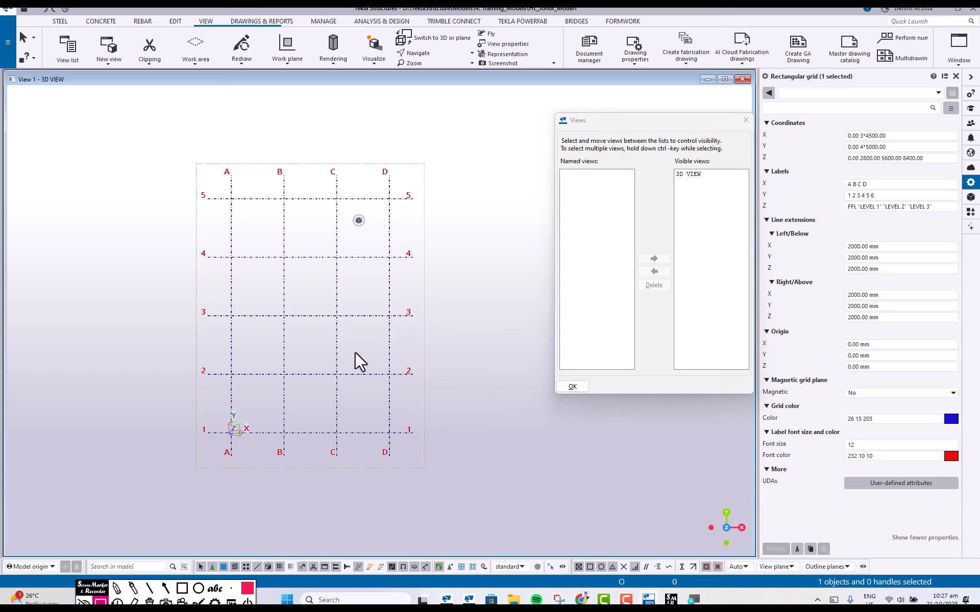
middle_click_drag(356, 352, 336, 305)
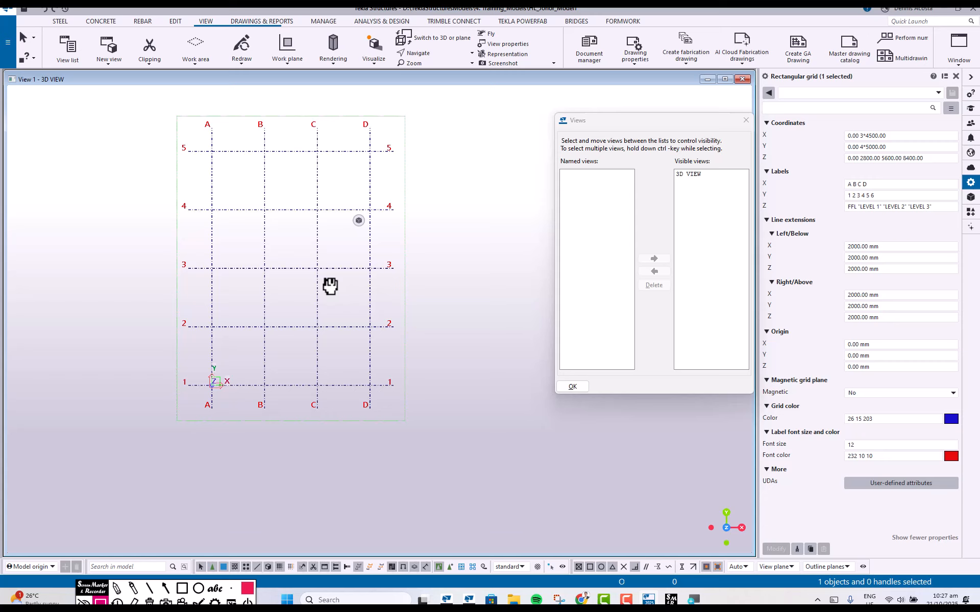
right_click(314, 209)
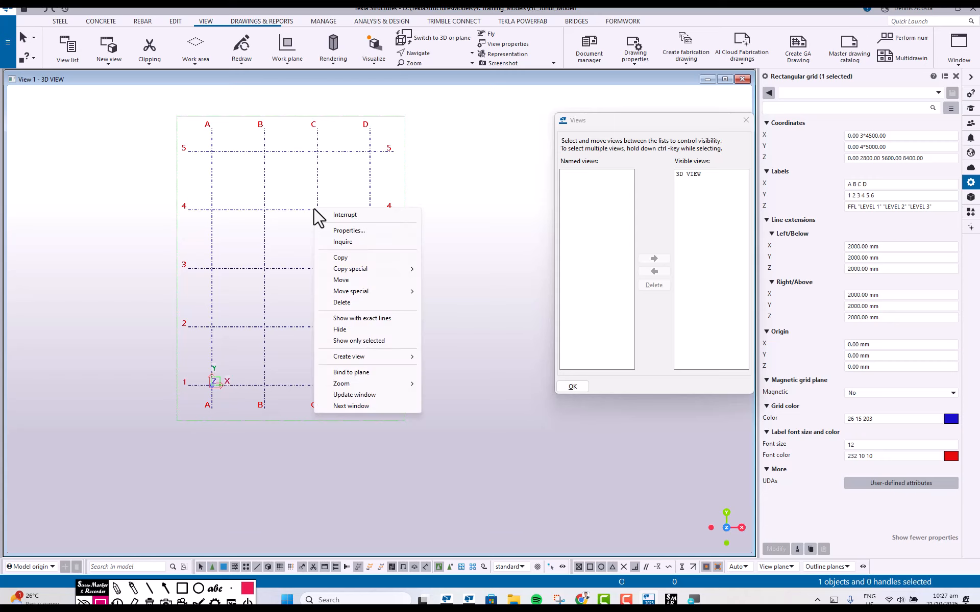
mouse_move(365, 357)
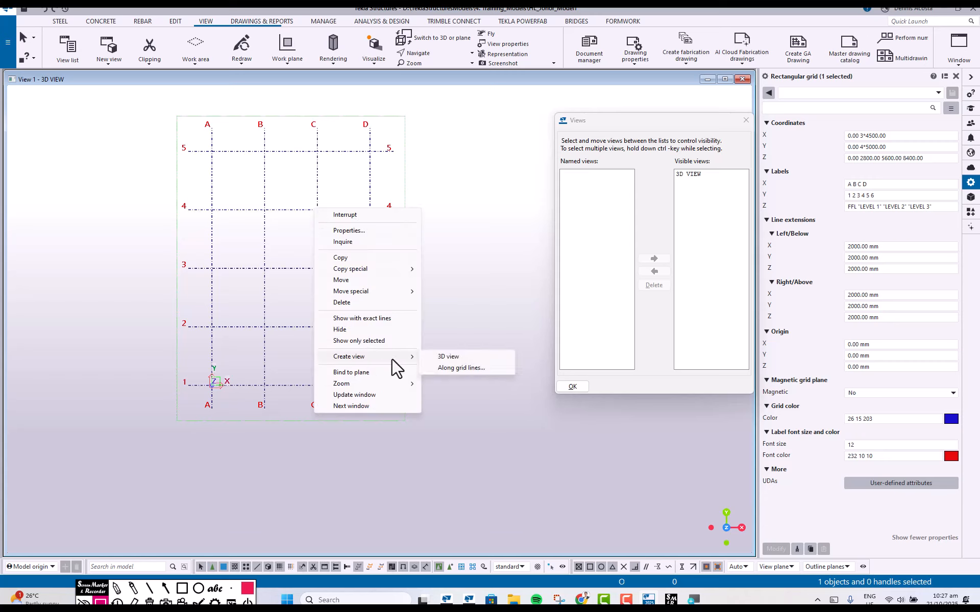
left_click(455, 366)
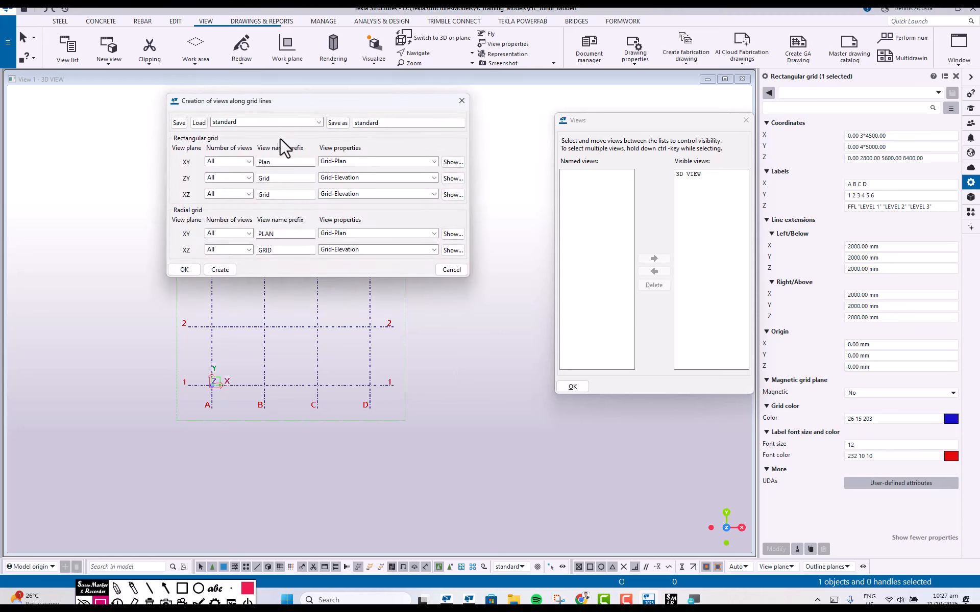
left_click_drag(300, 102, 244, 182)
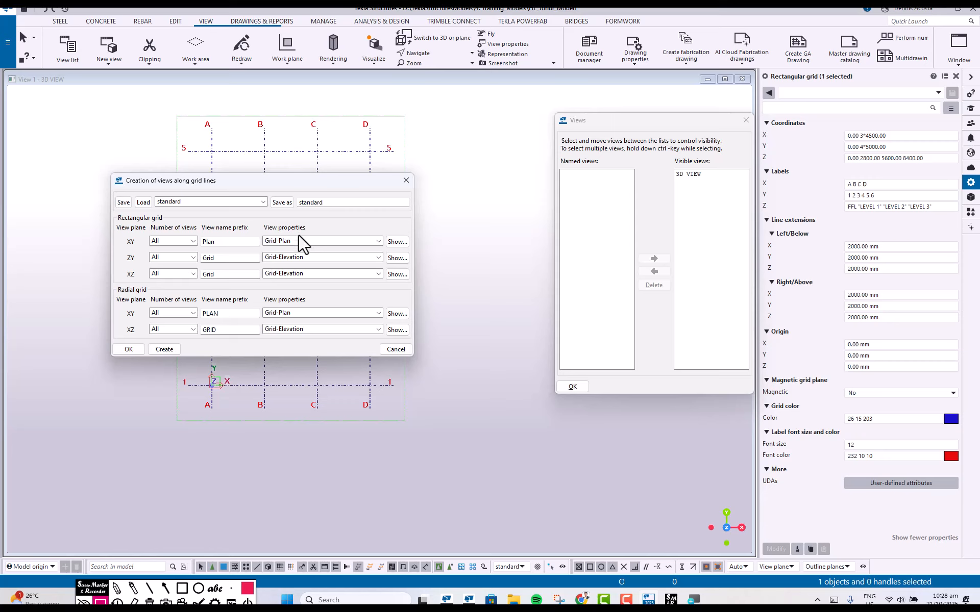
Show the Grid-Plan view properties for the XY plane and arrange both dialogs clear of the grid.
left_click(398, 242)
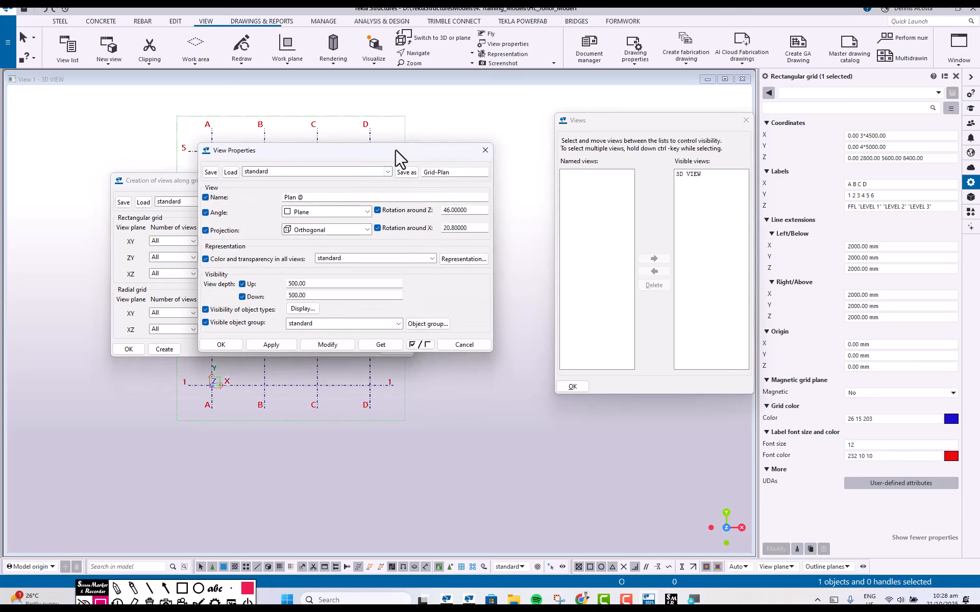
left_click_drag(396, 150, 421, 270)
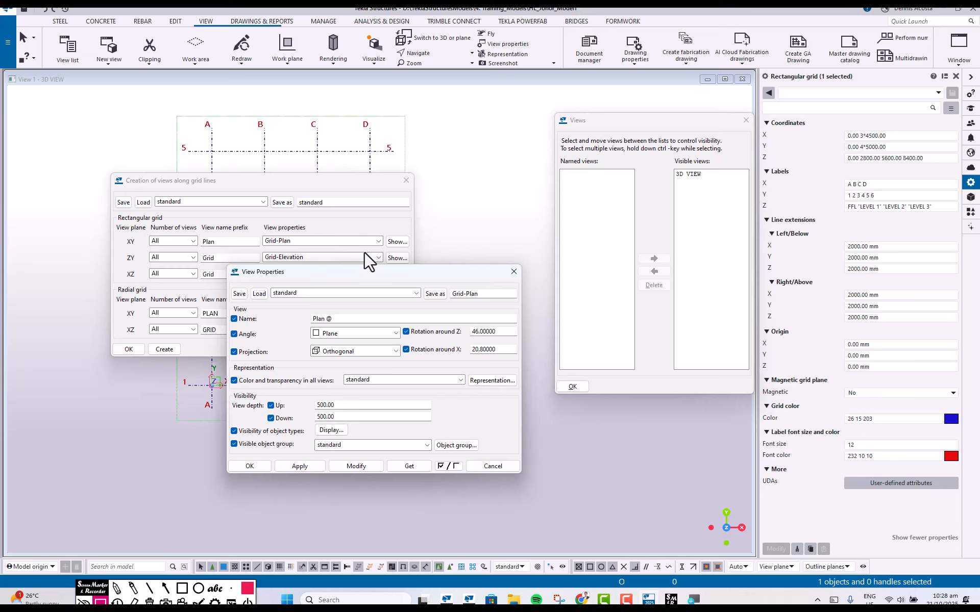
left_click_drag(245, 272, 509, 350)
left_click_drag(318, 184, 658, 192)
scroll(357, 317, "up", 2)
scroll(358, 317, "up", 3)
middle_click_drag(365, 316, 279, 319)
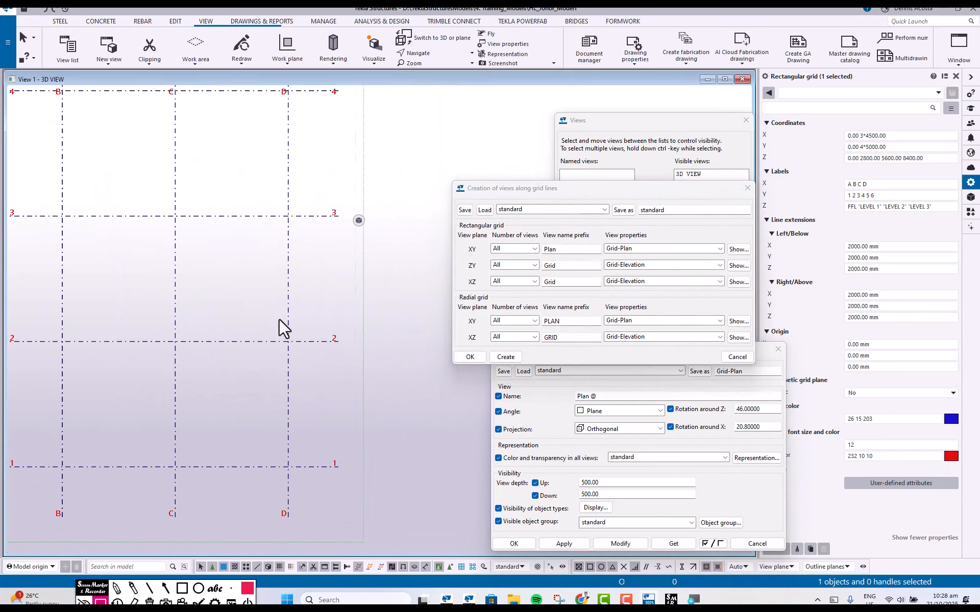
scroll(279, 320, "down", 1)
Mark grid line D and its view depth on both sides with the screen pen, linking each side to the 500.00 up and down values.
left_click(116, 592)
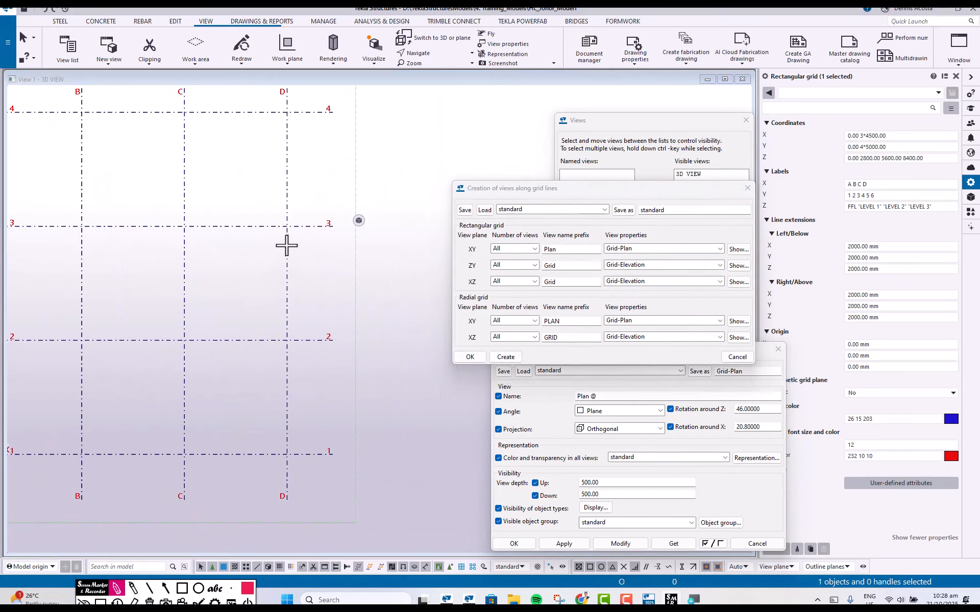
left_click_drag(287, 244, 284, 485)
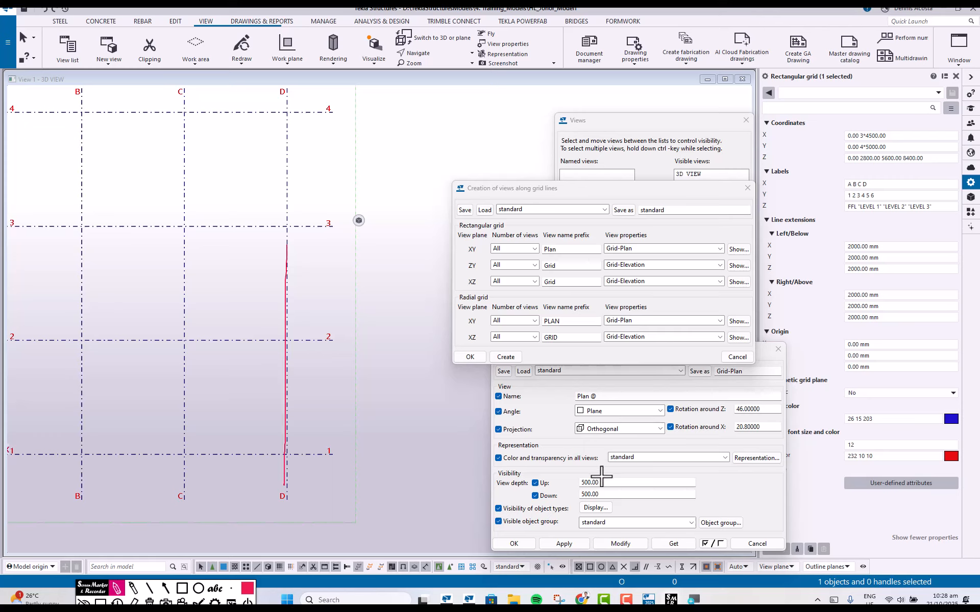
mouse_move(601, 478)
left_mouse_down()
mouse_move(574, 498)
mouse_move(604, 488)
mouse_move(590, 473)
left_mouse_up()
left_click_drag(261, 344, 259, 528)
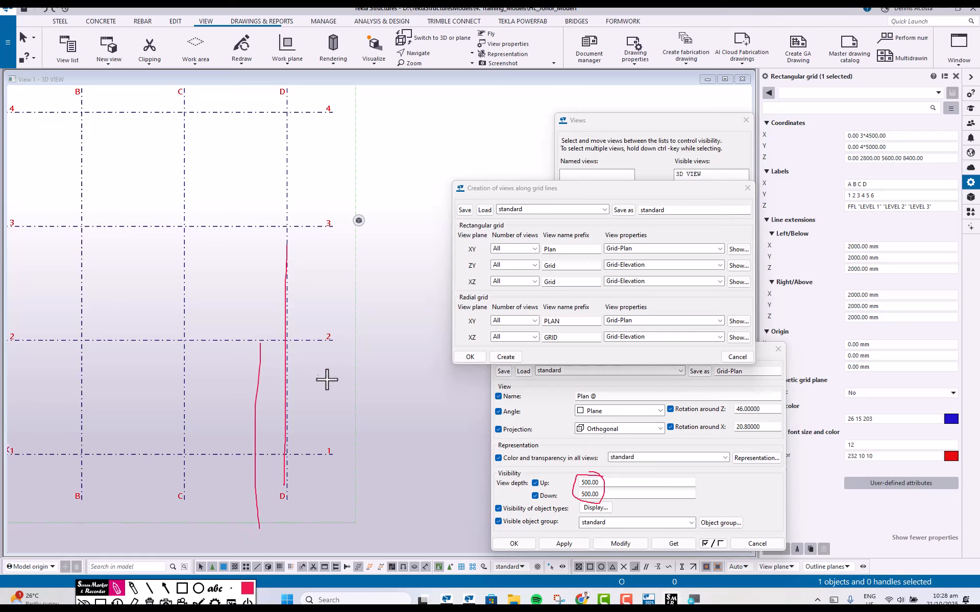
left_click_drag(318, 349, 314, 491)
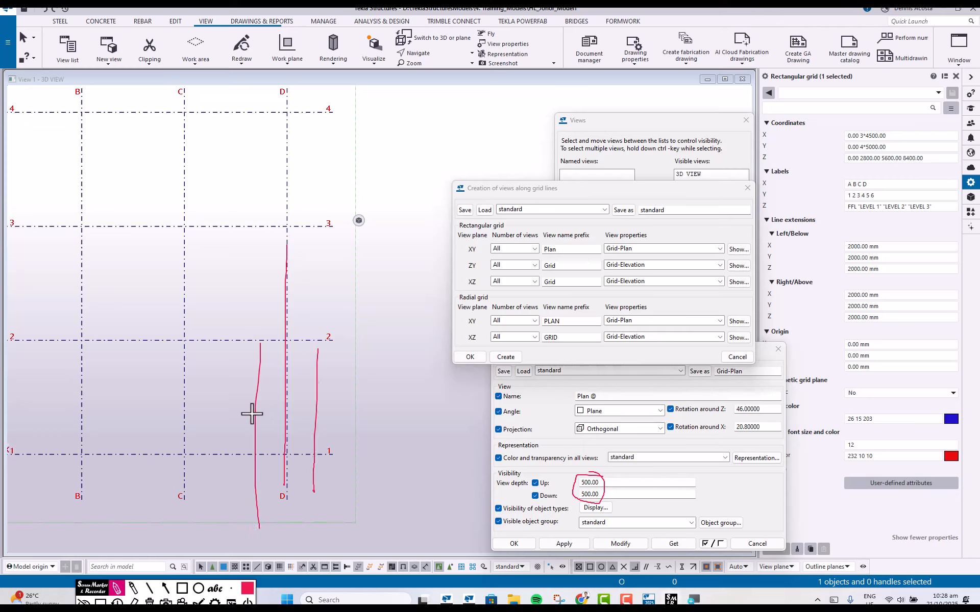
mouse_move(251, 412)
left_mouse_down()
mouse_move(325, 414)
mouse_move(257, 415)
mouse_move(288, 410)
mouse_move(316, 472)
mouse_move(571, 482)
left_mouse_up()
mouse_move(303, 414)
left_mouse_down()
mouse_move(313, 405)
mouse_move(650, 460)
mouse_move(607, 494)
left_mouse_up()
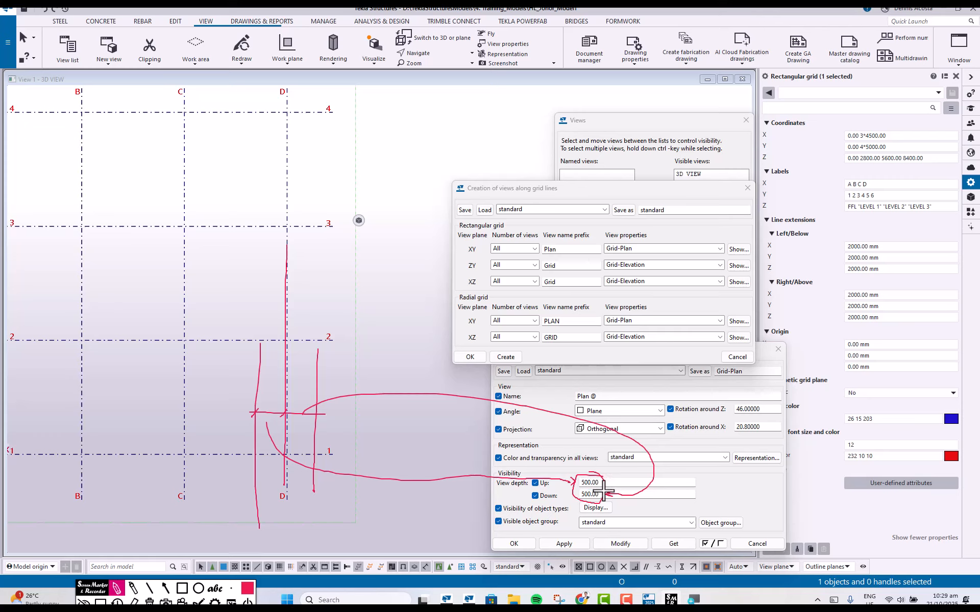
Circle the view depth values and mark grid line C near grid 1 with the screen pen, finally clearing all annotations.
mouse_move(604, 491)
left_mouse_down()
mouse_move(592, 483)
mouse_move(586, 499)
mouse_move(590, 483)
left_mouse_up()
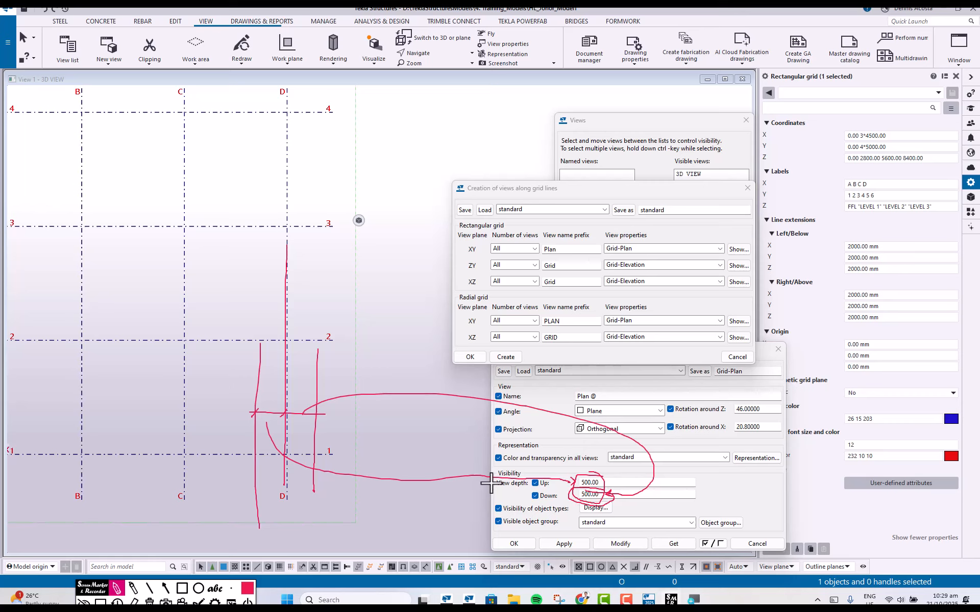
mouse_move(185, 445)
left_mouse_down()
mouse_move(167, 462)
mouse_move(196, 449)
left_mouse_up()
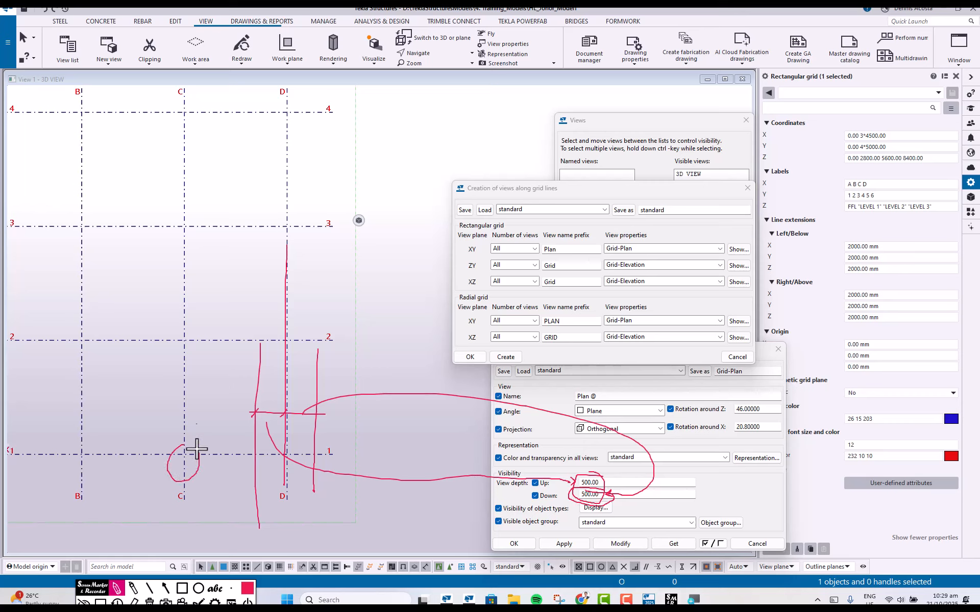
mouse_move(189, 332)
left_mouse_down()
mouse_move(191, 466)
mouse_move(180, 325)
left_mouse_up()
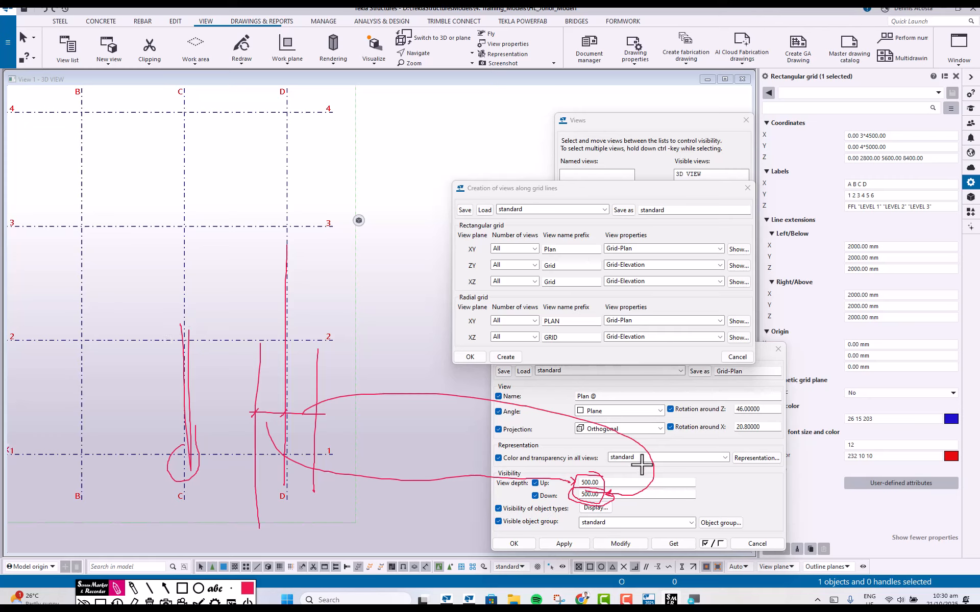
mouse_move(616, 475)
left_mouse_down()
mouse_move(572, 462)
mouse_move(547, 508)
mouse_move(594, 462)
mouse_move(583, 462)
left_mouse_up()
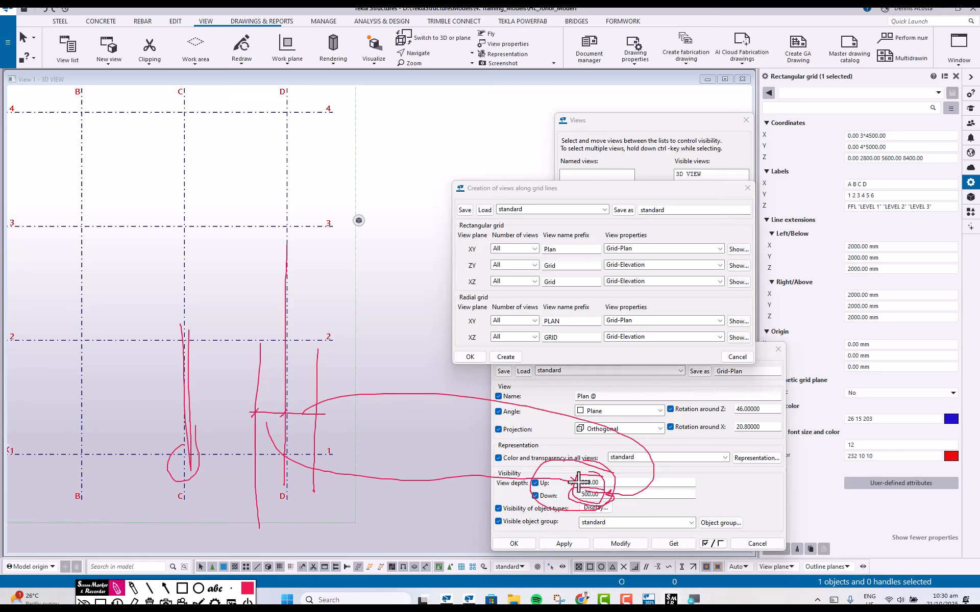
left_click(150, 601)
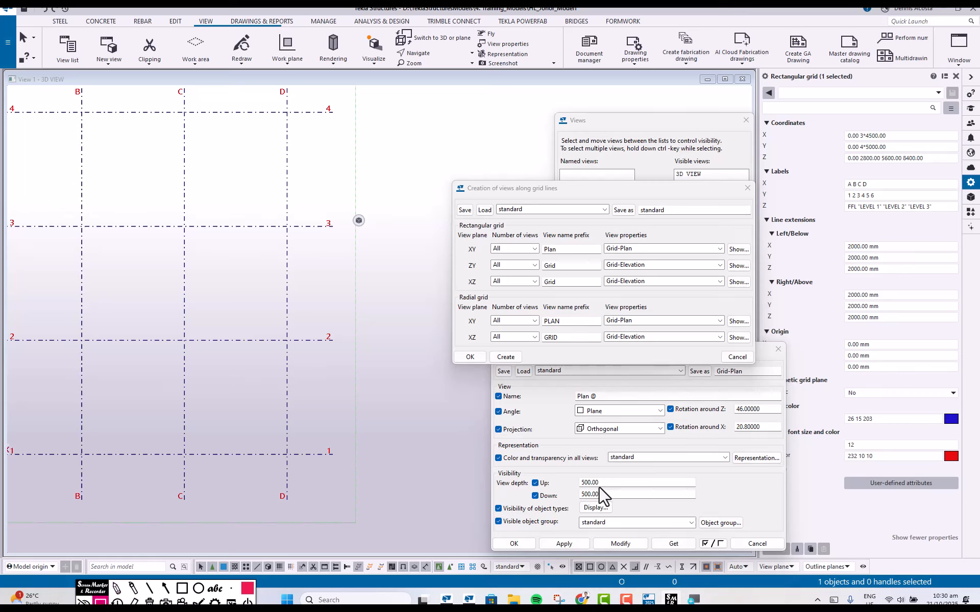
Accept the Grid-Plan view properties and create all Plan and Grid views along the grid lines with the standard settings, closing the dialog.
left_click(513, 543)
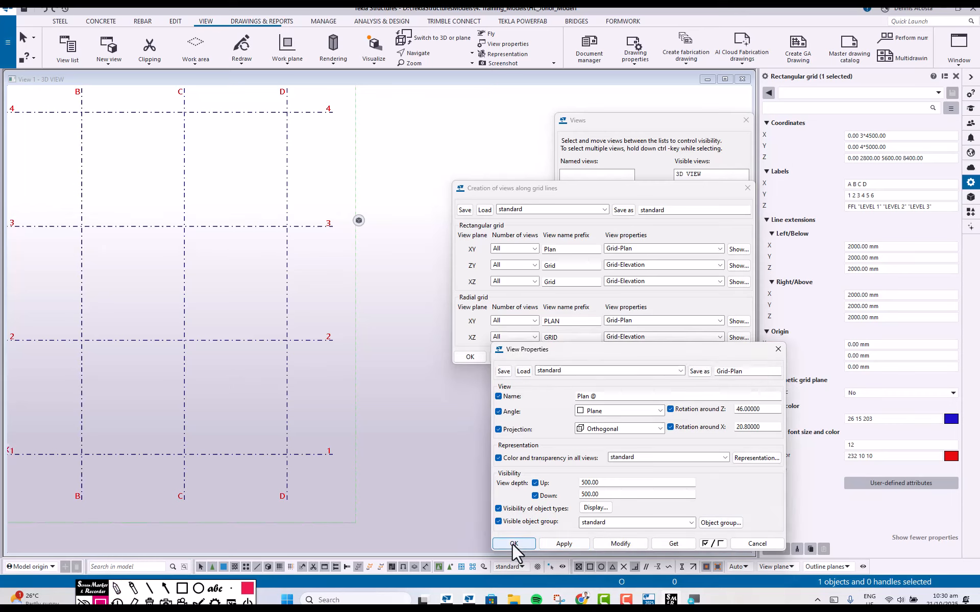
left_click_drag(608, 188, 372, 180)
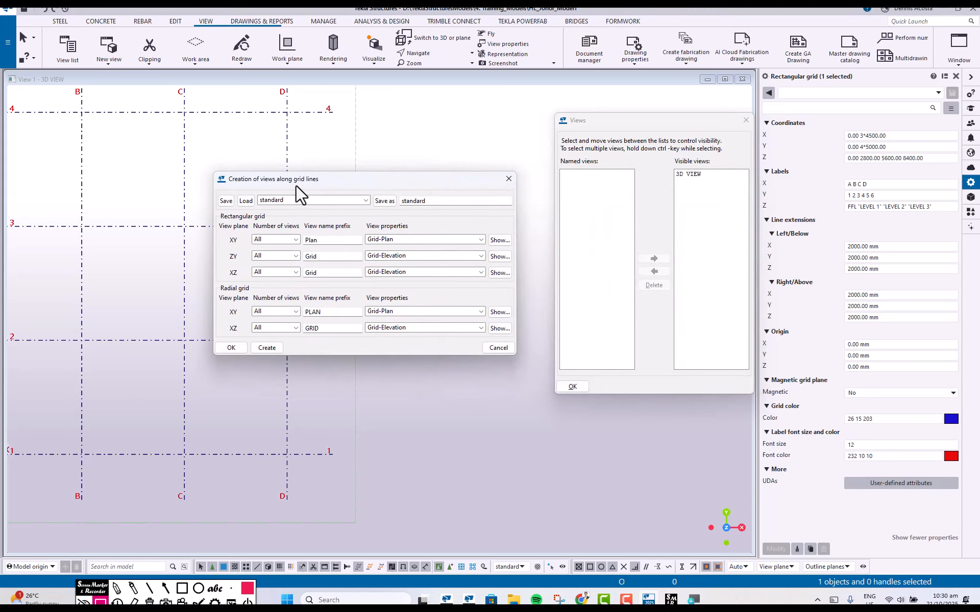
left_click(267, 348)
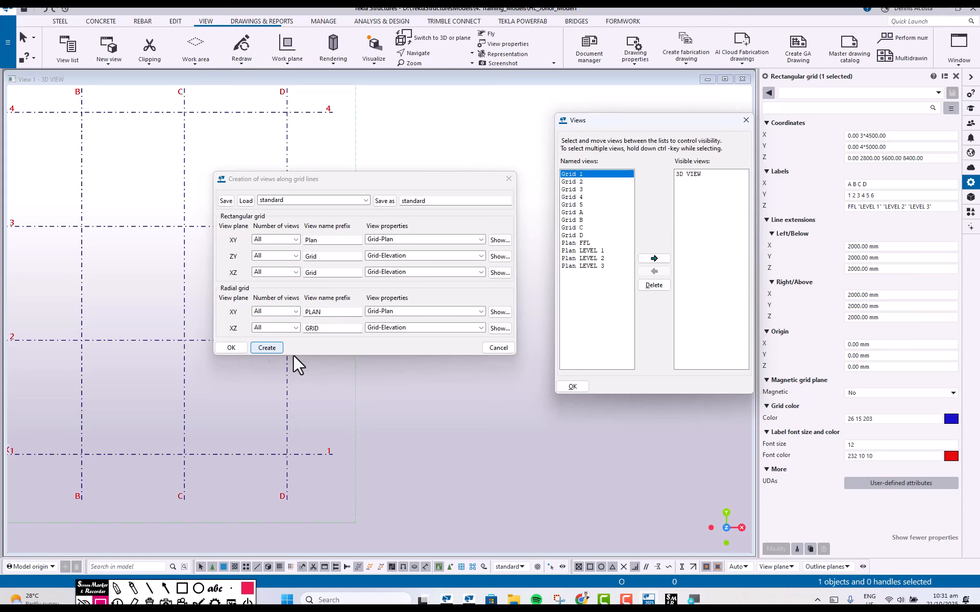
left_click(509, 178)
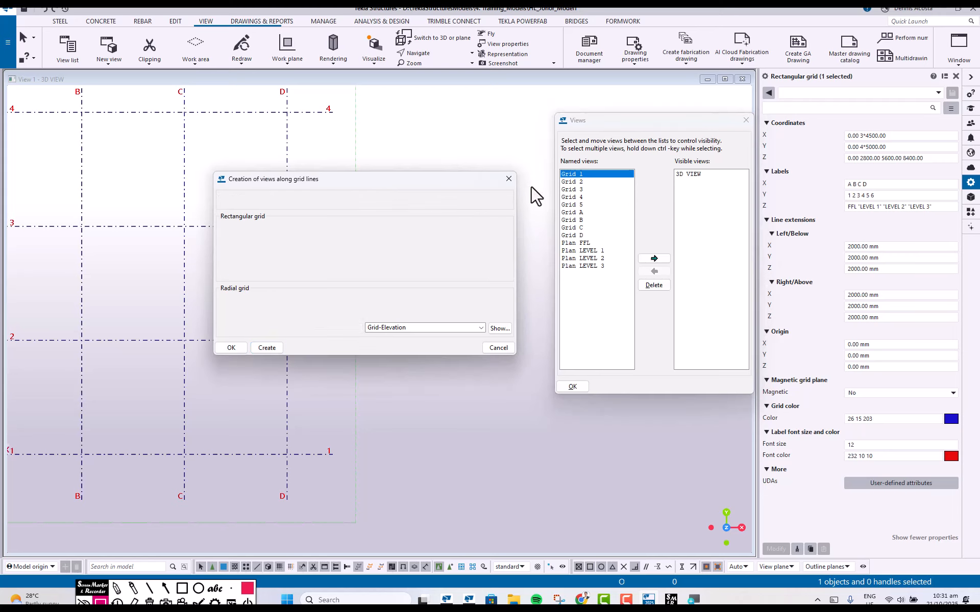
Select all named views from Grid 1 to Plan LEVEL 3 in the list of views.
left_click(595, 175)
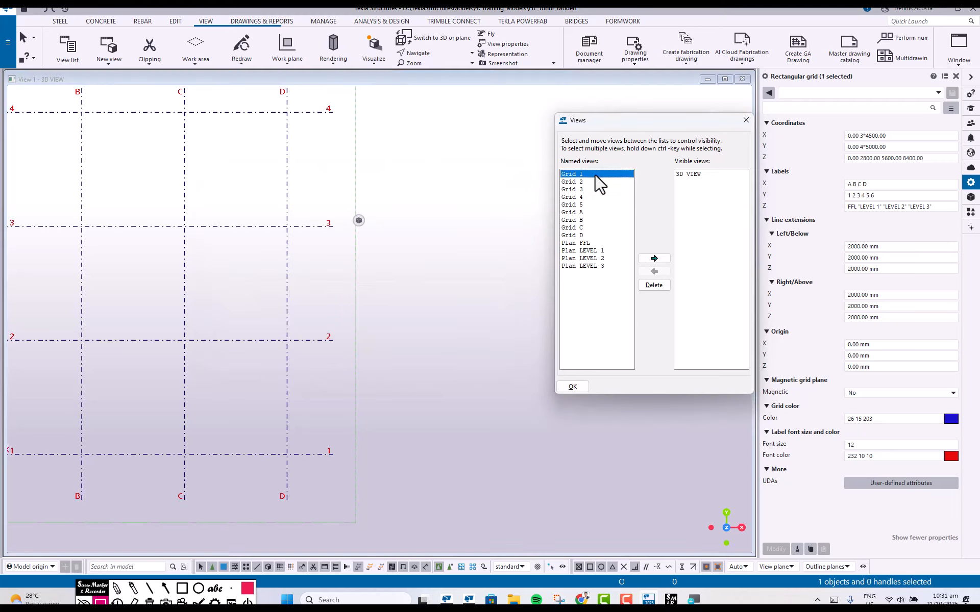
left_click_drag(599, 183, 590, 265)
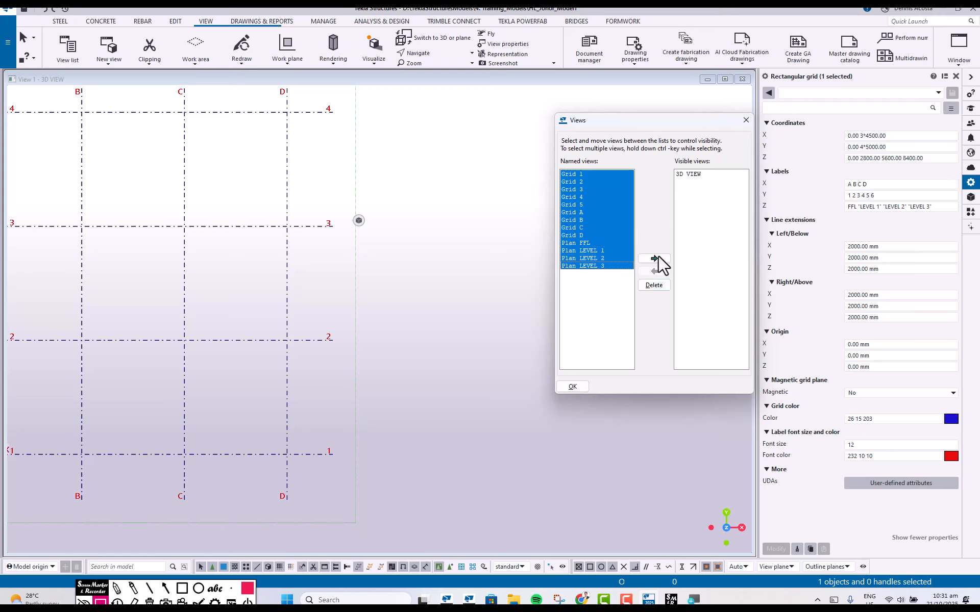
left_click_drag(586, 174, 587, 267)
Reopen the creation of views along grid lines for the grid and generate the full set of views two more times.
right_click(289, 224)
mouse_move(339, 373)
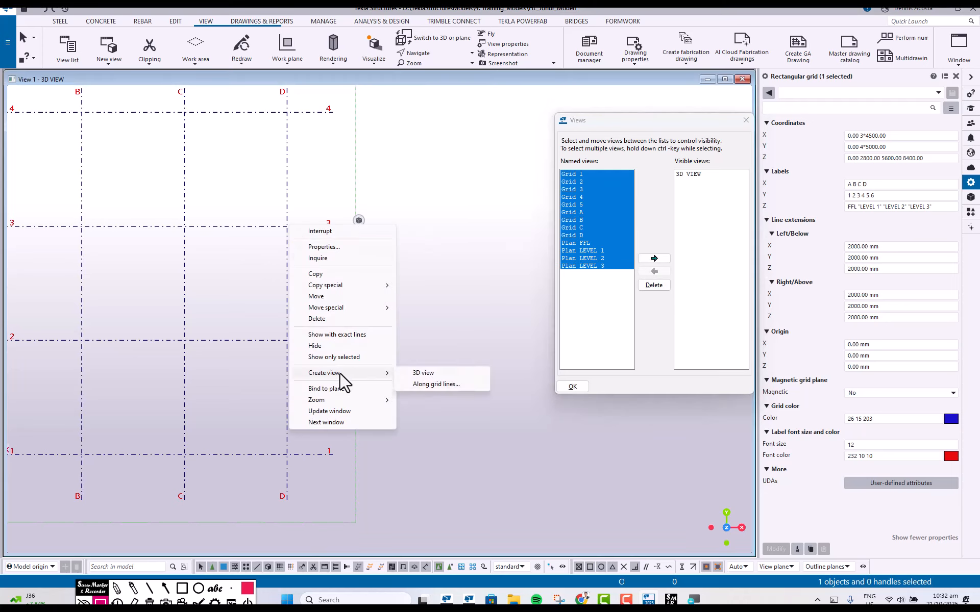
left_click(417, 384)
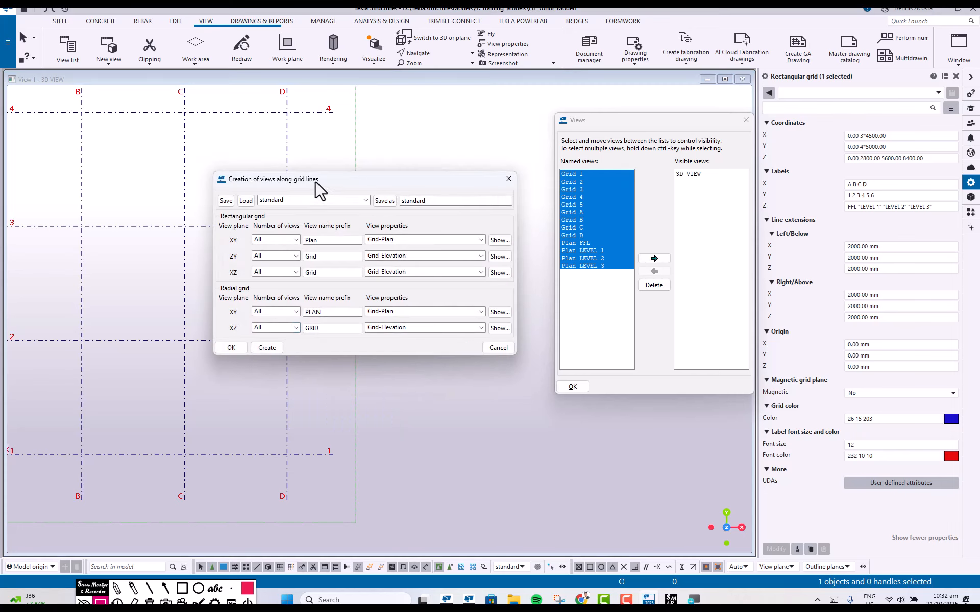
left_click_drag(319, 182, 224, 151)
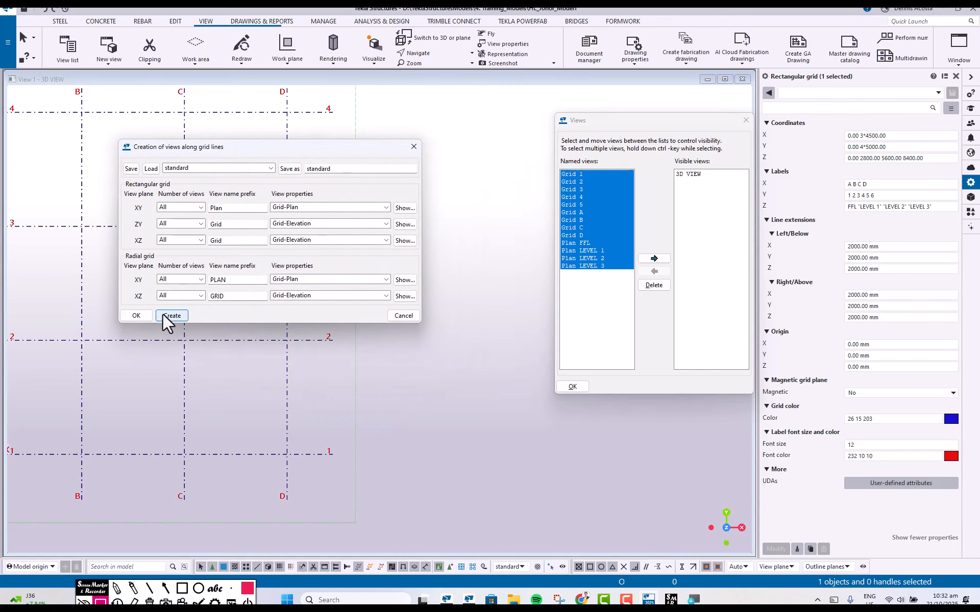
left_click(171, 315)
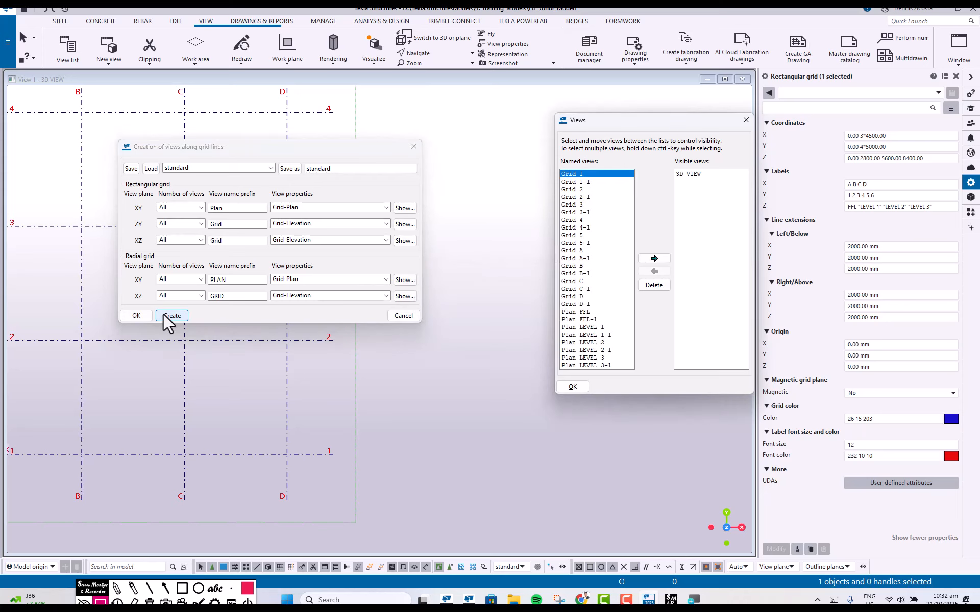
left_click(163, 313)
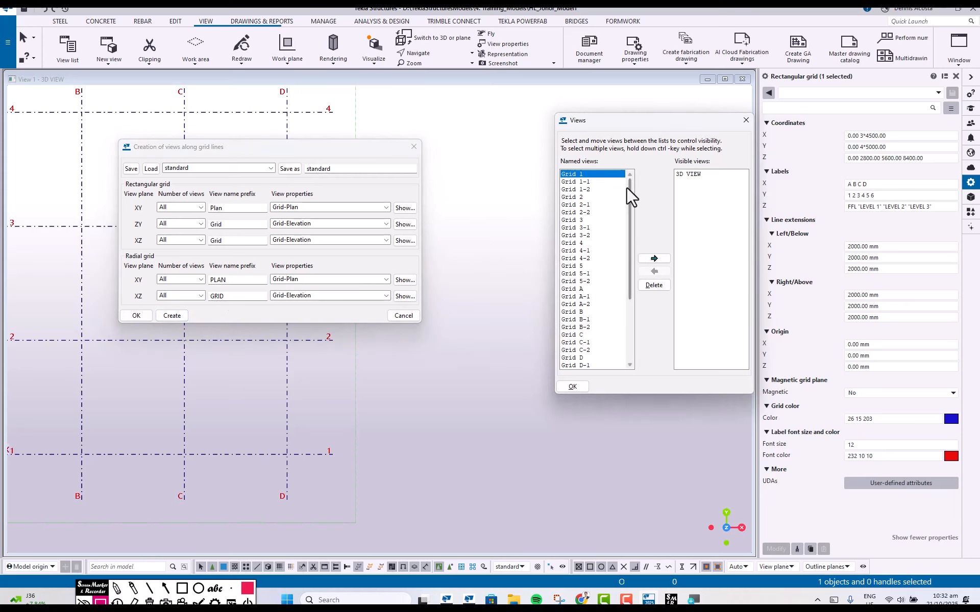
Delete all named views from Grid 1 to Plan LEVEL 3-2, keeping only the visible 3D VIEW.
left_click_drag(627, 186, 622, 159)
left_click(589, 183)
left_click(589, 187)
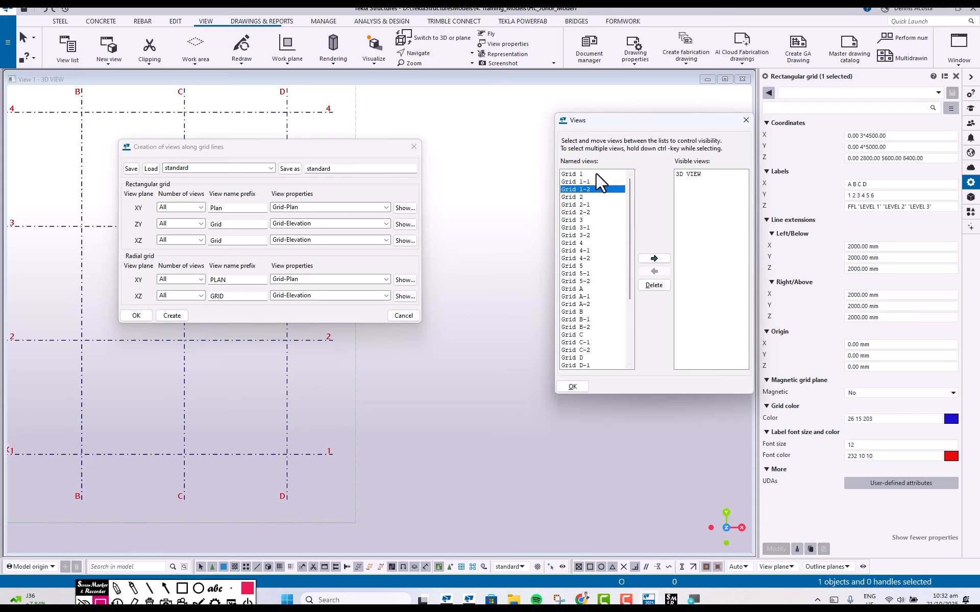
left_click_drag(596, 172, 620, 427)
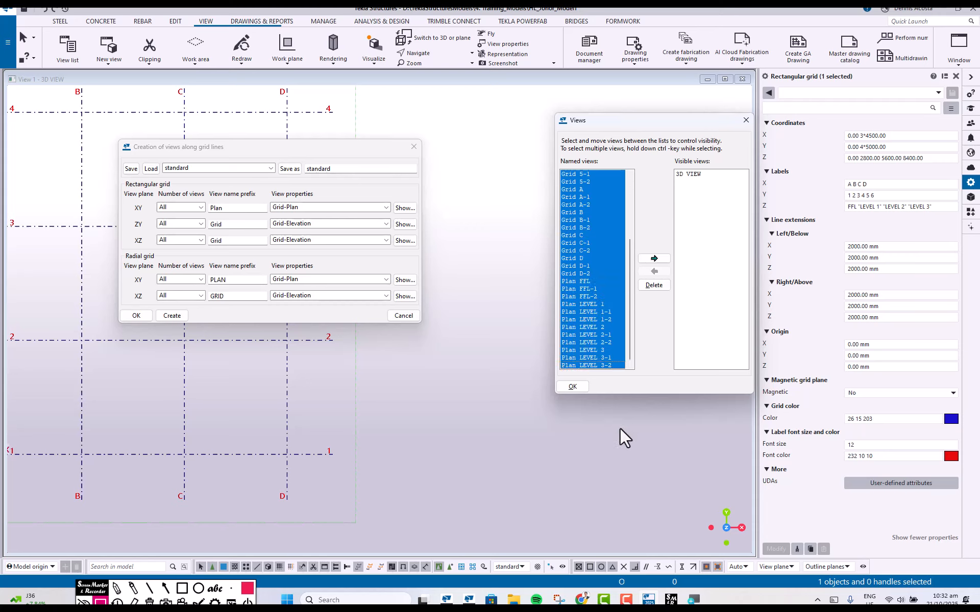
left_click(654, 285)
left_click(466, 320)
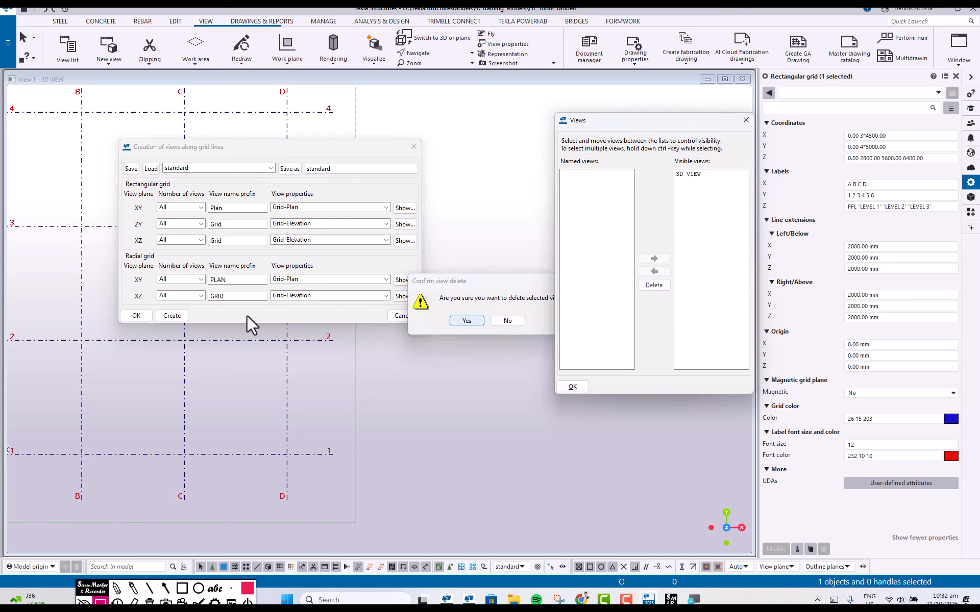
Create the full set of views along the grid lines, close the creation dialog, and try to make all the named views visible.
left_click(164, 314)
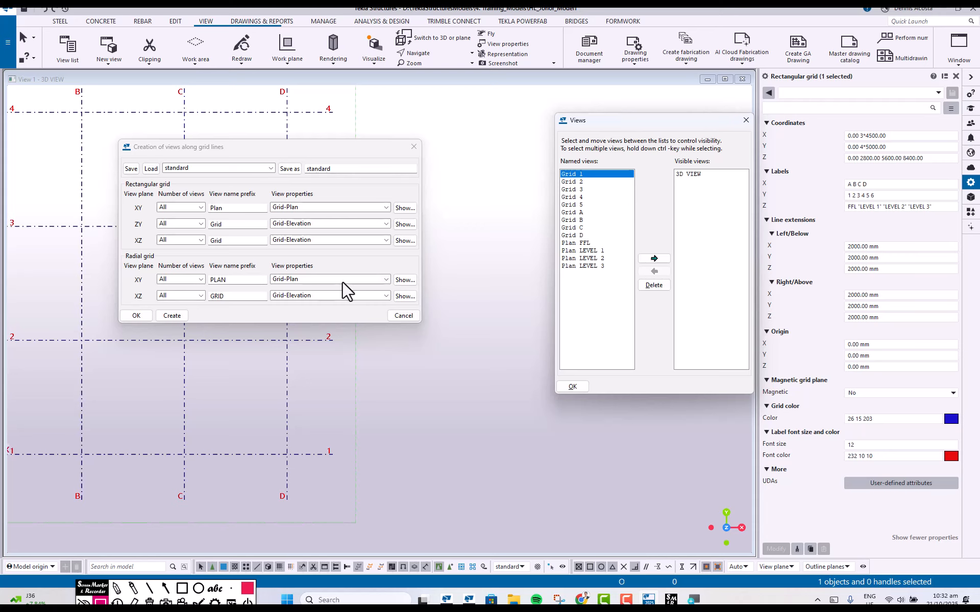
left_click(414, 146)
left_click_drag(568, 174, 584, 276)
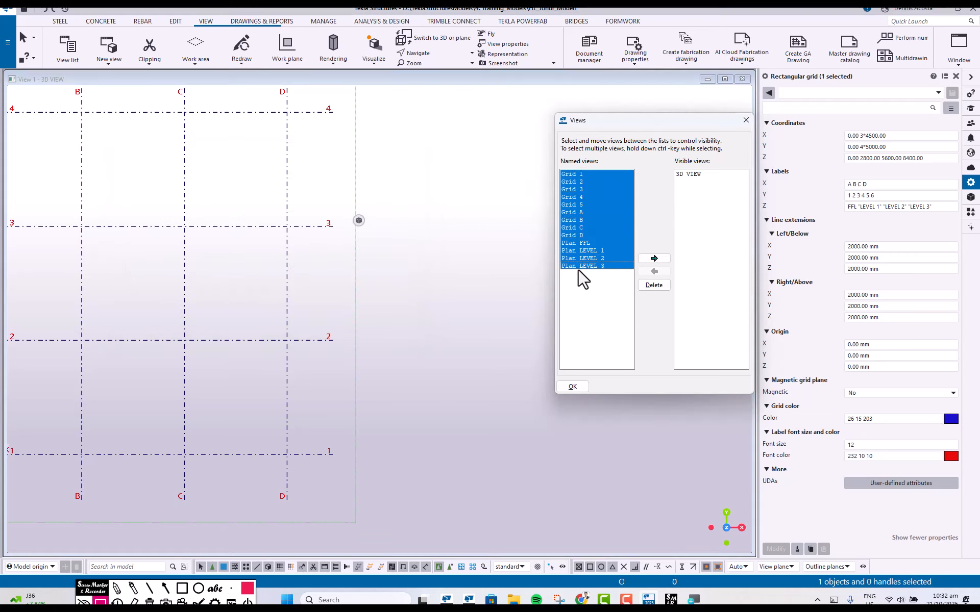
left_click(655, 258)
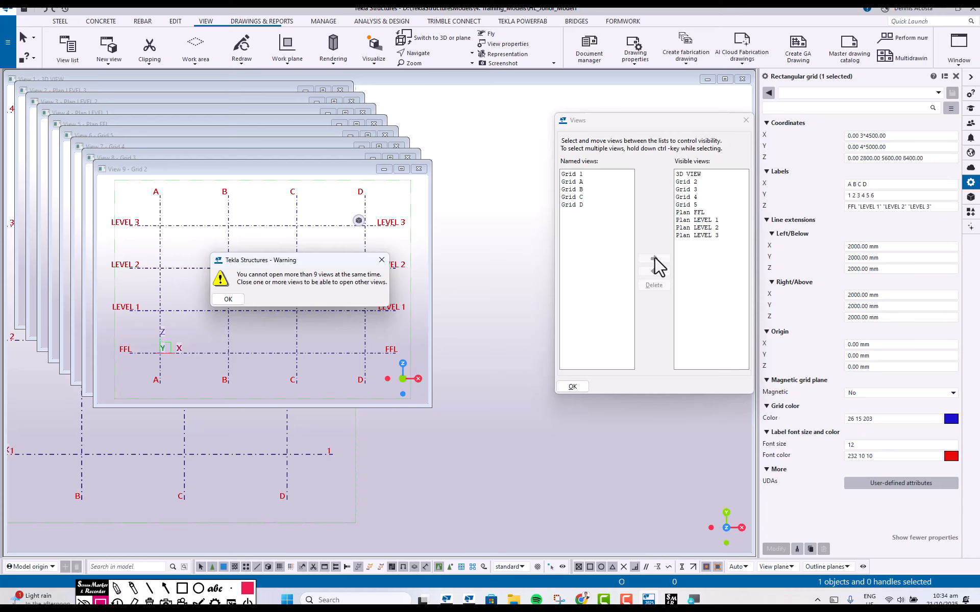
left_click(228, 299)
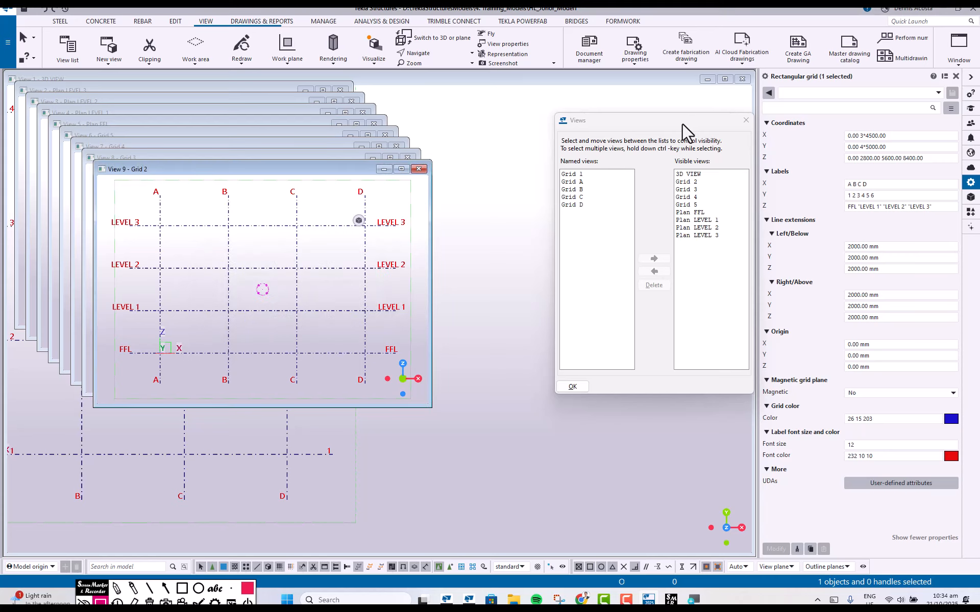
Hide the Plan LEVEL 1, 2 and 3 views and try to make Grid 1, Grid A, Grid B and Grid C visible instead.
left_click_drag(682, 123, 699, 123)
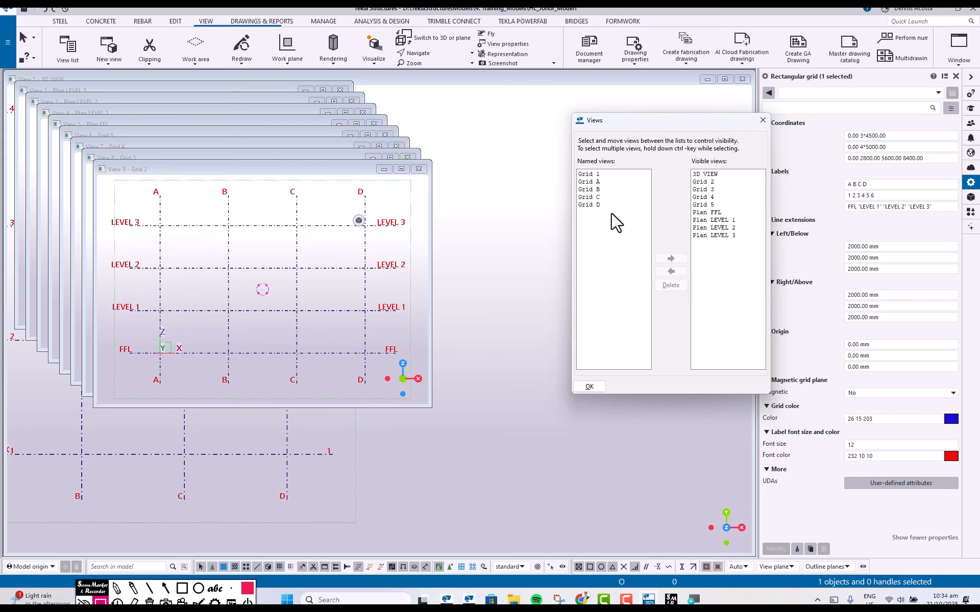
left_click_drag(732, 219, 739, 244)
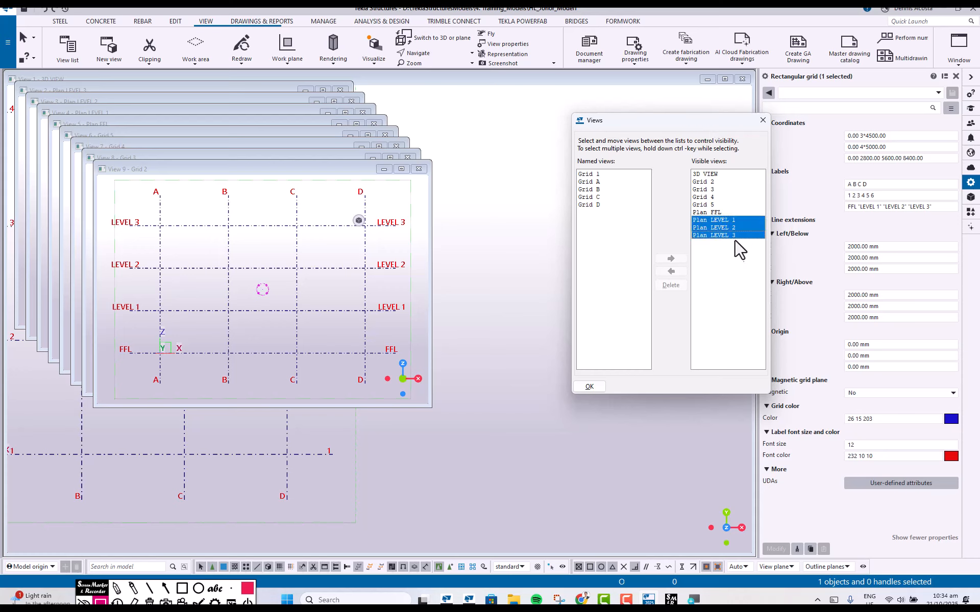
left_click(672, 271)
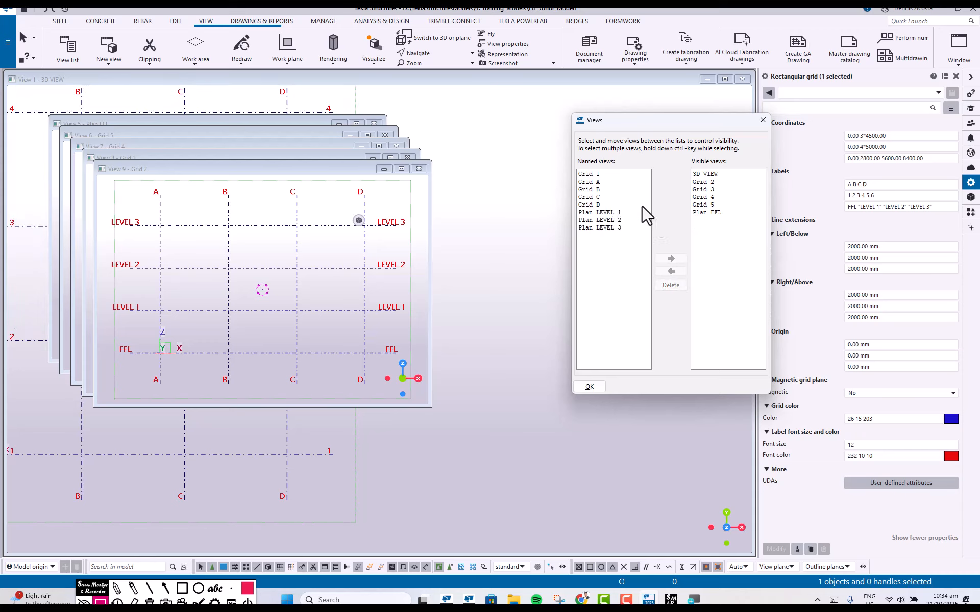
left_click_drag(615, 175, 592, 200)
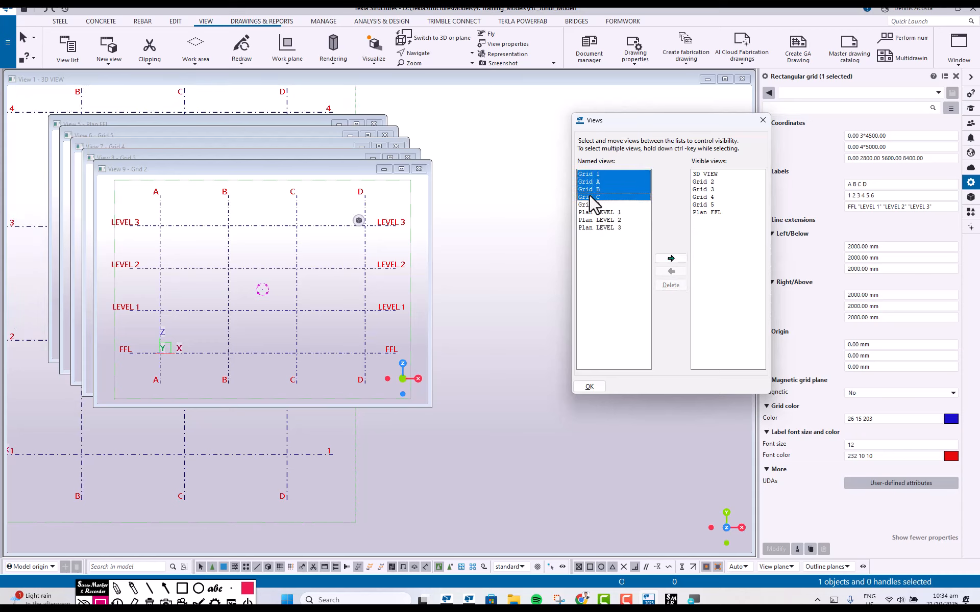
left_click(671, 258)
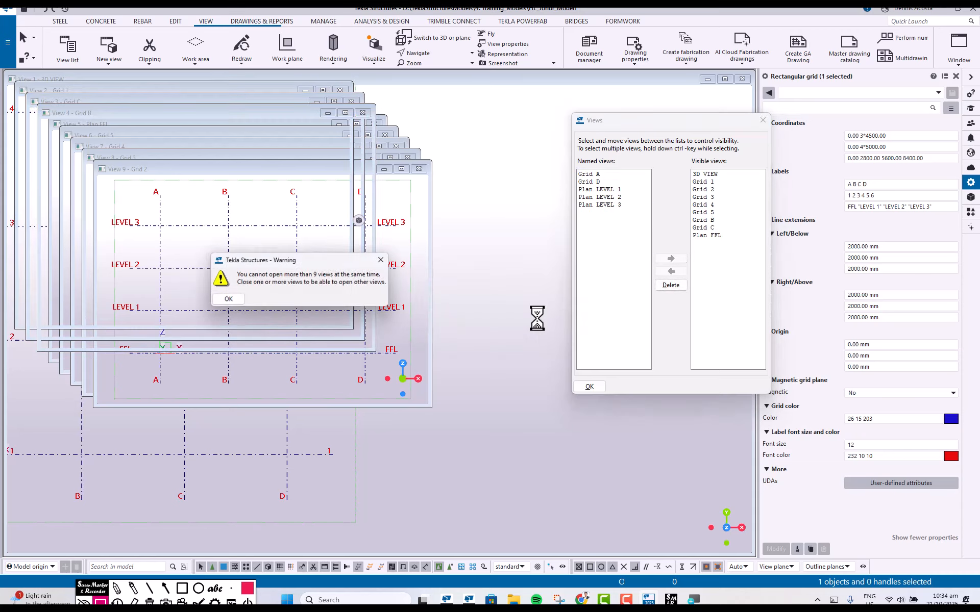
left_click(228, 299)
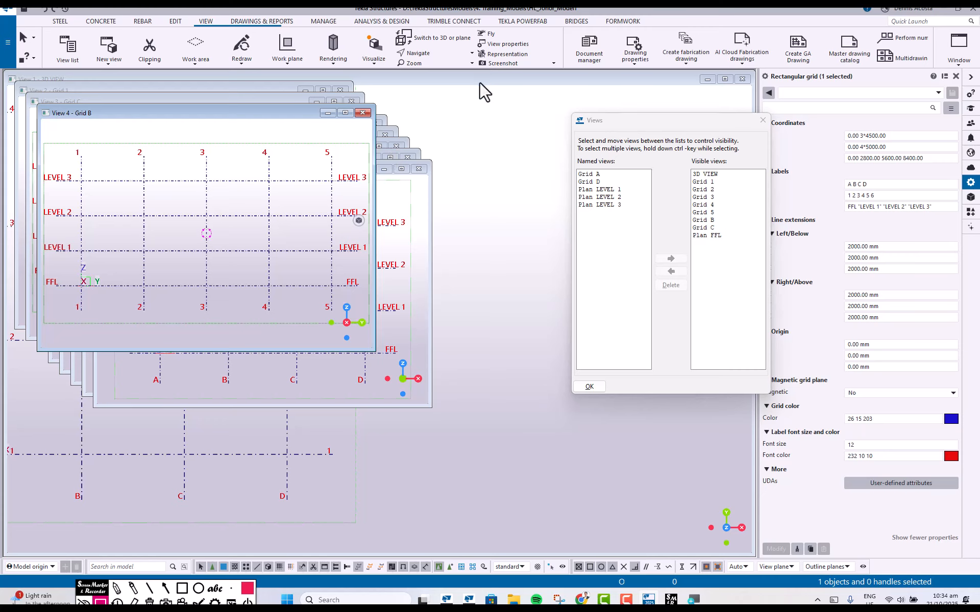
Tile all open view windows vertically and move the Views dialog clear of the modelling area.
left_click_drag(675, 120, 843, 249)
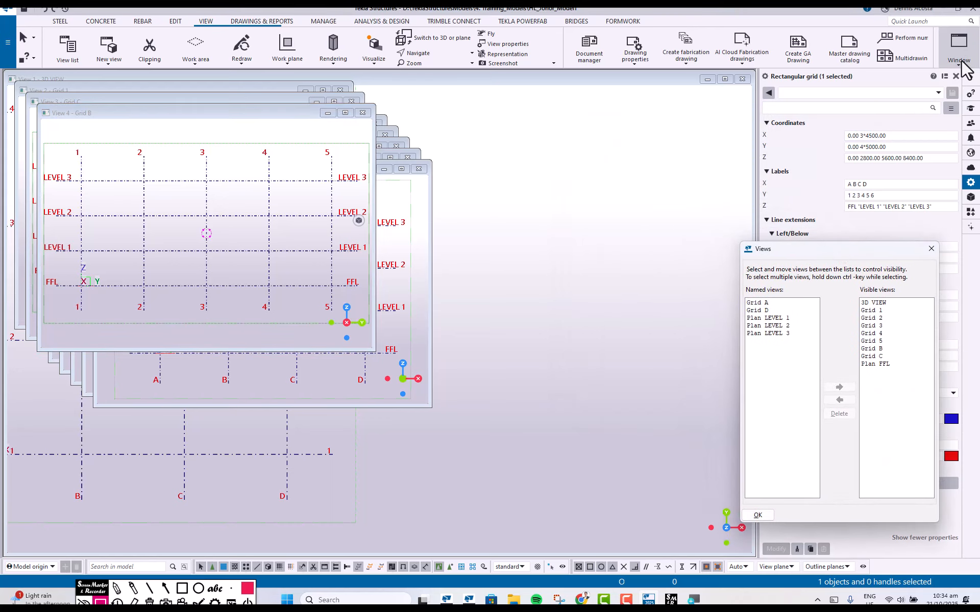
left_click(961, 60)
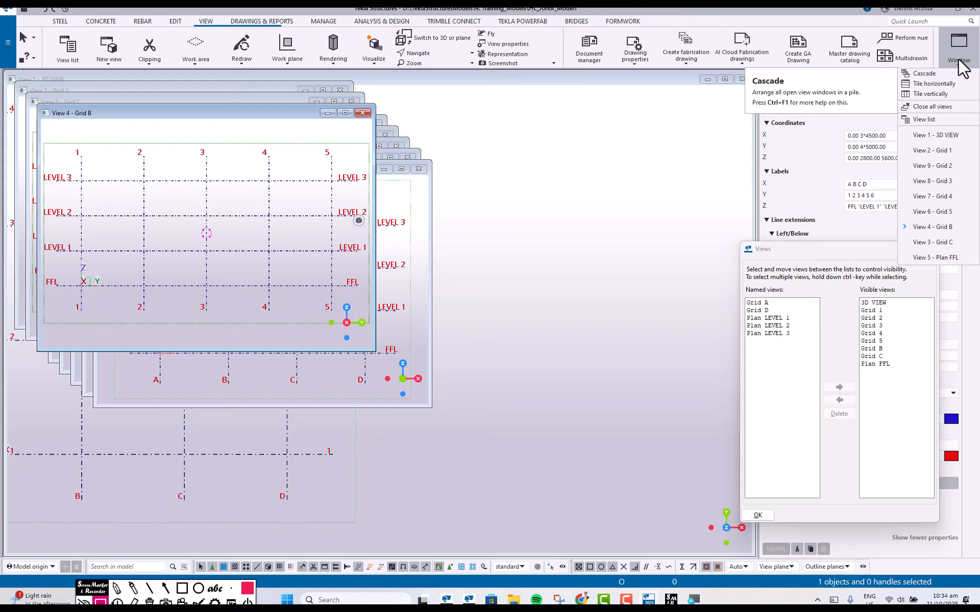
left_click(937, 94)
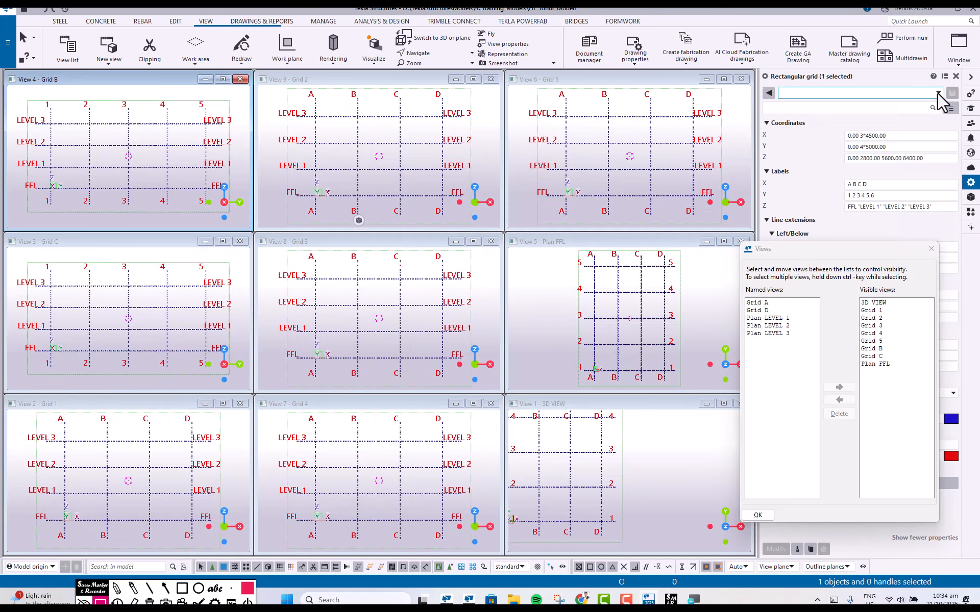
left_click_drag(830, 249, 869, 217)
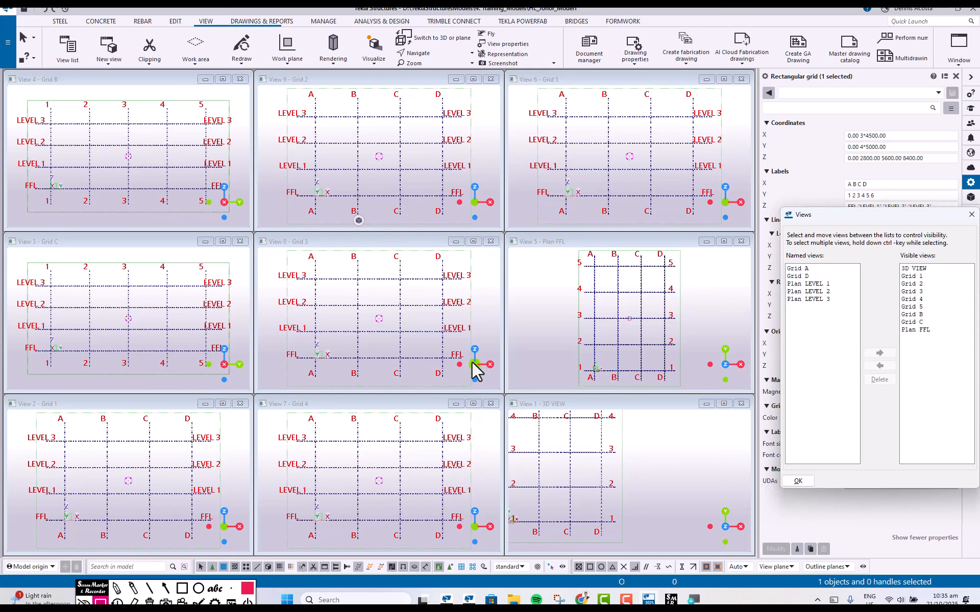
left_click_drag(847, 216, 813, 214)
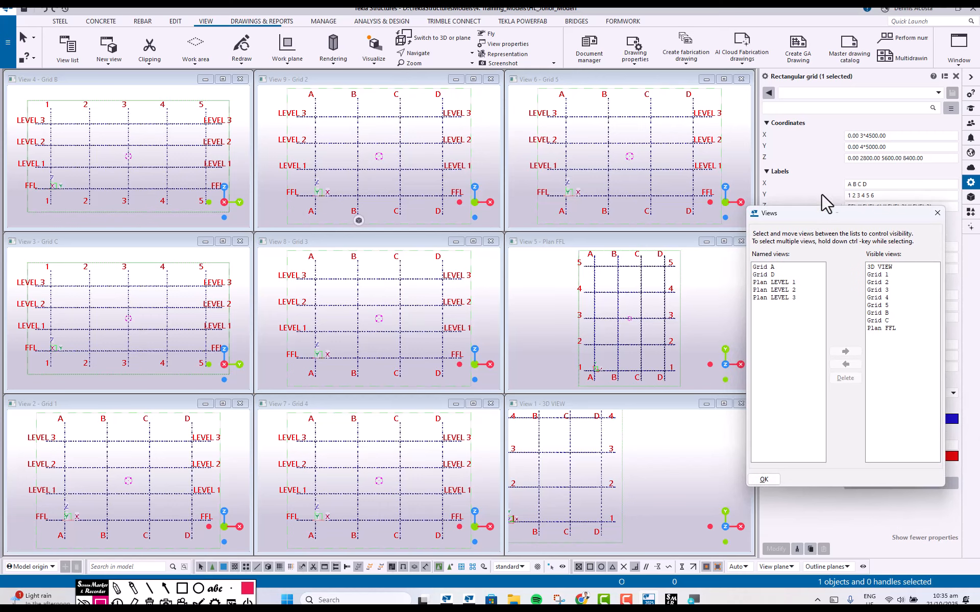
Close all open views at once and dismiss the Views dialog.
left_click(958, 60)
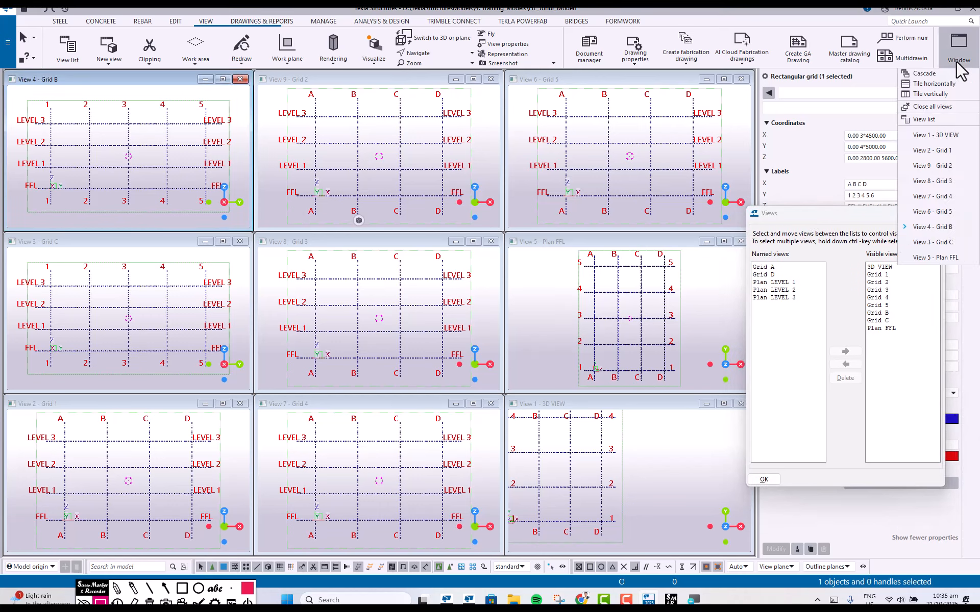
left_click(932, 107)
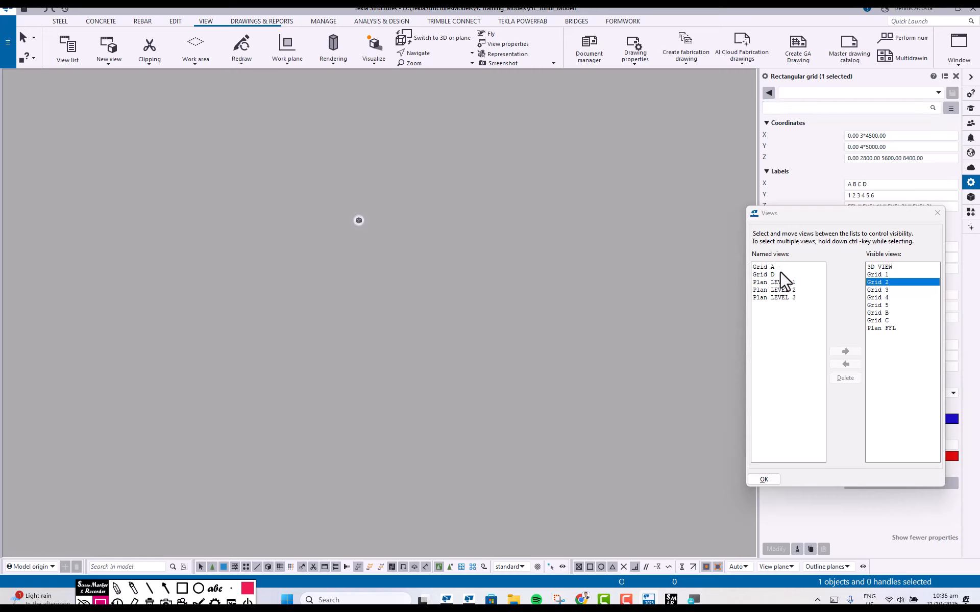
left_click(931, 211)
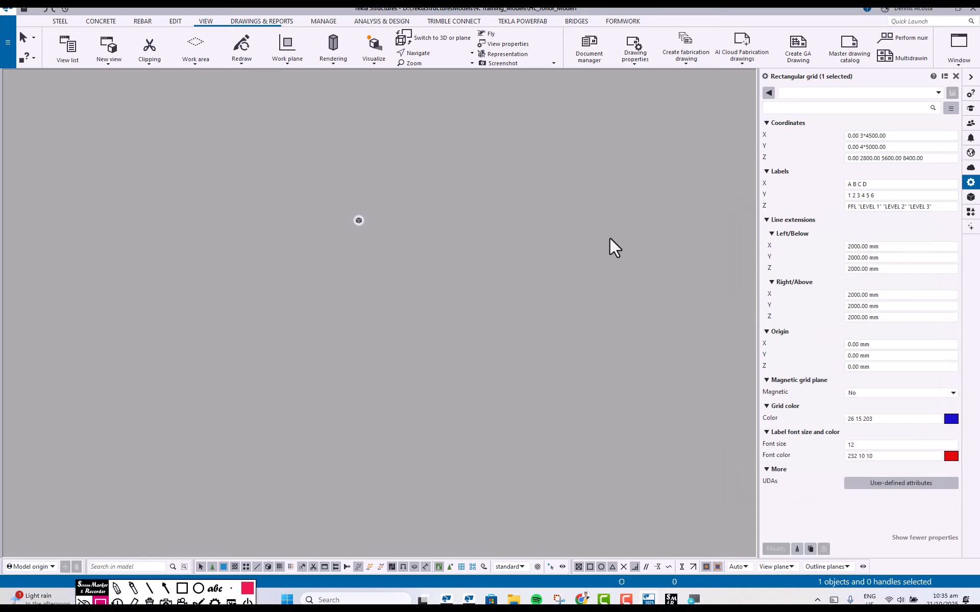
Reopen the list of views, make only 3D VIEW visible, tile it horizontally and close the list.
key("ctrl+i")
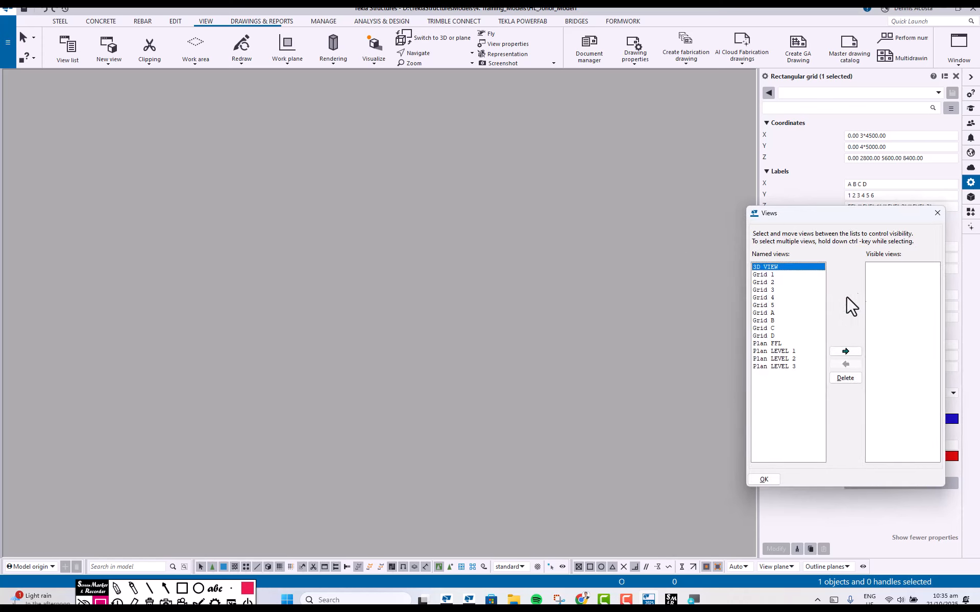
double_click(777, 267)
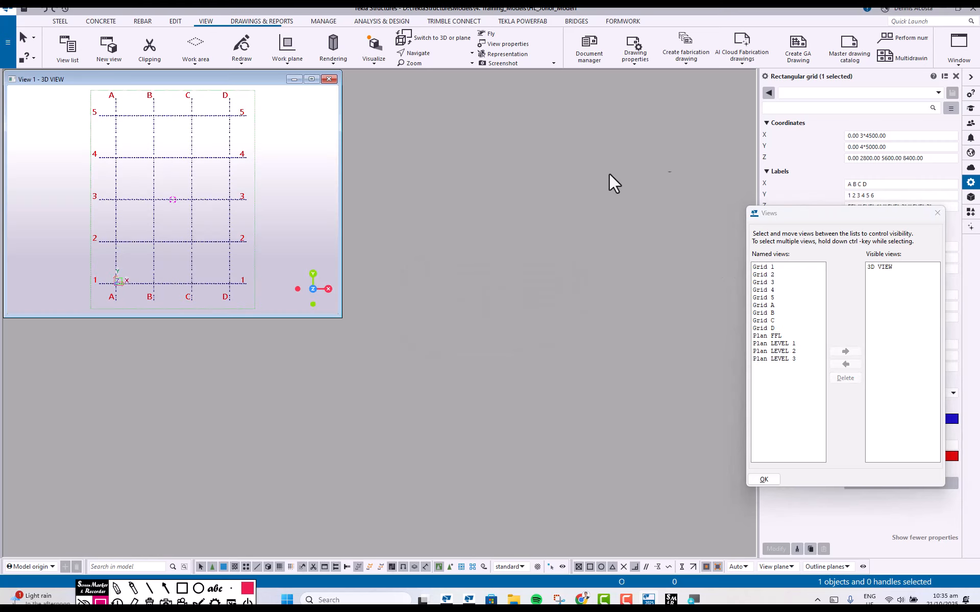
left_click(958, 61)
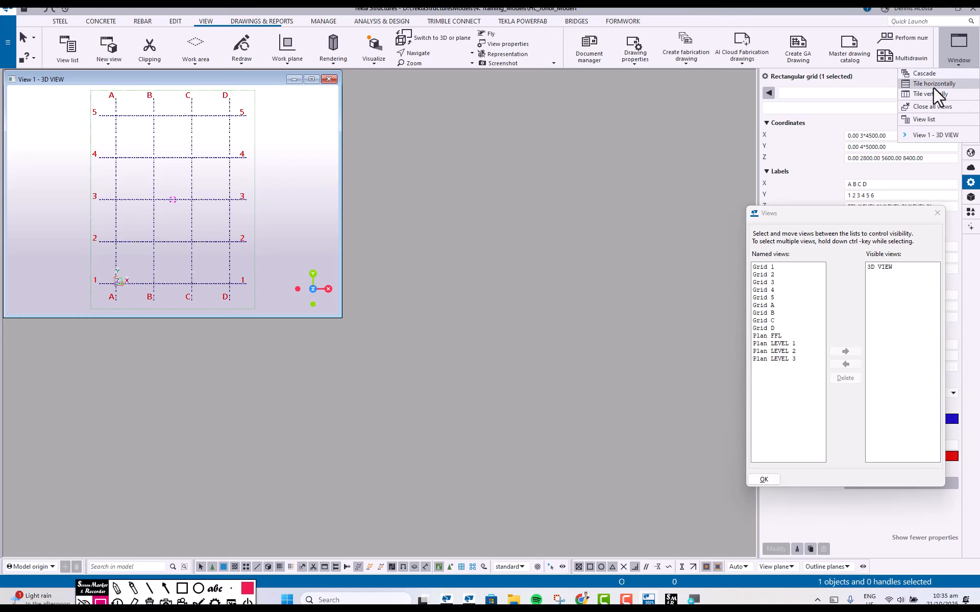
left_click(933, 84)
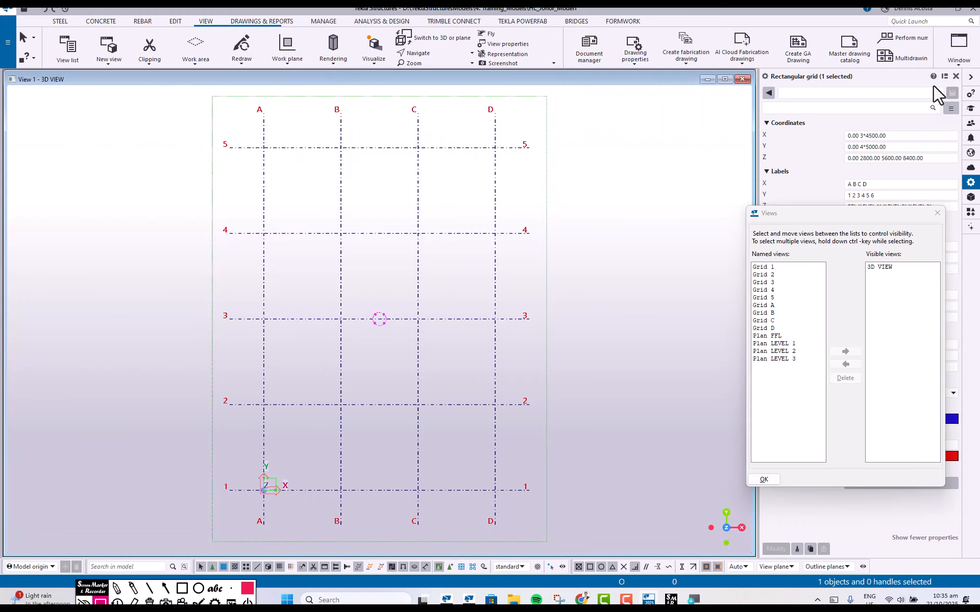
left_click(937, 213)
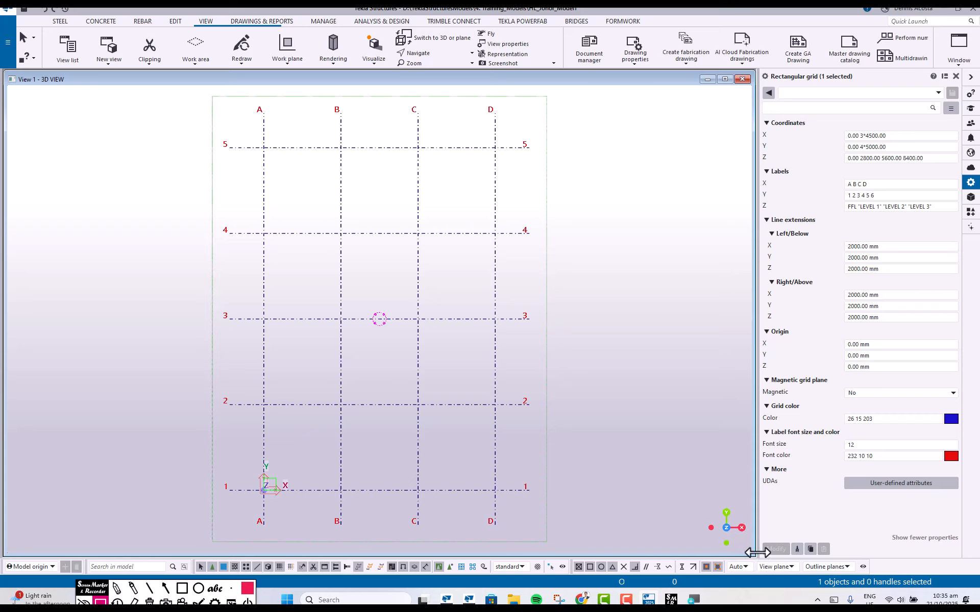
Shrink the 3D VIEW window and tile it again so it fills the modelling area.
left_click_drag(753, 553, 329, 250)
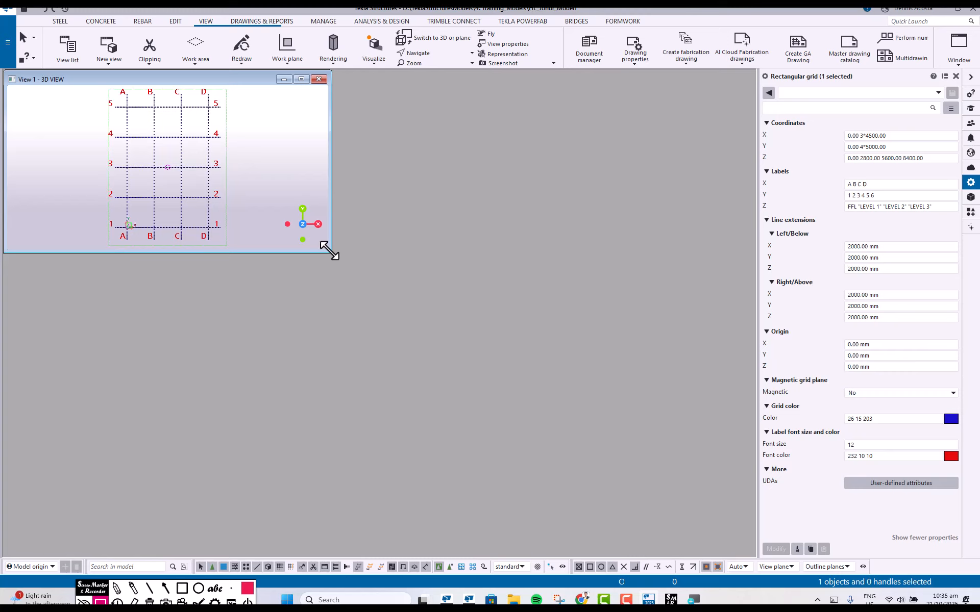
left_click(967, 59)
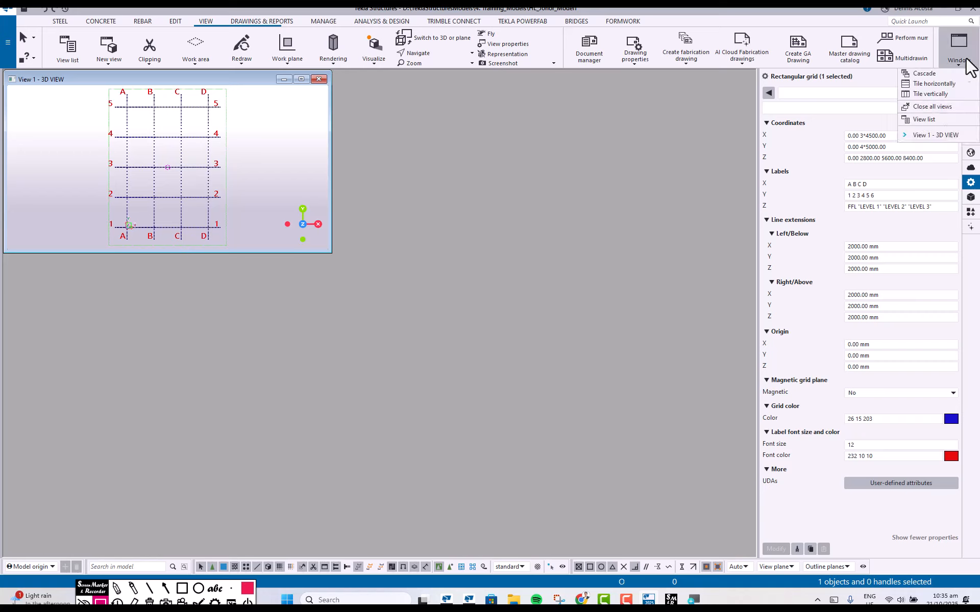
left_click(565, 179)
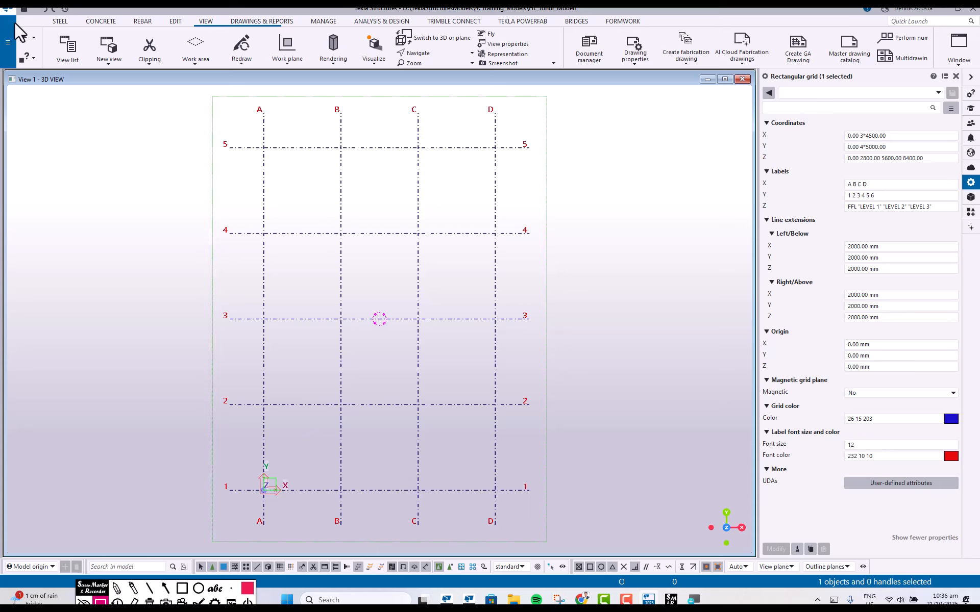
Try to open the keyboard shortcuts customization in the settings and clear the grid selection.
left_click(8, 51)
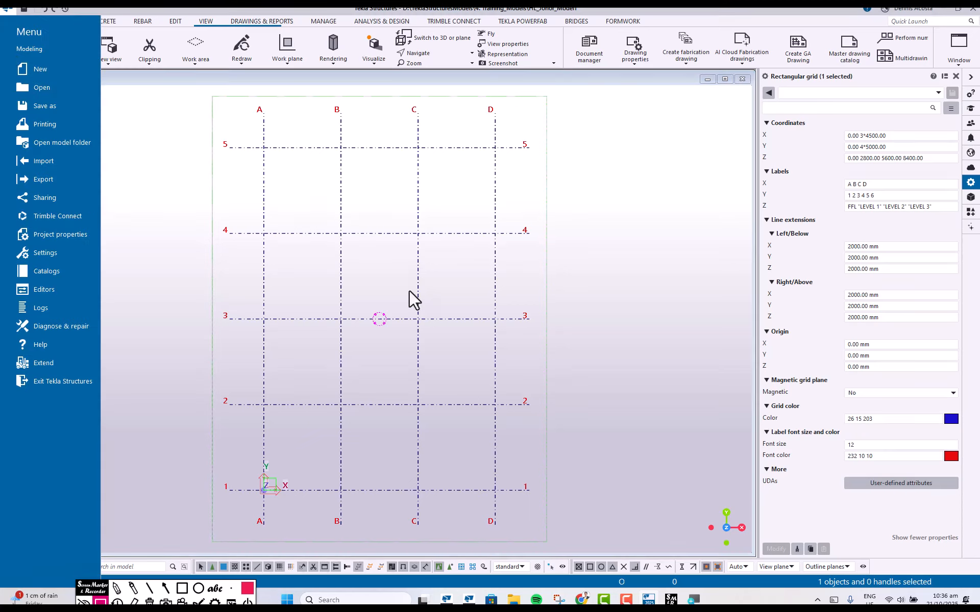
left_click(69, 251)
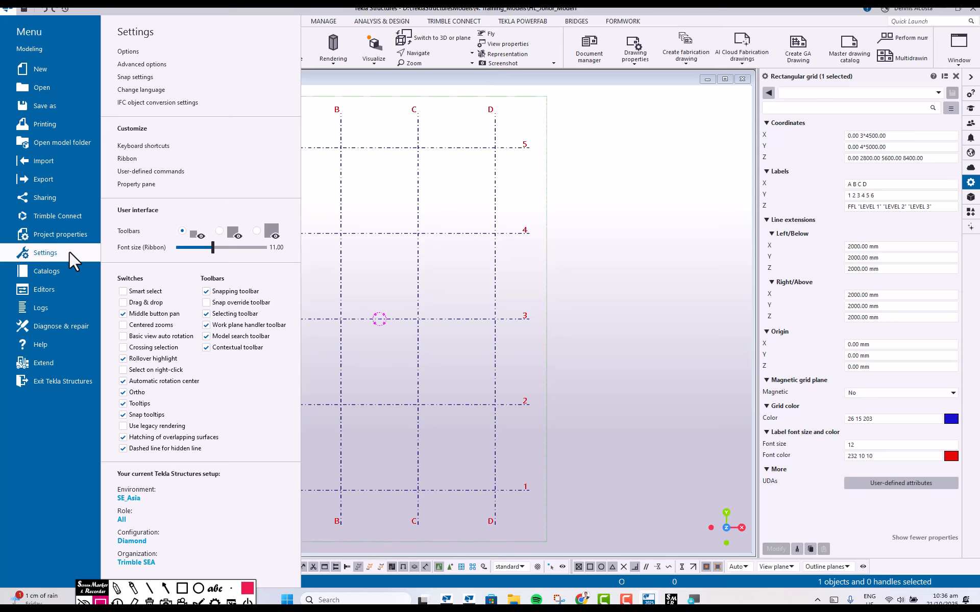
left_click(169, 146)
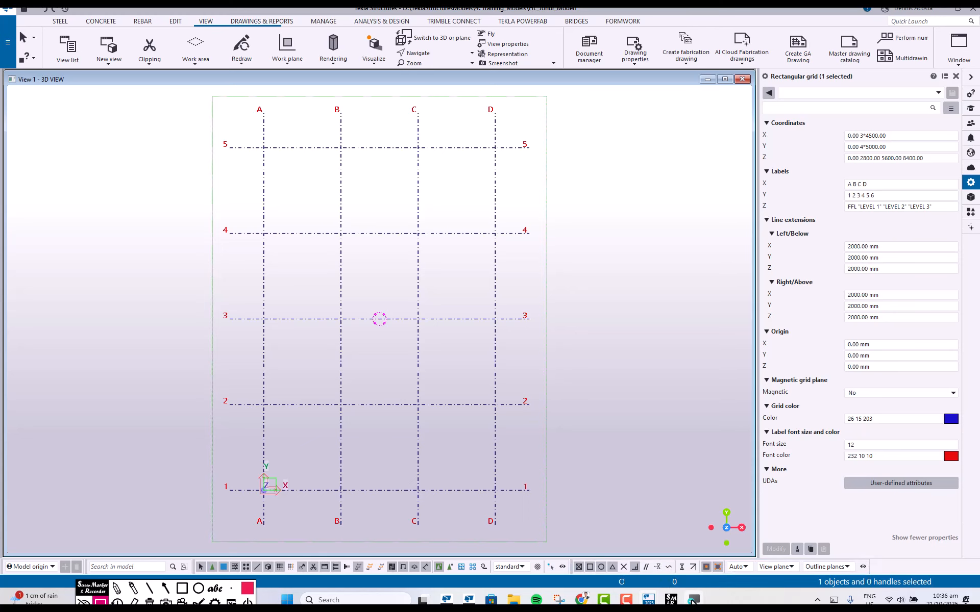
left_click(537, 388)
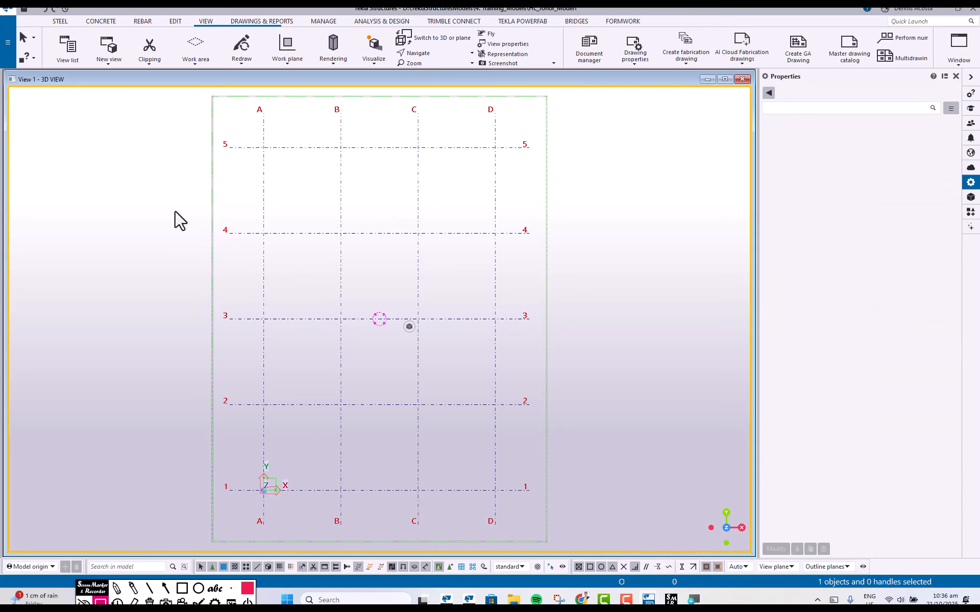
Retry opening the keyboard shortcuts customization and close the Magnifier window.
left_click(11, 40)
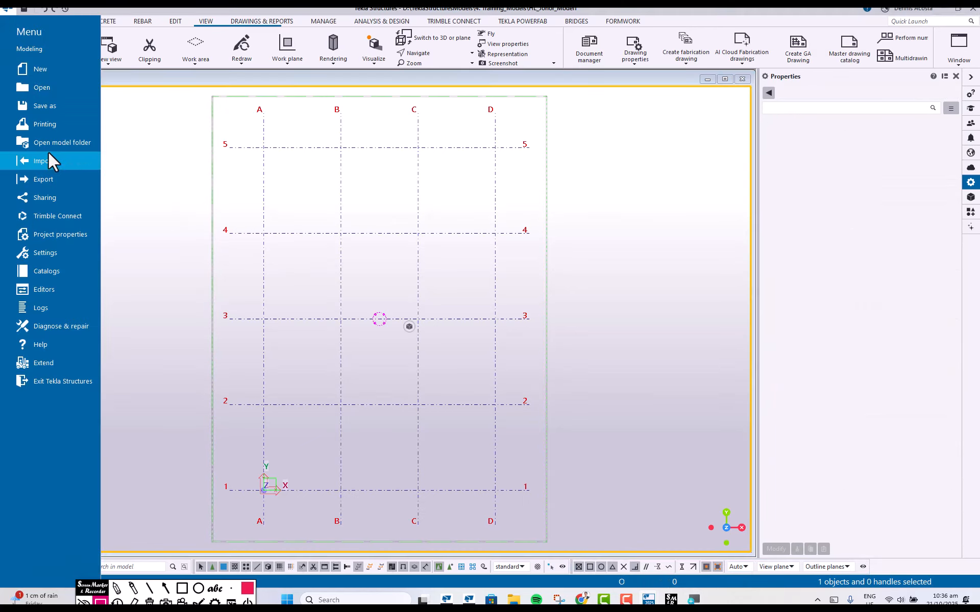
left_click(62, 252)
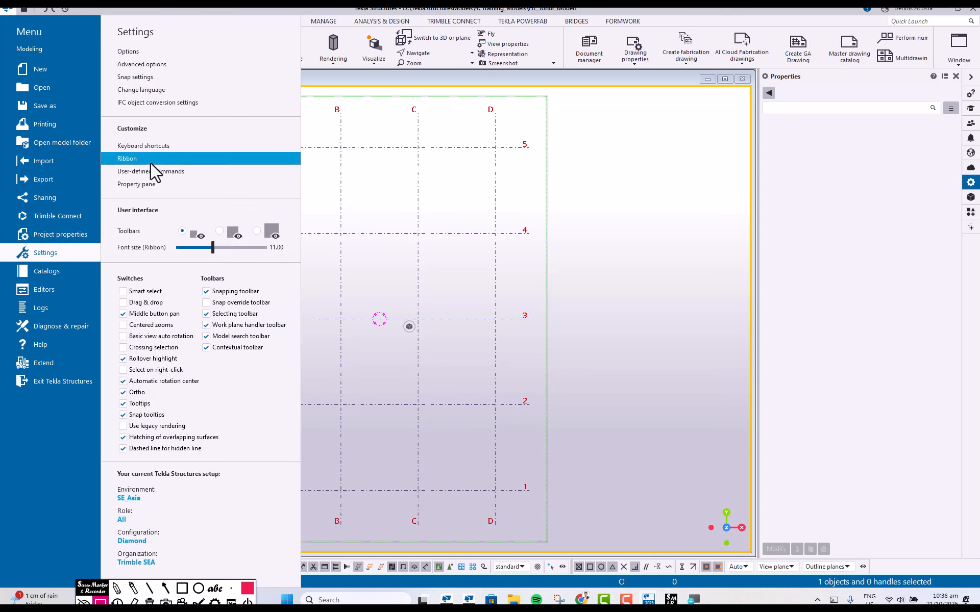
left_click(146, 145)
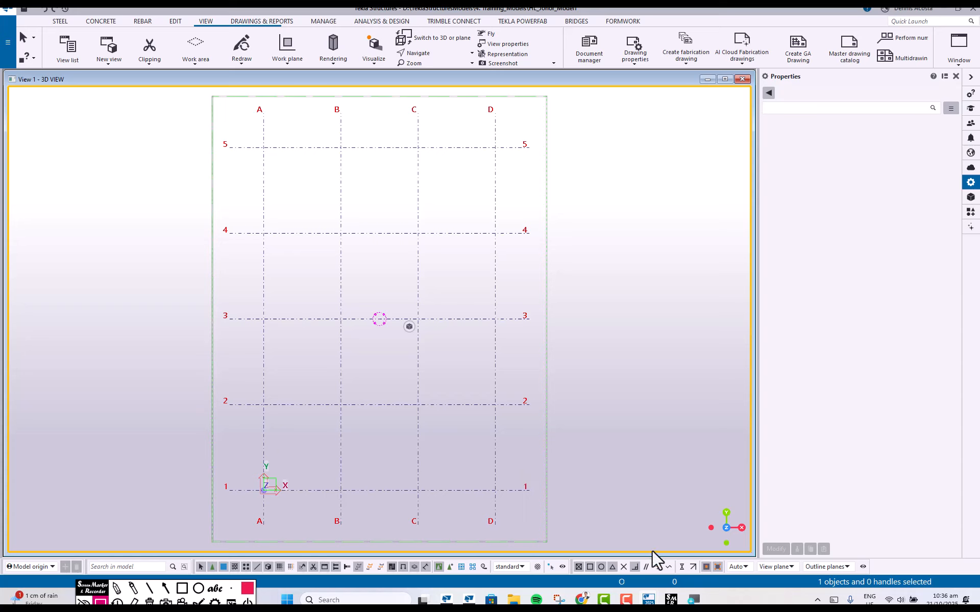
left_click(693, 600)
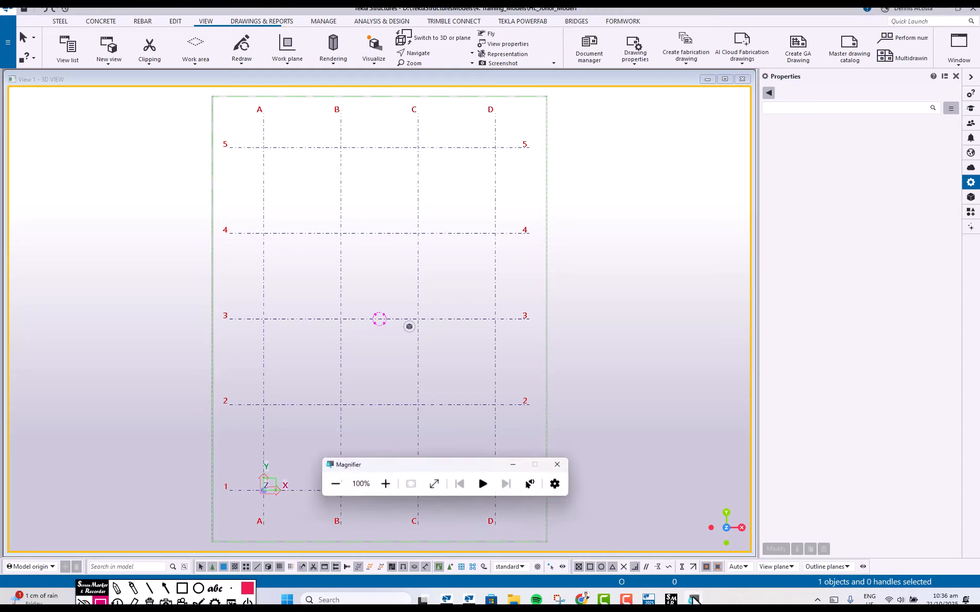
left_click(555, 459)
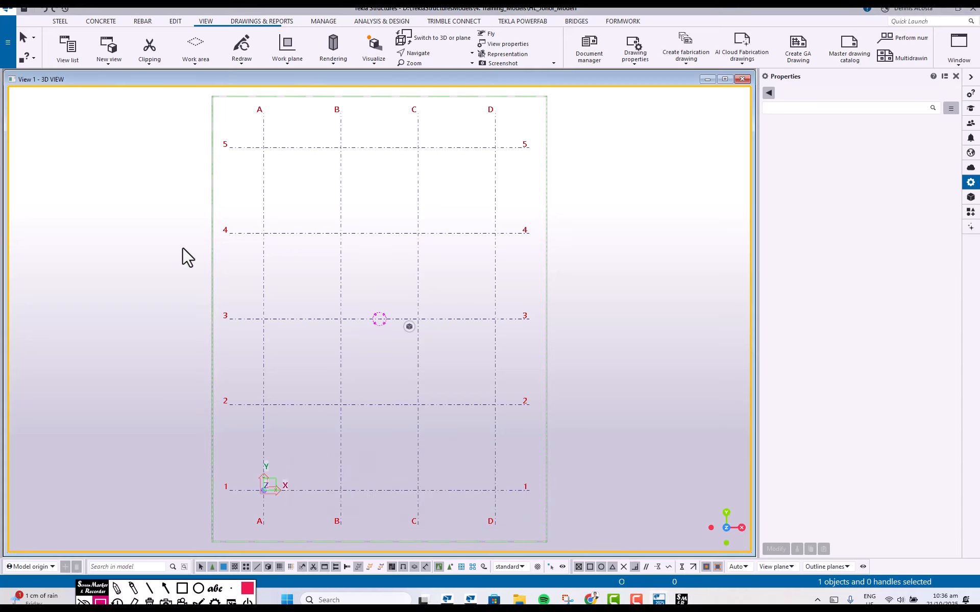
Bring the hidden Keyboard shortcuts window on screen by maximizing it, and restore it as a floating window over the model view.
scroll(300, 341, "down", 1)
scroll(405, 420, "up", 1)
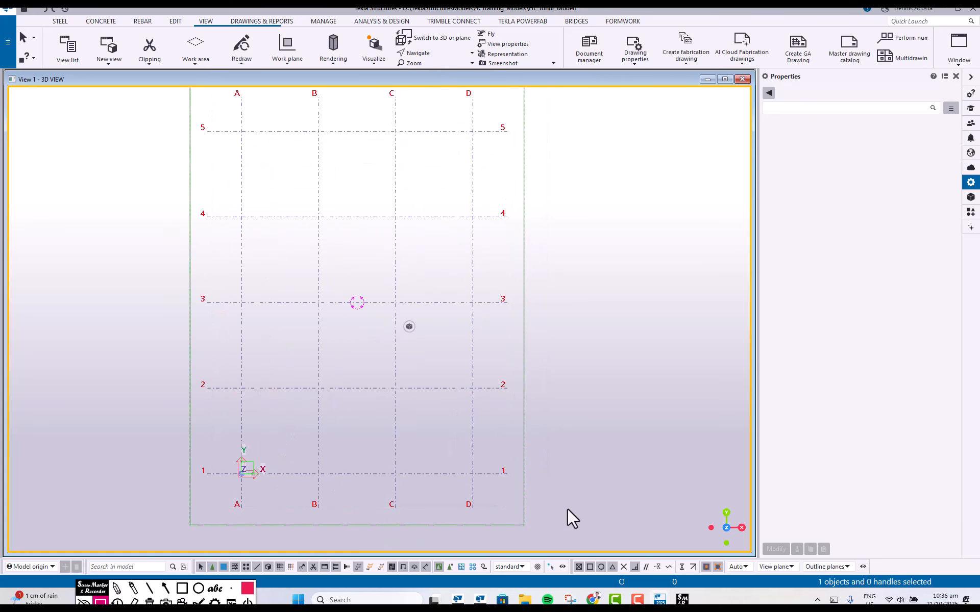
mouse_move(660, 599)
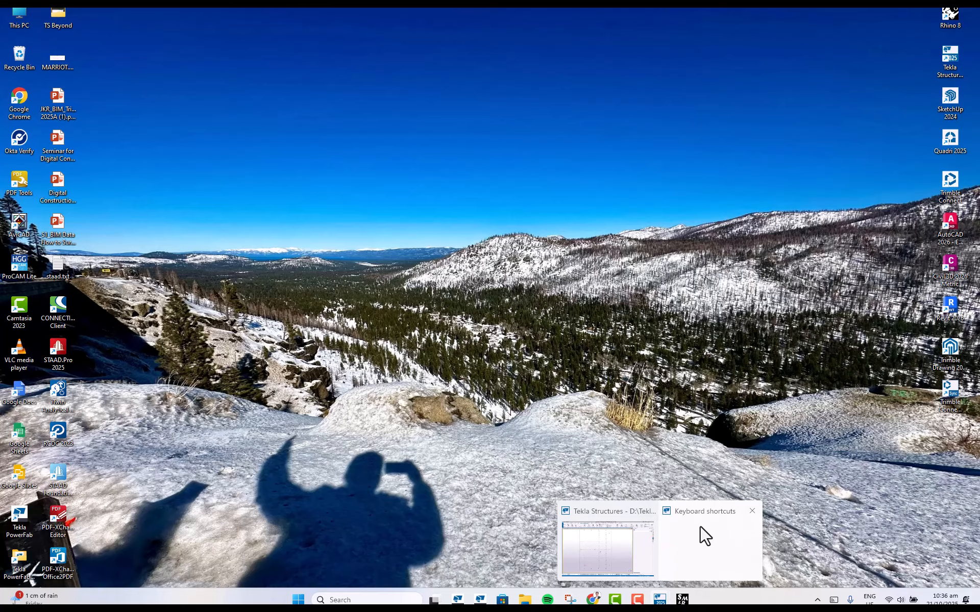
left_click(700, 527)
mouse_move(659, 600)
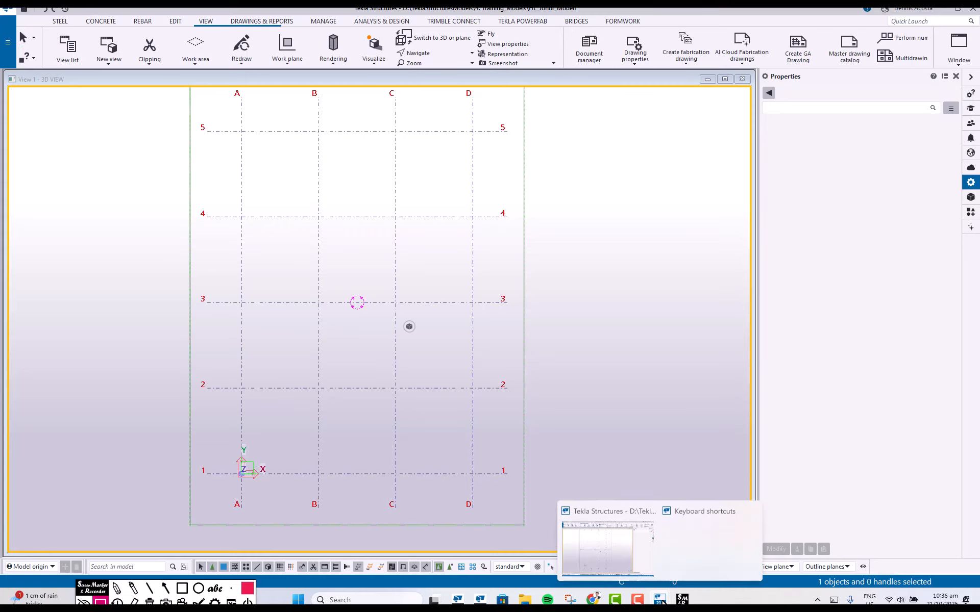
left_click(700, 538)
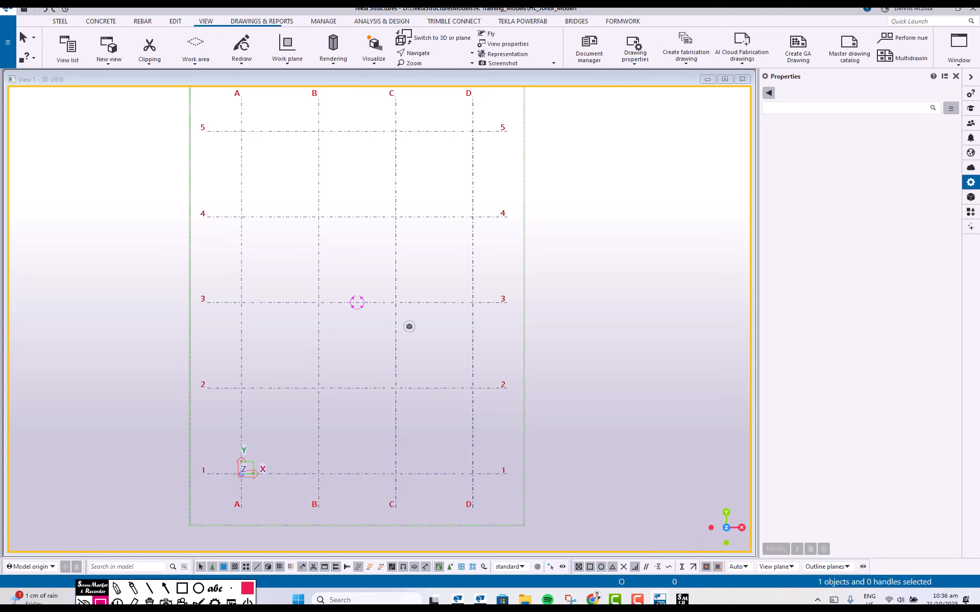
mouse_move(660, 599)
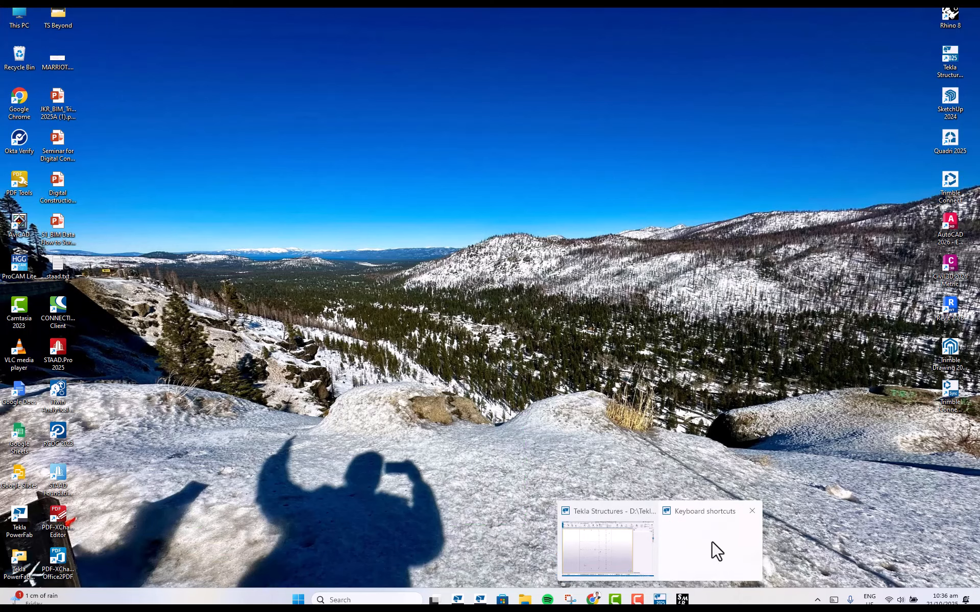
right_click(712, 542)
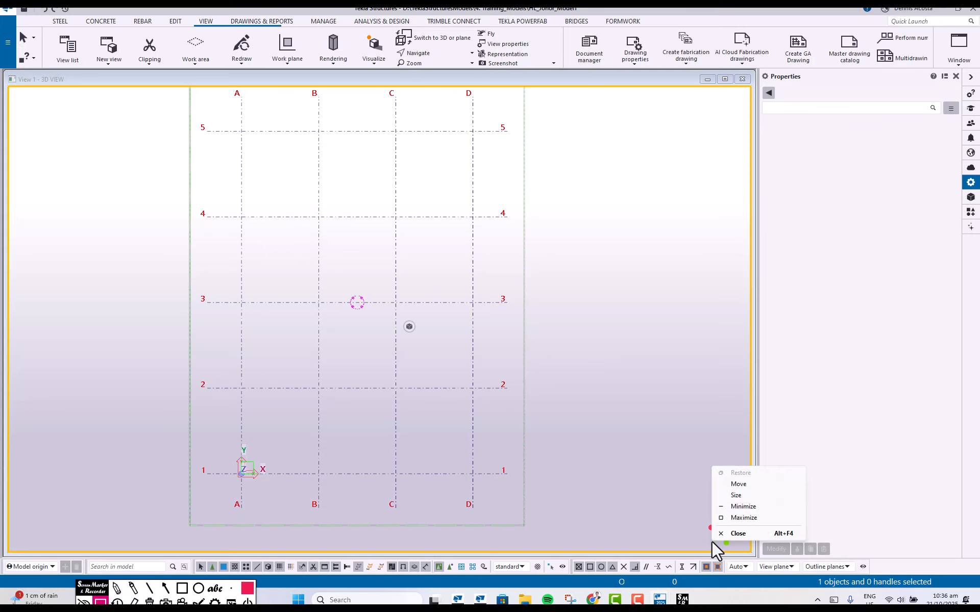
left_click(723, 517)
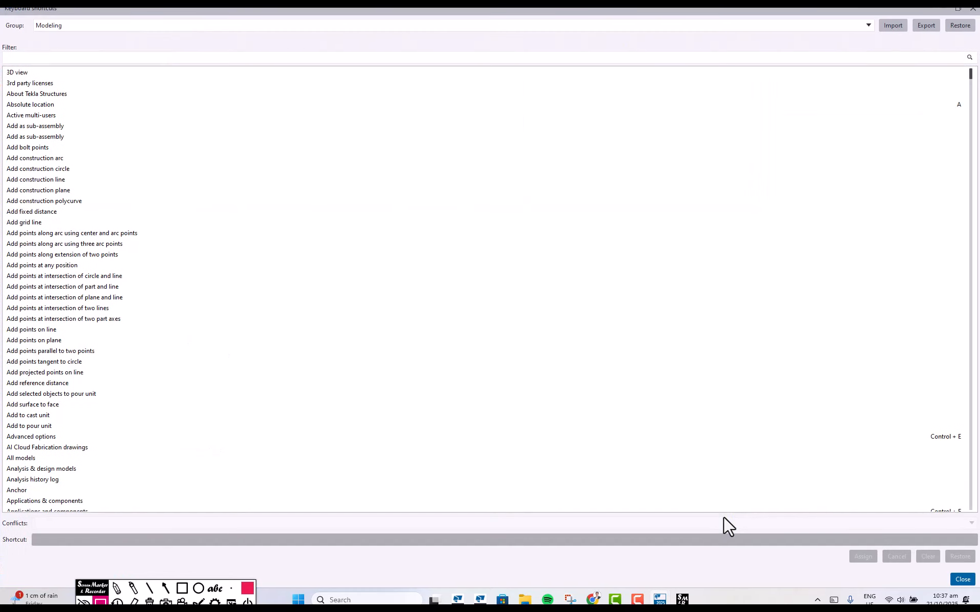
left_click_drag(630, 13, 489, 166)
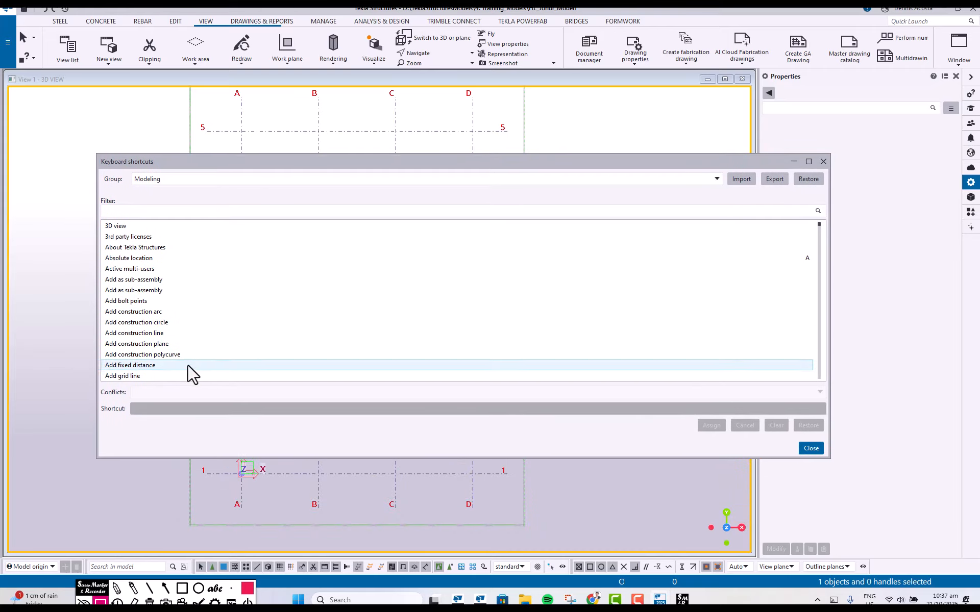
Filter the shortcut commands for TILE and clear the shortcut of Tile windows vertically.
left_click(150, 211)
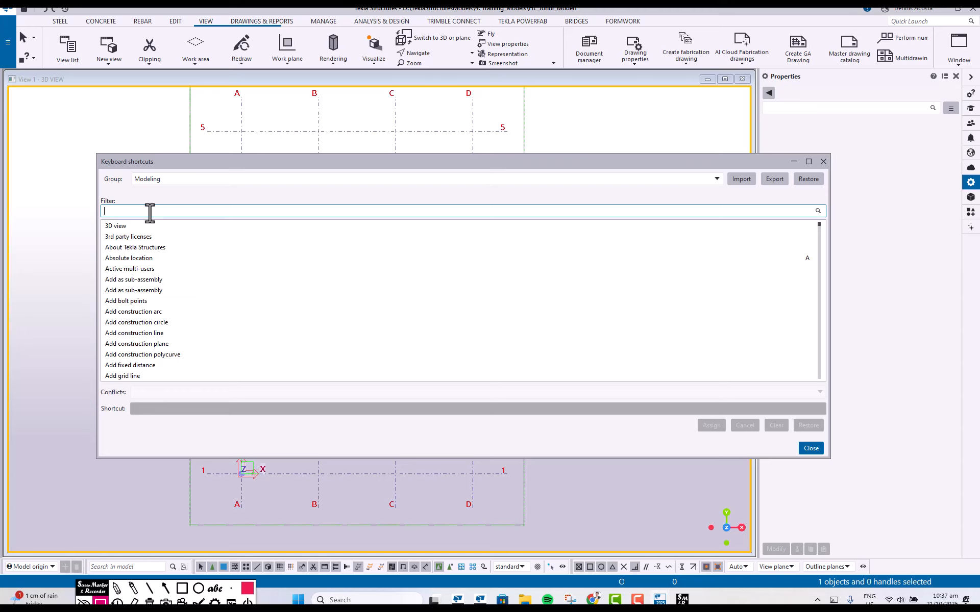
type("TILE")
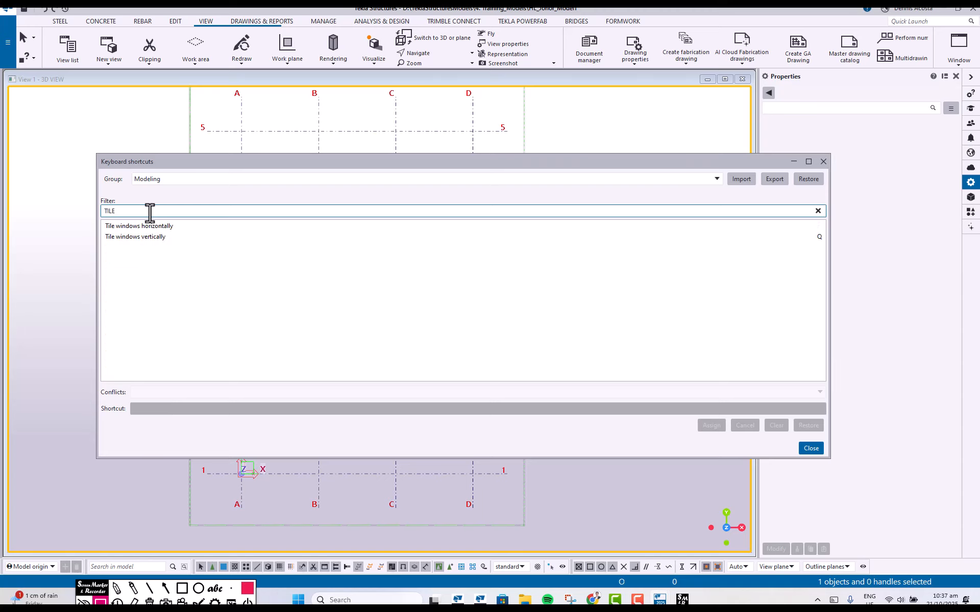
left_click(163, 237)
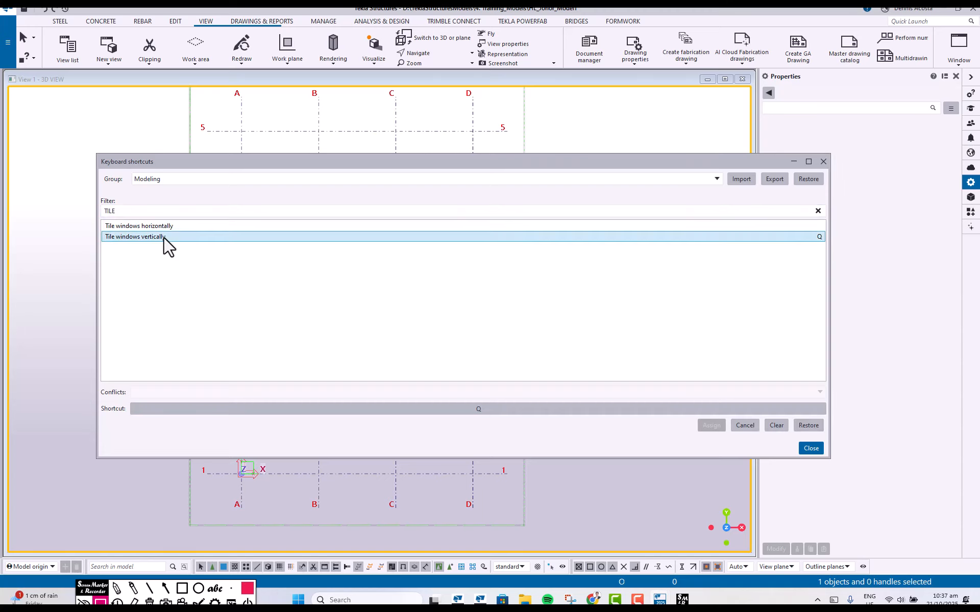
left_click(480, 410)
left_click(775, 427)
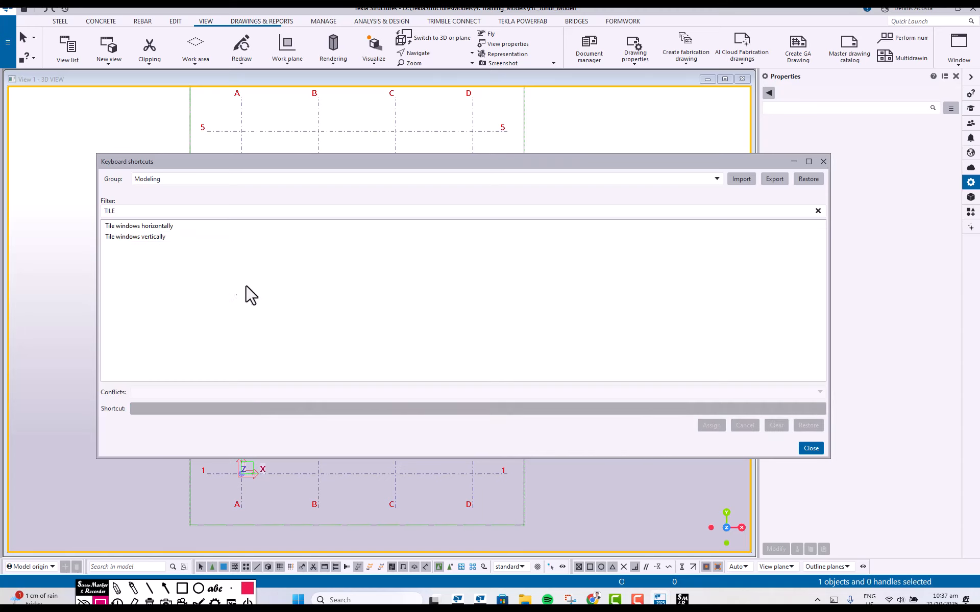
Assign Q as the shortcut for Tile windows vertically and reselect the command to check it.
left_click(144, 237)
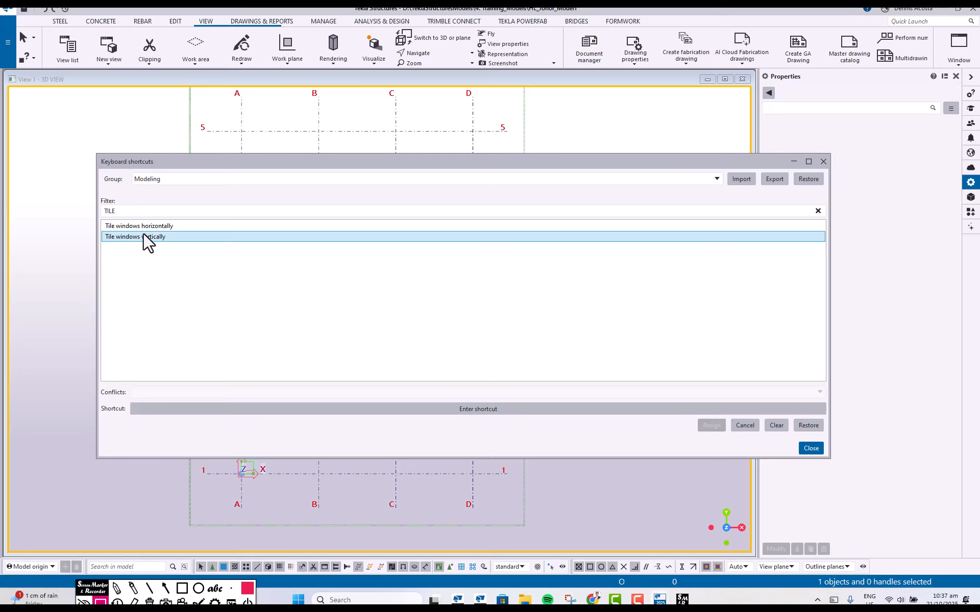
left_click(481, 409)
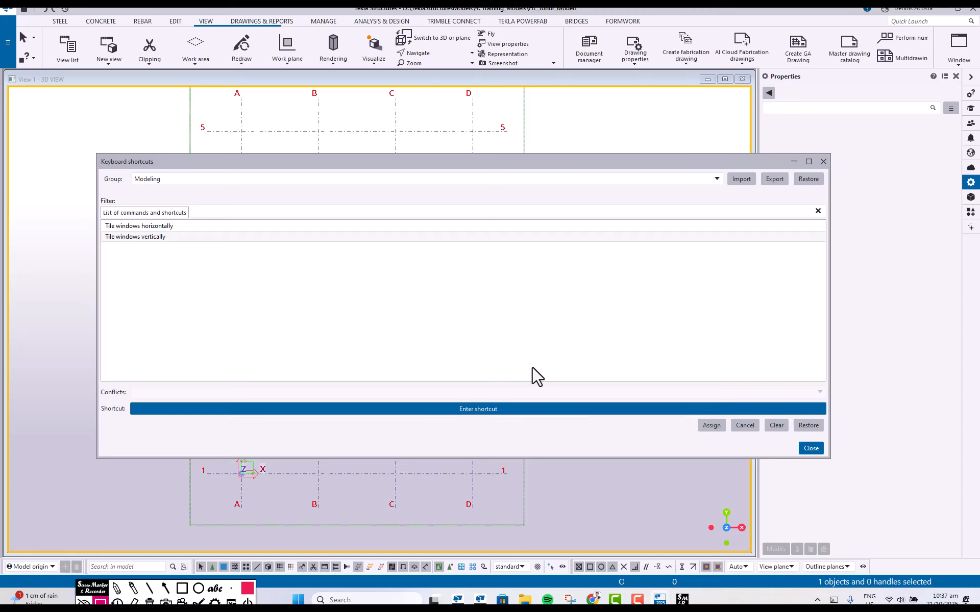
key("q")
left_click(709, 427)
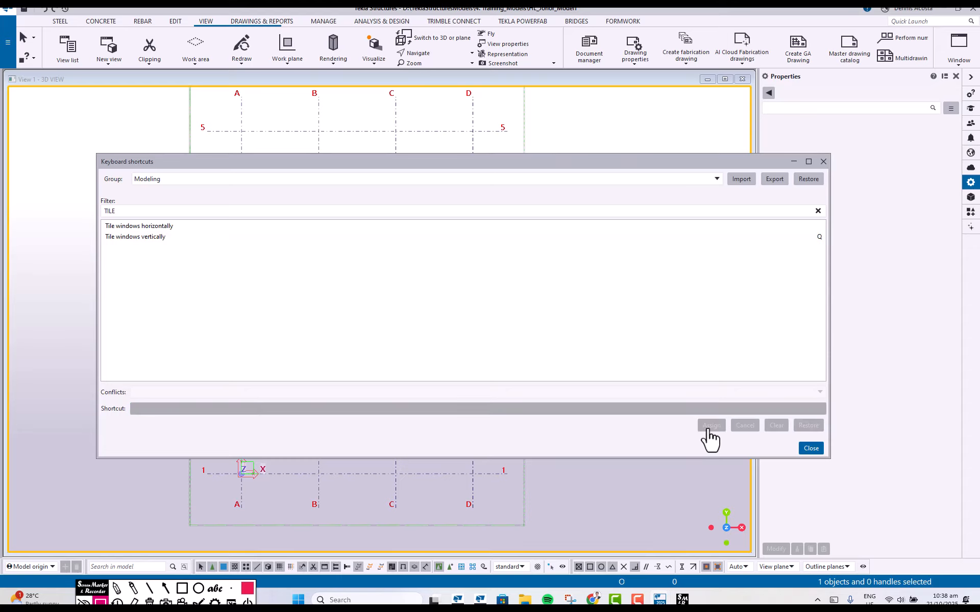
left_click(157, 238)
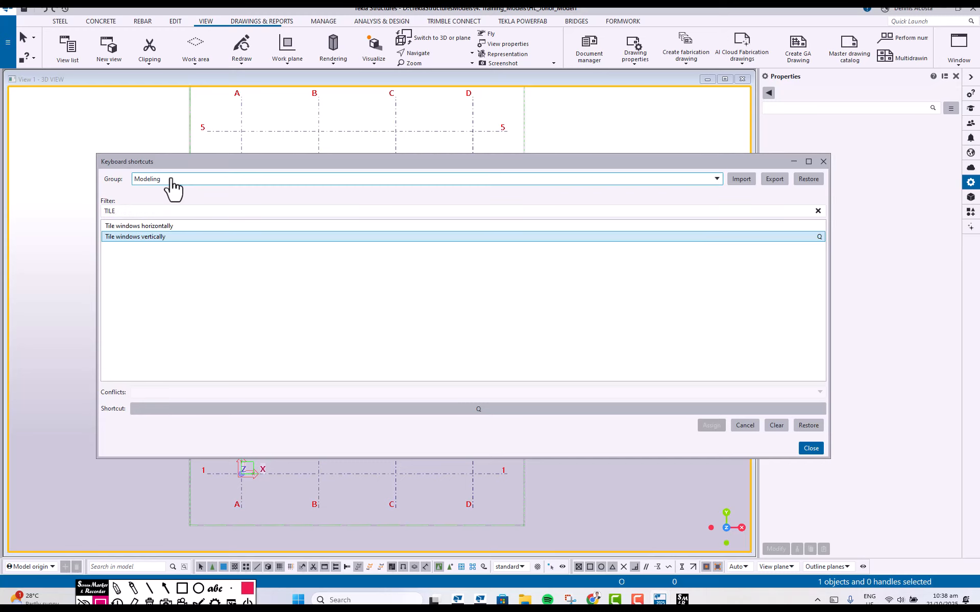
Filter the shortcut commands for REDRAW and inspect the shortcut of Redraw all views.
double_click(131, 210)
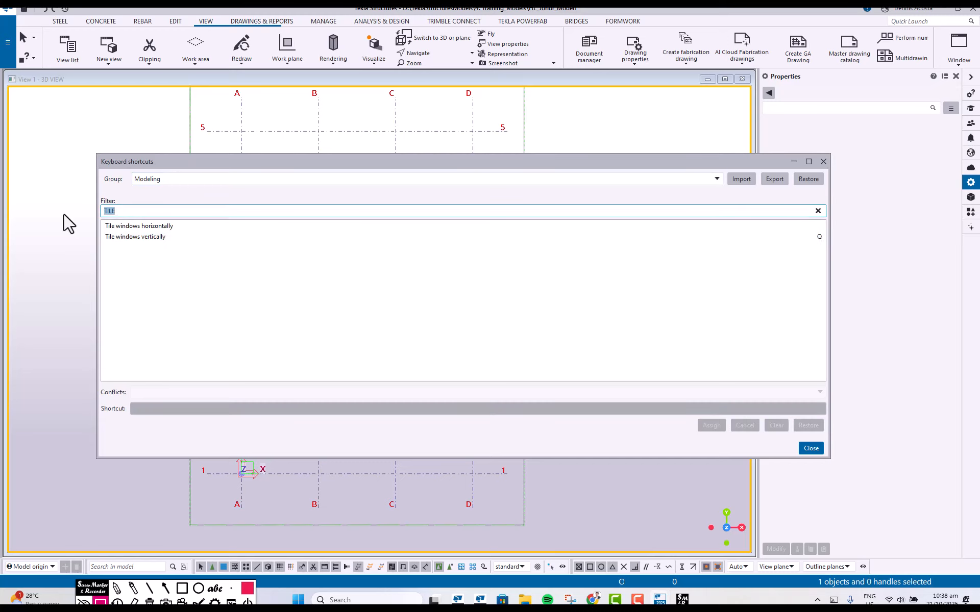
type("REDRAW")
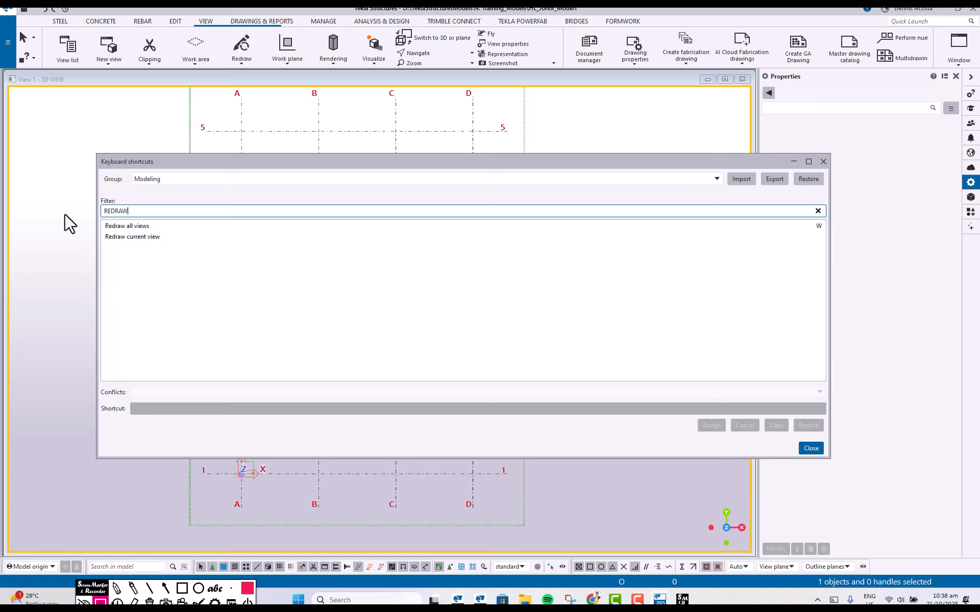
left_click(148, 225)
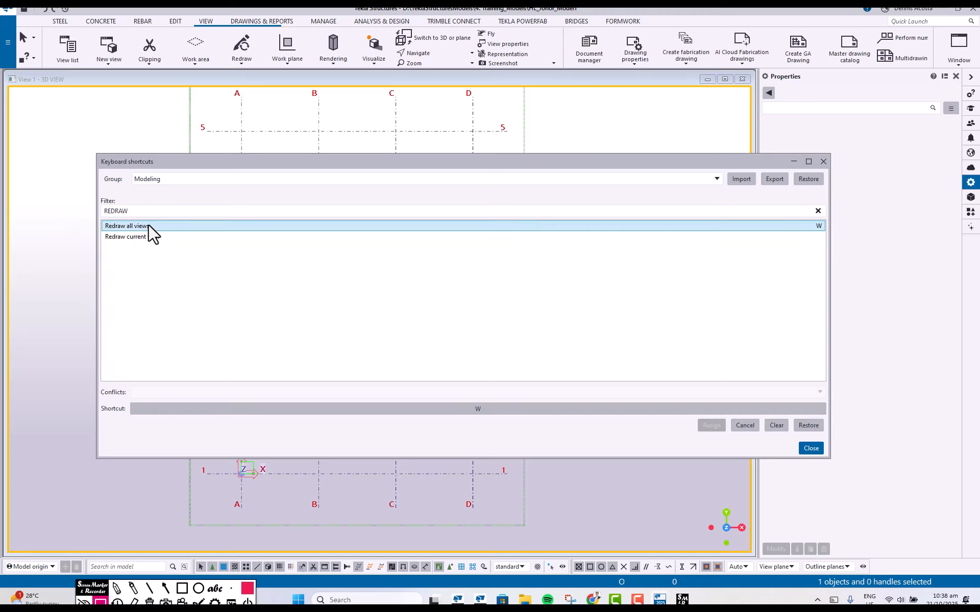
left_click(478, 410)
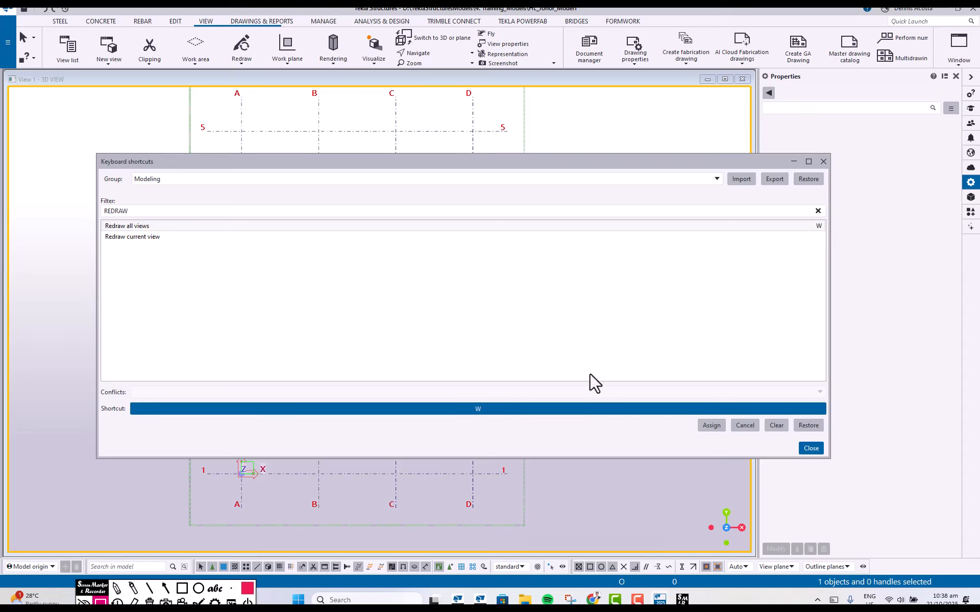
left_click_drag(135, 211, 74, 212)
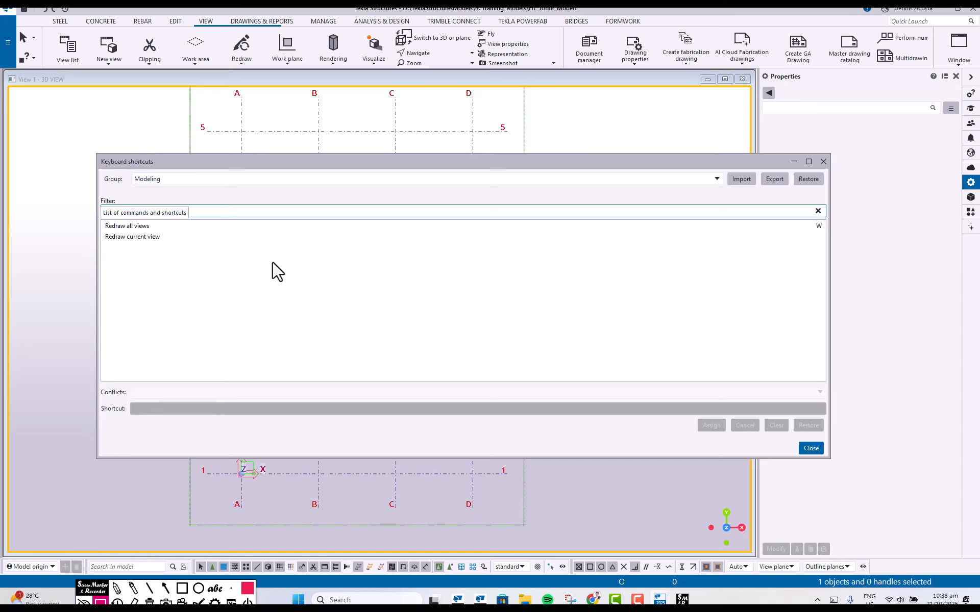
Assign C as the shortcut for Redraw current view.
left_click(156, 237)
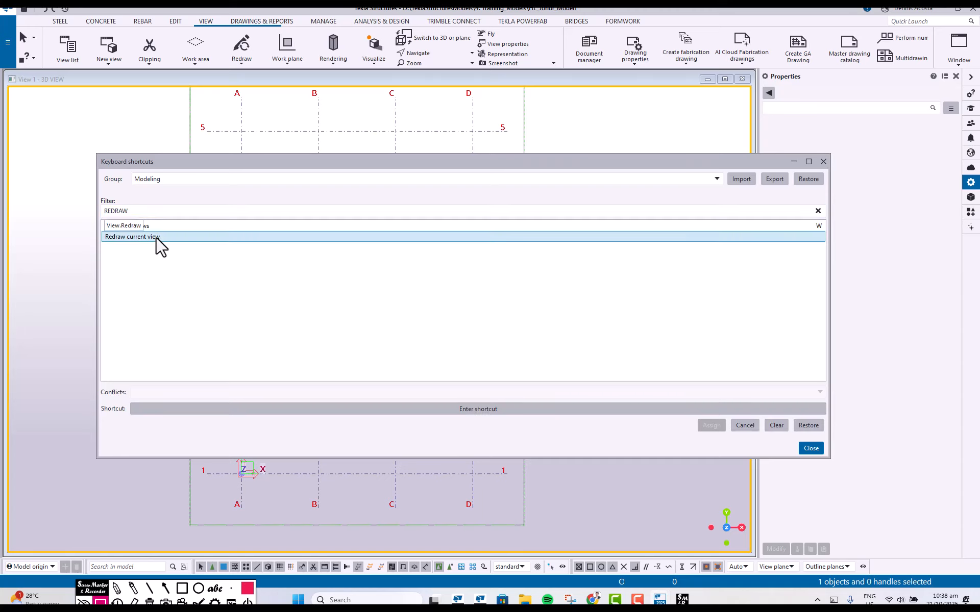
left_click(484, 411)
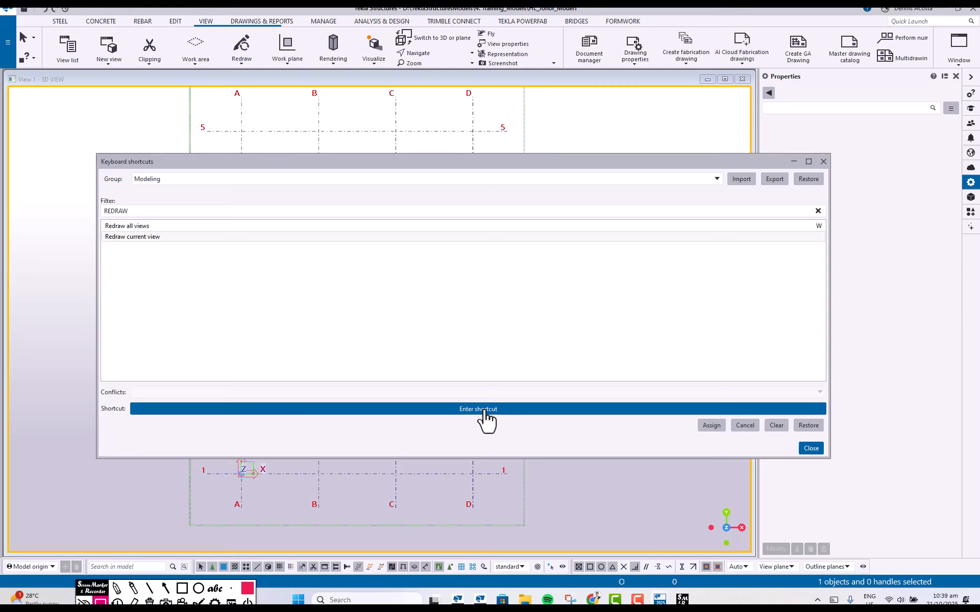
left_click(485, 410)
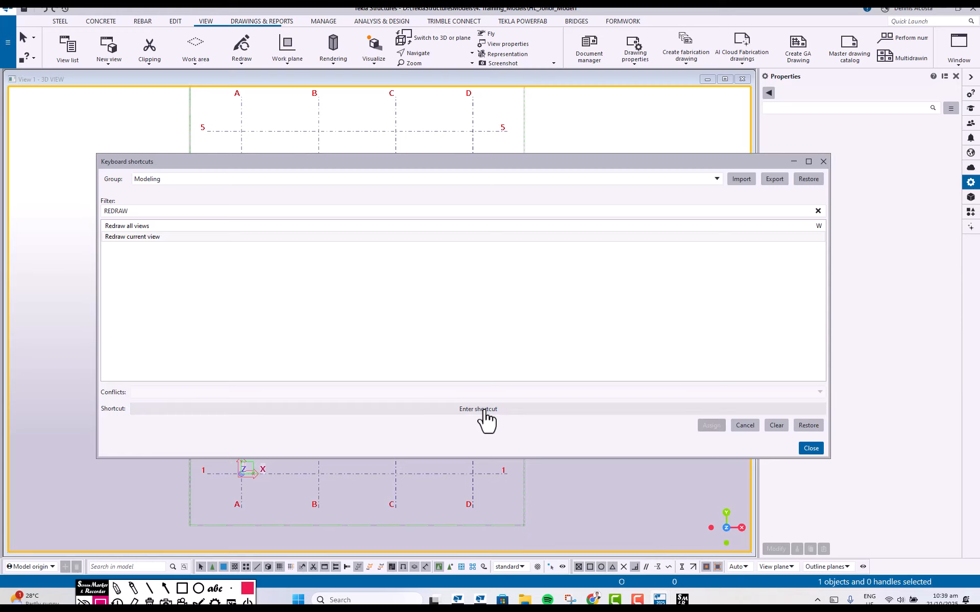
left_click(484, 411)
key("c")
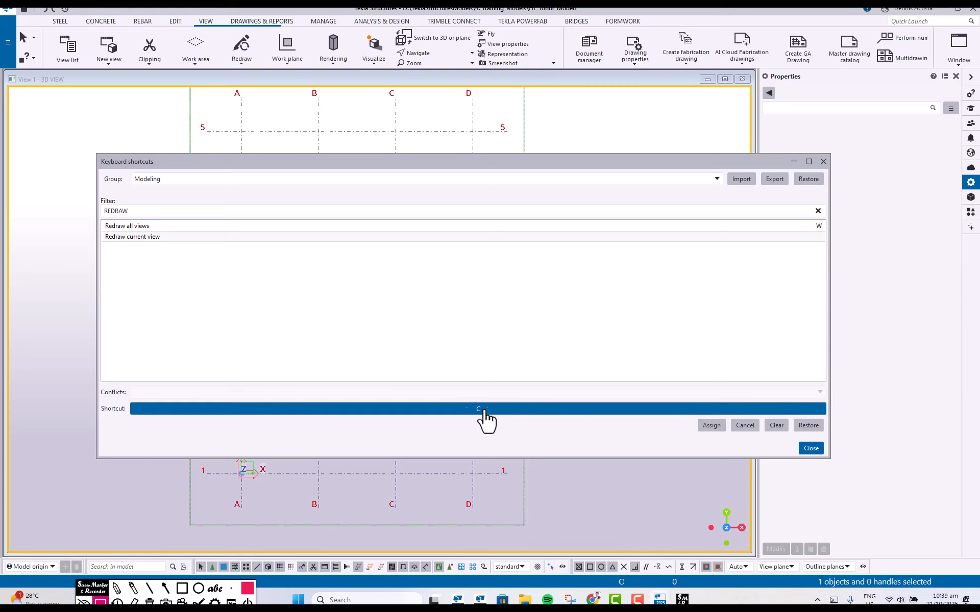
left_click(711, 425)
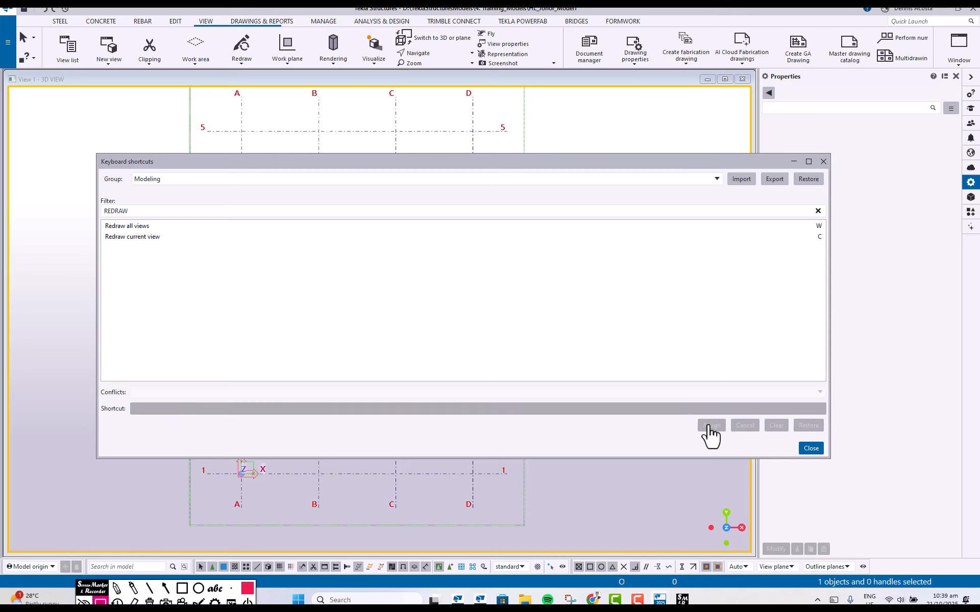
left_click(167, 236)
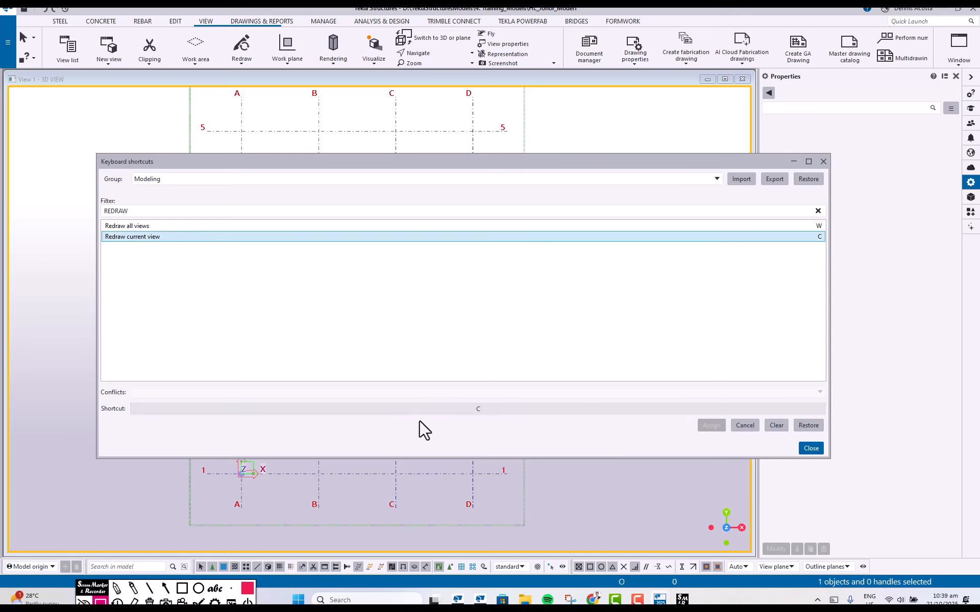
left_click(501, 409)
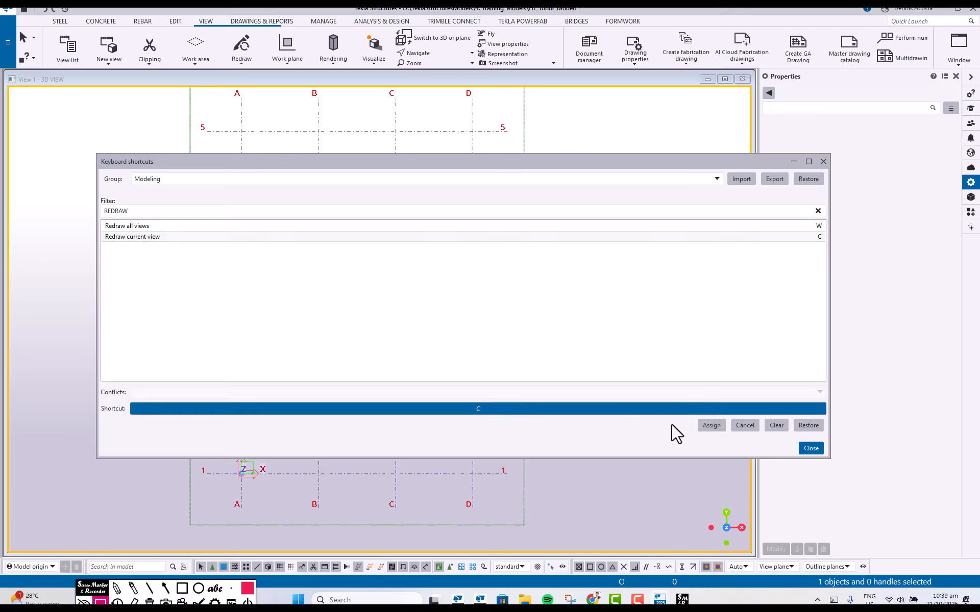
left_click(745, 426)
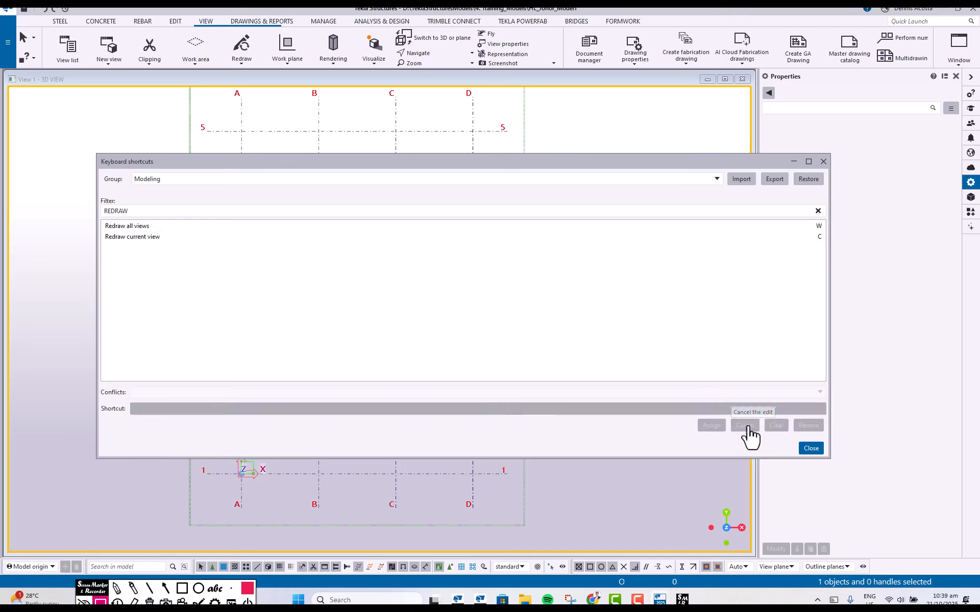
Clear the shortcut assigned to Redraw current view.
left_click(145, 238)
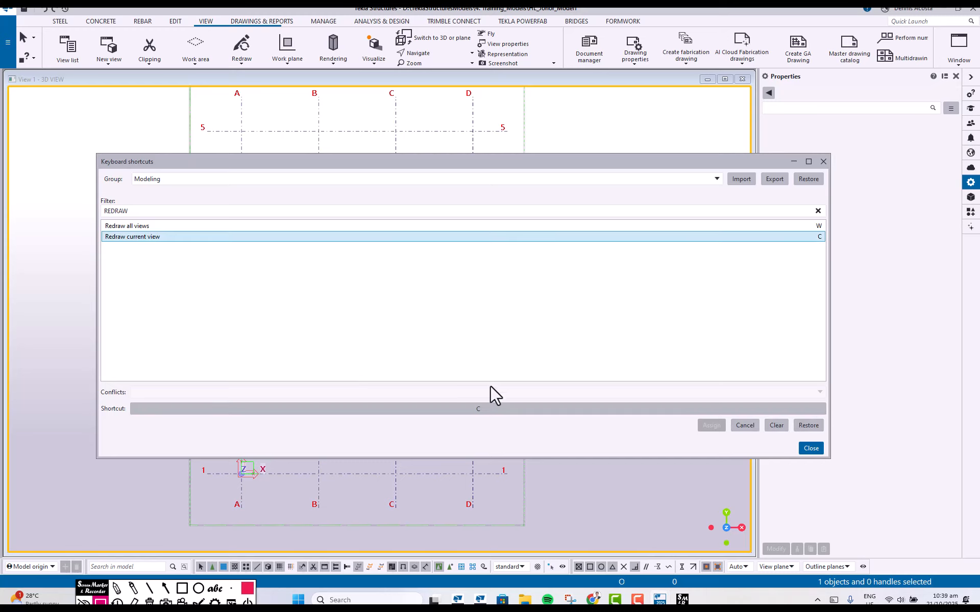
left_click(522, 409)
left_click(776, 427)
Try H and then the combination H, Control + H as the shortcut for Redraw current view, and cancel the edit.
left_click(143, 237)
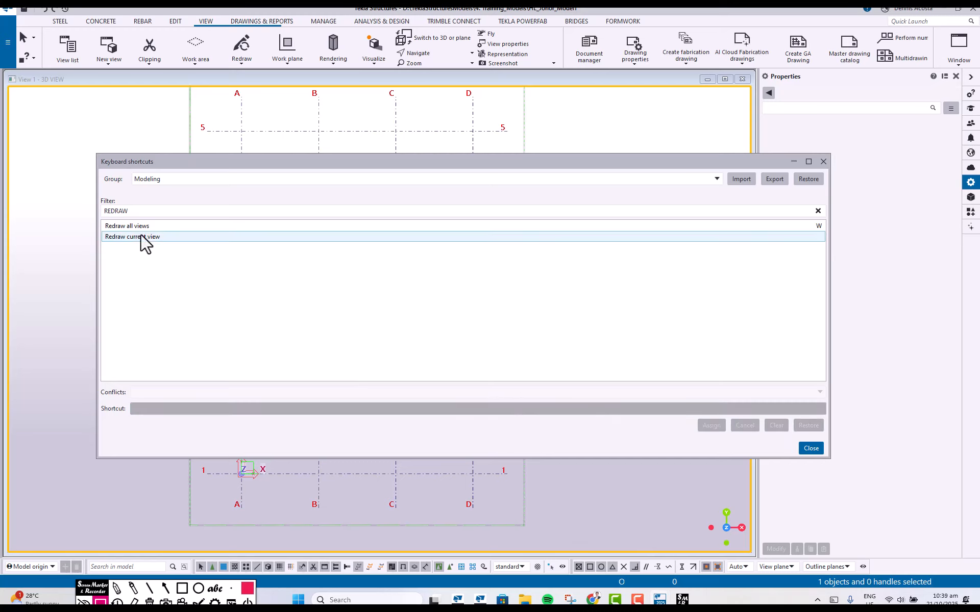
left_click(476, 410)
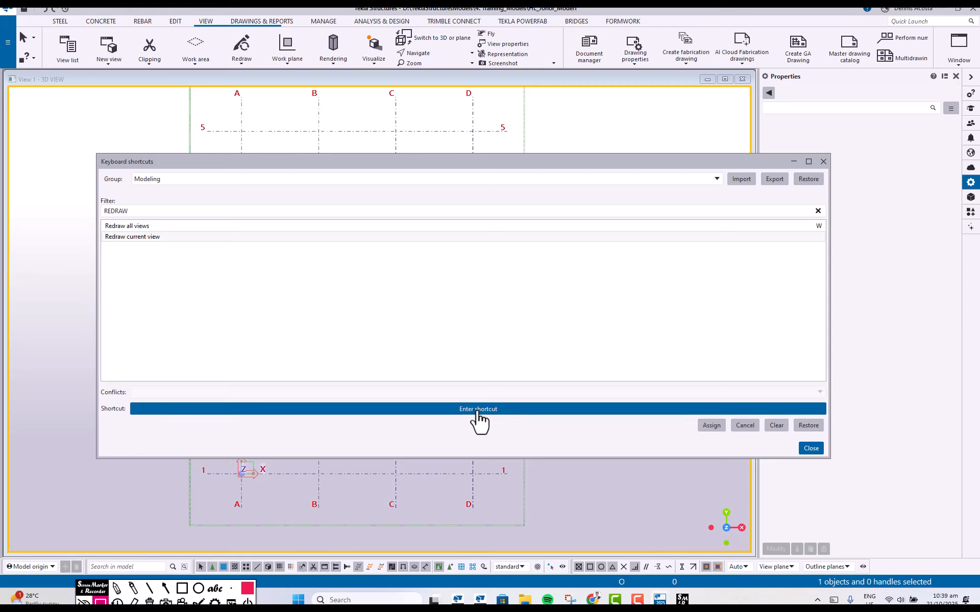
key("h")
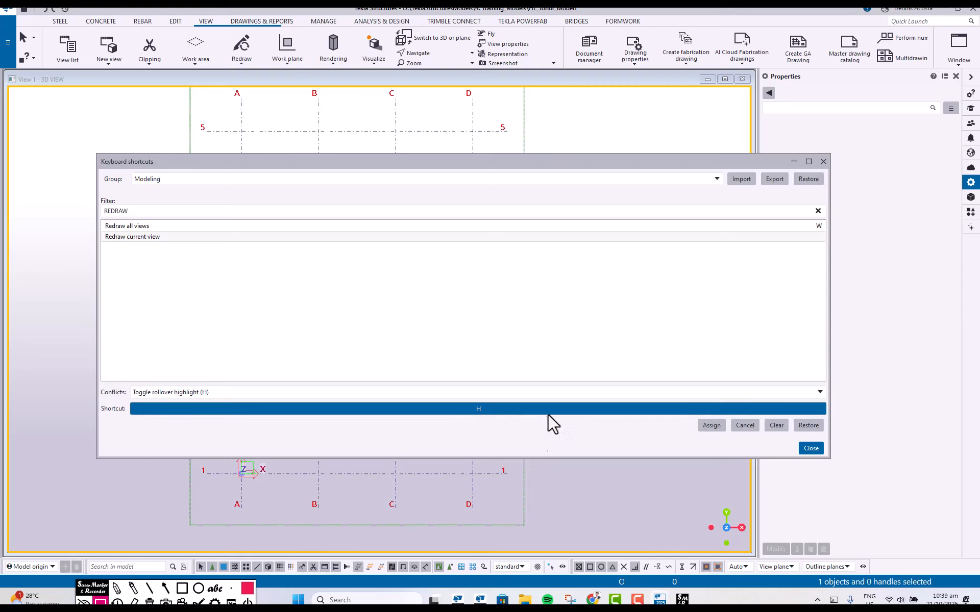
left_click(487, 411)
key("h")
key("ctrl+h")
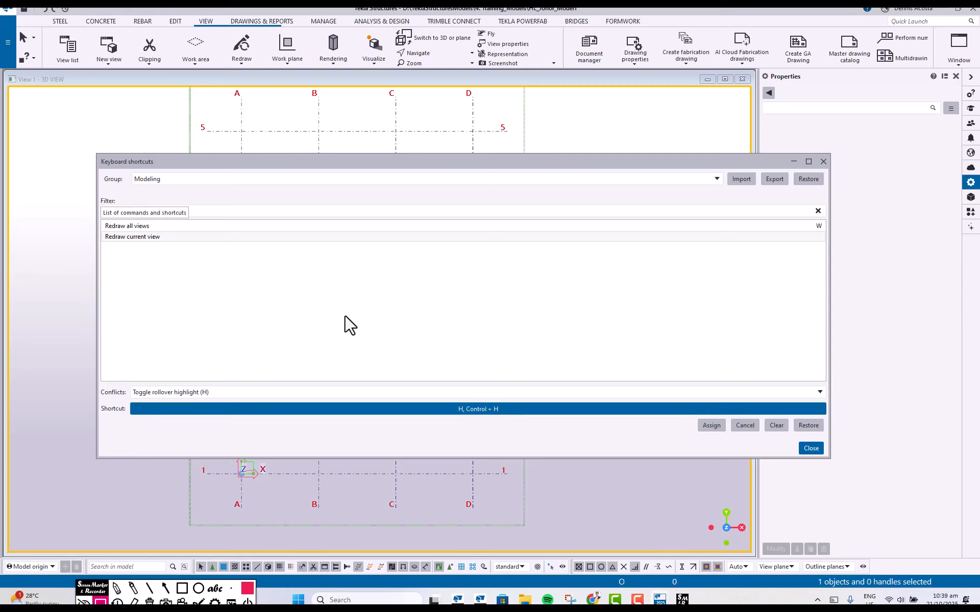
left_click(748, 426)
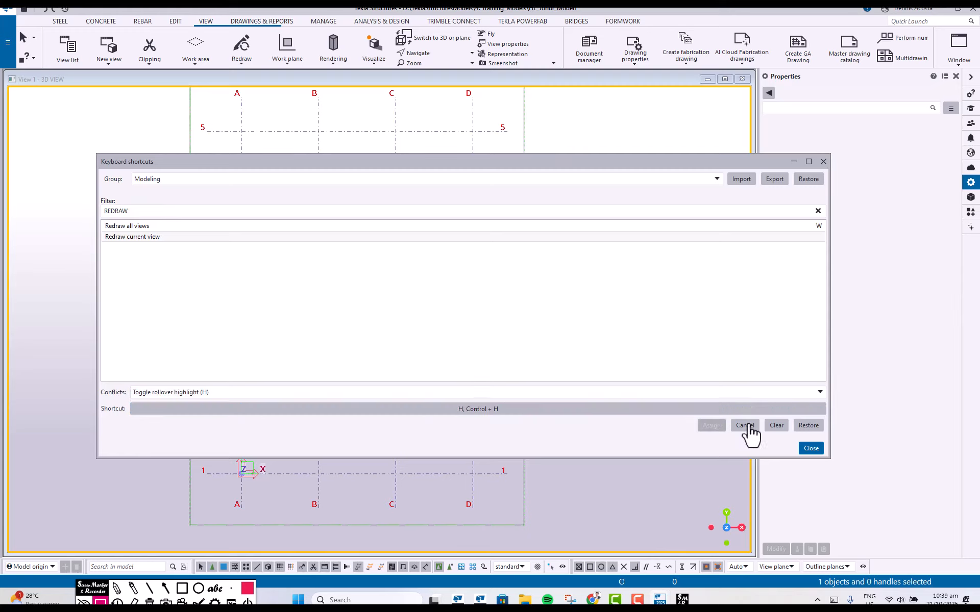
Try Alt + H as the shortcut for Redraw current view, clear it, and close the keyboard shortcut settings.
left_click(776, 427)
left_click(156, 236)
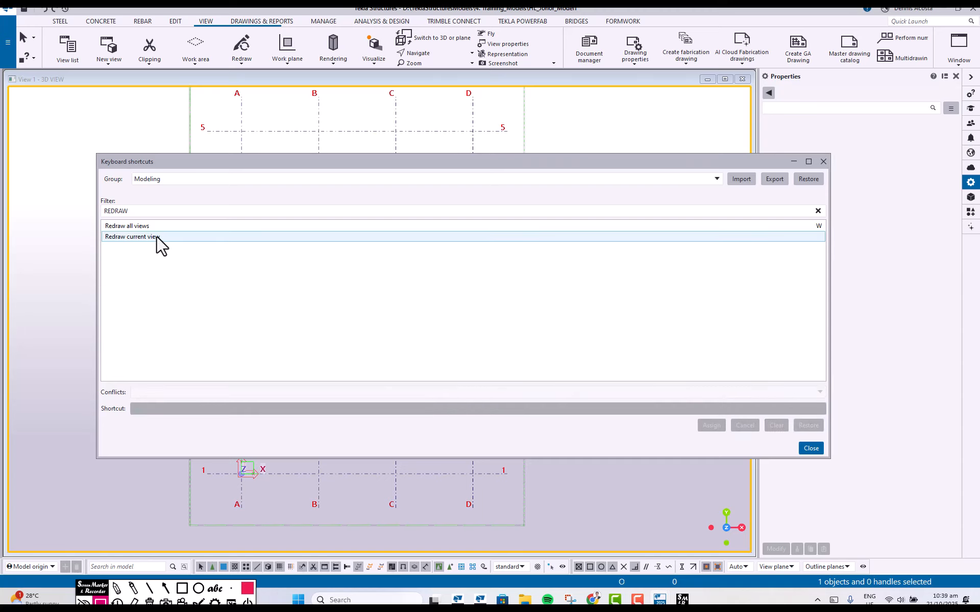
left_click(469, 412)
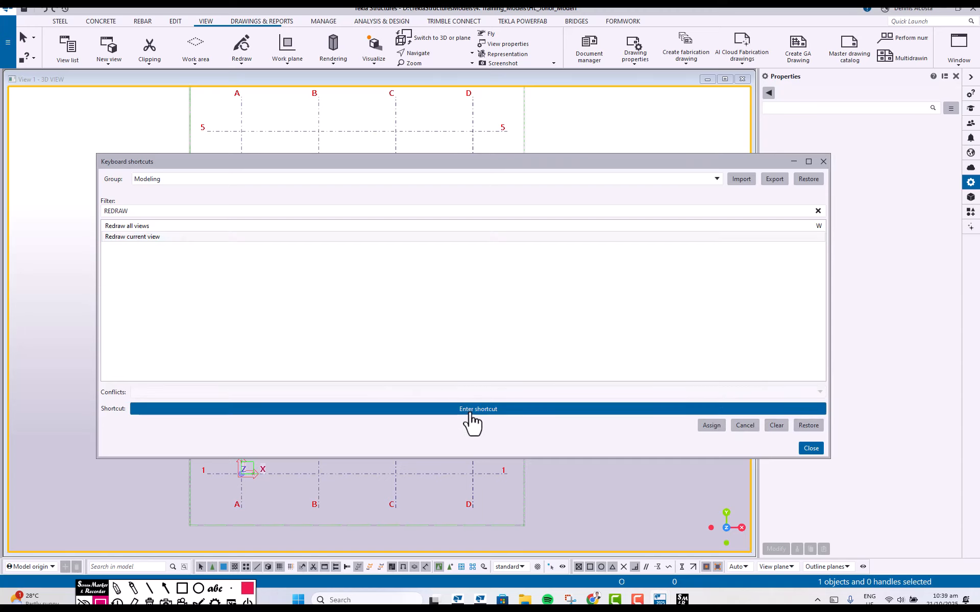
key("alt+h")
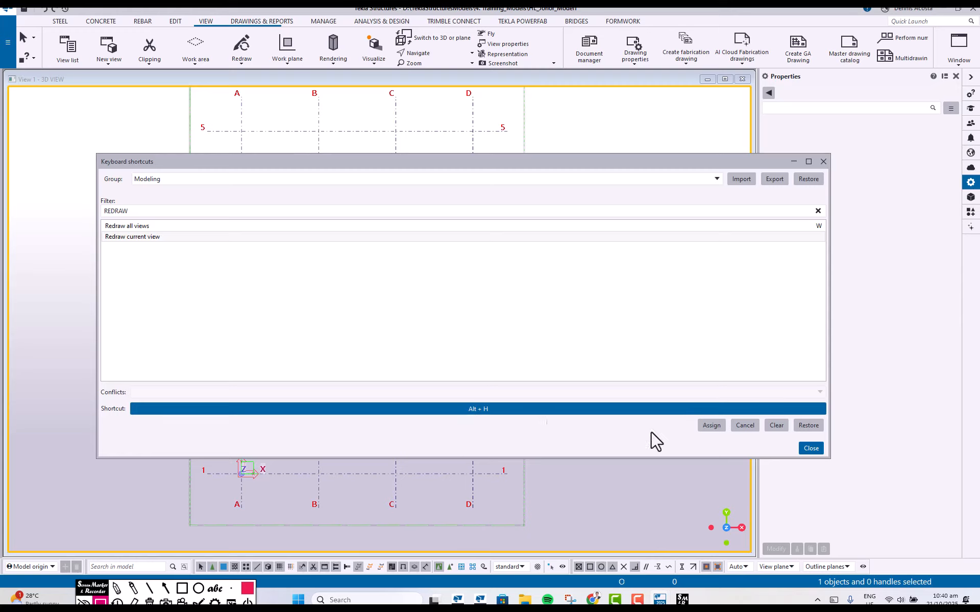
left_click(773, 426)
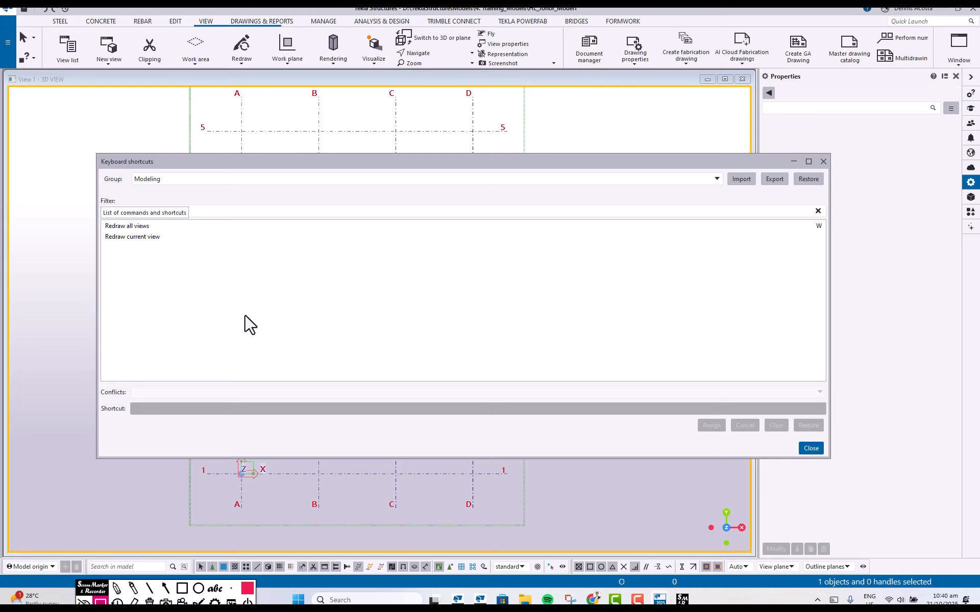
left_click(811, 449)
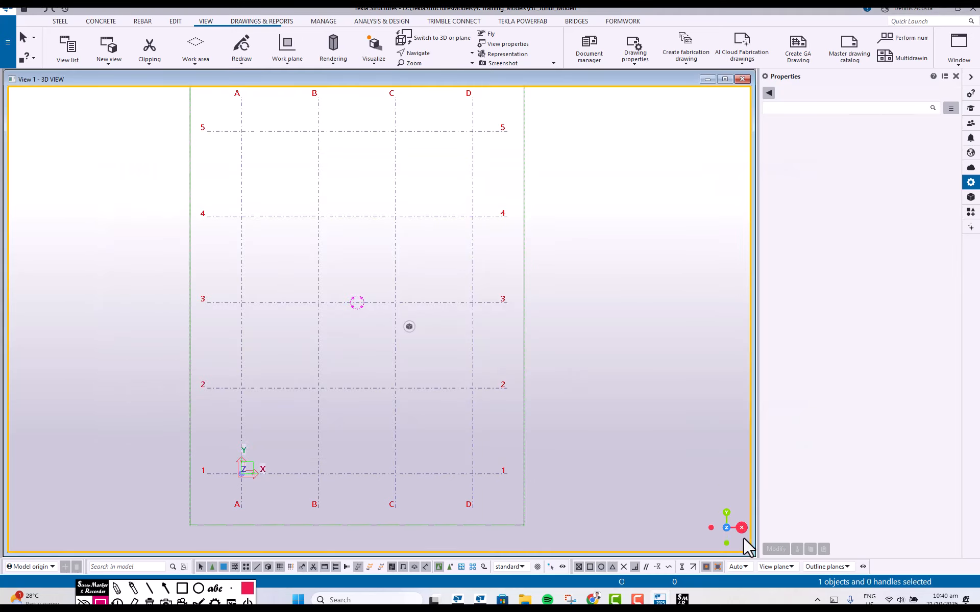
Shrink the View 1 window and enlarge it again to fill the modeling area.
left_click_drag(753, 553, 247, 258)
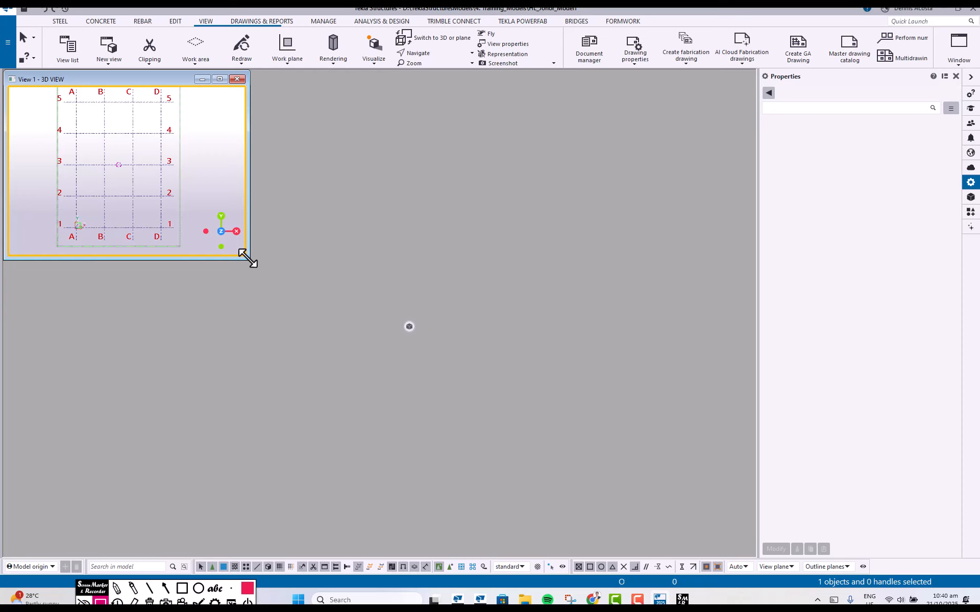
double_click(248, 258)
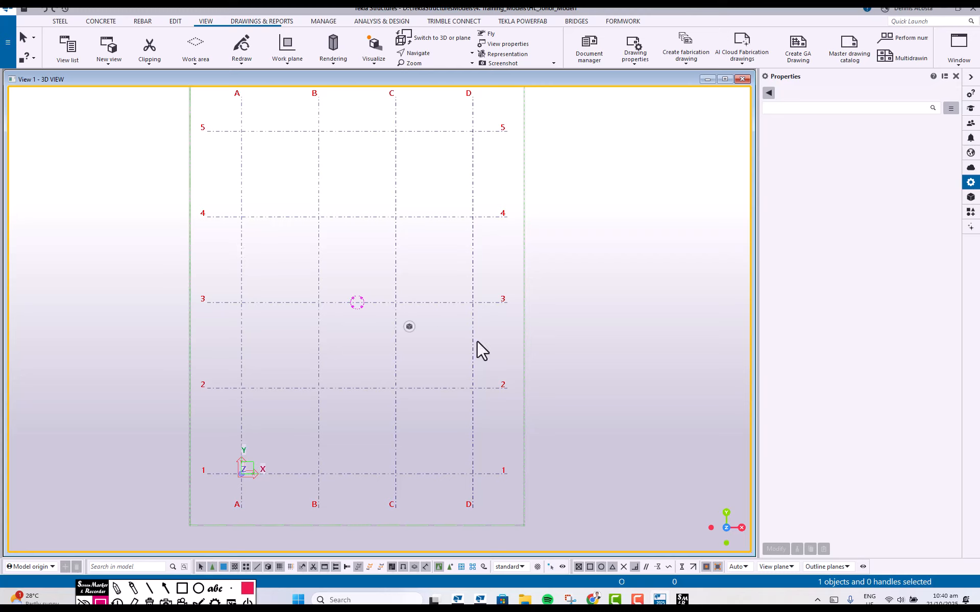
Examine the grid and work area from a tilted 3D angle and switch back to the plane view.
scroll(492, 364, "down", 3)
middle_click_drag(481, 428, 433, 306, "ctrl")
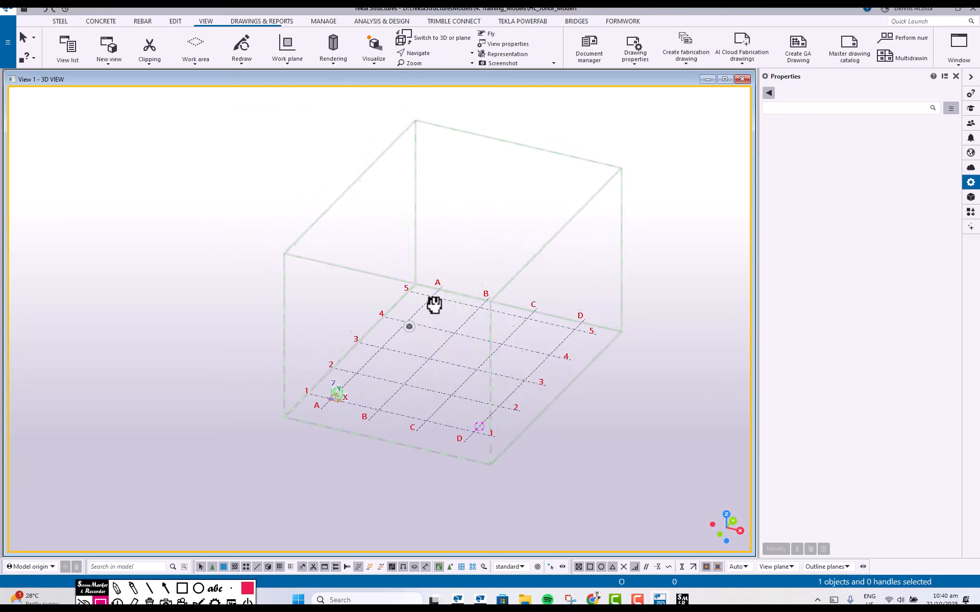
scroll(485, 376, "up", 5)
scroll(360, 339, "down", 2)
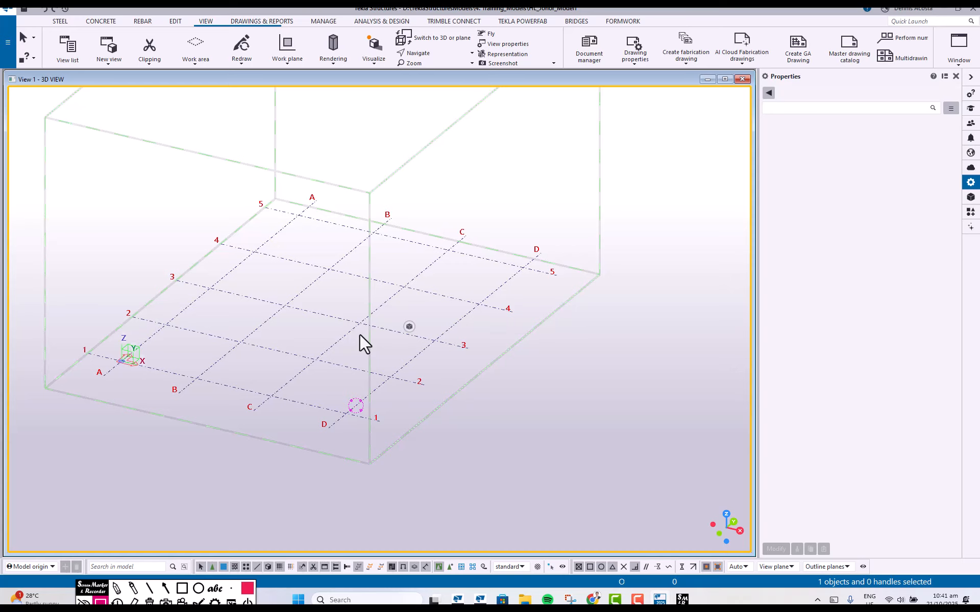
middle_click_drag(374, 336, 413, 369)
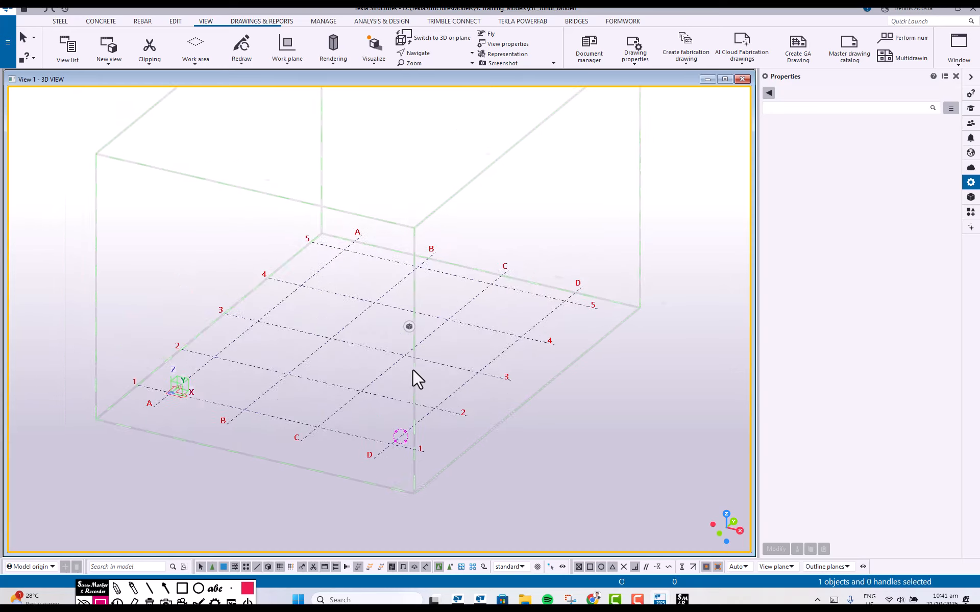
scroll(394, 363, "up", 4)
middle_click_drag(346, 360, 470, 352)
scroll(411, 342, "down", 3)
key("ctrl+p")
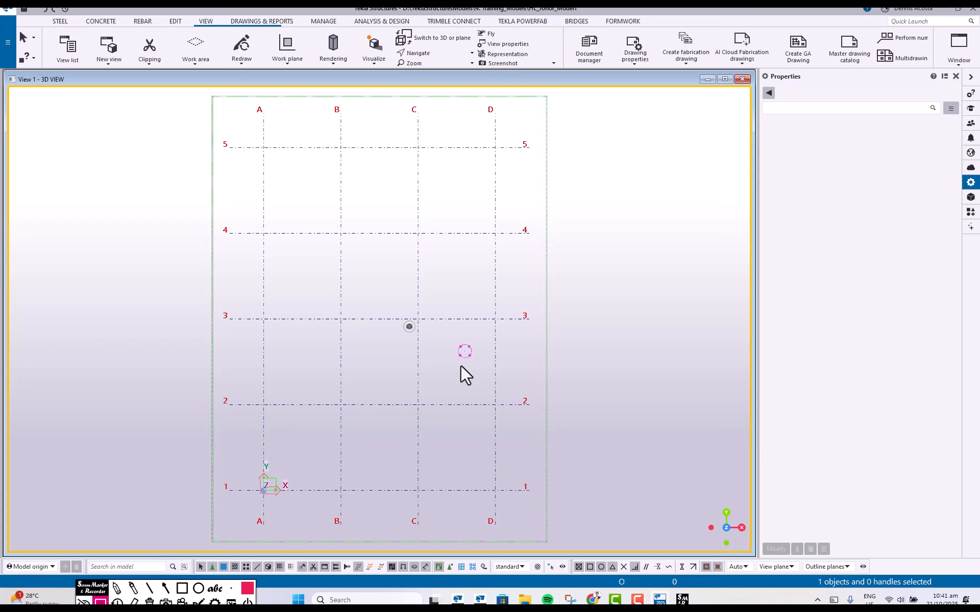
Zoom in on the intersection of grid lines D and 5.
middle_click_drag(497, 352, 459, 361)
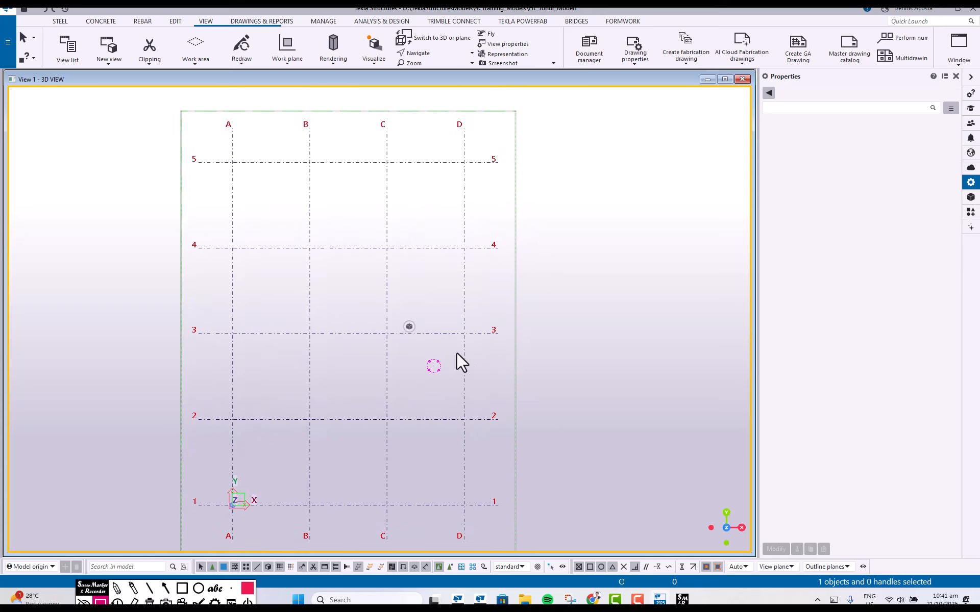
scroll(451, 275, "down", 1)
scroll(466, 199, "up", 1)
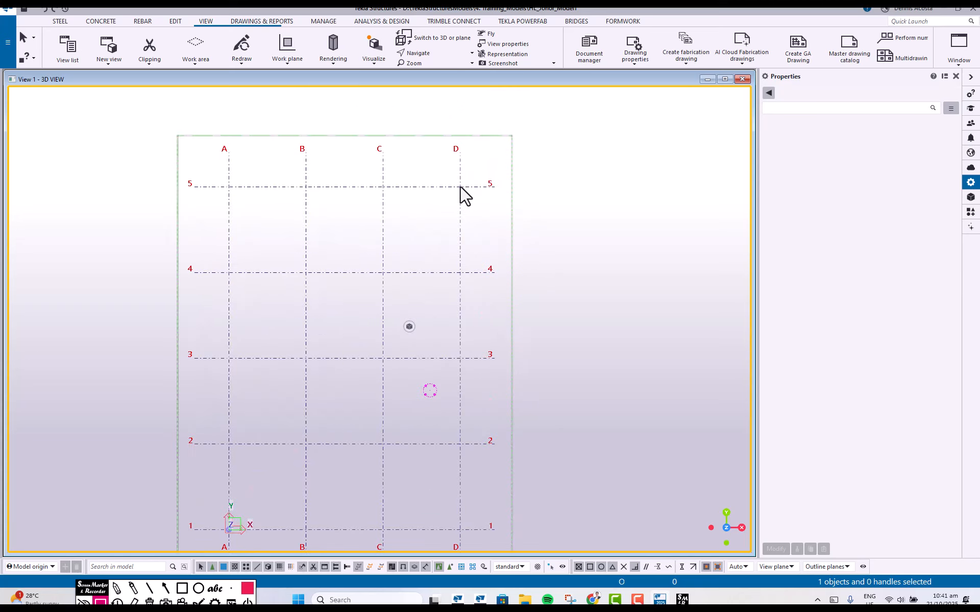
scroll(467, 192, "up", 3)
middle_click_drag(477, 190, 305, 368)
scroll(370, 378, "up", 1)
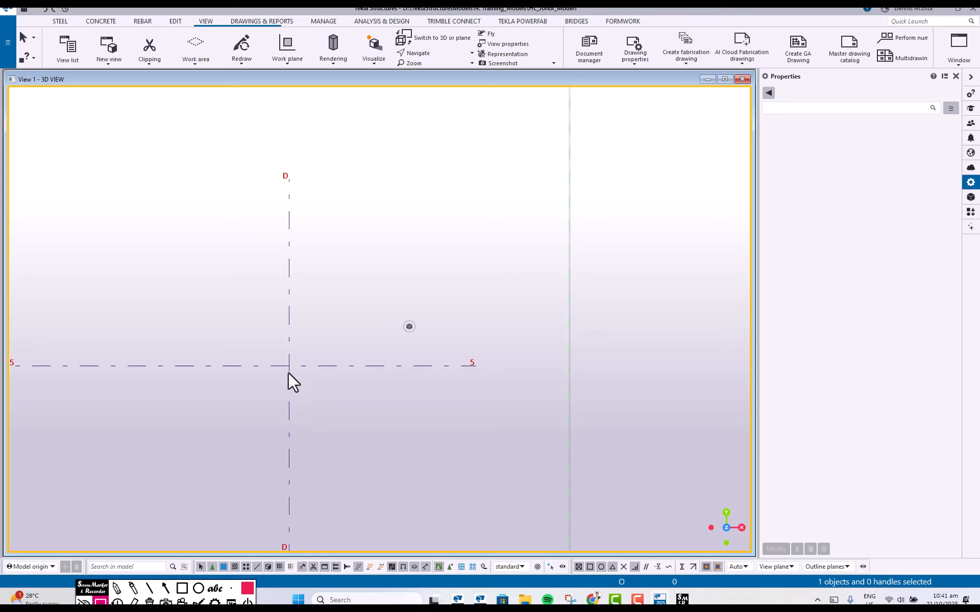
Sketch a line at 30° from the intersection of grids D and 5 with the screen marker, and erase the markup.
left_click(118, 589)
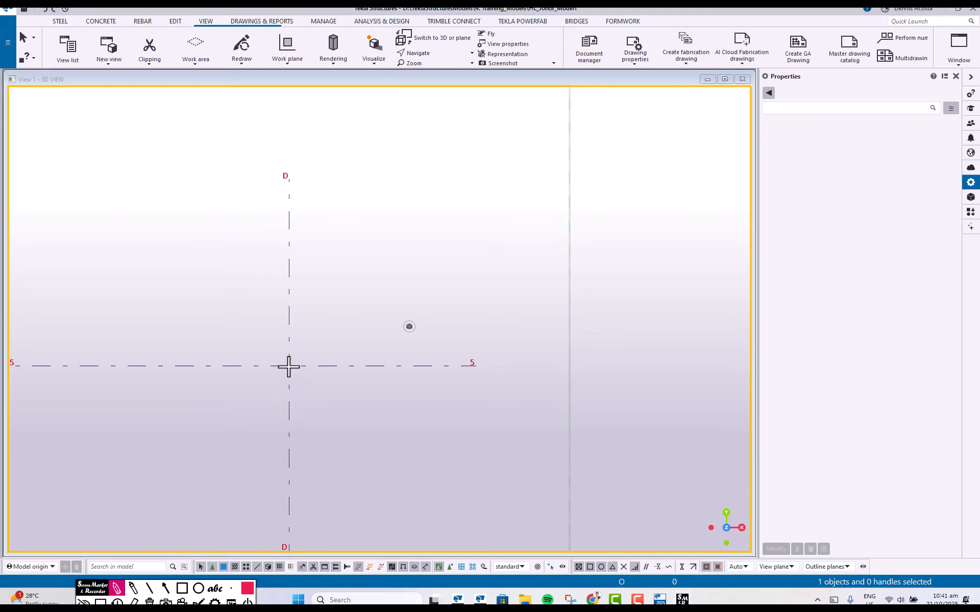
left_click_drag(288, 366, 527, 252)
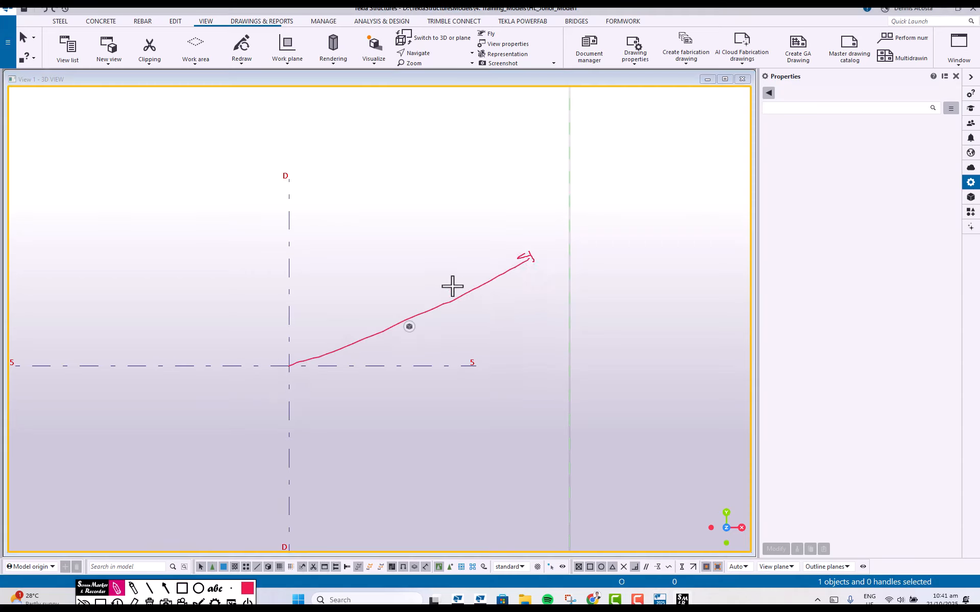
left_click_drag(453, 285, 468, 377)
mouse_move(489, 317)
left_mouse_down()
mouse_move(488, 345)
mouse_move(534, 308)
left_mouse_up()
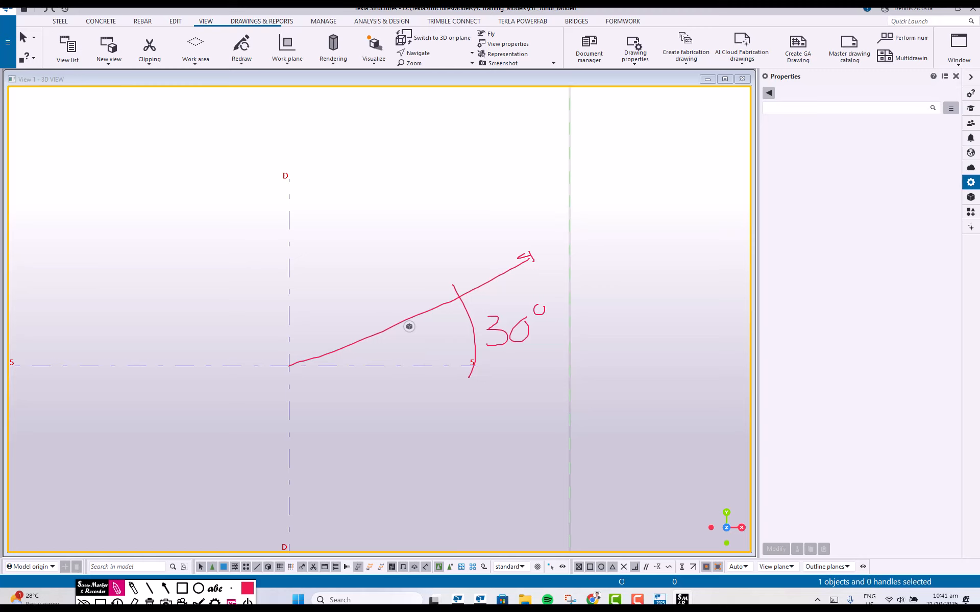
left_click(149, 602)
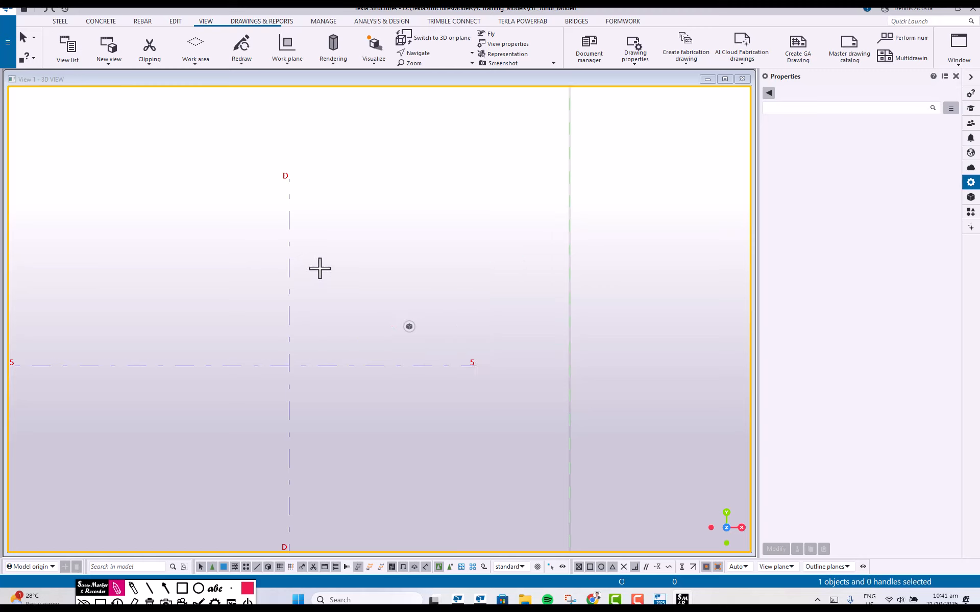
left_click(101, 603)
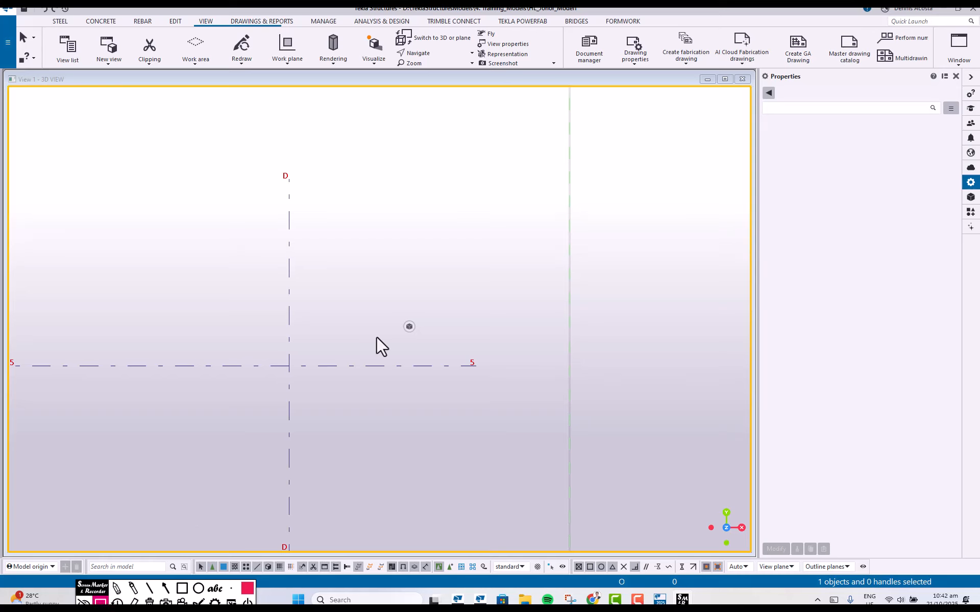
Start creating points along an arc using center and arc points, and set the angle to 30.
left_click(173, 25)
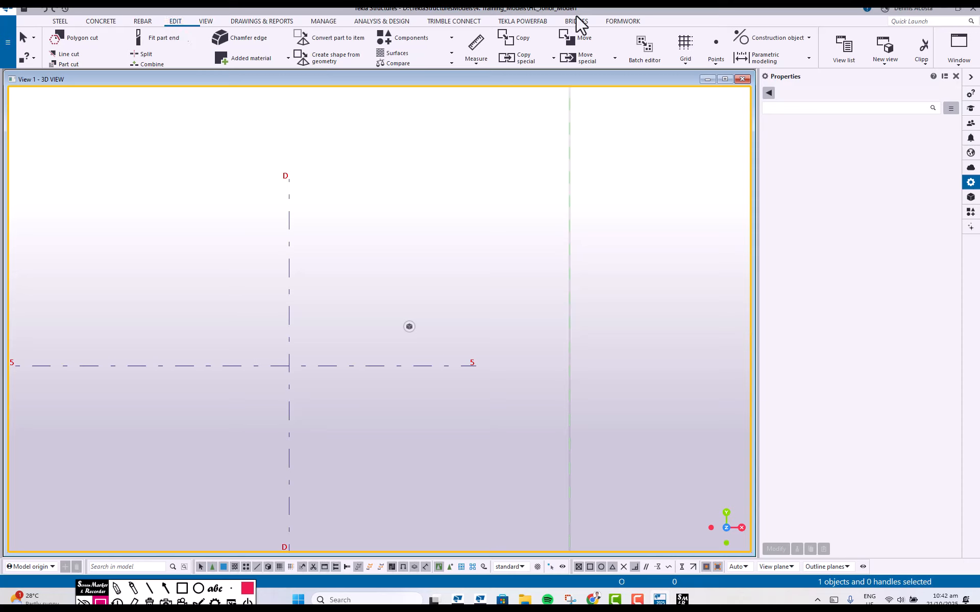
left_click(714, 51)
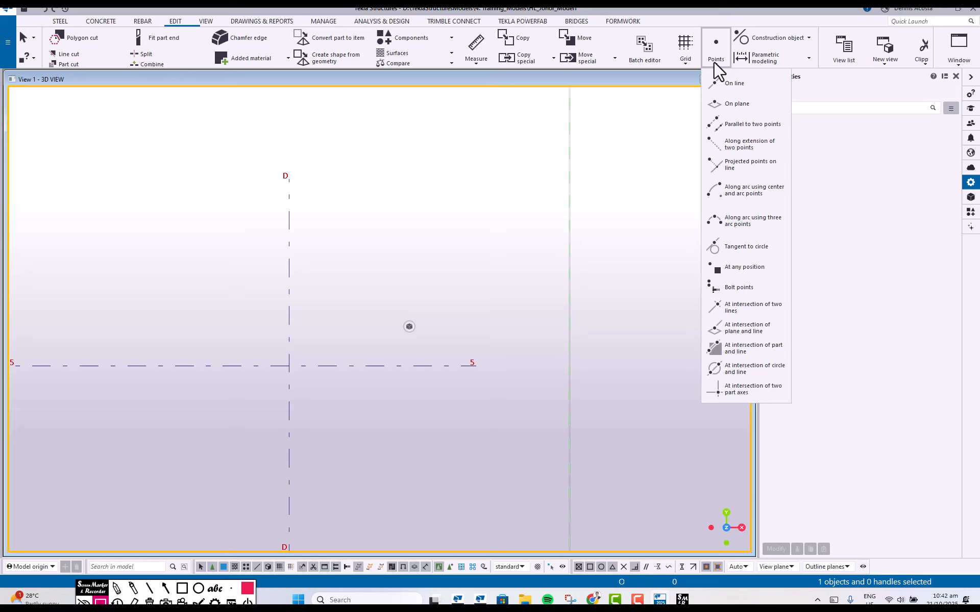
left_click(734, 191)
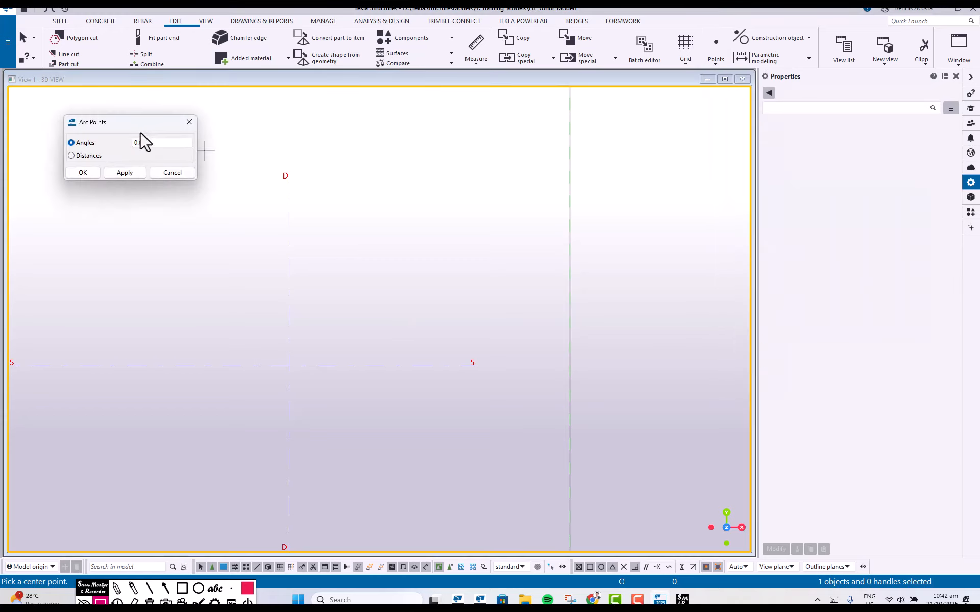
left_click_drag(129, 122, 652, 166)
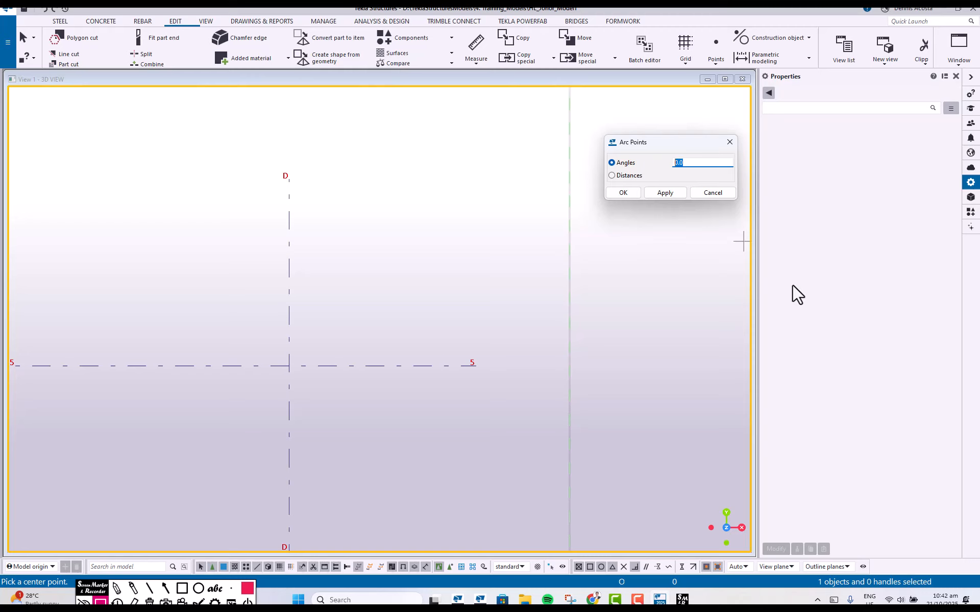
type("30")
left_click(666, 192)
Illustrate the arc point method with a marker circle and a 30° line around intersection D-5, and erase the markup.
left_click(117, 581)
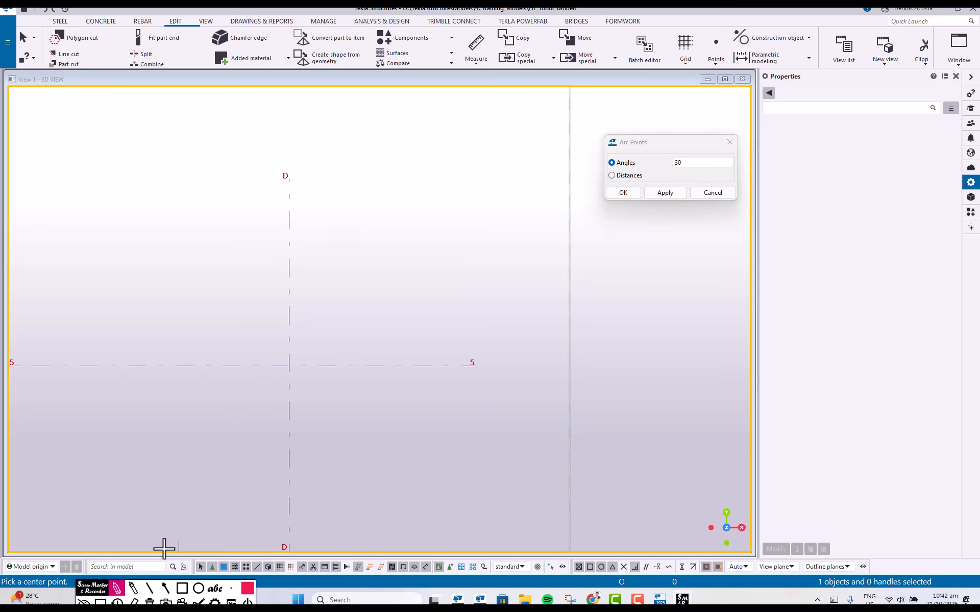
left_click(198, 589)
left_click_drag(288, 365, 213, 297)
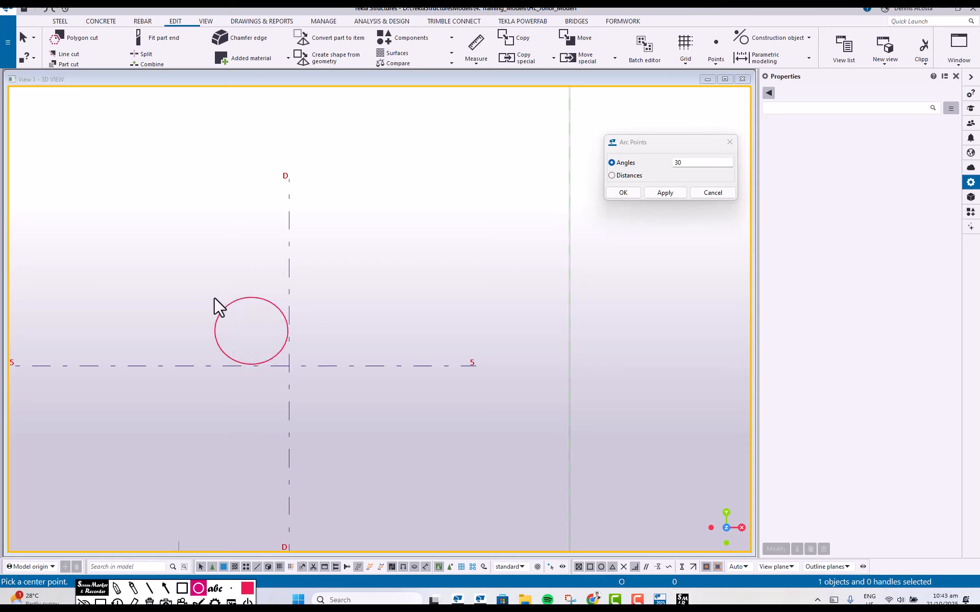
left_click(118, 601)
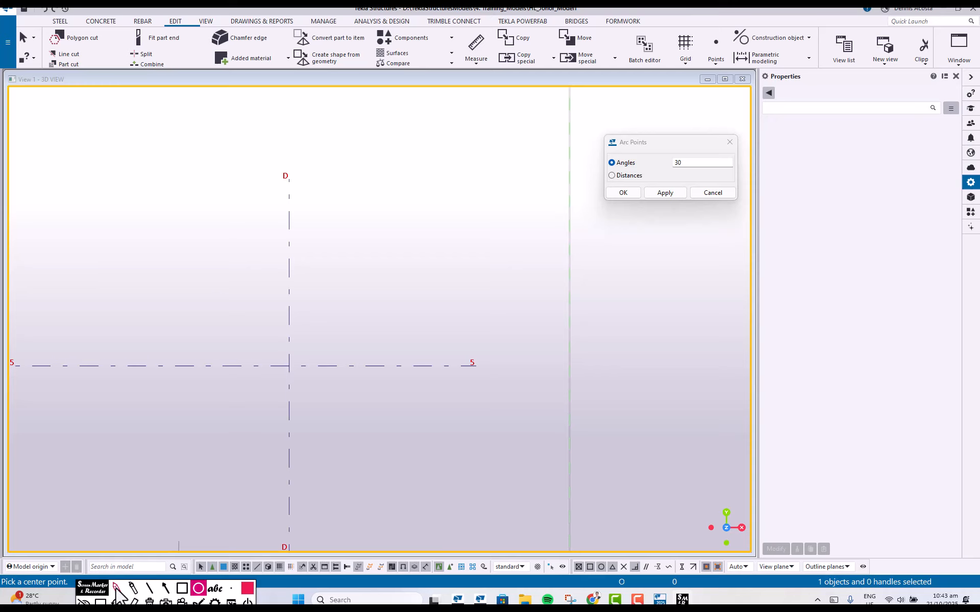
mouse_move(139, 228)
left_mouse_down()
mouse_move(333, 433)
mouse_move(436, 507)
mouse_move(445, 535)
mouse_move(434, 512)
left_mouse_up()
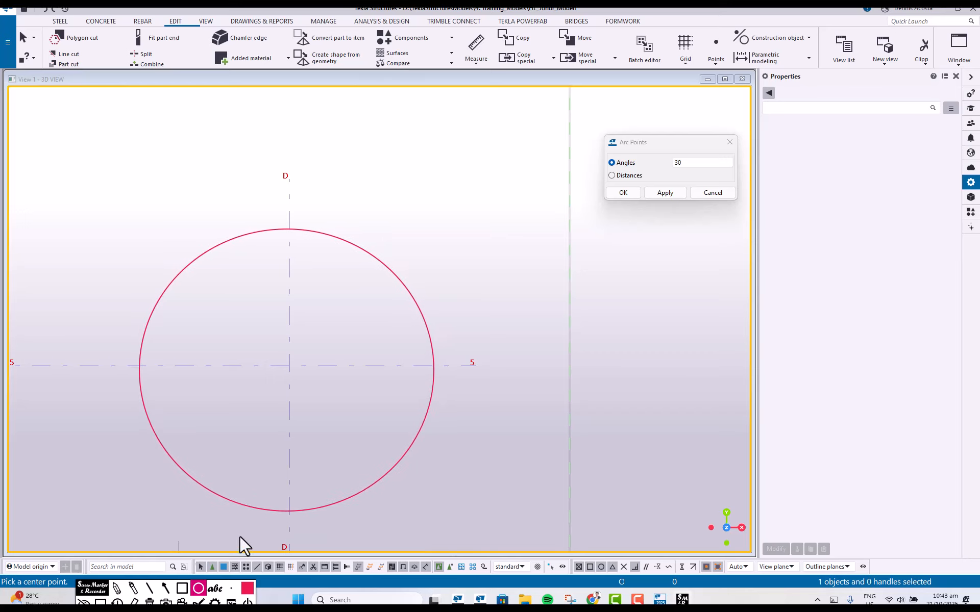
left_click(116, 588)
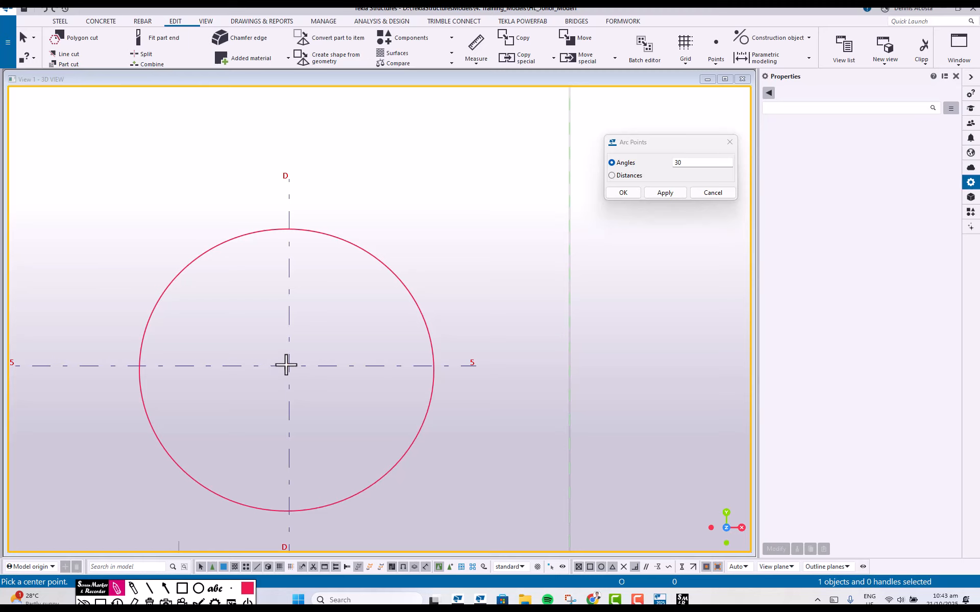
mouse_move(285, 366)
left_mouse_down()
mouse_move(432, 370)
mouse_move(403, 295)
mouse_move(442, 328)
mouse_move(458, 321)
left_mouse_up()
left_click_drag(664, 172, 474, 319)
left_click_drag(286, 369, 480, 250)
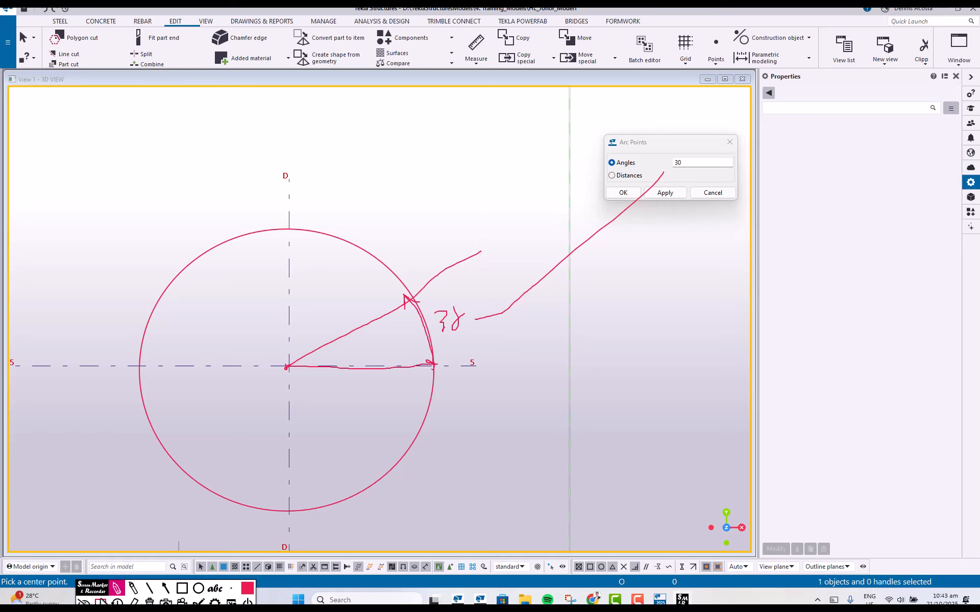
left_click(101, 604)
left_click(150, 603)
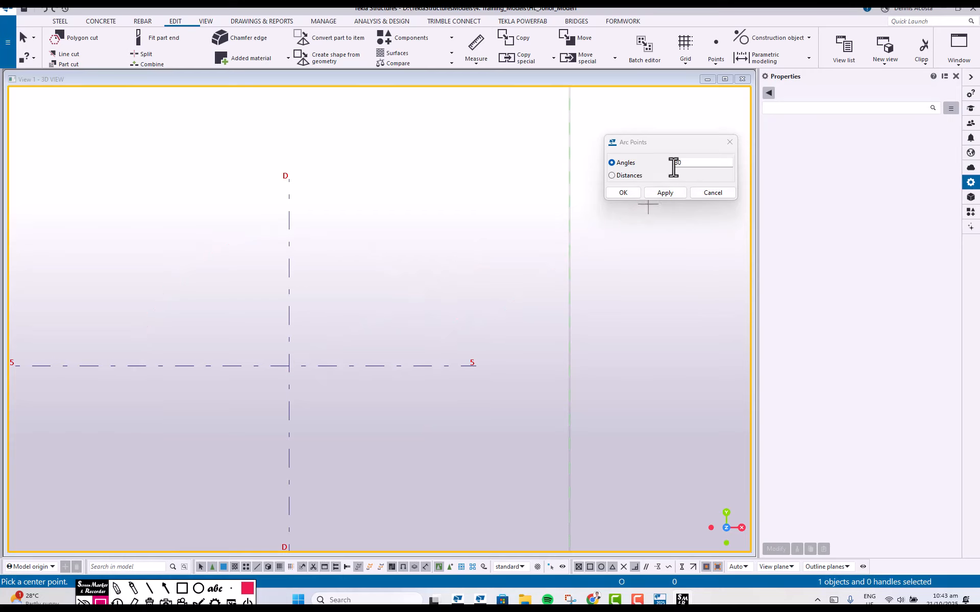
Create the 30° arc point using intersection D-5 as the center and the nearby end of grid line 5 as the start point.
left_click(666, 192)
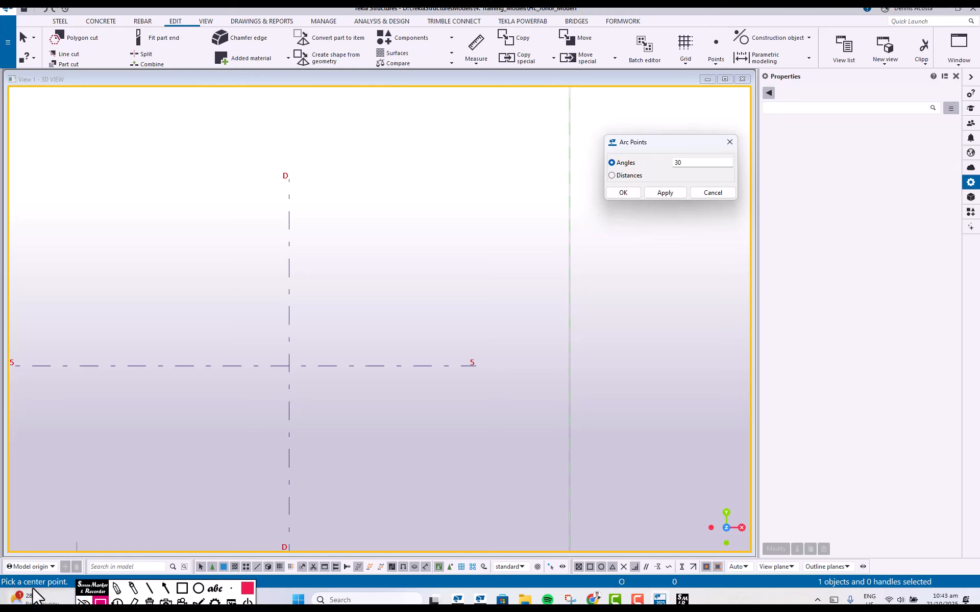
left_click(289, 367)
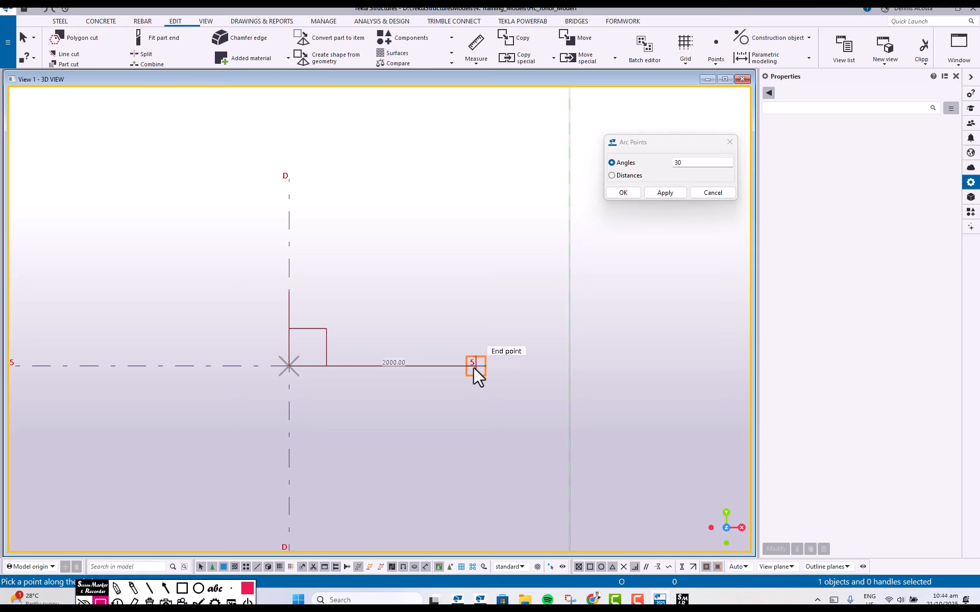
left_click(473, 366)
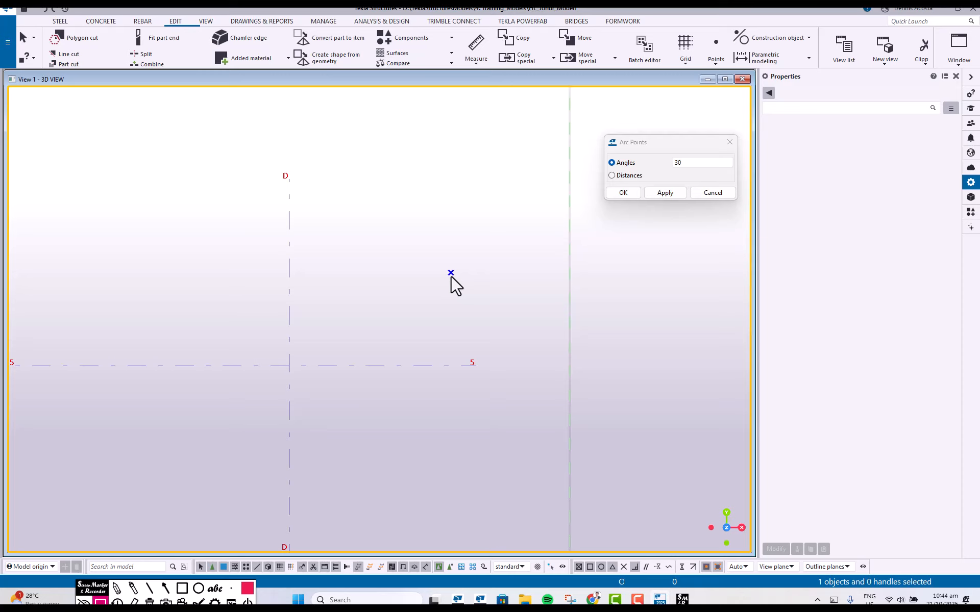
Measure the angle at intersection D-5 between the nearby end of grid line 5 and the arc point, and clear the measurement.
left_click(477, 62)
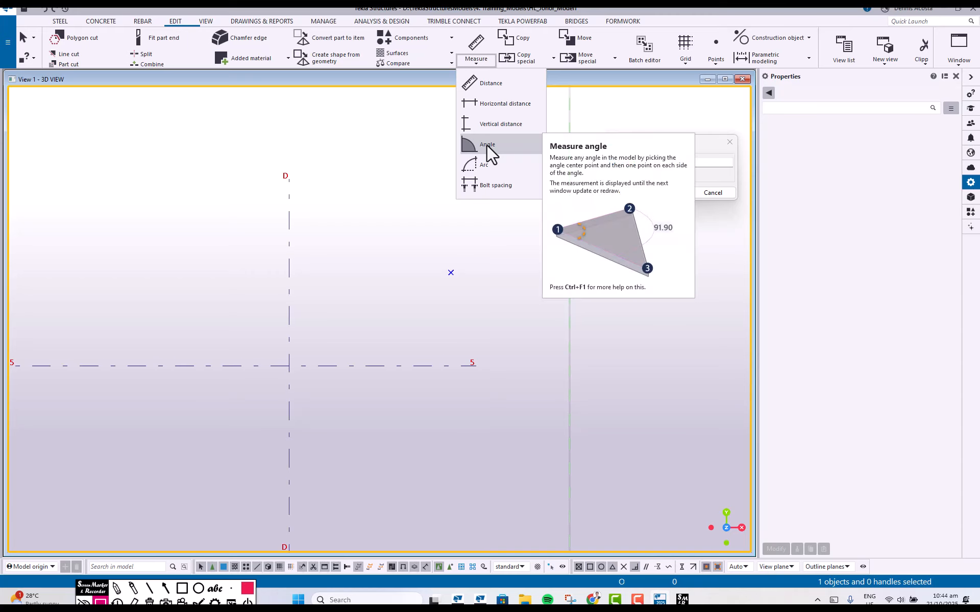
left_click(479, 57)
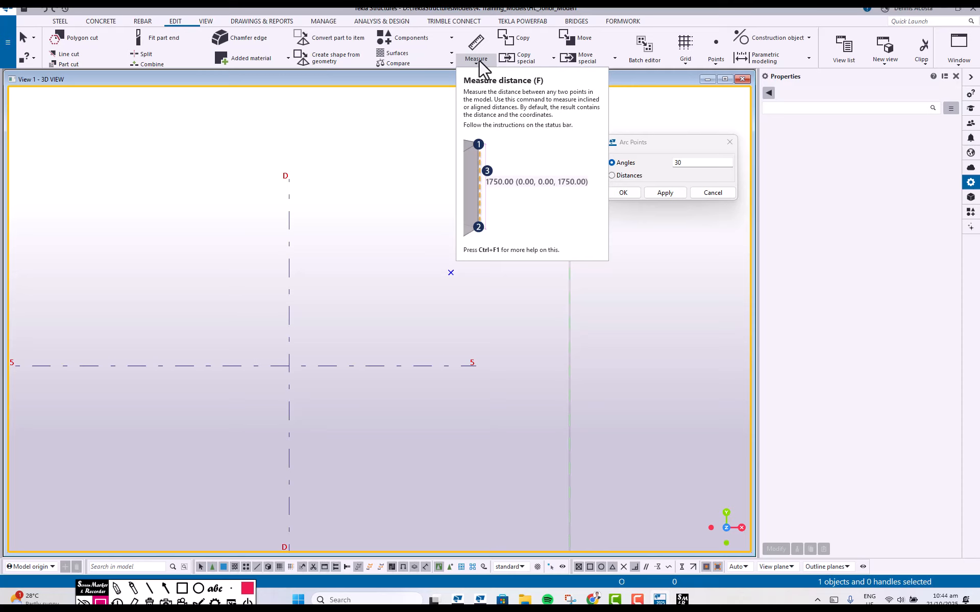
left_click(479, 59)
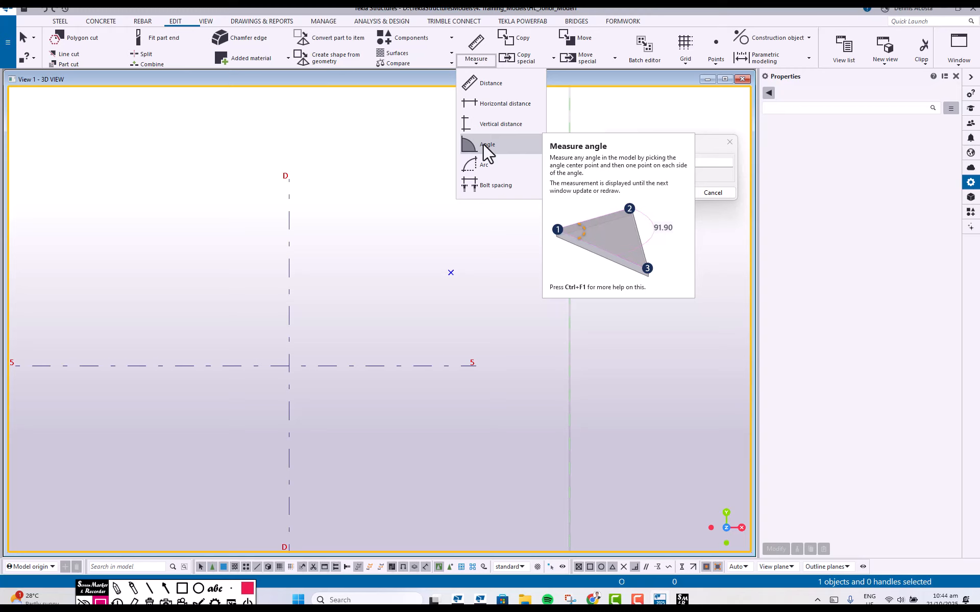
left_click(486, 147)
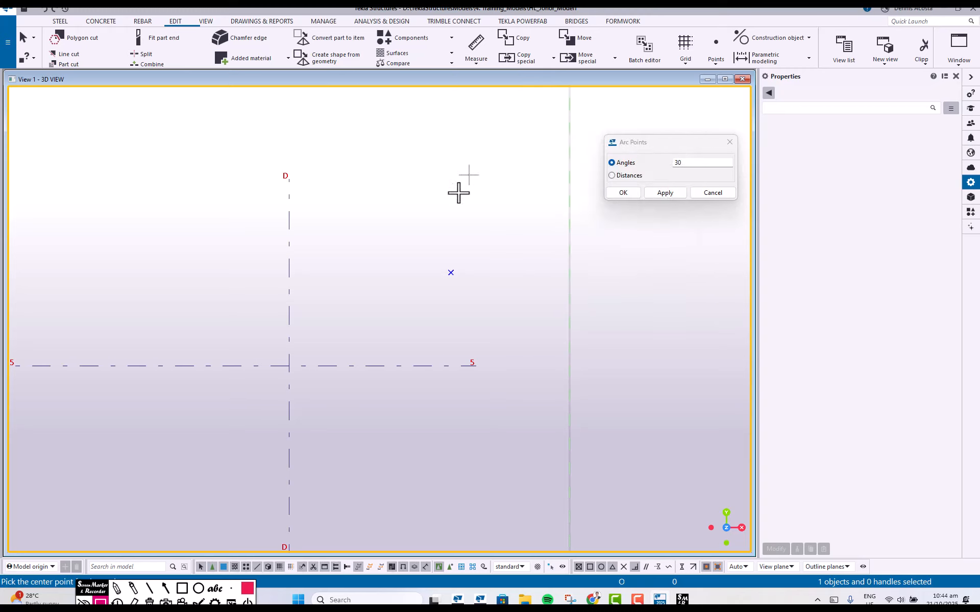
left_click(287, 367)
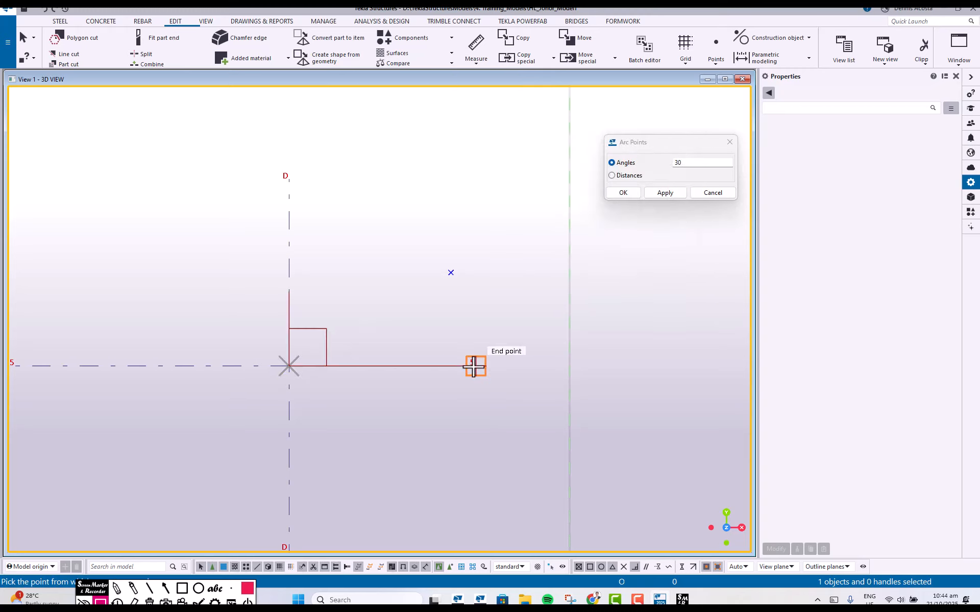
left_click(475, 365)
left_click(450, 273)
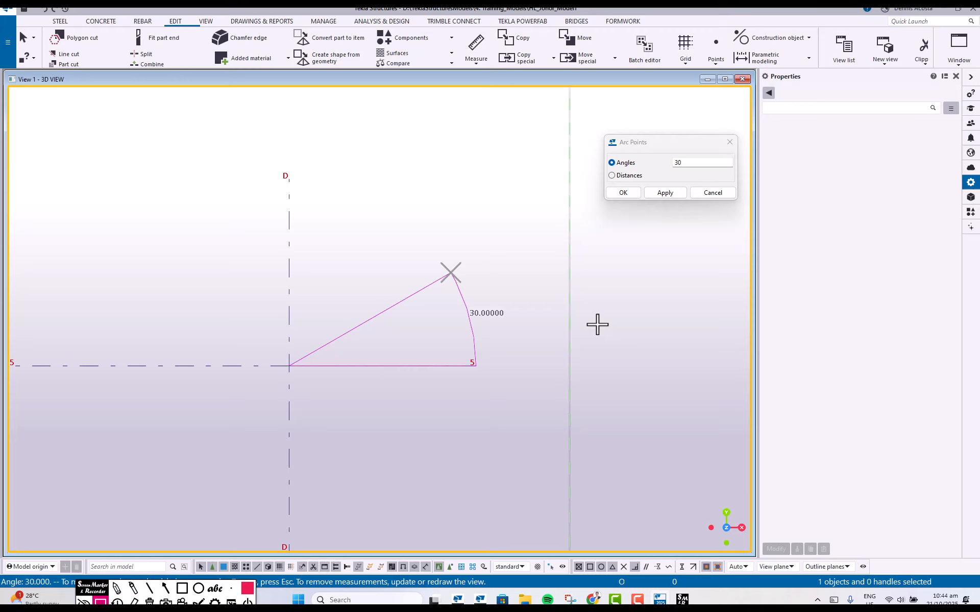
right_click(423, 190)
left_click(466, 196)
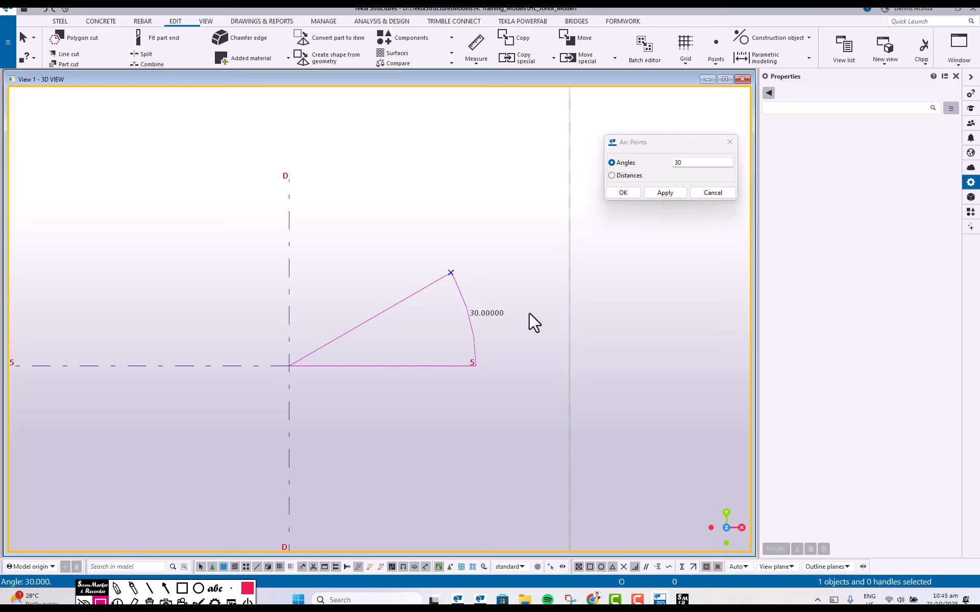
key("ctrl+u")
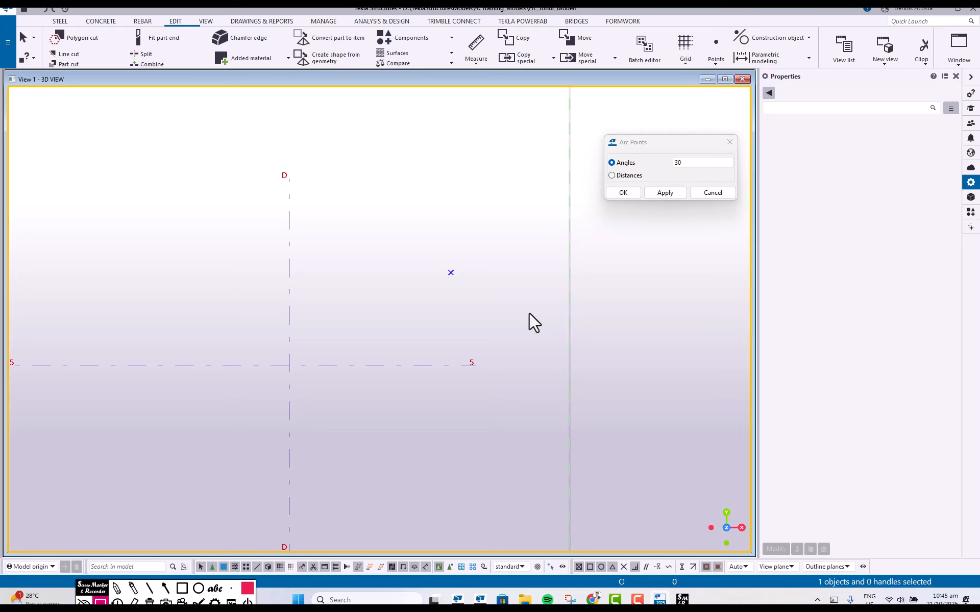
Set the work plane using three points: origin at D-5, X direction through the arc point, Y direction toward the upper end of grid line D.
middle_click_drag(516, 316, 532, 334)
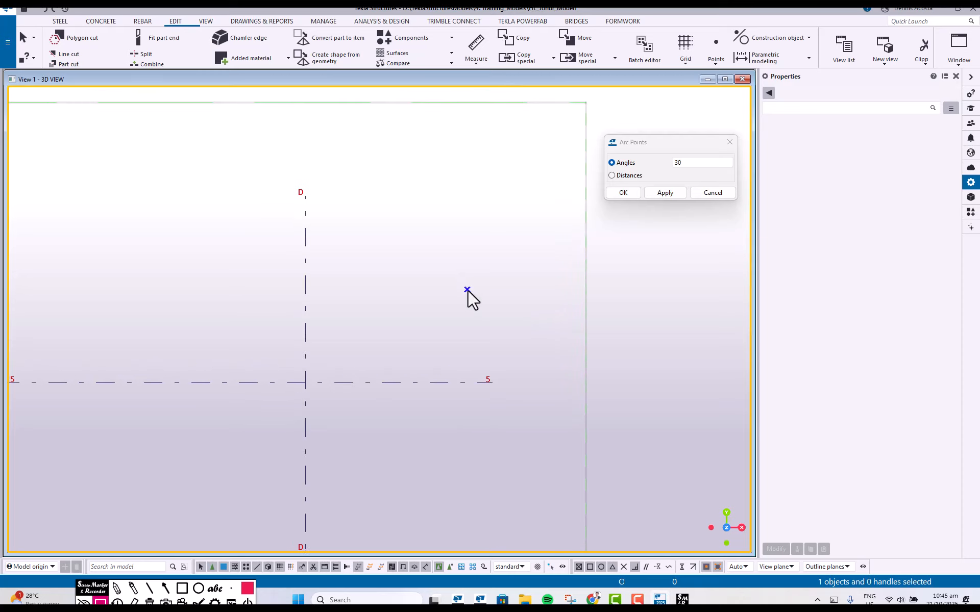
left_click(206, 22)
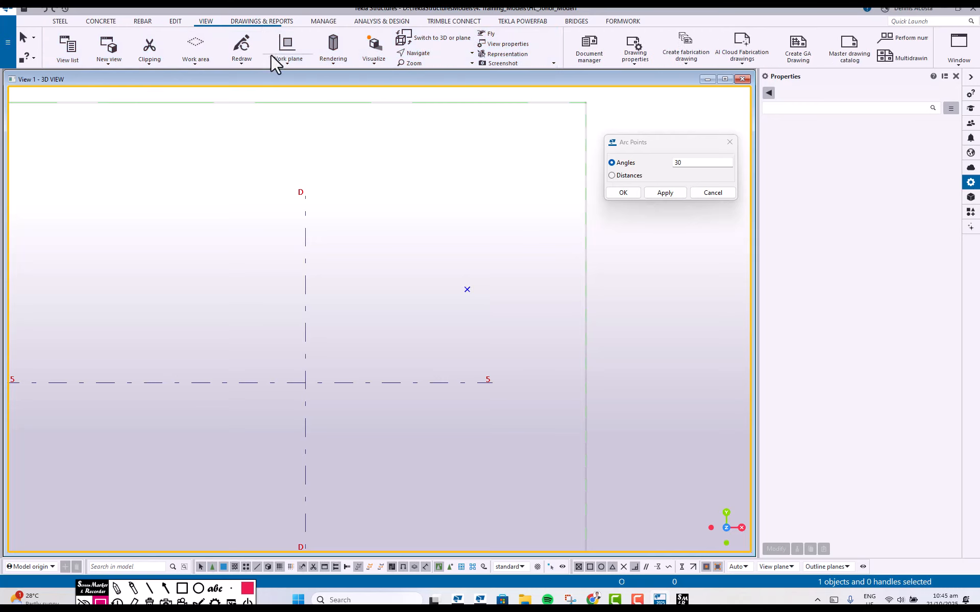
left_click(284, 63)
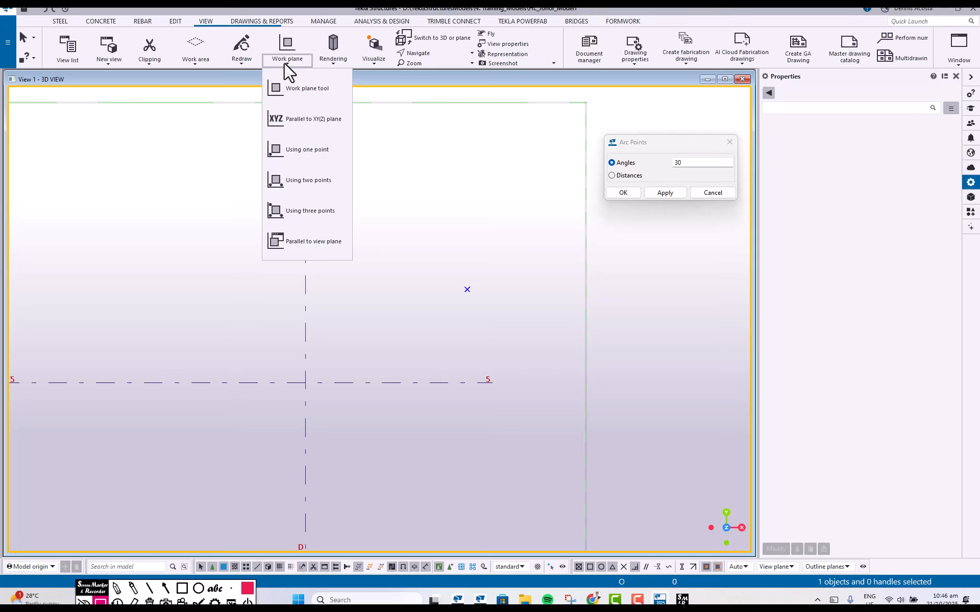
left_click(303, 212)
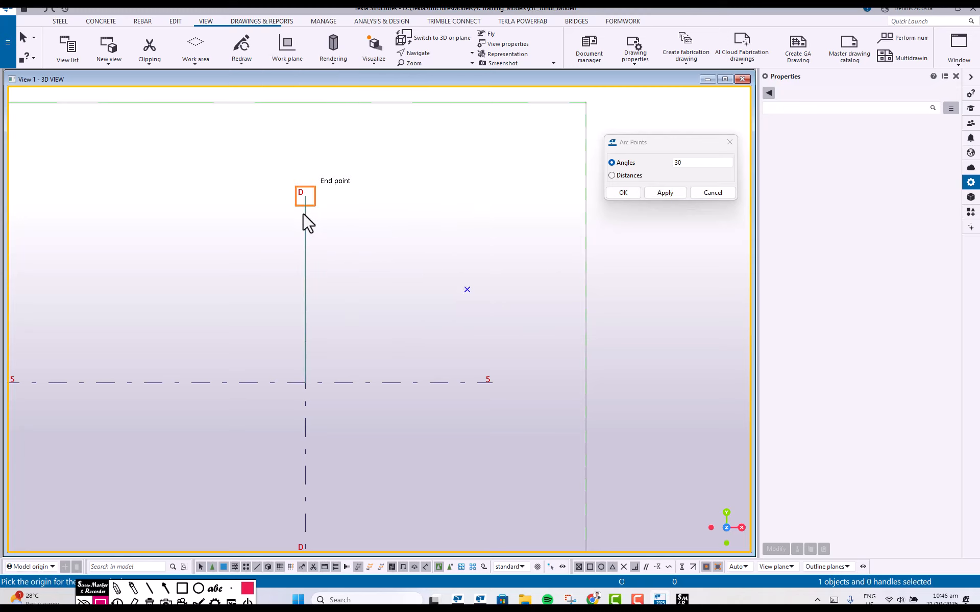
left_click(305, 383)
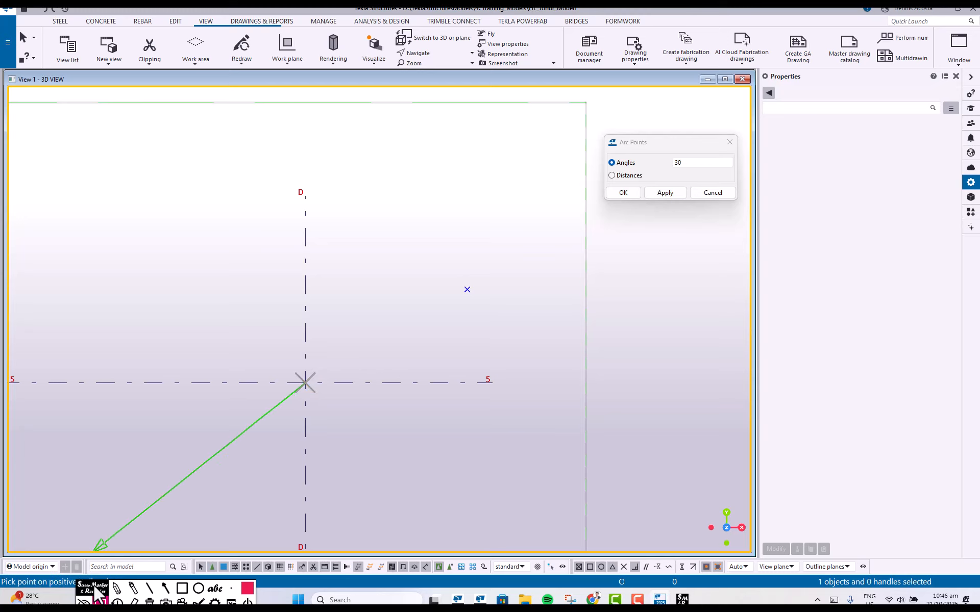
left_click_drag(97, 594, 155, 597)
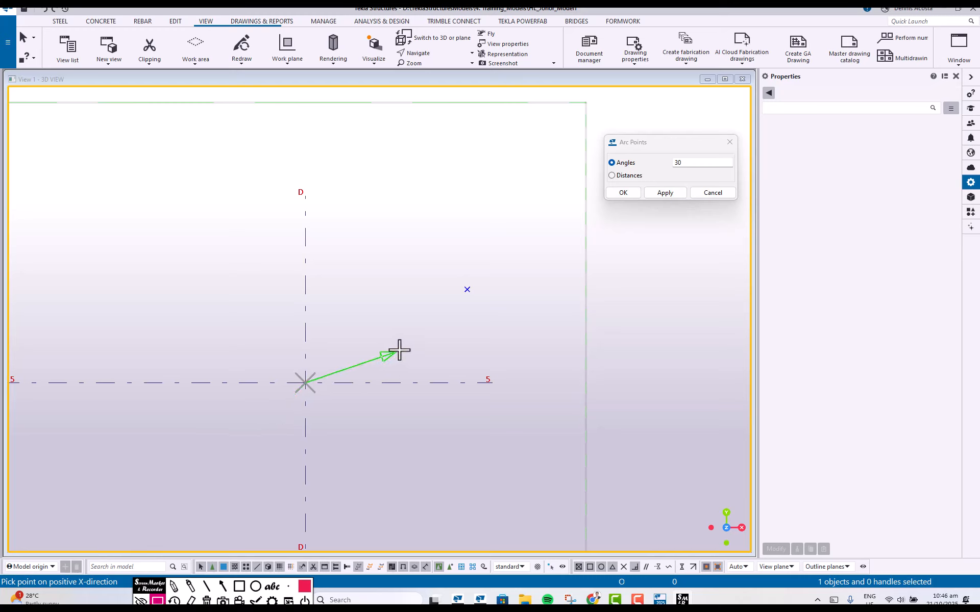
left_click(466, 289)
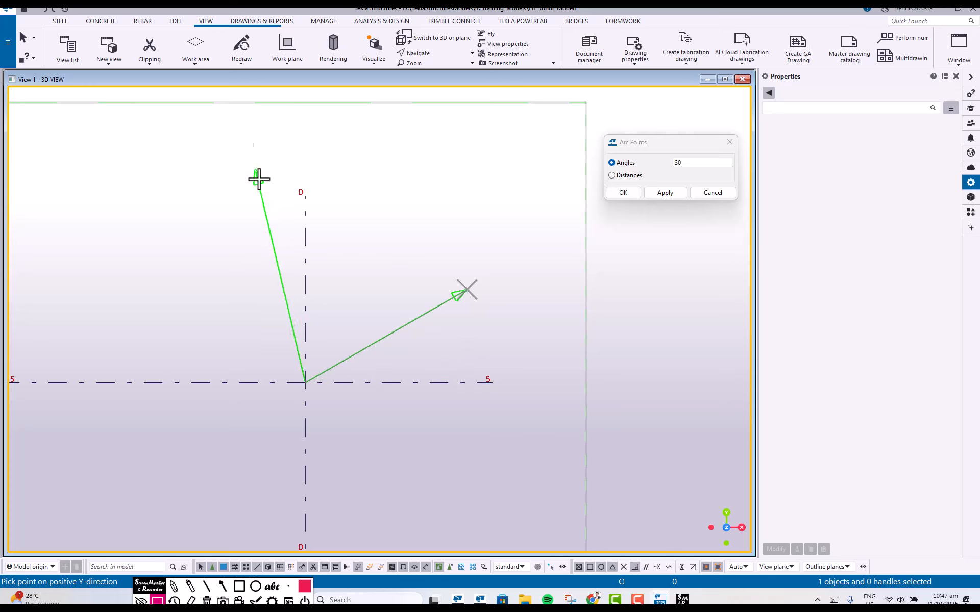
left_click(305, 229)
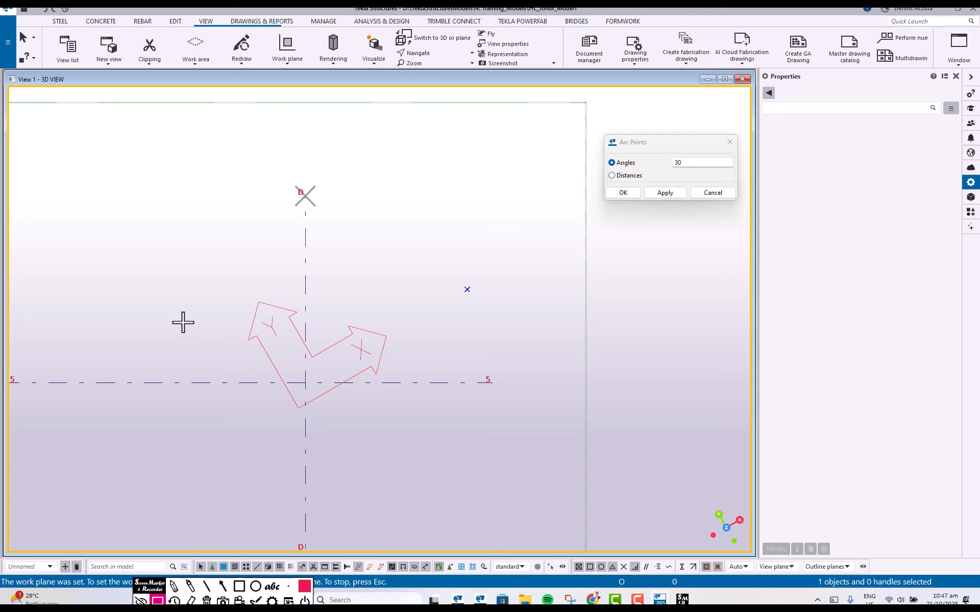
right_click(422, 272)
left_click(443, 276)
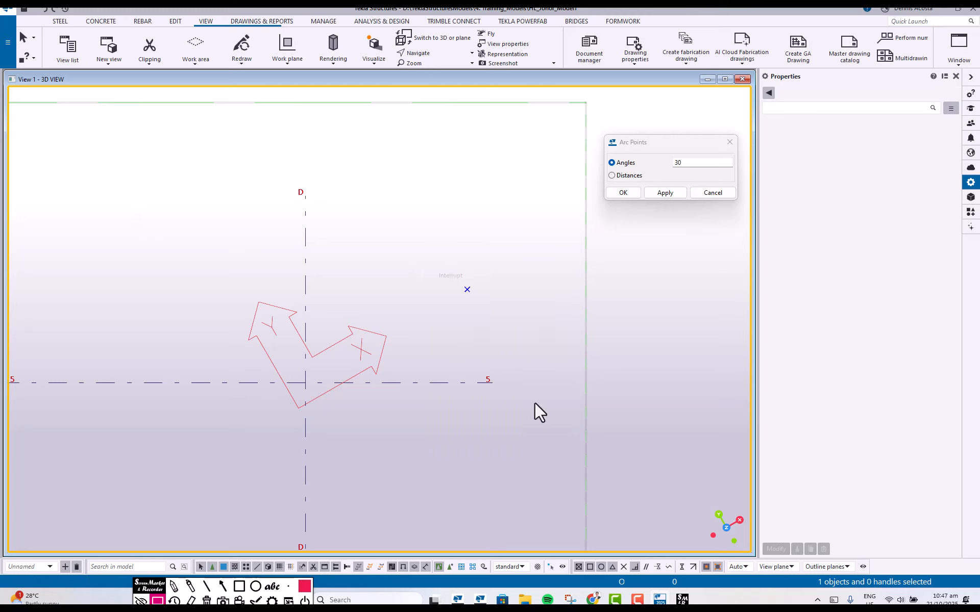
Examine the rotated work plane at D-5 in relation to the whole grid, and select the rectangular grid to show its properties.
mouse_move(660, 600)
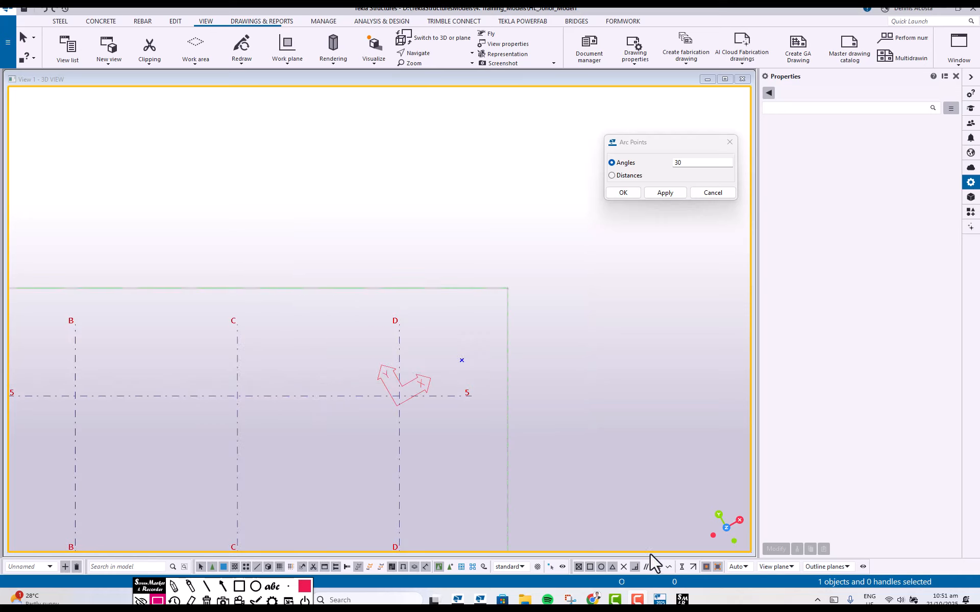
scroll(388, 380, "up", 3)
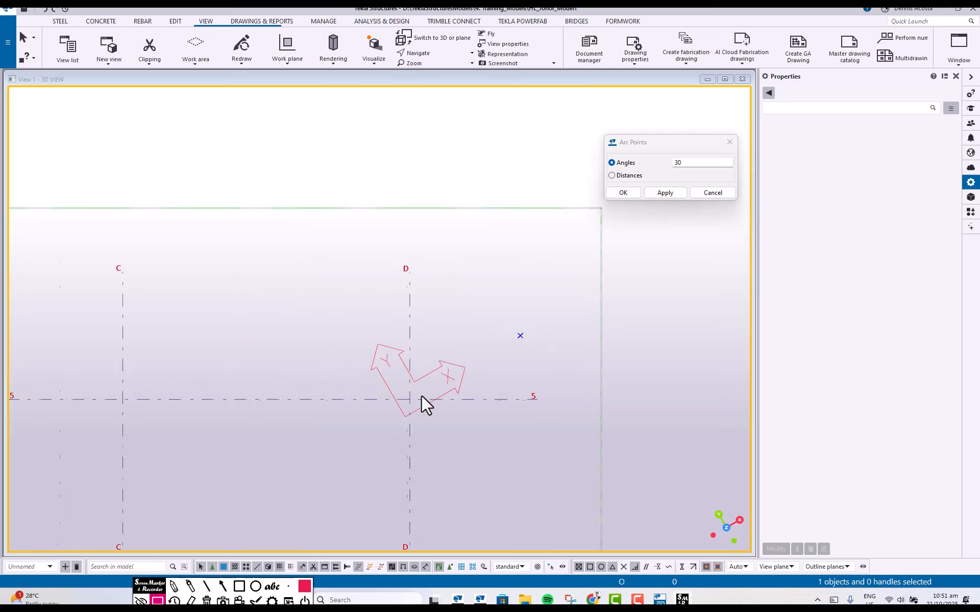
scroll(421, 395, "up", 3)
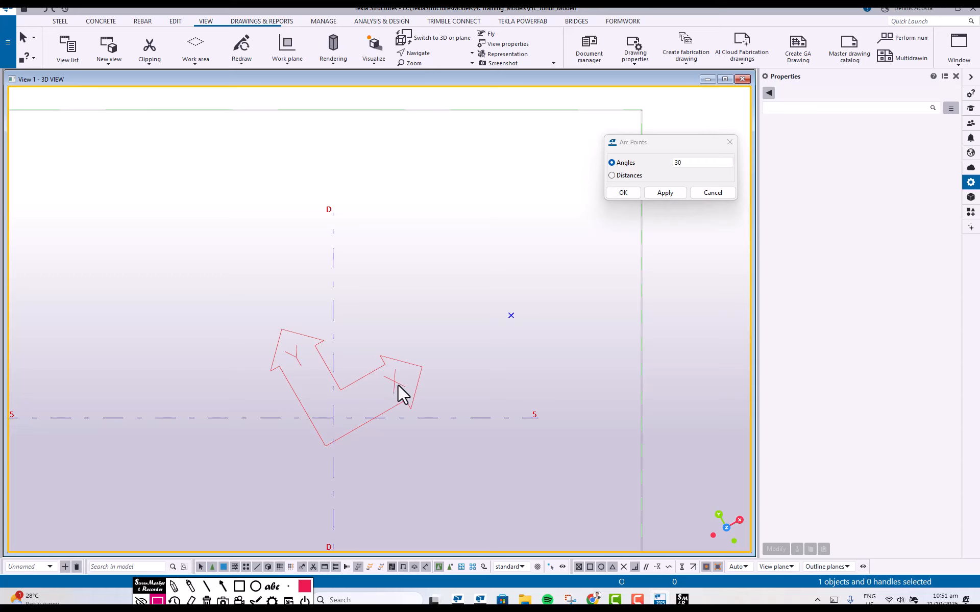
scroll(397, 384, "down", 3)
scroll(402, 352, "down", 5)
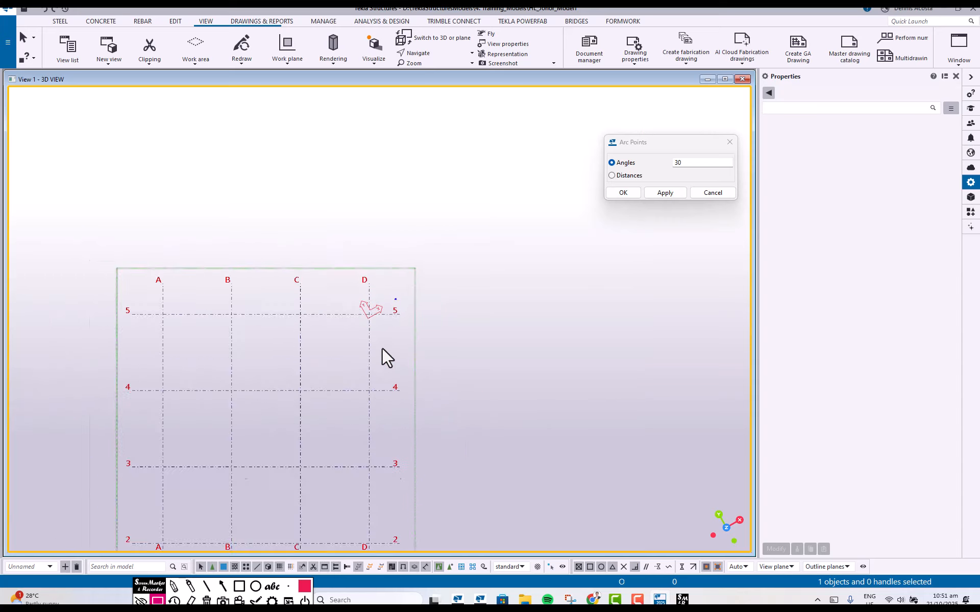
scroll(379, 351, "up", 2)
scroll(375, 357, "down", 2)
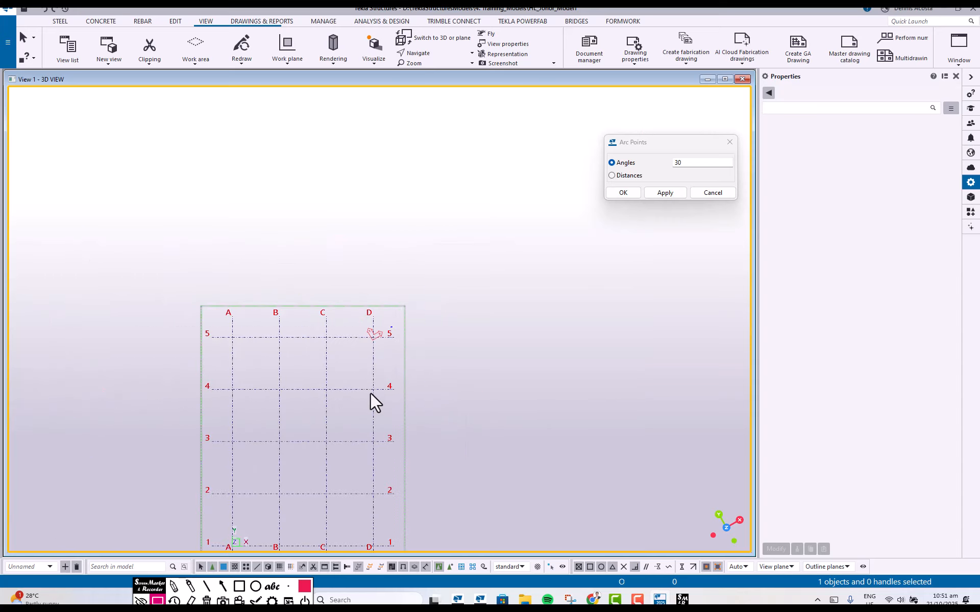
left_click(370, 393)
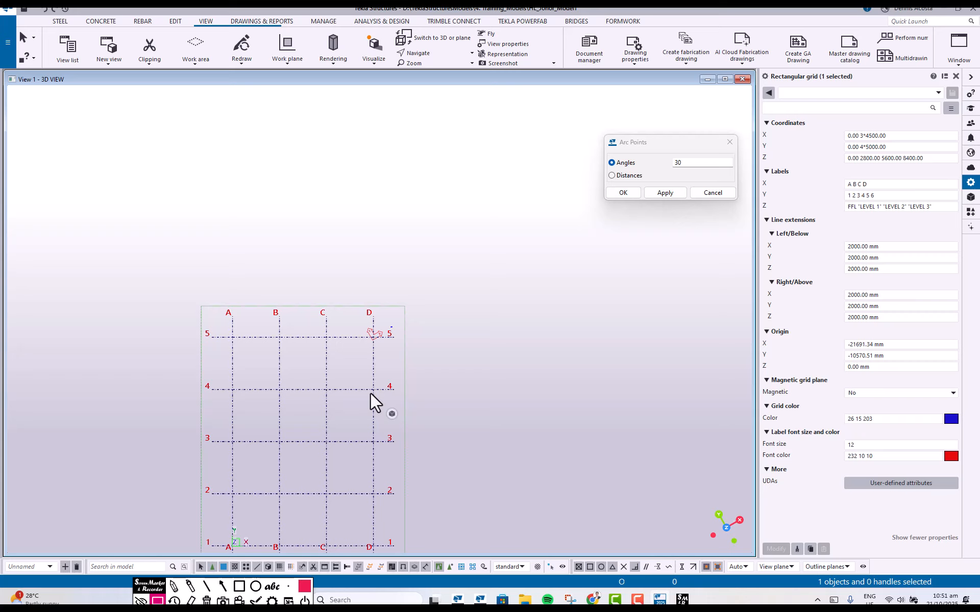
scroll(391, 331, "up", 3)
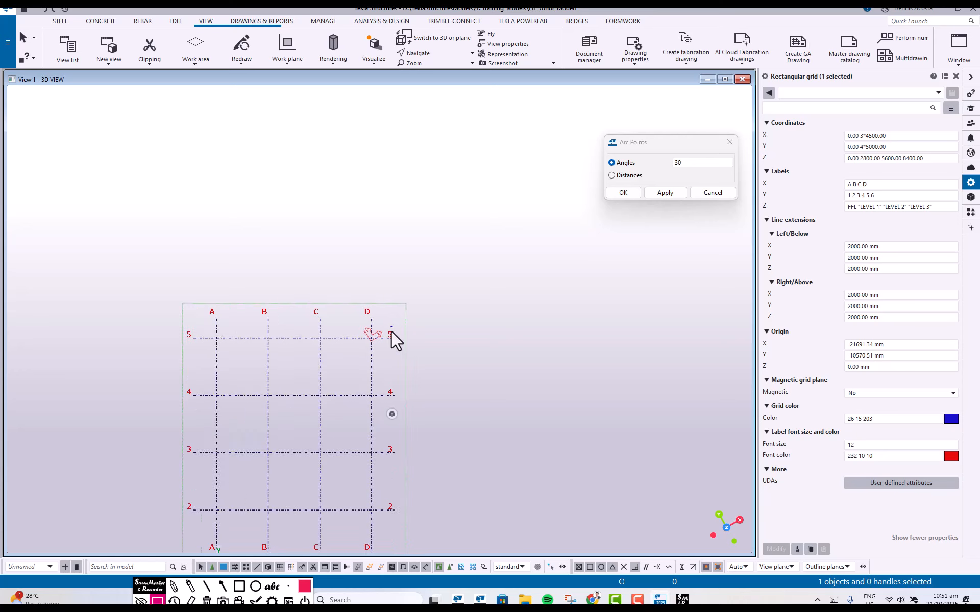
middle_click_drag(289, 394, 289, 341)
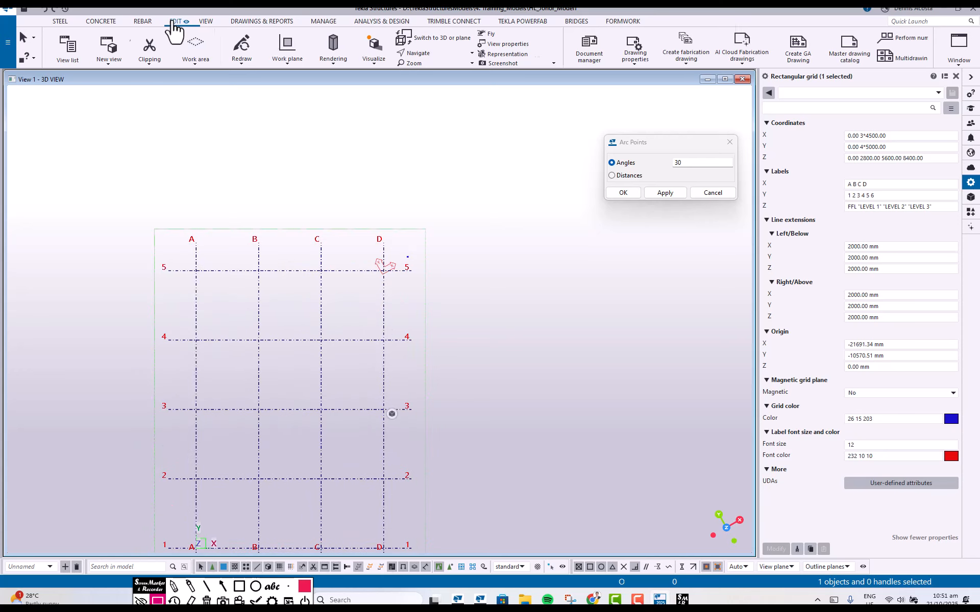
Close the arc point settings and create a second rectangular grid on the rotated work plane with its origin at intersection D-5.
left_click(175, 21)
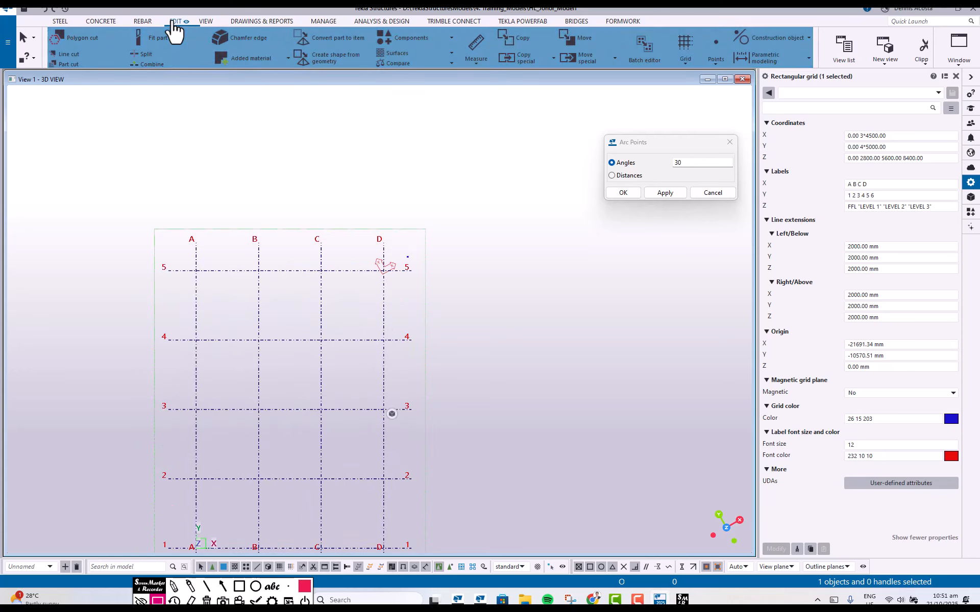
left_click(730, 142)
left_click(686, 61)
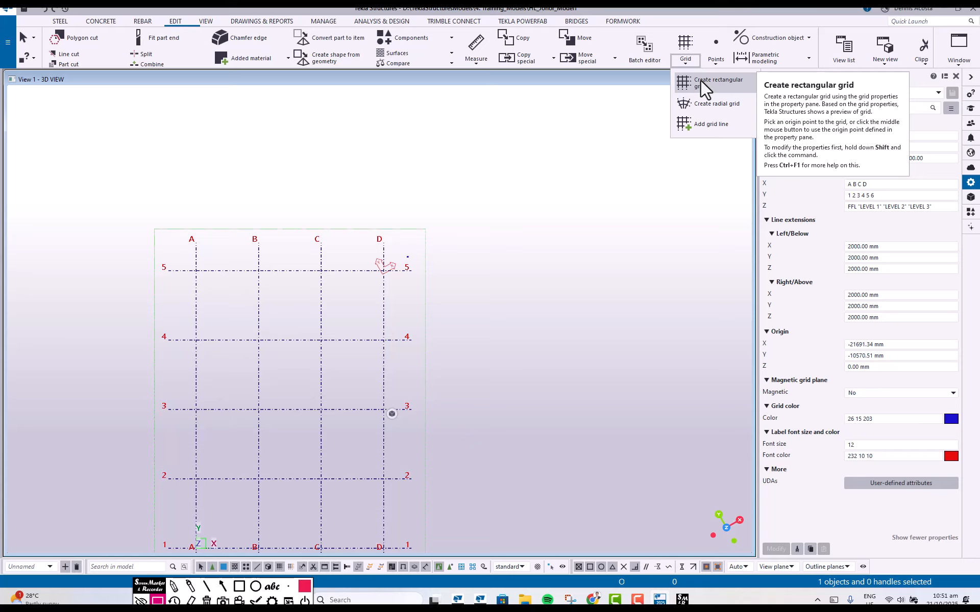
left_click(702, 81)
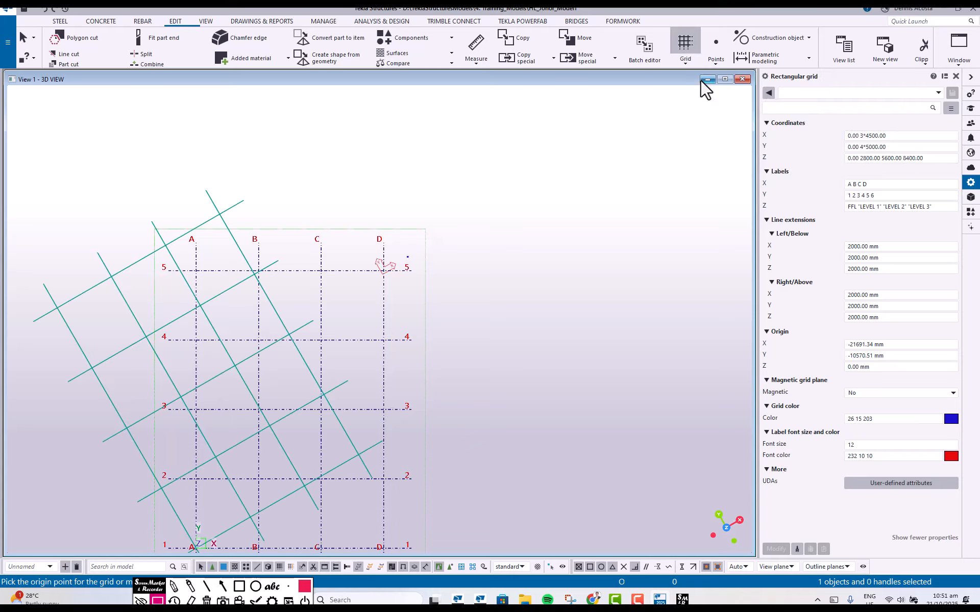
scroll(386, 266, "up", 6)
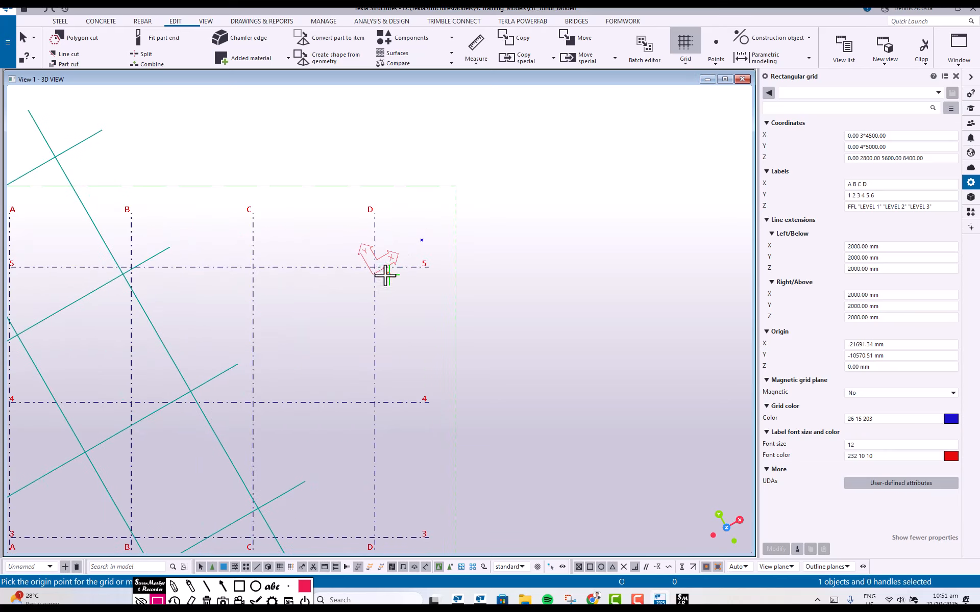
scroll(374, 263, "up", 4)
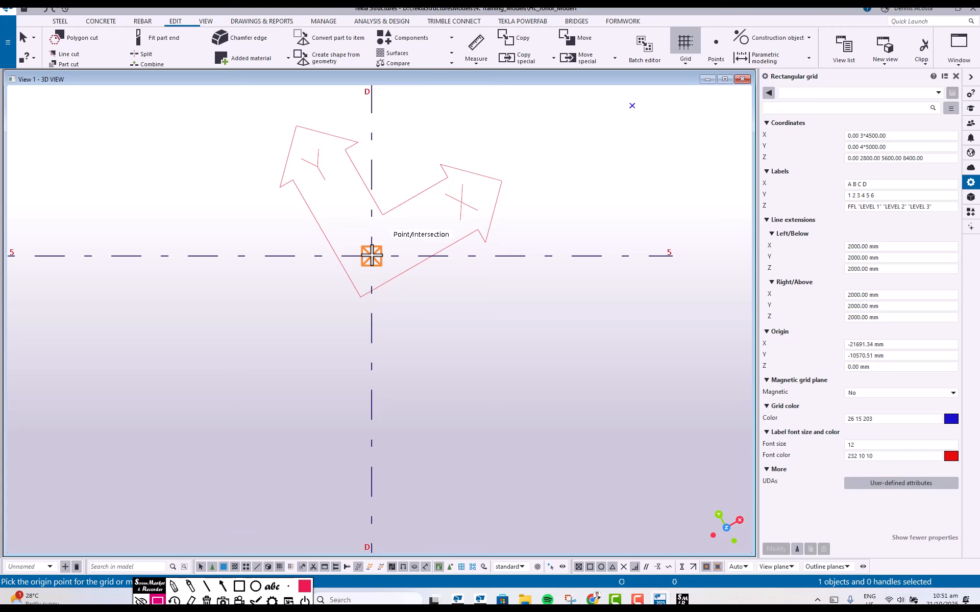
scroll(372, 255, "down", 10)
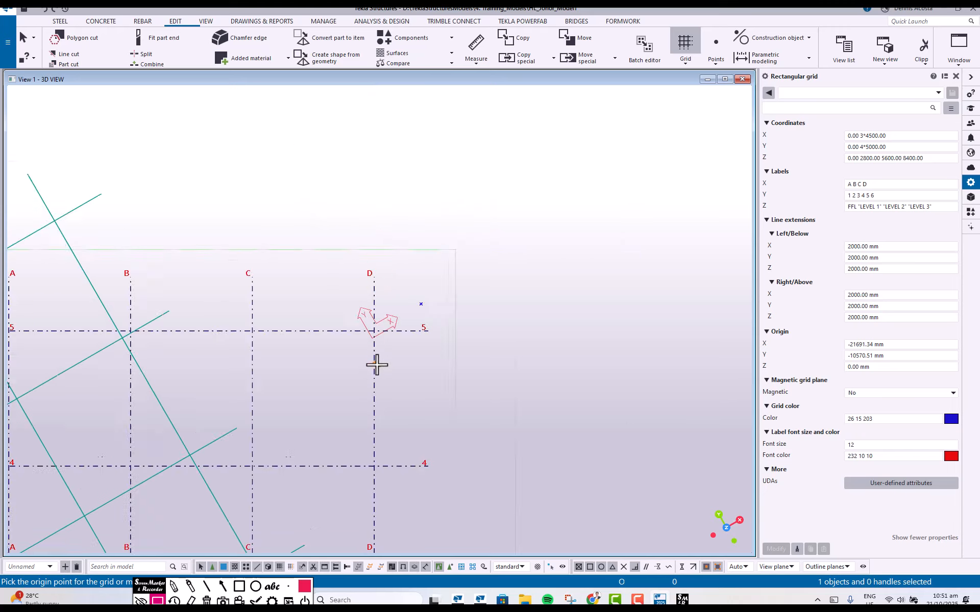
scroll(305, 473, "up", 5)
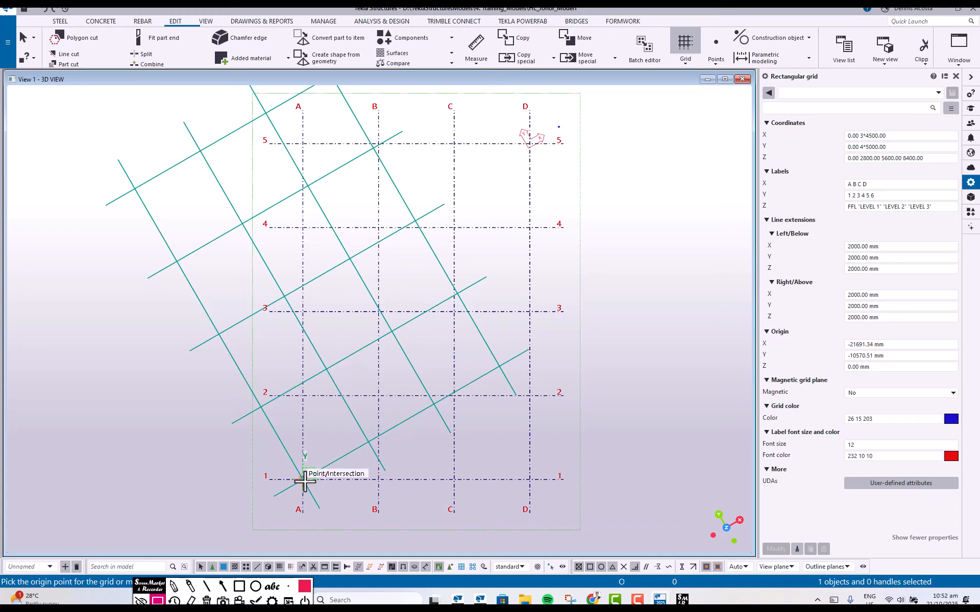
scroll(578, 159, "up", 1)
scroll(511, 122, "up", 5)
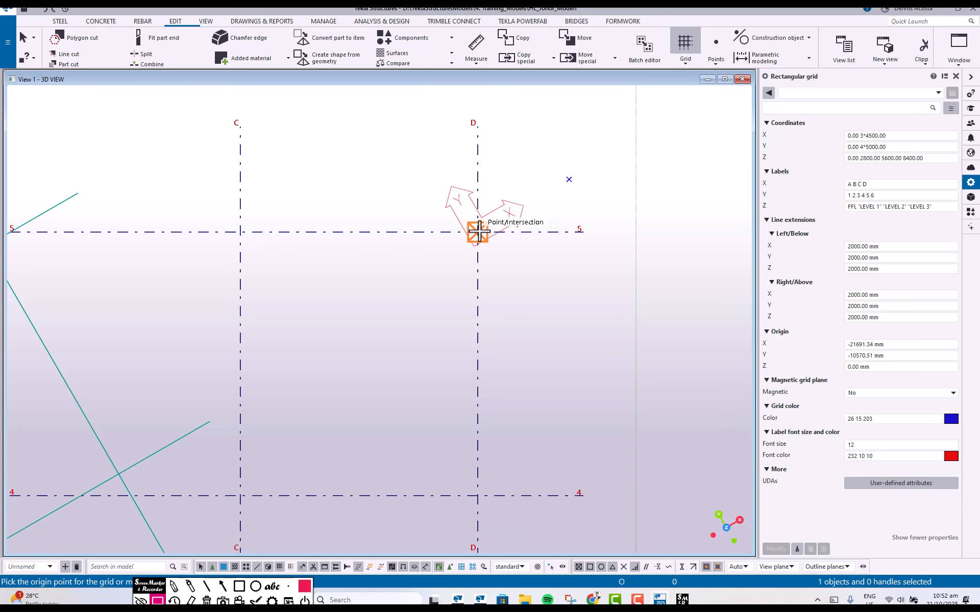
left_click(478, 232)
scroll(565, 321, "down", 8)
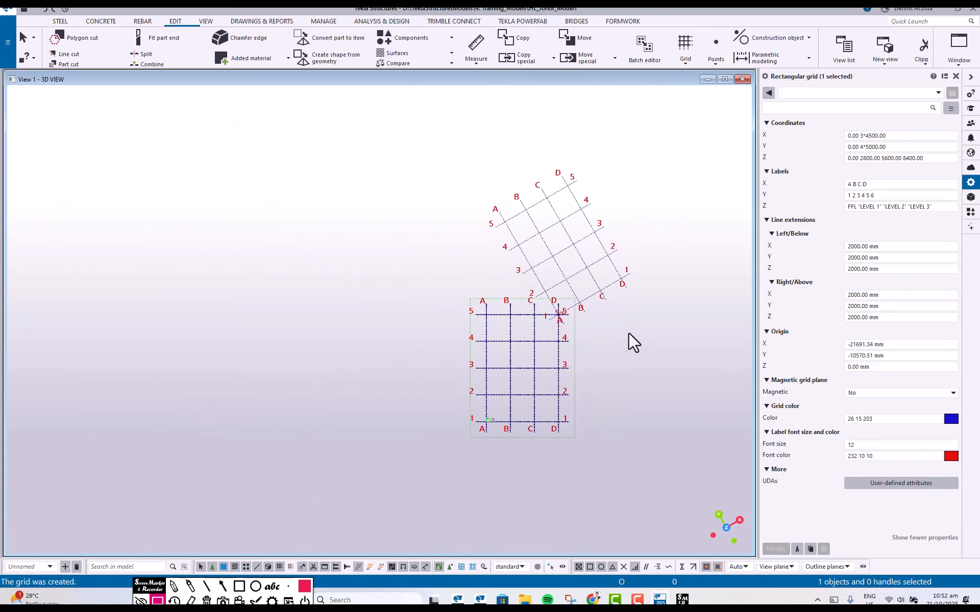
middle_click_drag(629, 333, 611, 349)
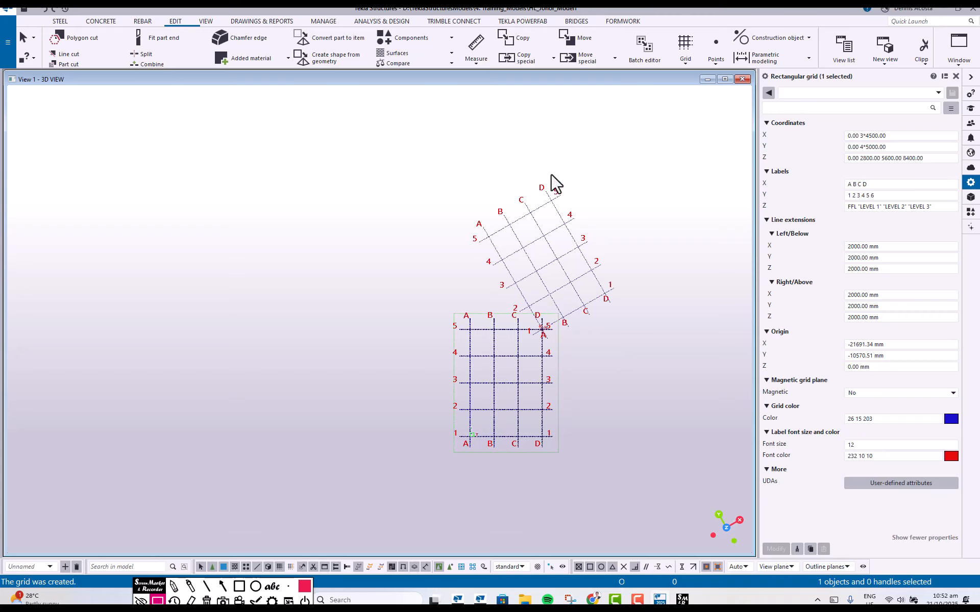
End grid creation, then select the rotated grid at intersection D-5 and delete it.
right_click(615, 206)
left_click(644, 212)
scroll(561, 326, "up", 4)
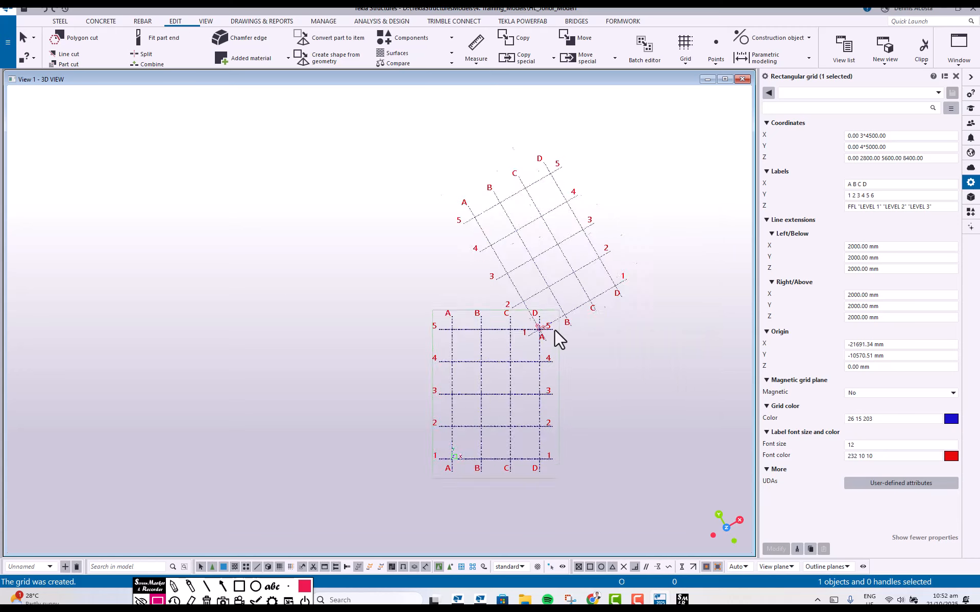
left_click(585, 308)
scroll(586, 341, "down", 2)
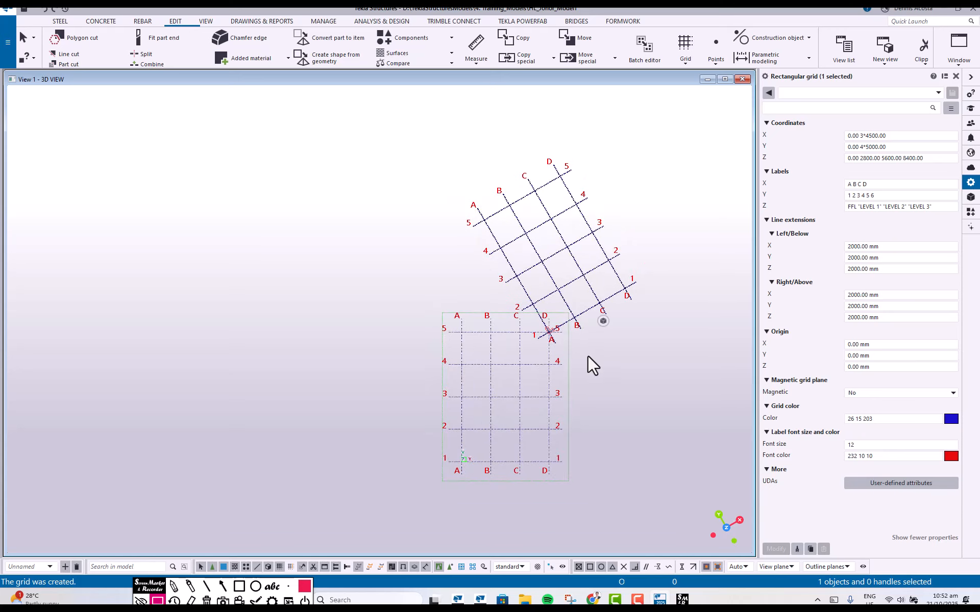
middle_click_drag(588, 356, 559, 357)
scroll(505, 267, "up", 1)
scroll(509, 270, "up", 4)
scroll(507, 299, "down", 5)
scroll(570, 272, "up", 1)
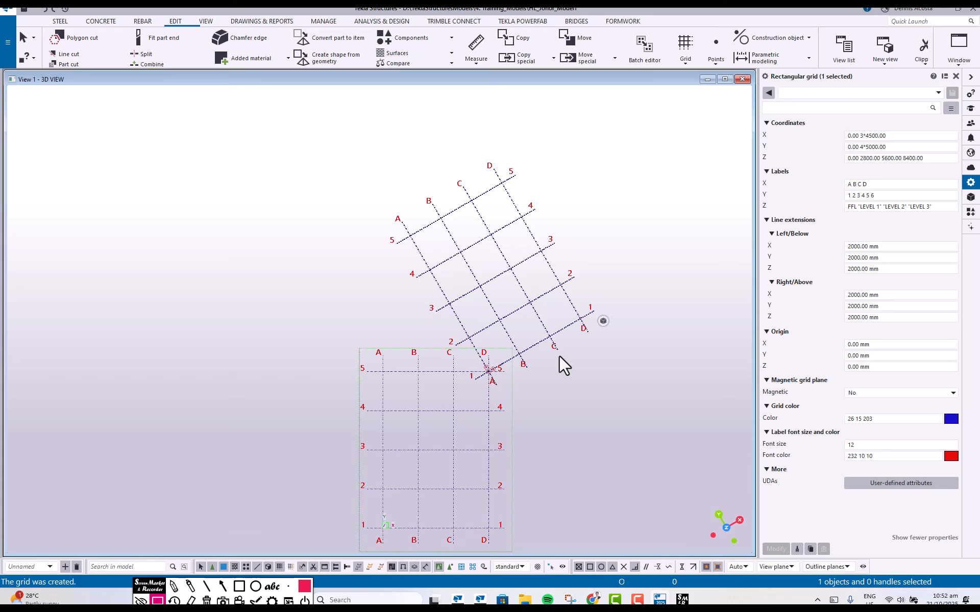
key("Delete")
left_click(466, 320)
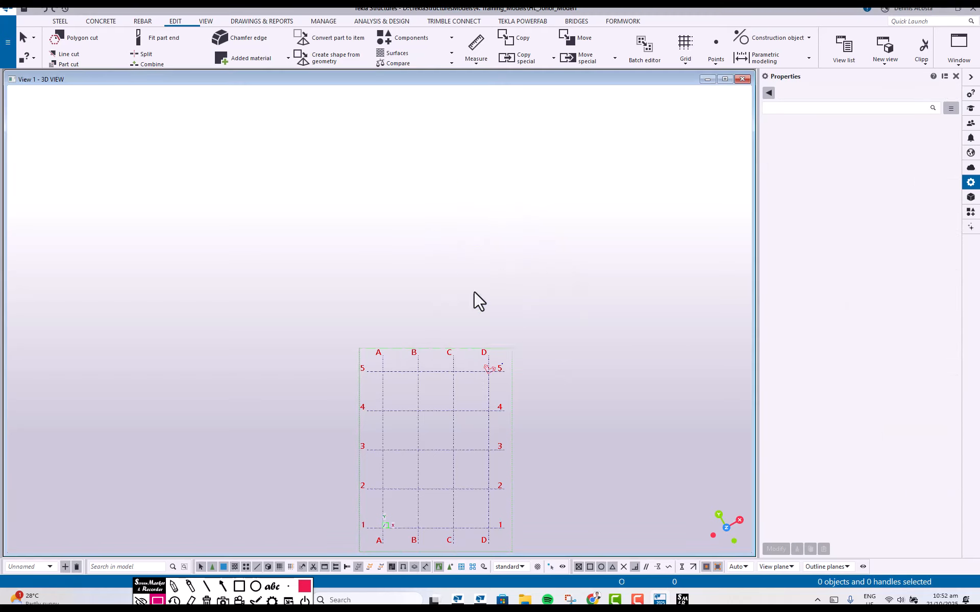
Set the work plane parallel to the view plane of View 1, returning it to the model origin.
middle_click_drag(482, 386, 517, 263)
scroll(517, 263, "up", 4)
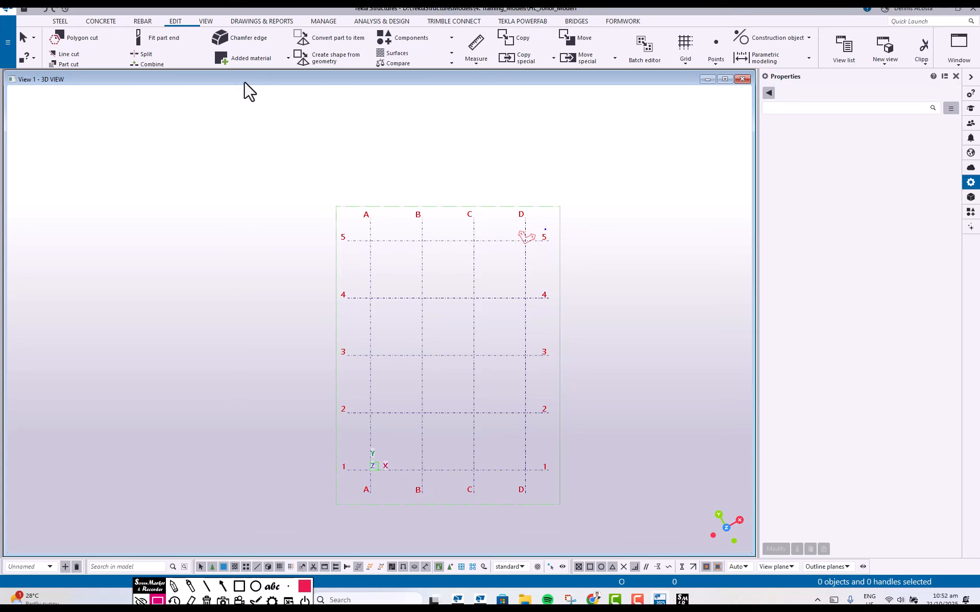
left_click(205, 22)
left_click(292, 59)
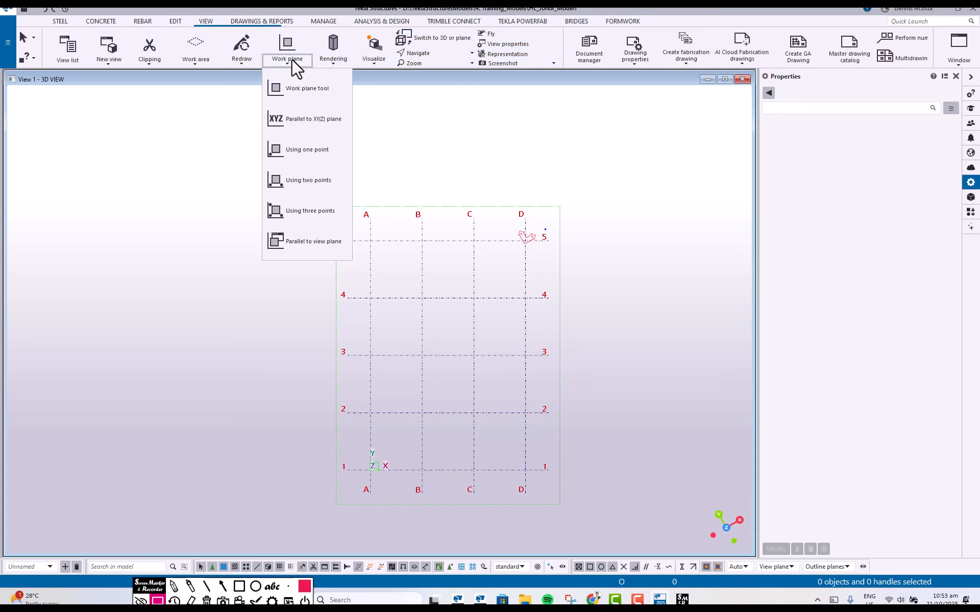
left_click(310, 242)
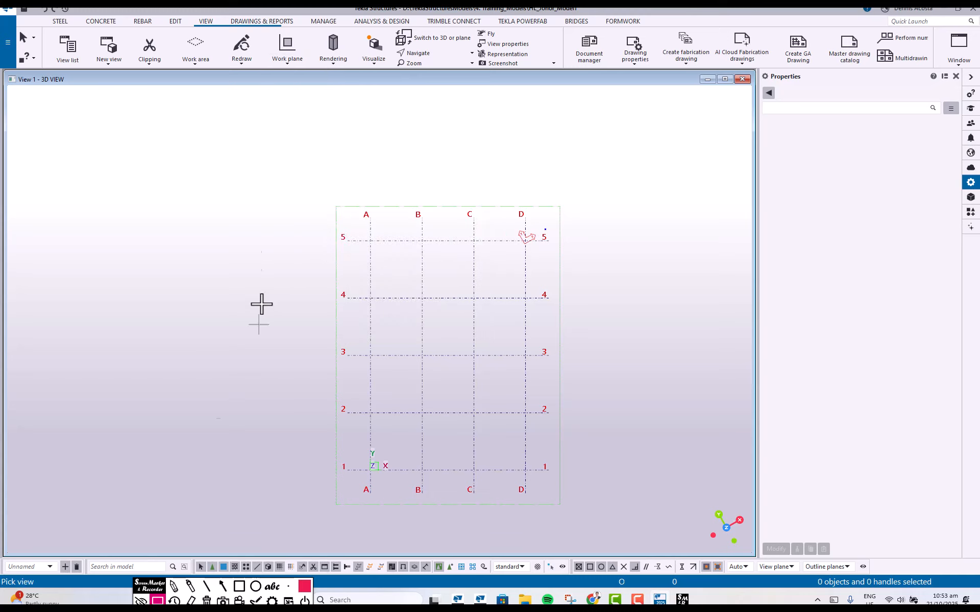
left_click(225, 334)
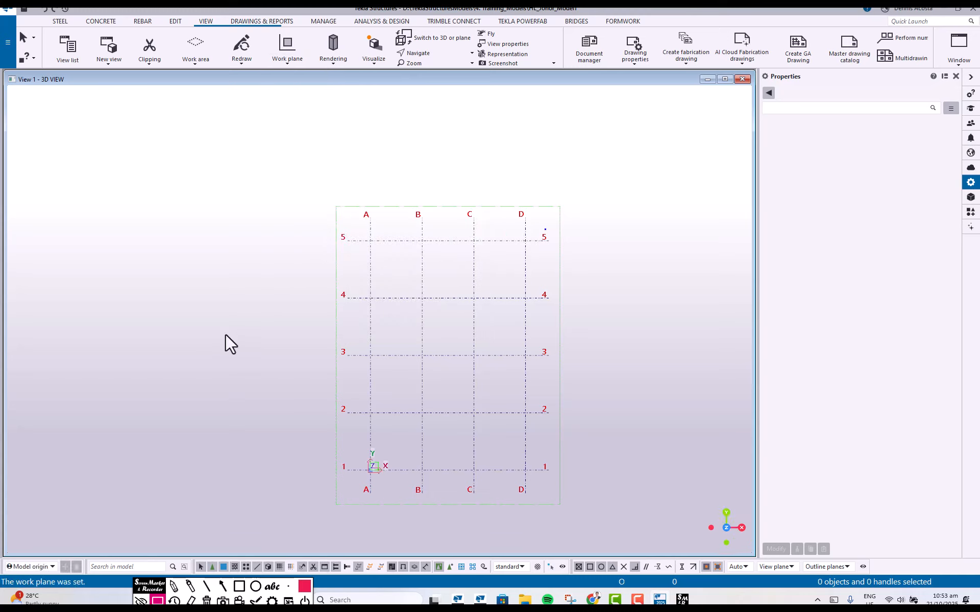
scroll(360, 473, "up", 6)
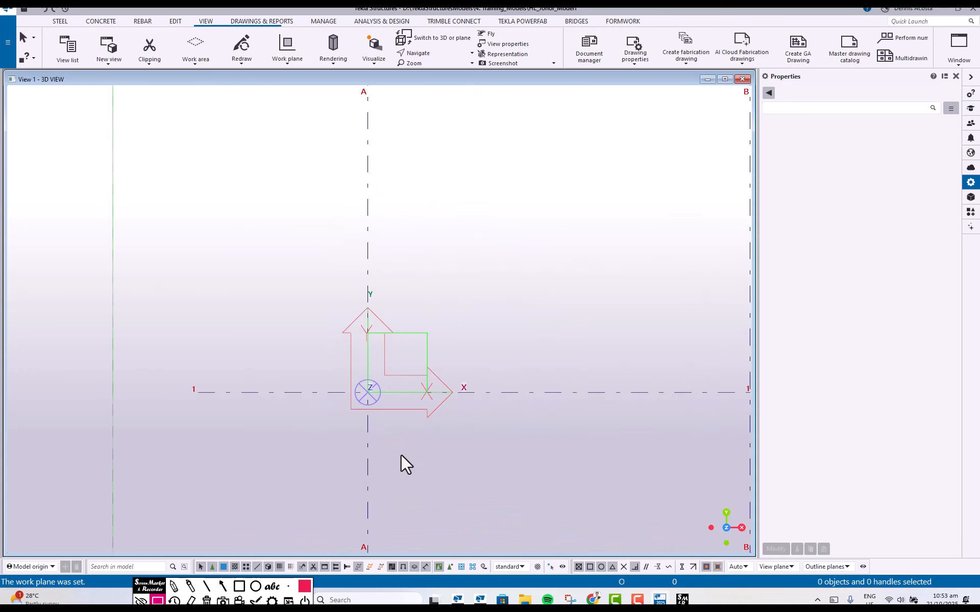
scroll(400, 454, "down", 2)
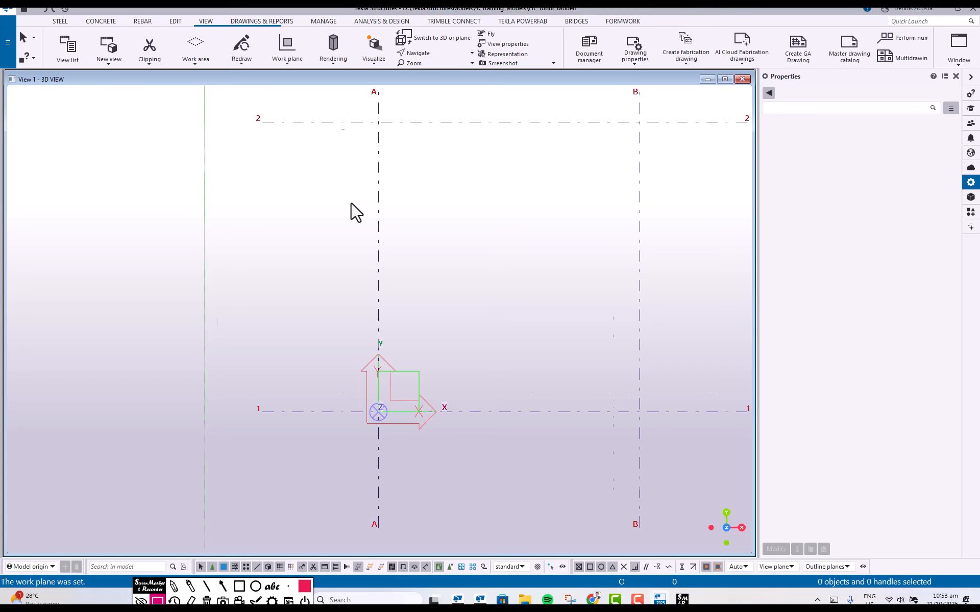
Set the work plane parallel to the XY plane with a depth coordinate of 0.00 and close the settings.
scroll(350, 210, "down", 2)
left_click(286, 60)
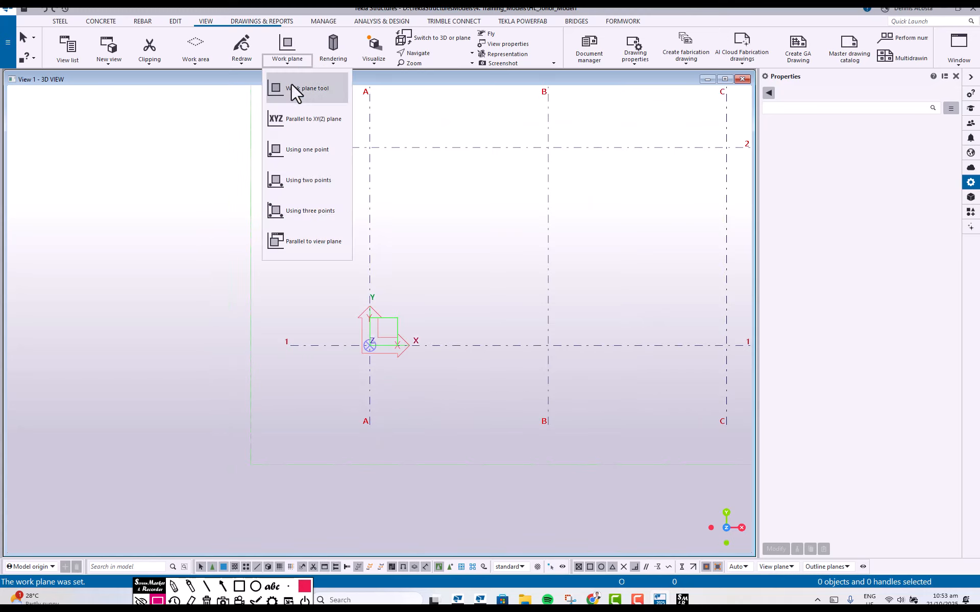
left_click(305, 119)
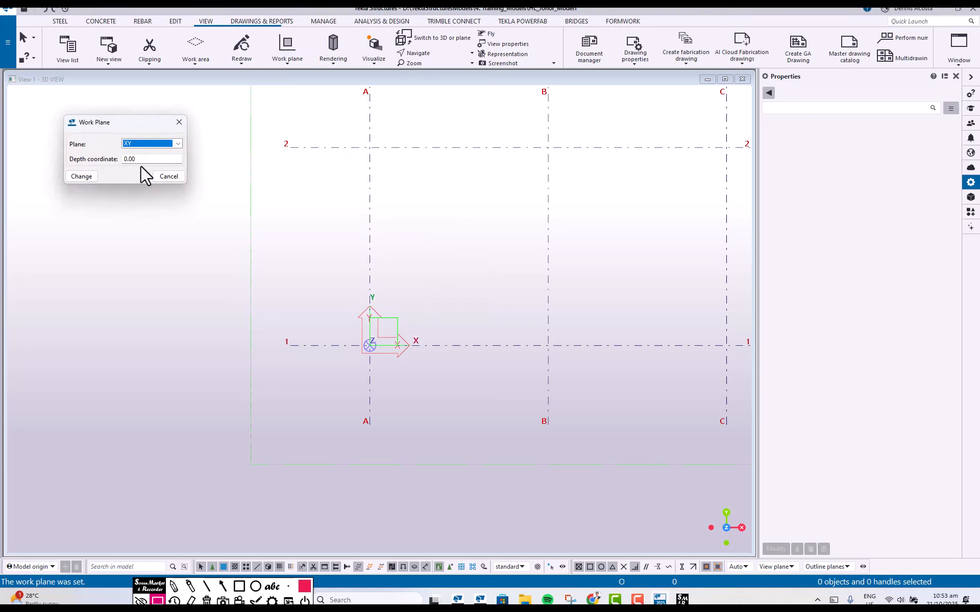
left_click(85, 177)
left_click(179, 122)
scroll(333, 388, "down", 6)
middle_click_drag(387, 314, 377, 327)
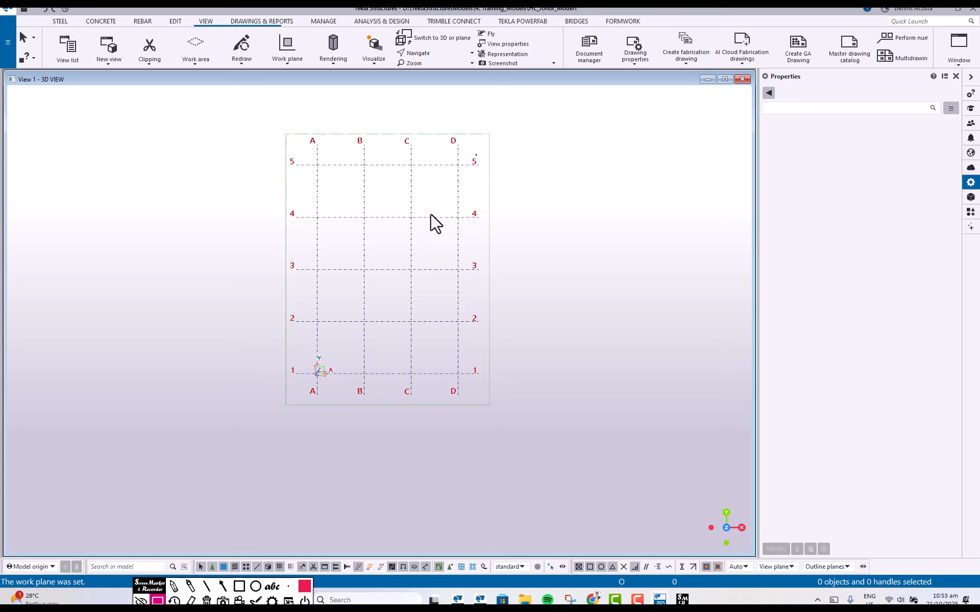
Copy the rectangular grid from intersection A-1 to intersection D-5 and end the copying.
left_click(363, 323)
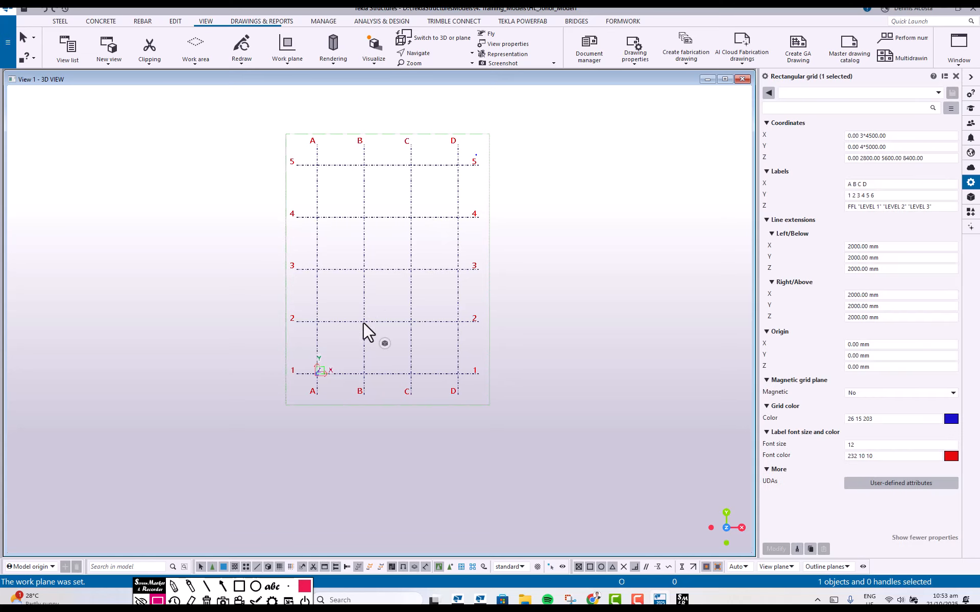
right_click(363, 322)
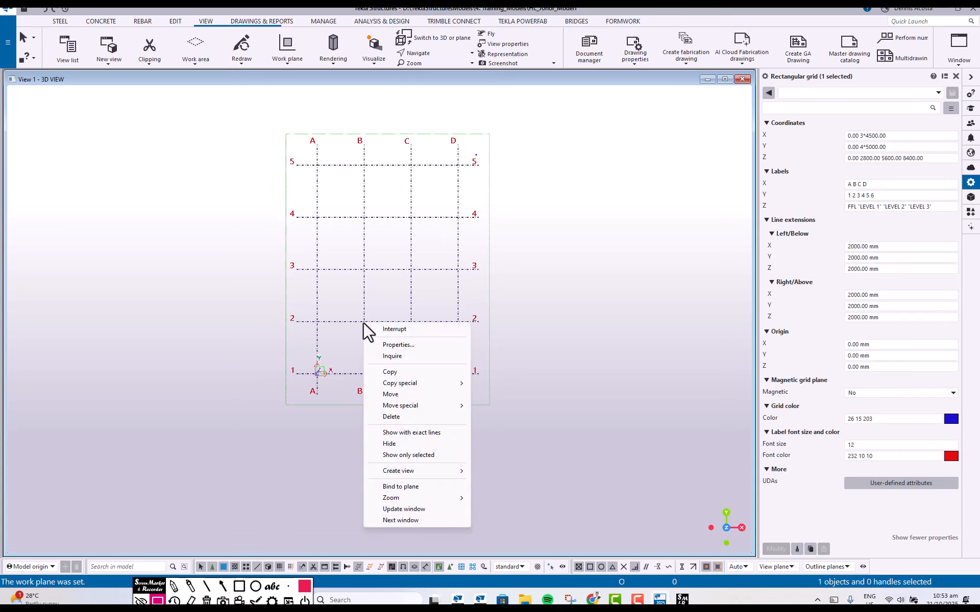
left_click(393, 371)
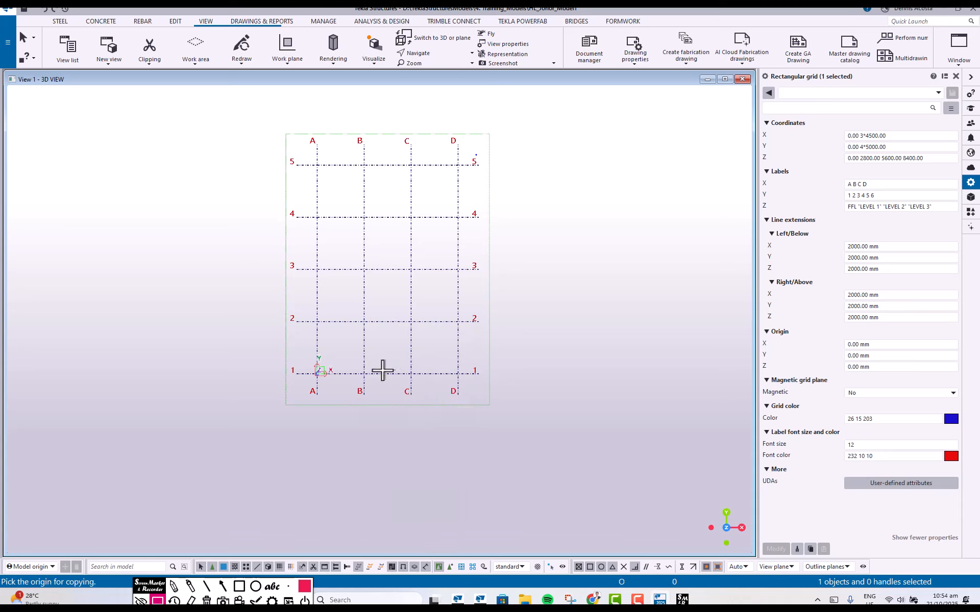
left_click(318, 374)
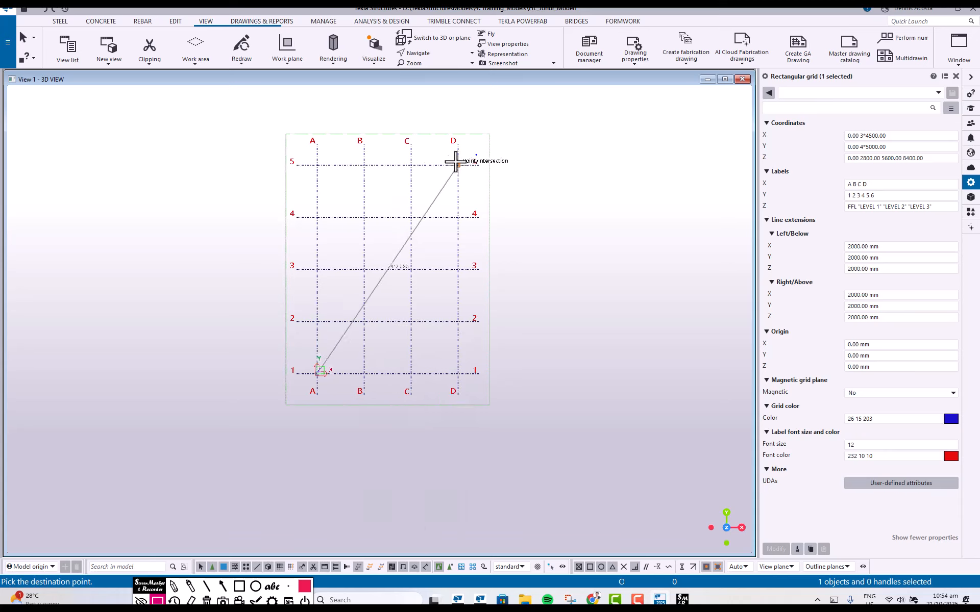
scroll(457, 164, "up", 5)
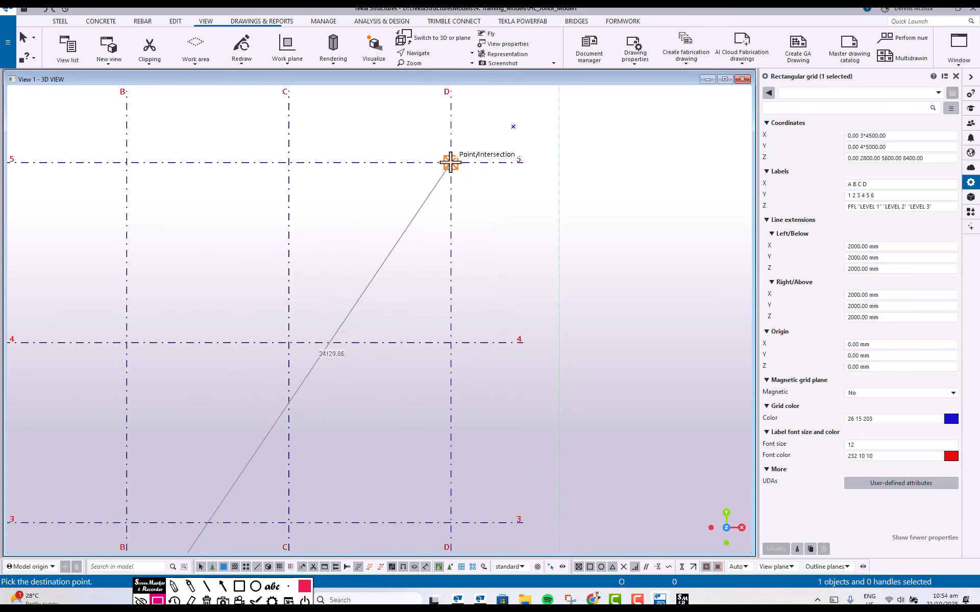
left_click(450, 162)
scroll(453, 239, "down", 7)
right_click(424, 177)
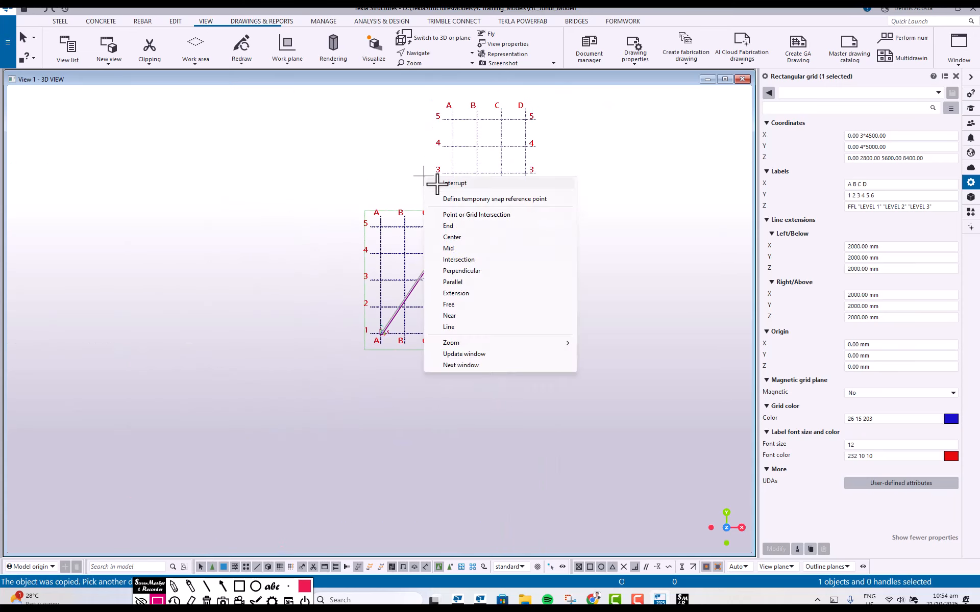
left_click(436, 184)
Select the copied grid, start the special rotating move, and set intersection D-5 of the original grid as rotation origin.
scroll(514, 205, "up", 2)
middle_click_drag(449, 215, 440, 248)
left_click(440, 244)
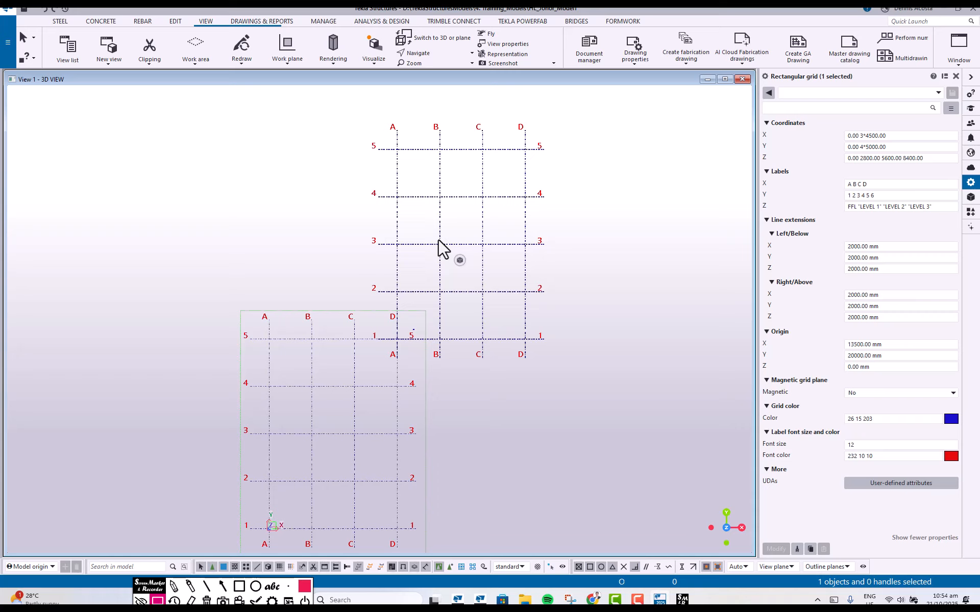
right_click(605, 195)
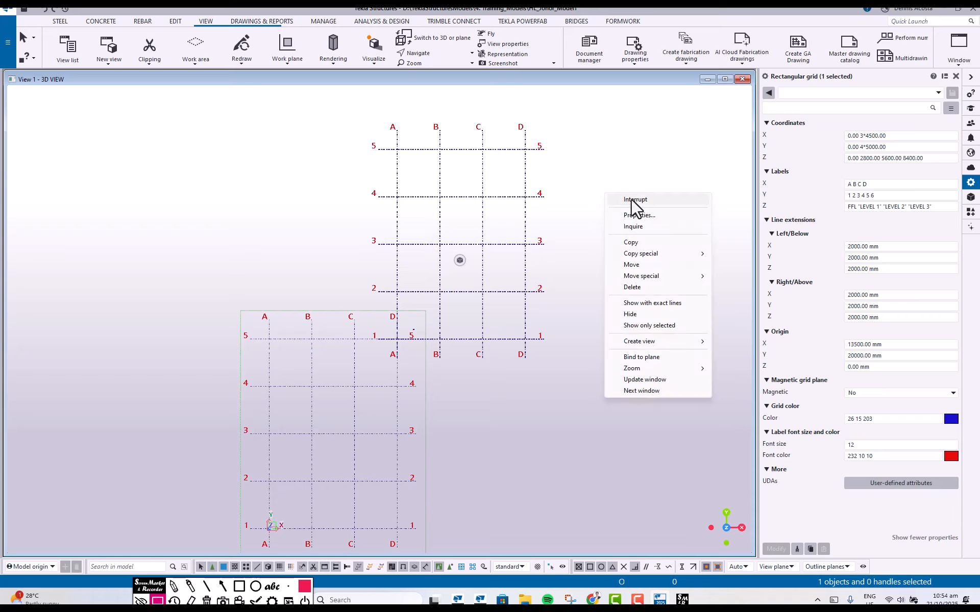
left_click(634, 200)
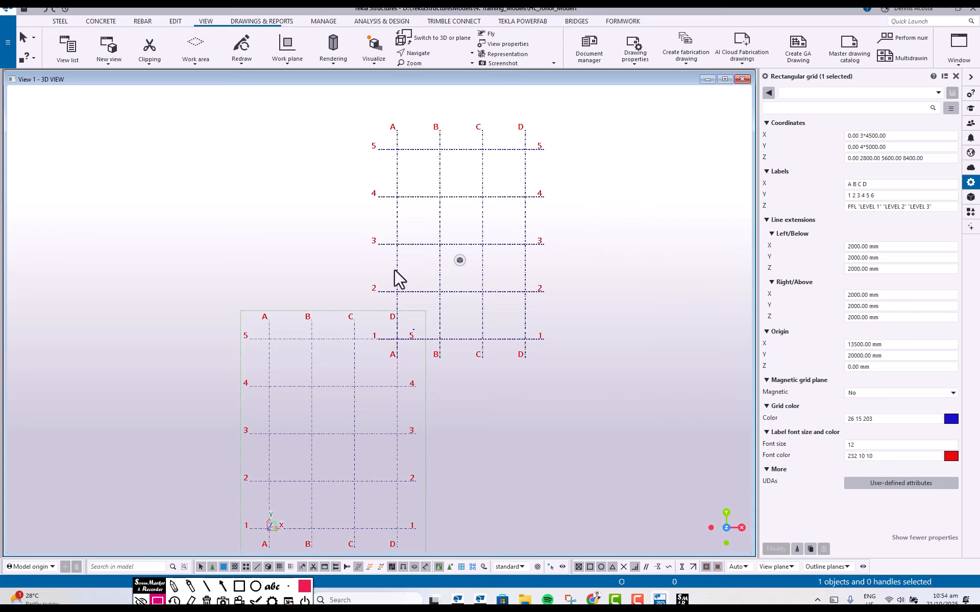
scroll(398, 278, "up", 3)
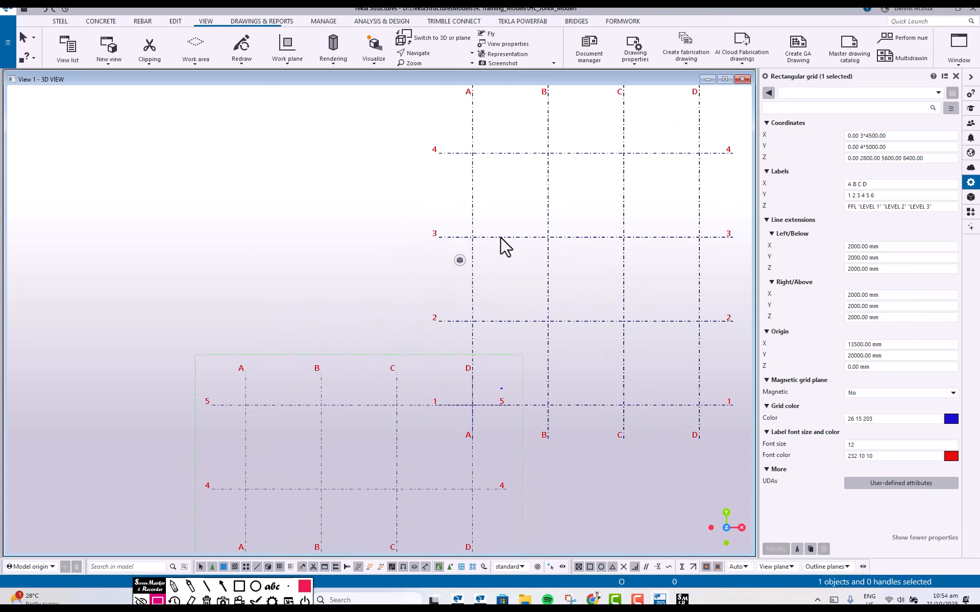
left_click(503, 234)
scroll(504, 234, "down", 2)
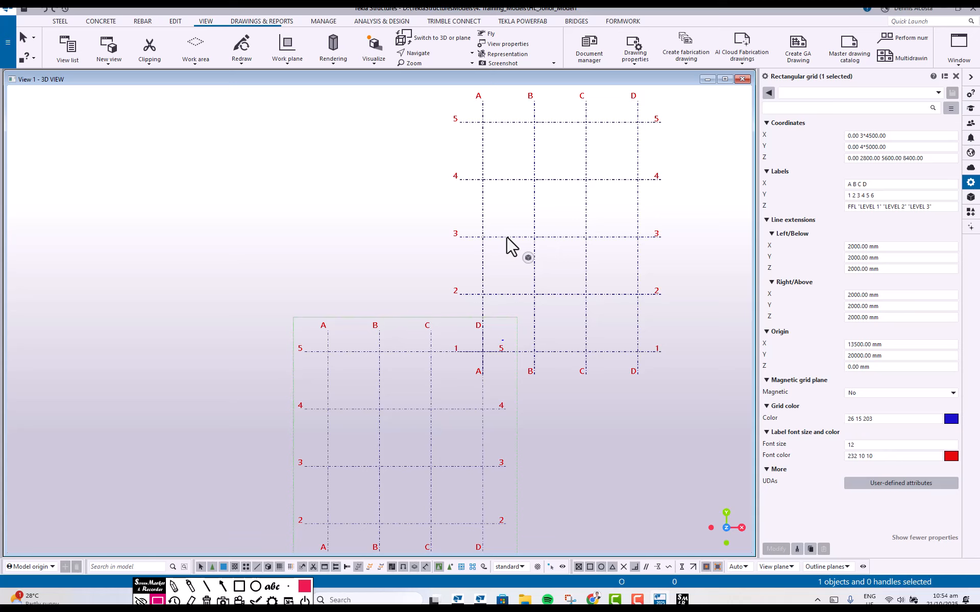
right_click(486, 284)
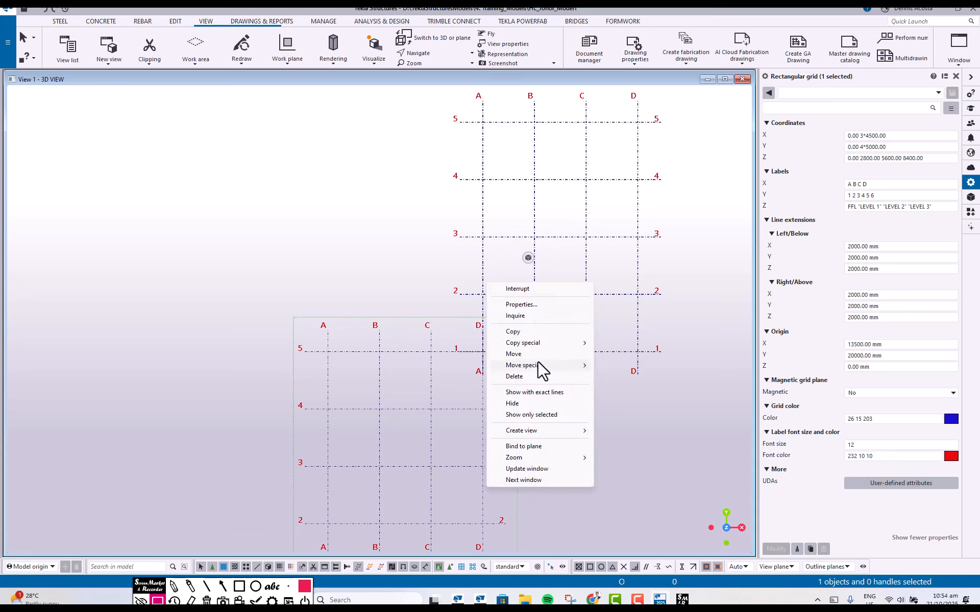
mouse_move(540, 367)
mouse_move(583, 368)
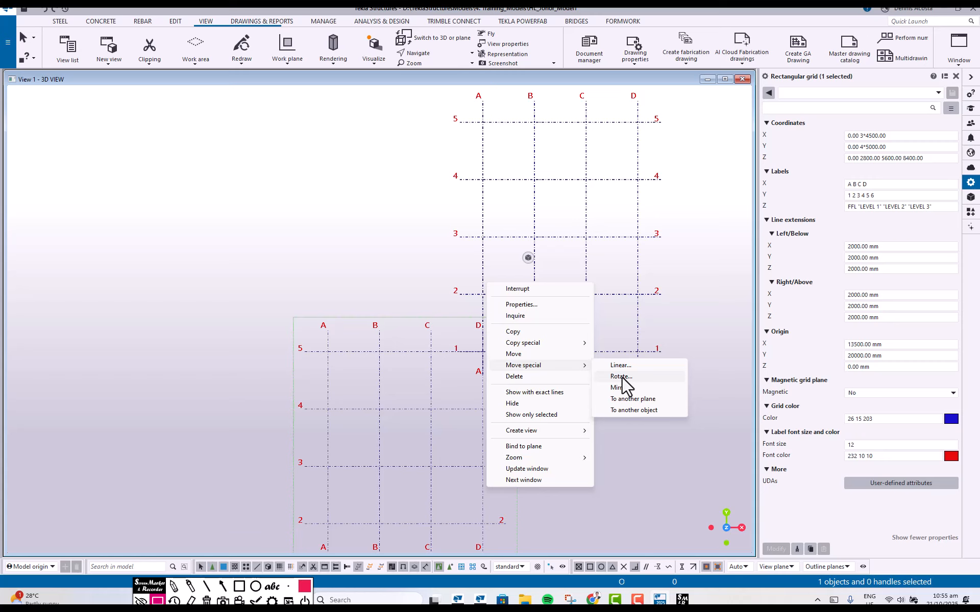
left_click(623, 378)
scroll(462, 353, "up", 4)
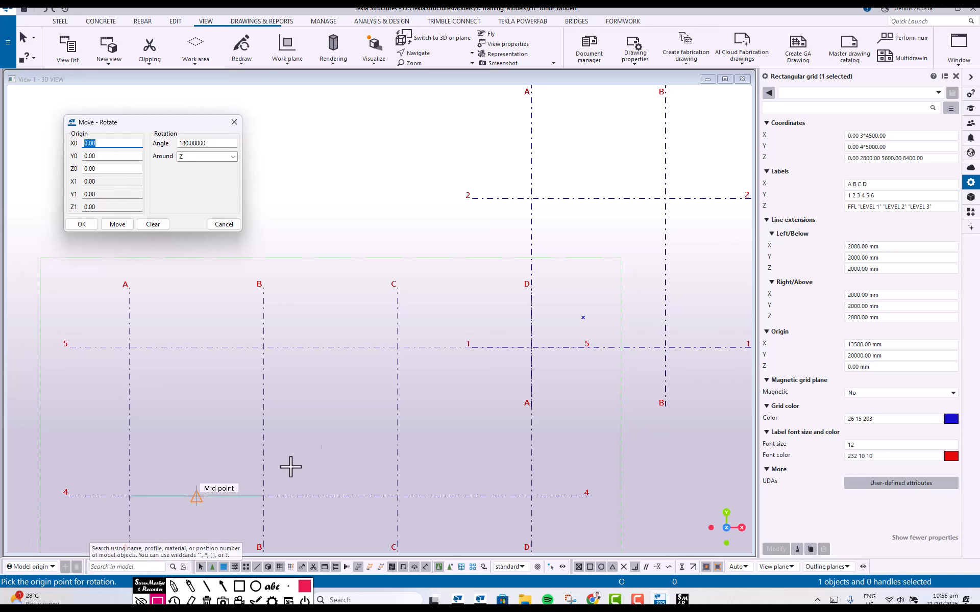
scroll(587, 344, "down", 1)
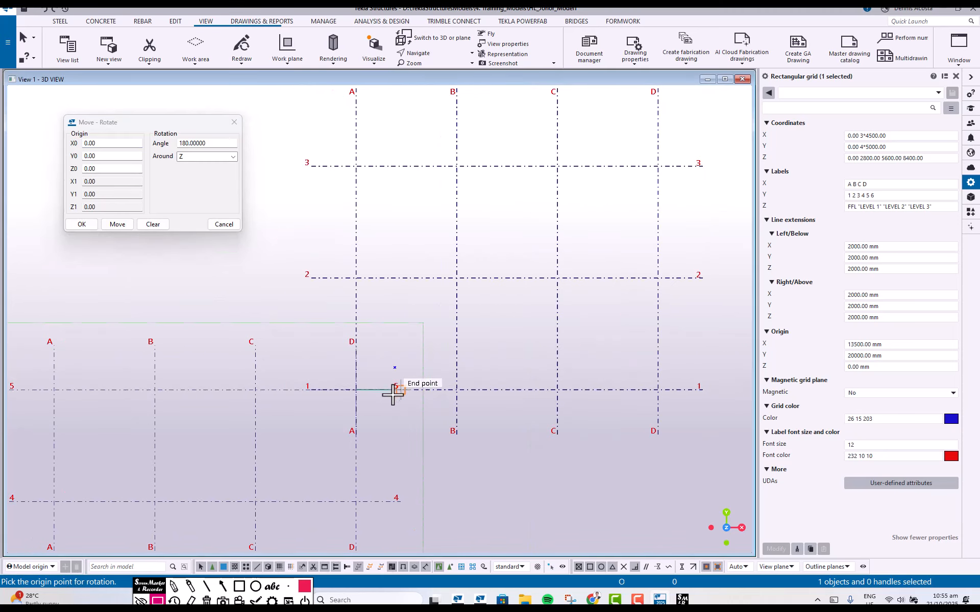
left_click(356, 391)
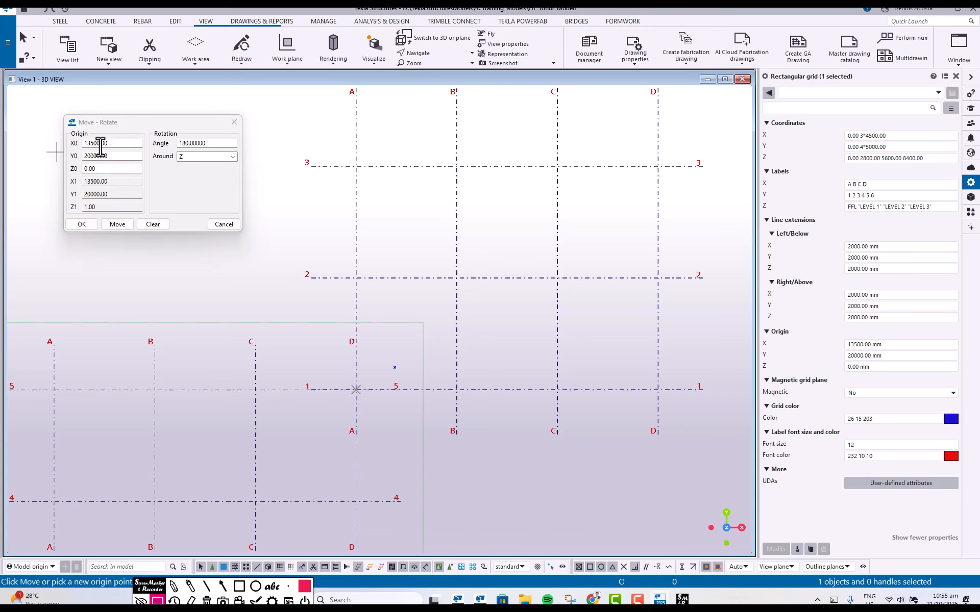
Rotate the copied grid by 30 degrees around Z, then close the rotation settings and end the command.
double_click(212, 143)
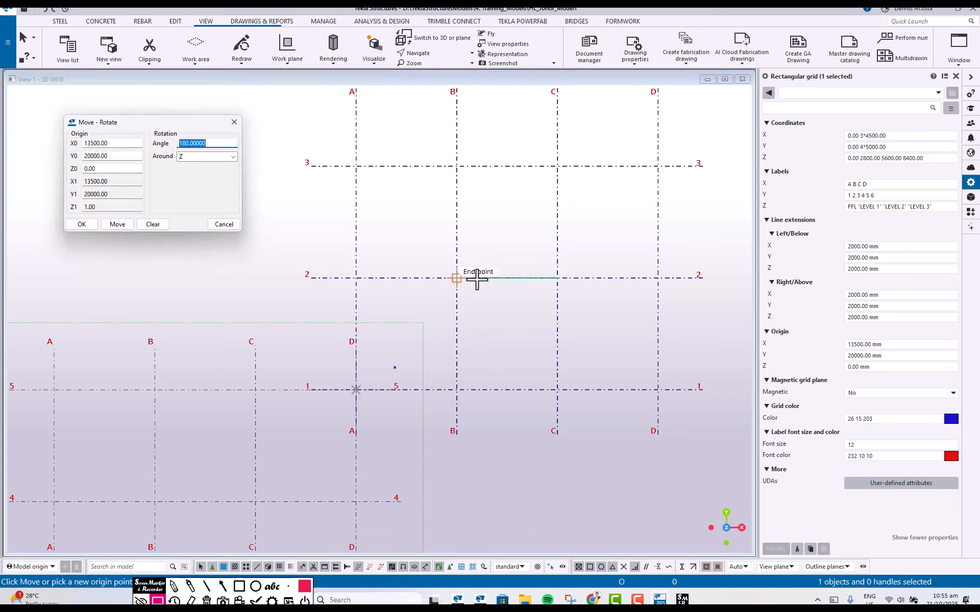
type("30")
left_click(112, 223)
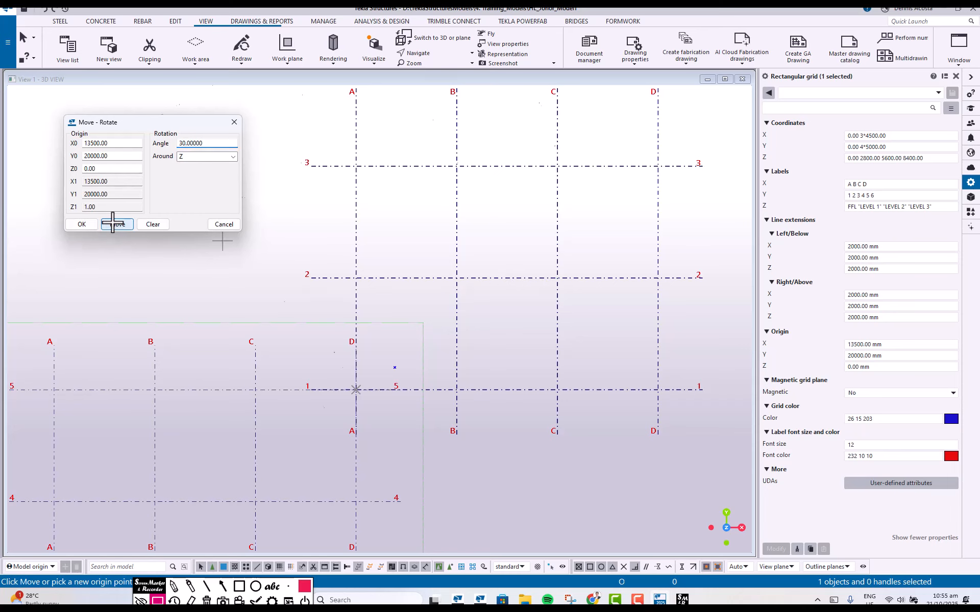
scroll(448, 388, "down", 5)
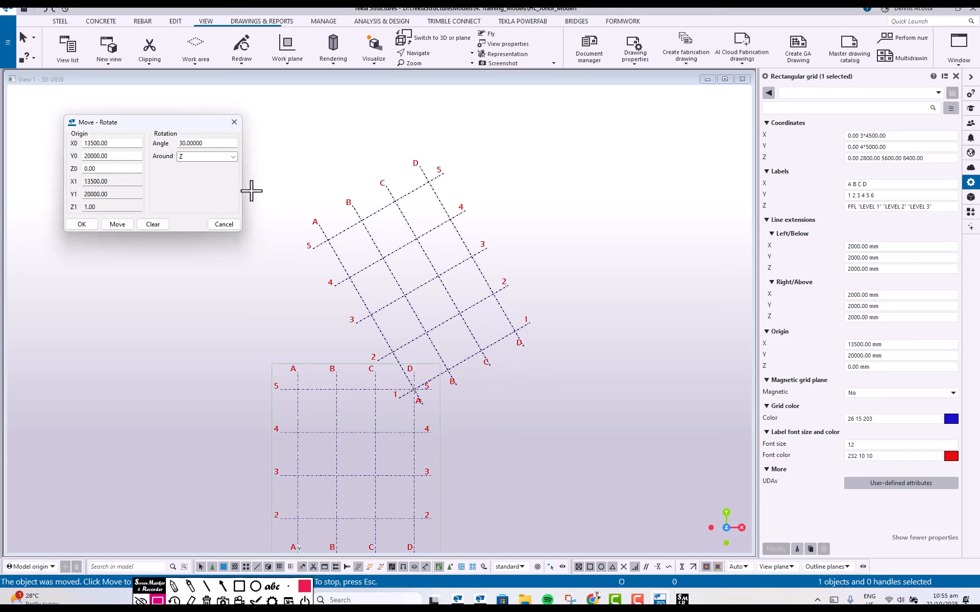
left_click(236, 123)
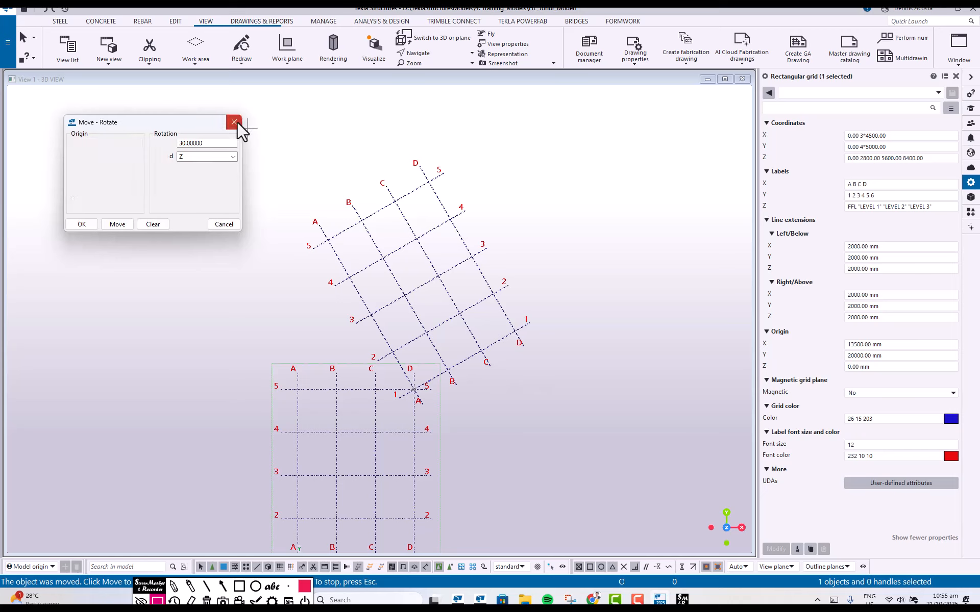
right_click(308, 120)
left_click(334, 127)
Examine the rotated grid next to the original and select it to show its properties.
left_click(507, 231)
middle_click_drag(461, 295, 460, 265)
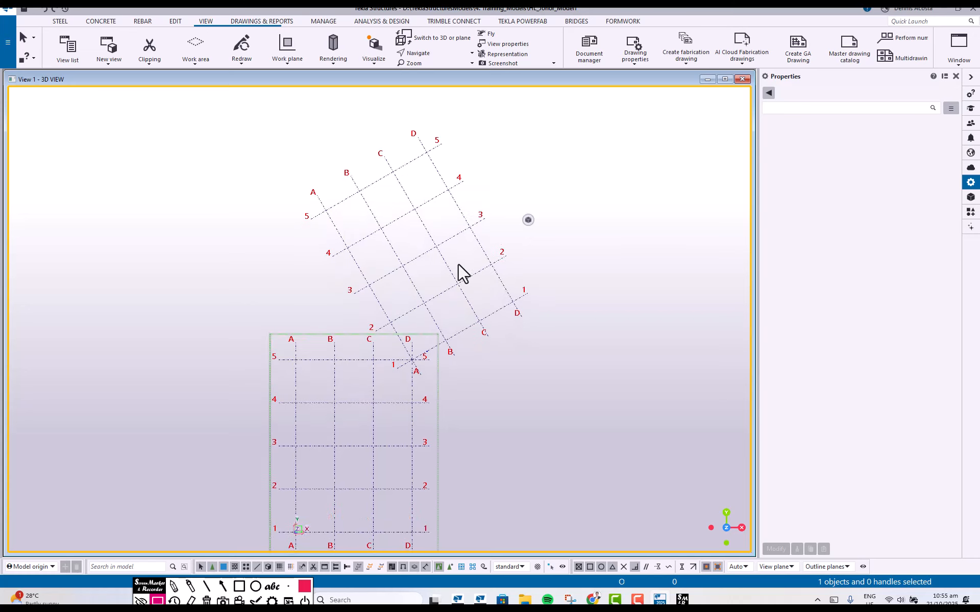
scroll(454, 276, "up", 5)
scroll(458, 293, "down", 4)
scroll(457, 293, "up", 1)
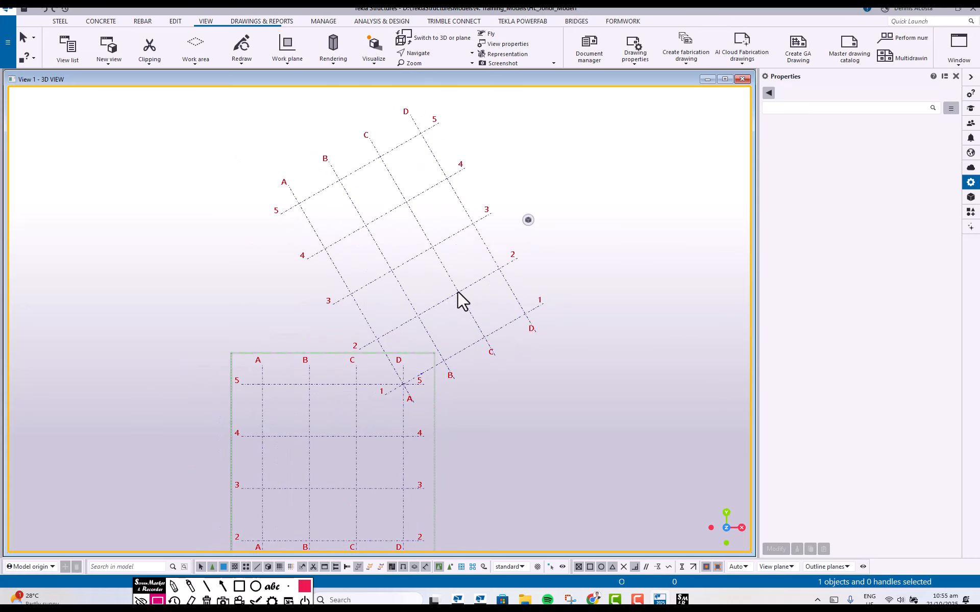
left_click(457, 291)
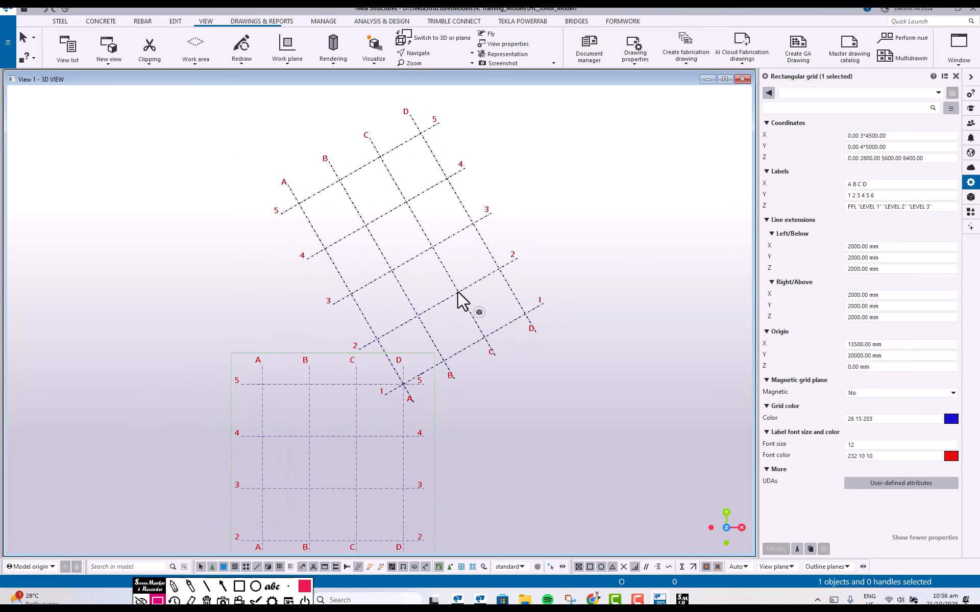